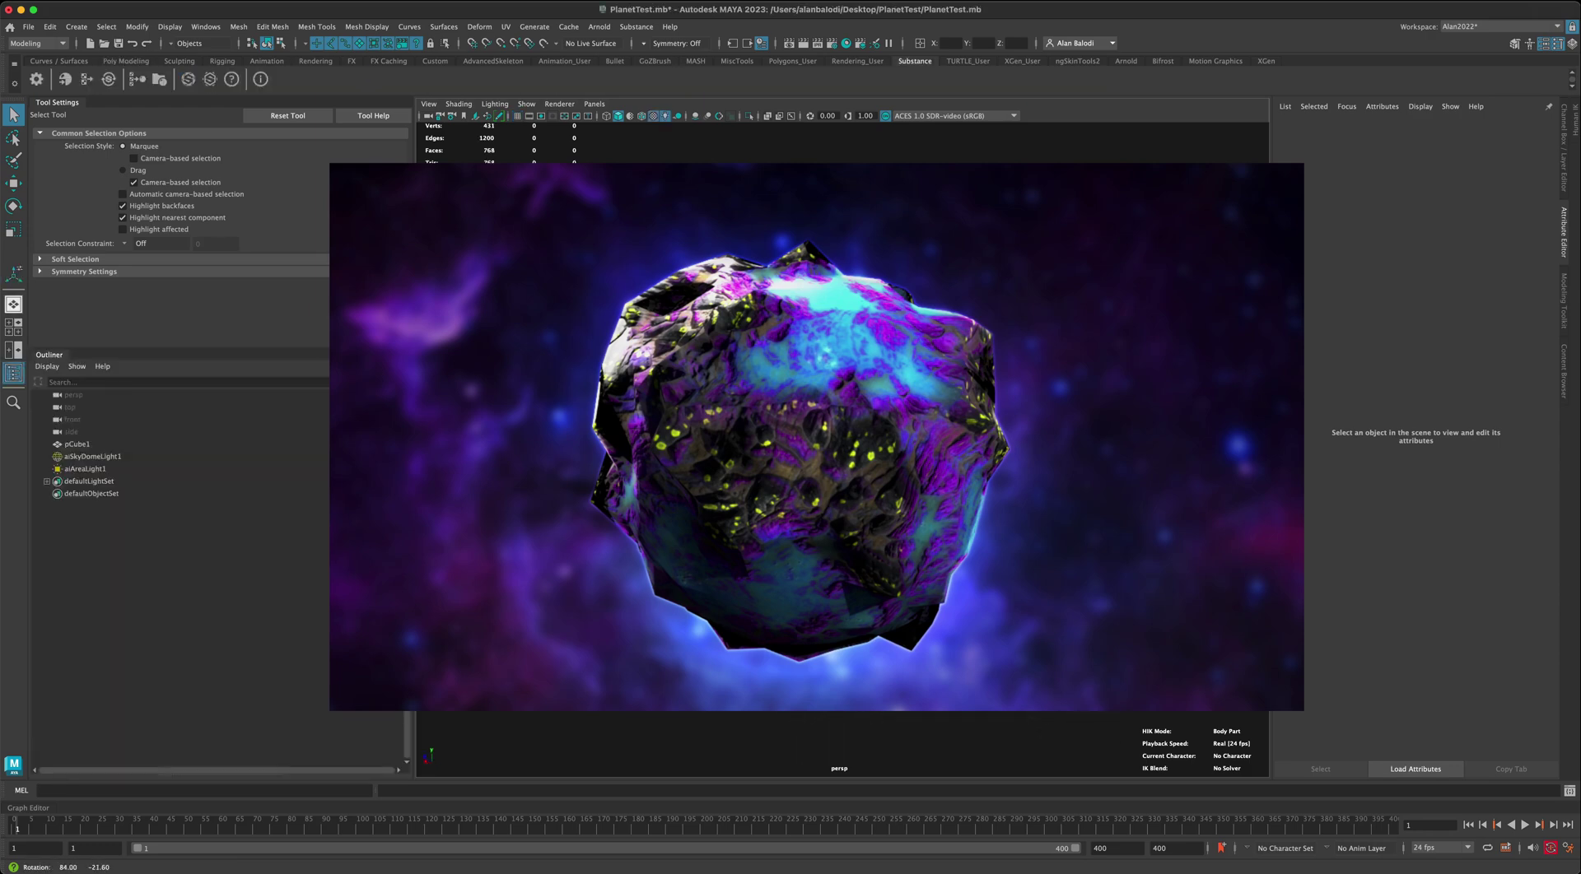
pyautogui.keyDown('alt'); pyautogui.moveTo(931, 642); pyautogui.dragTo(1088, 655); pyautogui.keyUp('alt')
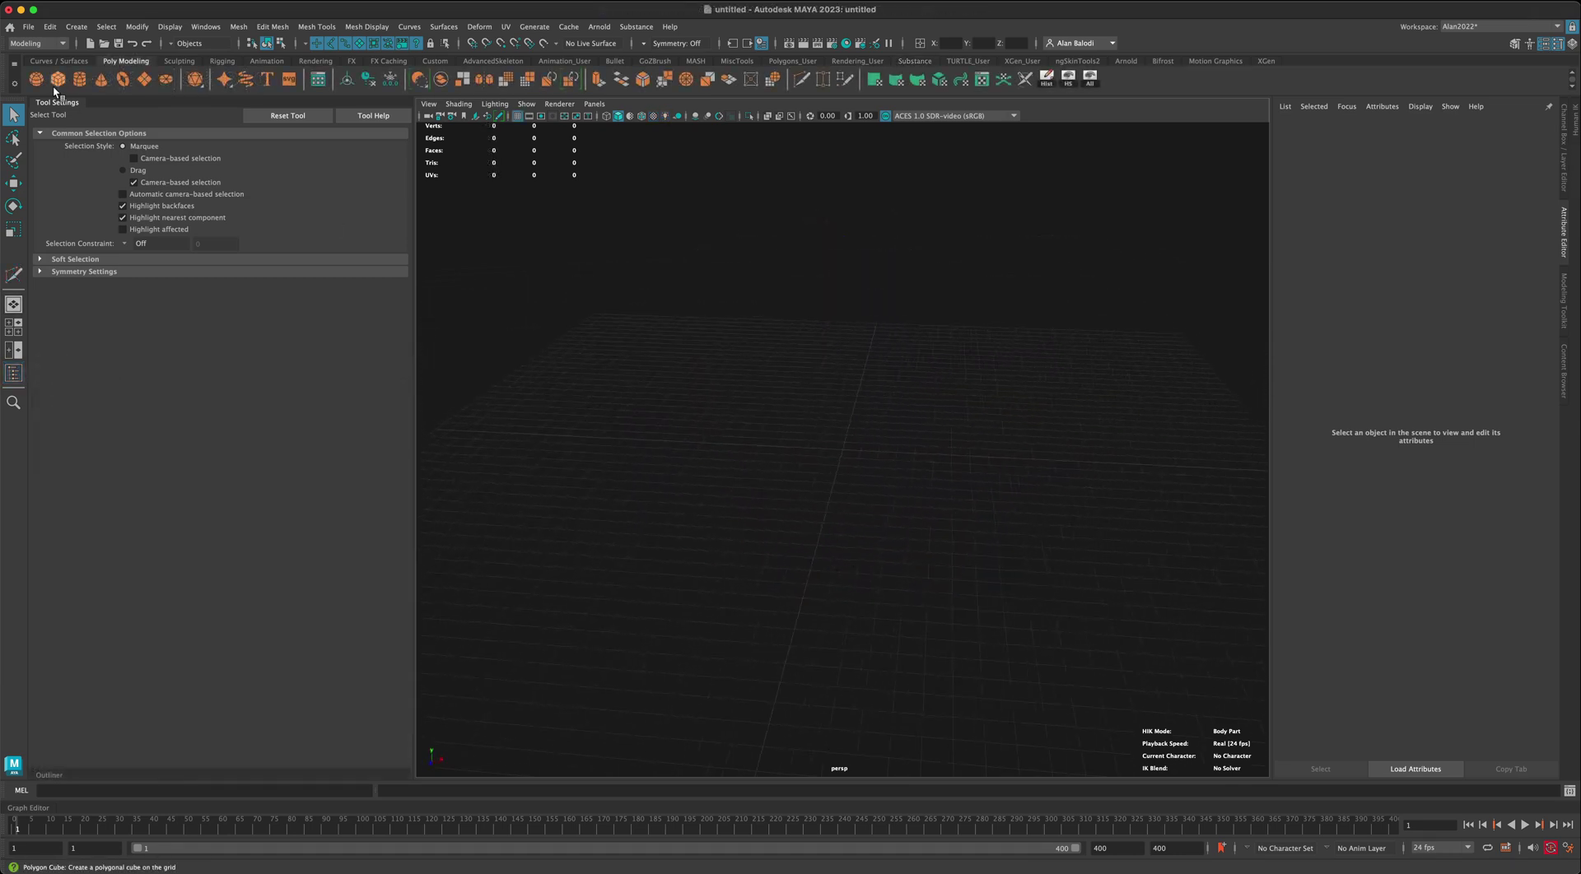
# Step: Create a polygon cube by drawing its base and height on the grid near the scene's centre
pyautogui.click(58, 79)
pyautogui.click(844, 453)
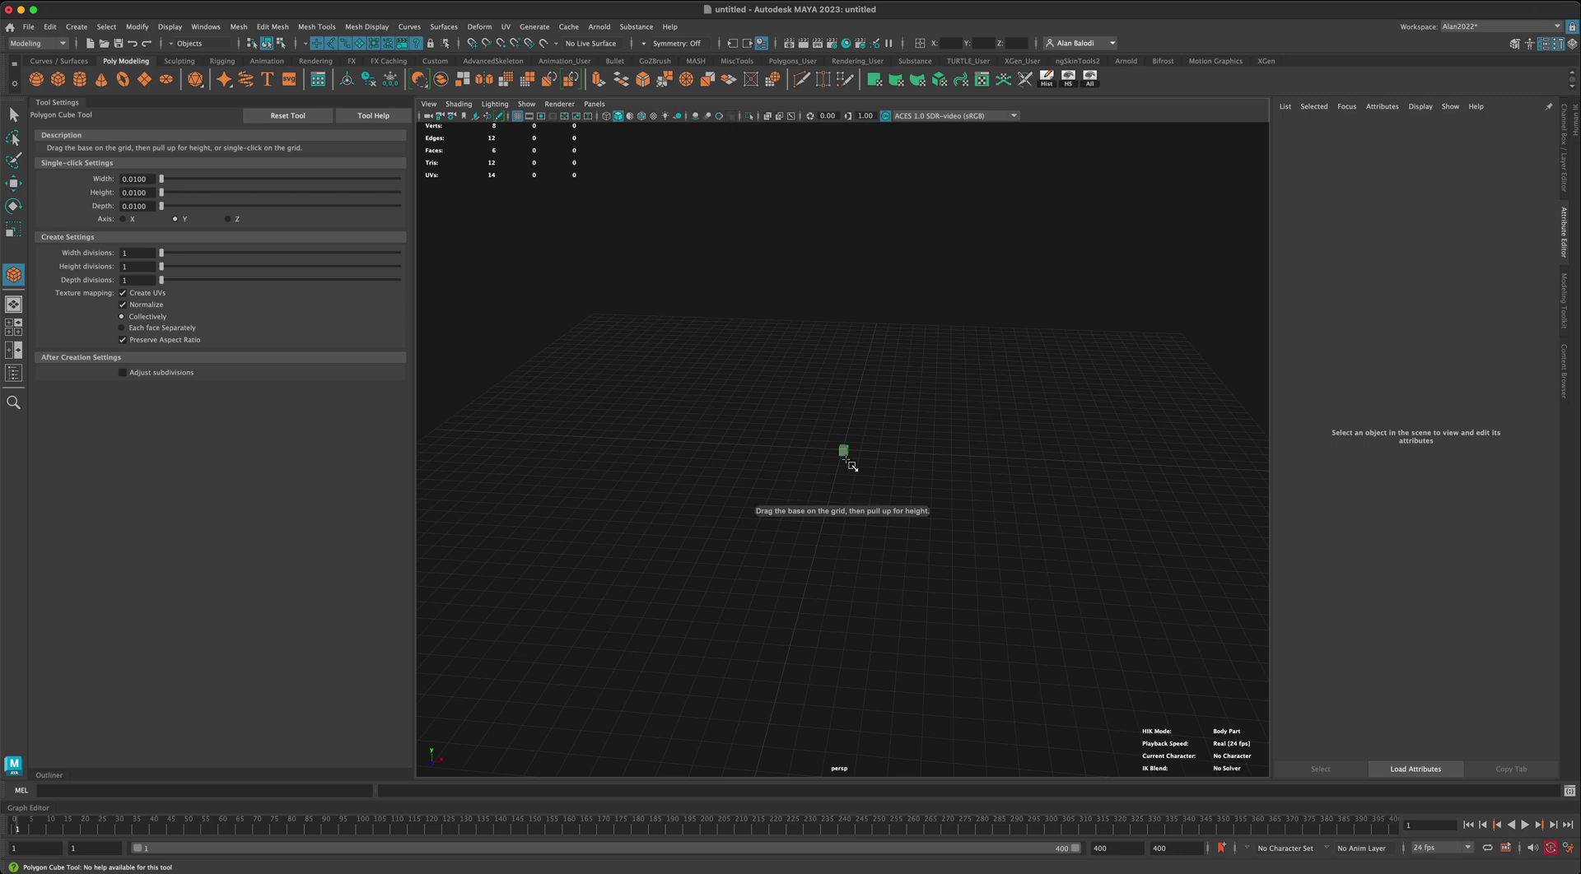
pyautogui.keyDown('ctrl'); pyautogui.keyDown('shift'); pyautogui.moveTo(845, 459); pyautogui.dragTo(870, 523); pyautogui.keyUp('shift'); pyautogui.keyUp('ctrl')
pyautogui.press('q')
pyautogui.keyDown('alt'); pyautogui.moveTo(1005, 583); pyautogui.dragTo(951, 597); pyautogui.keyUp('alt')
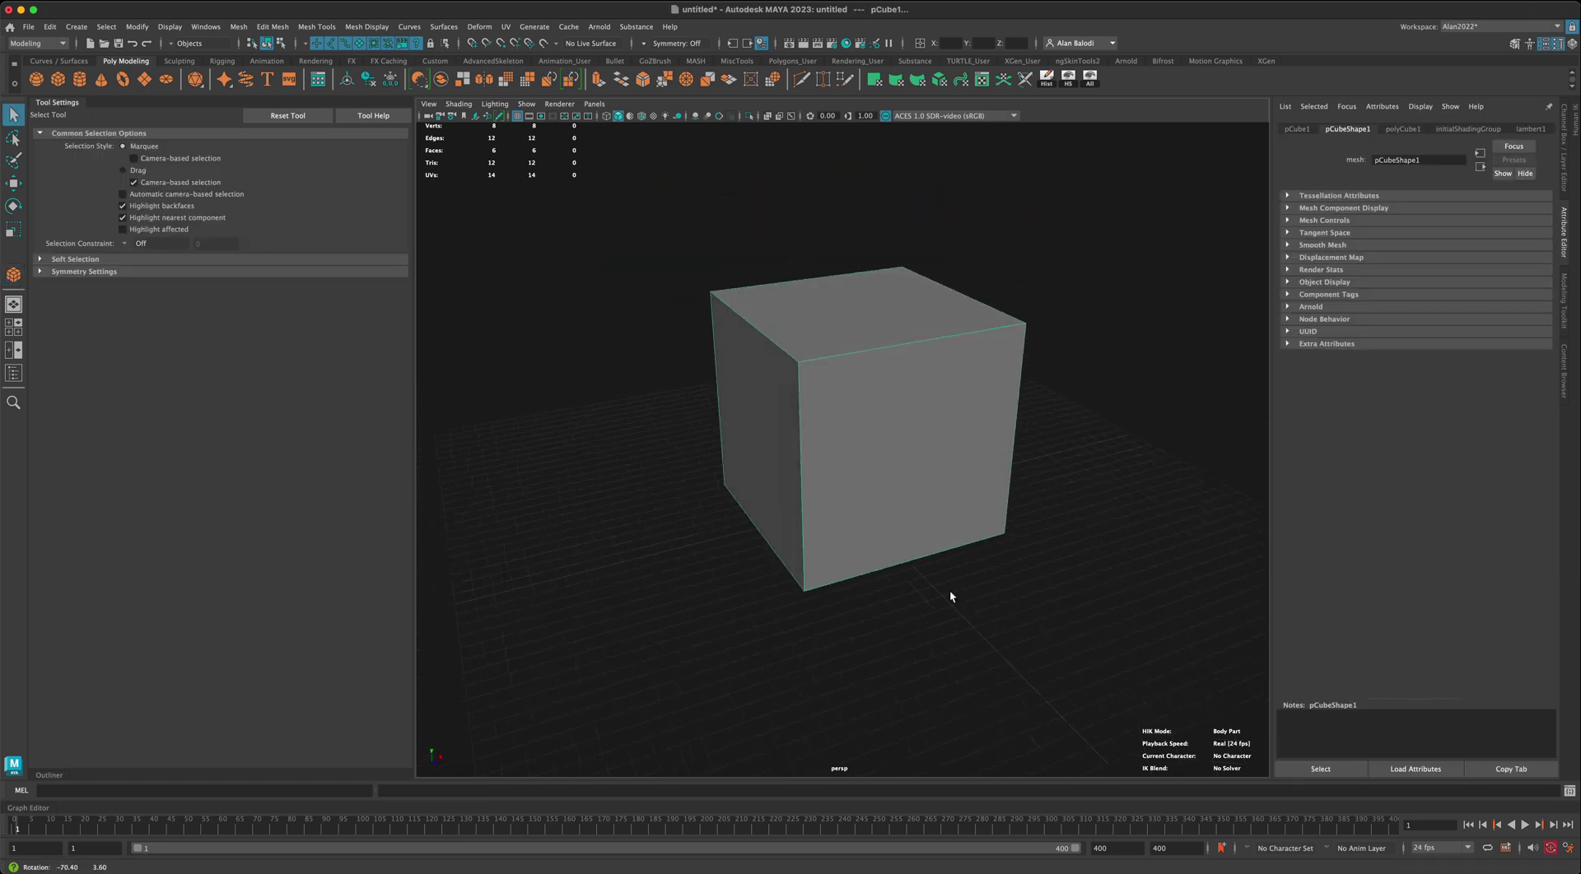
# Step: Smooth the cube into a sphere with 3 divisions
pyautogui.click(233, 27)
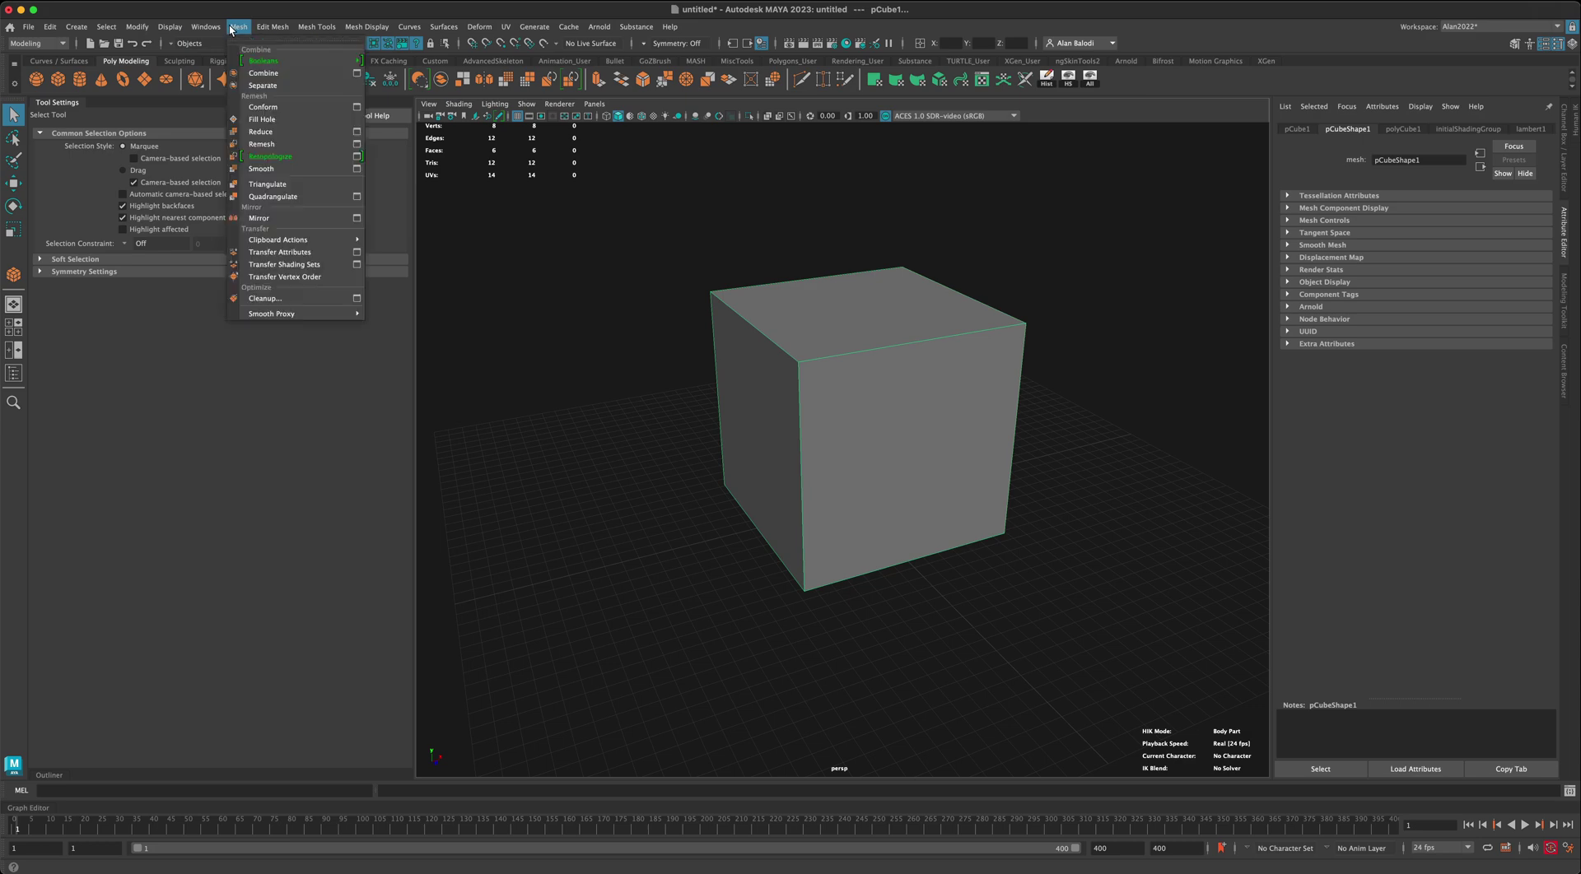
pyautogui.click(294, 169)
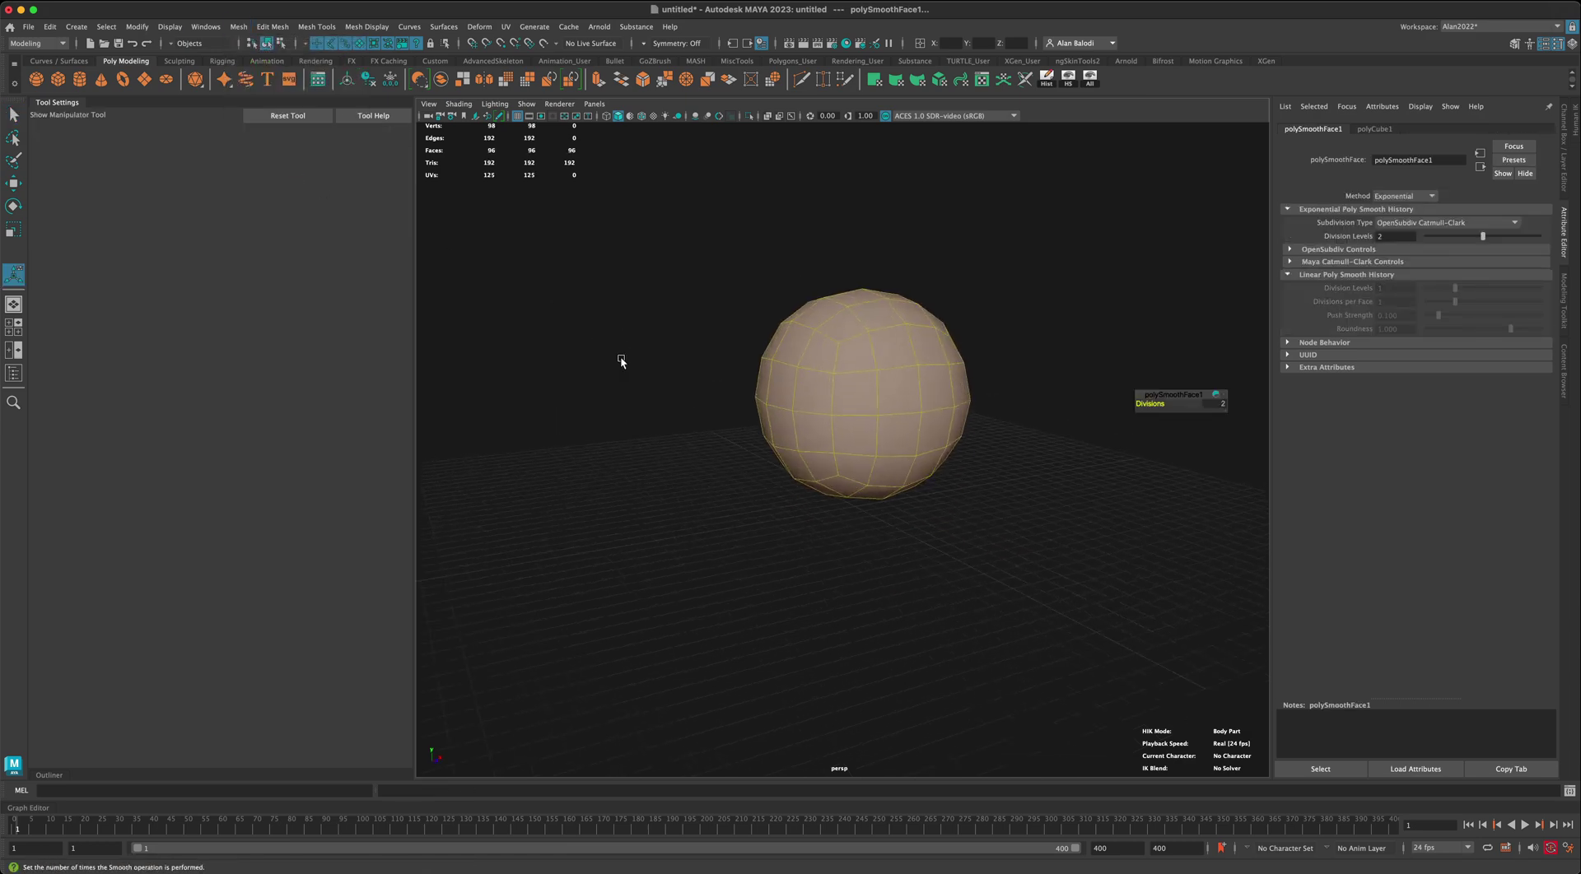
pyautogui.keyDown('alt'); pyautogui.moveTo(977, 442); pyautogui.dragTo(1027, 476); pyautogui.keyUp('alt')
pyautogui.scroll(1, 1025, 467)
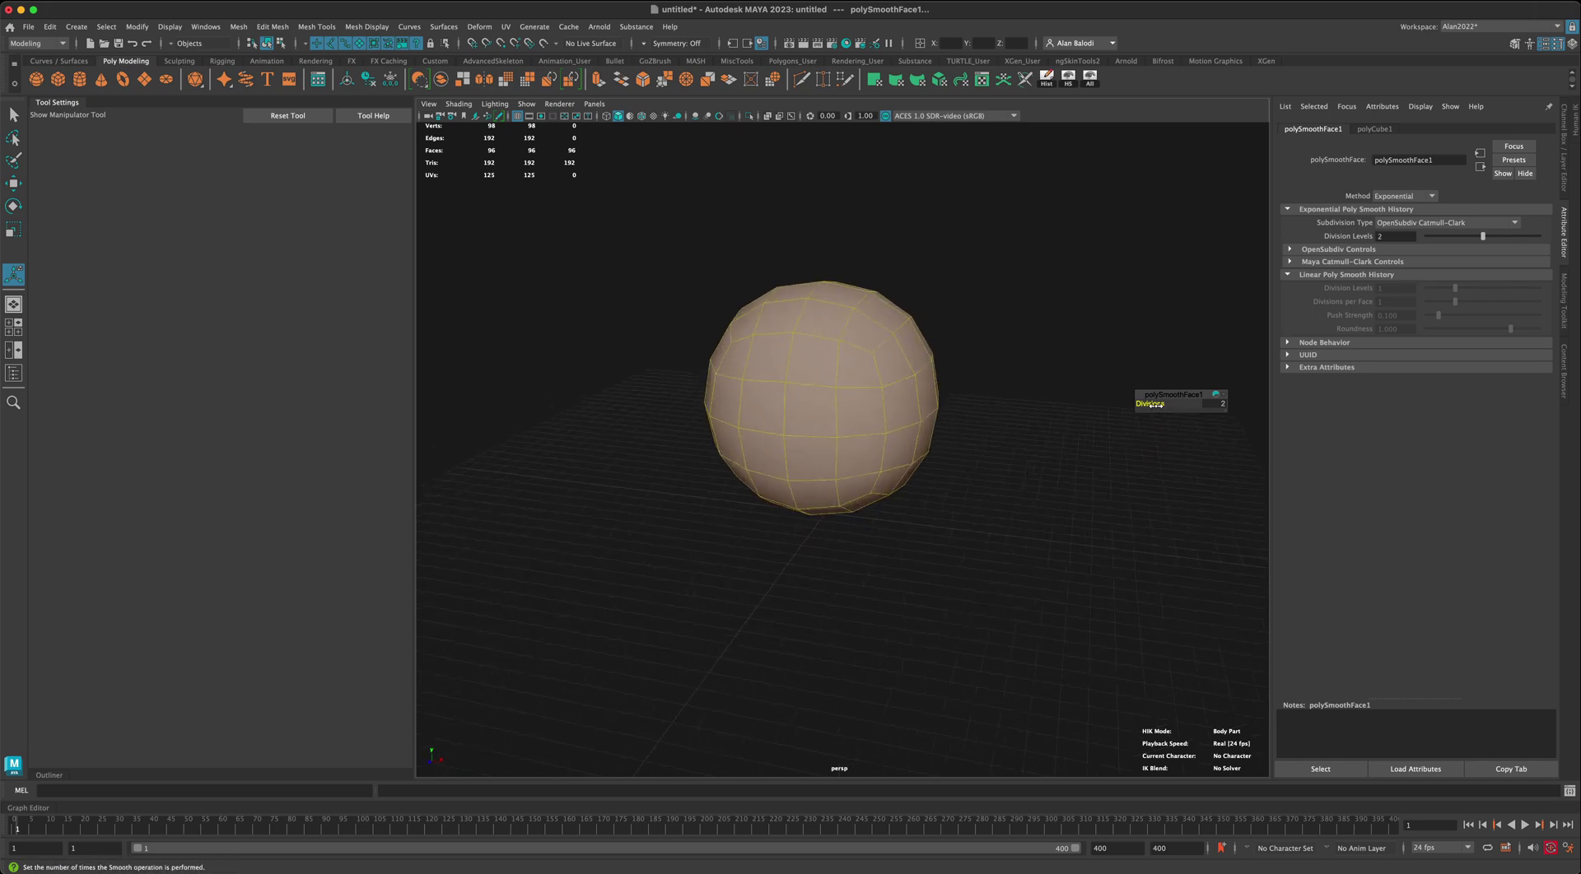
pyautogui.moveTo(1156, 405); pyautogui.dragTo(1167, 405)
pyautogui.keyDown('alt'); pyautogui.moveTo(1085, 456); pyautogui.dragTo(1059, 456); pyautogui.keyUp('alt')
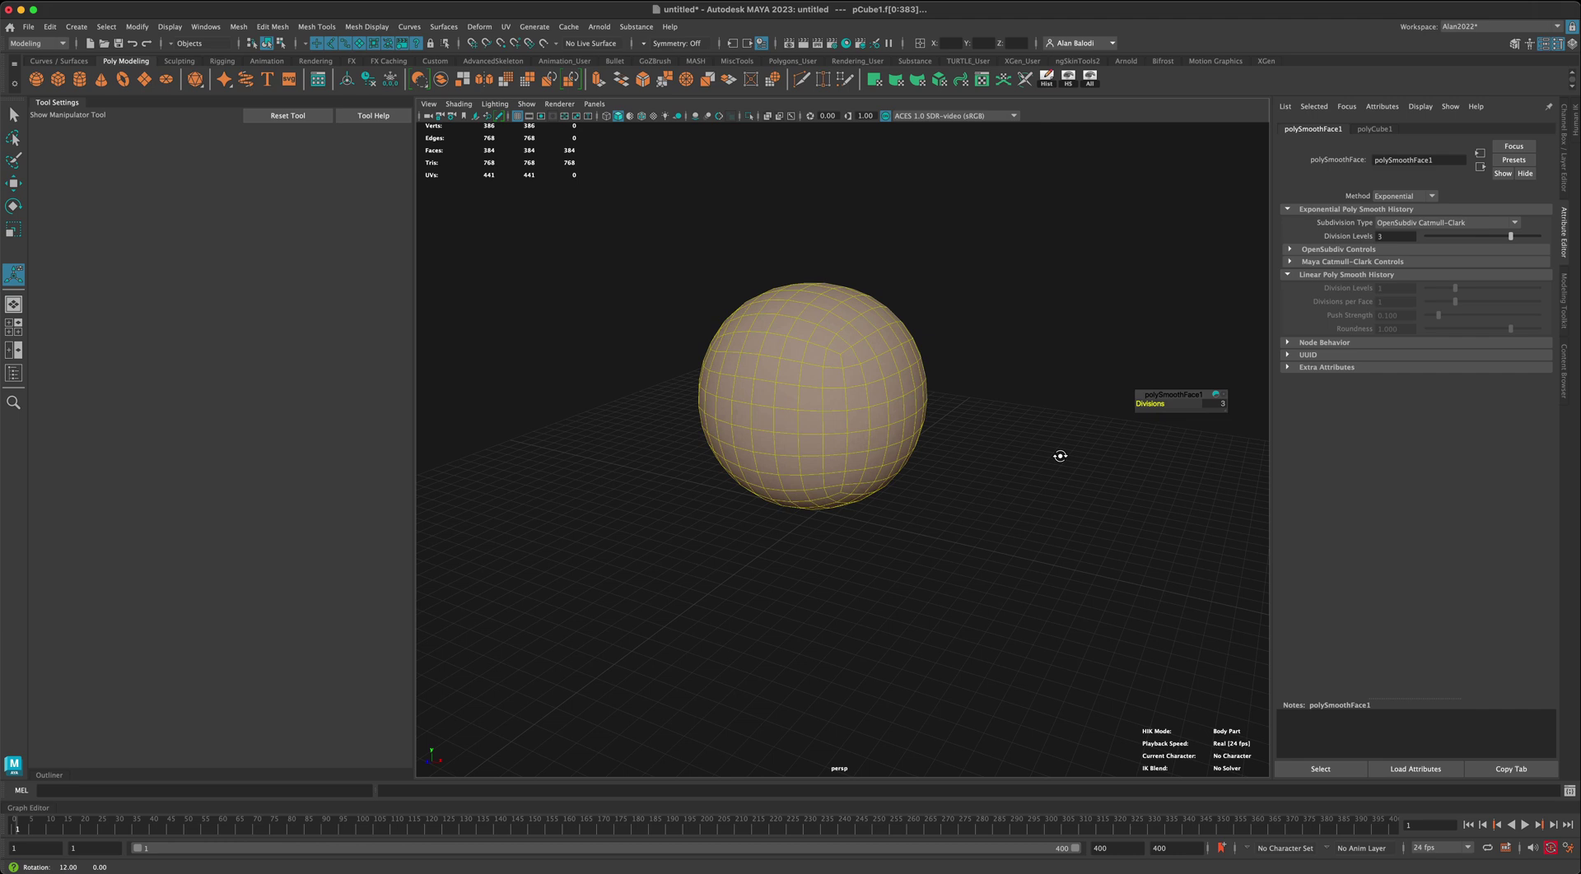
pyautogui.press('q')
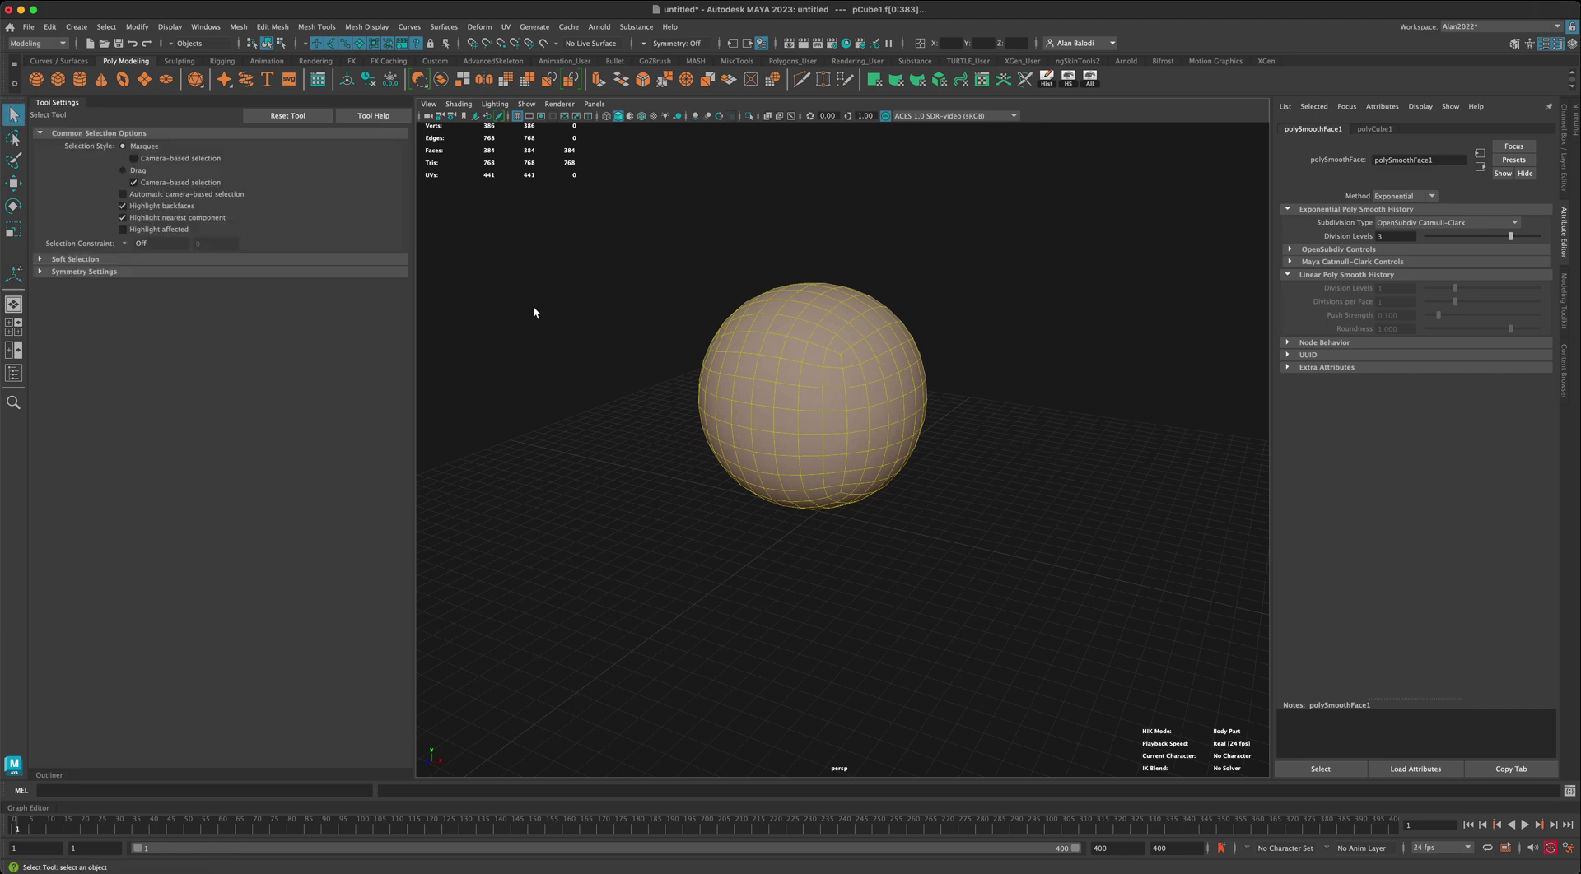
# Step: Select the whole sphere and examine its UV layout in the UV Editor
pyautogui.click(534, 309)
pyautogui.keyDown('alt'); pyautogui.moveTo(548, 311); pyautogui.dragTo(628, 307); pyautogui.keyUp('alt')
pyautogui.click(763, 374)
pyautogui.keyDown('alt'); pyautogui.moveTo(741, 380); pyautogui.dragTo(607, 381); pyautogui.keyUp('alt')
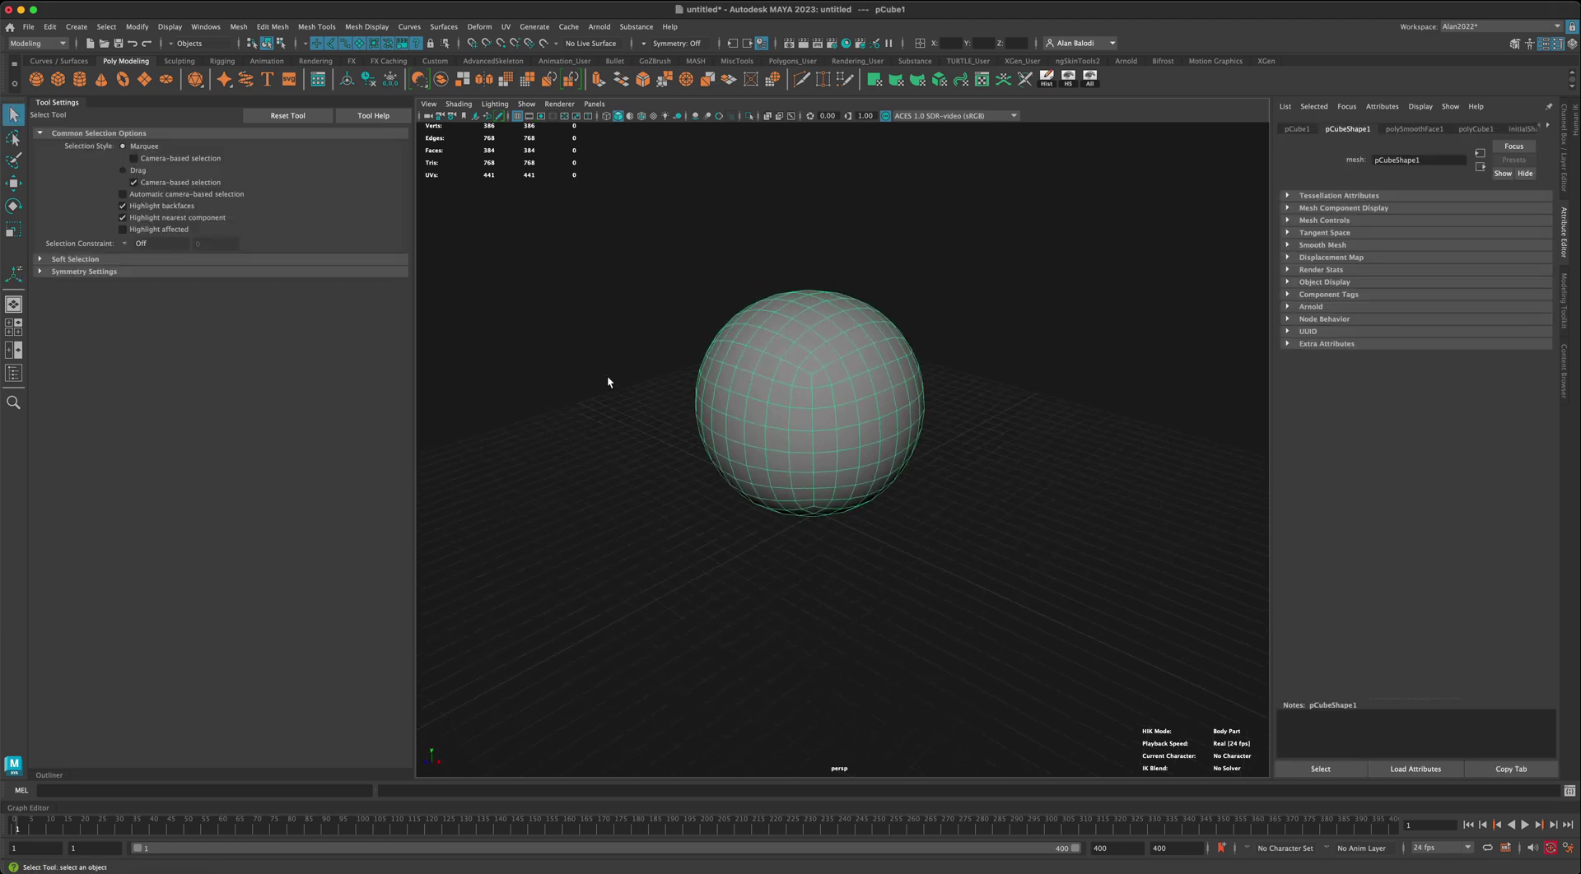
pyautogui.click(981, 81)
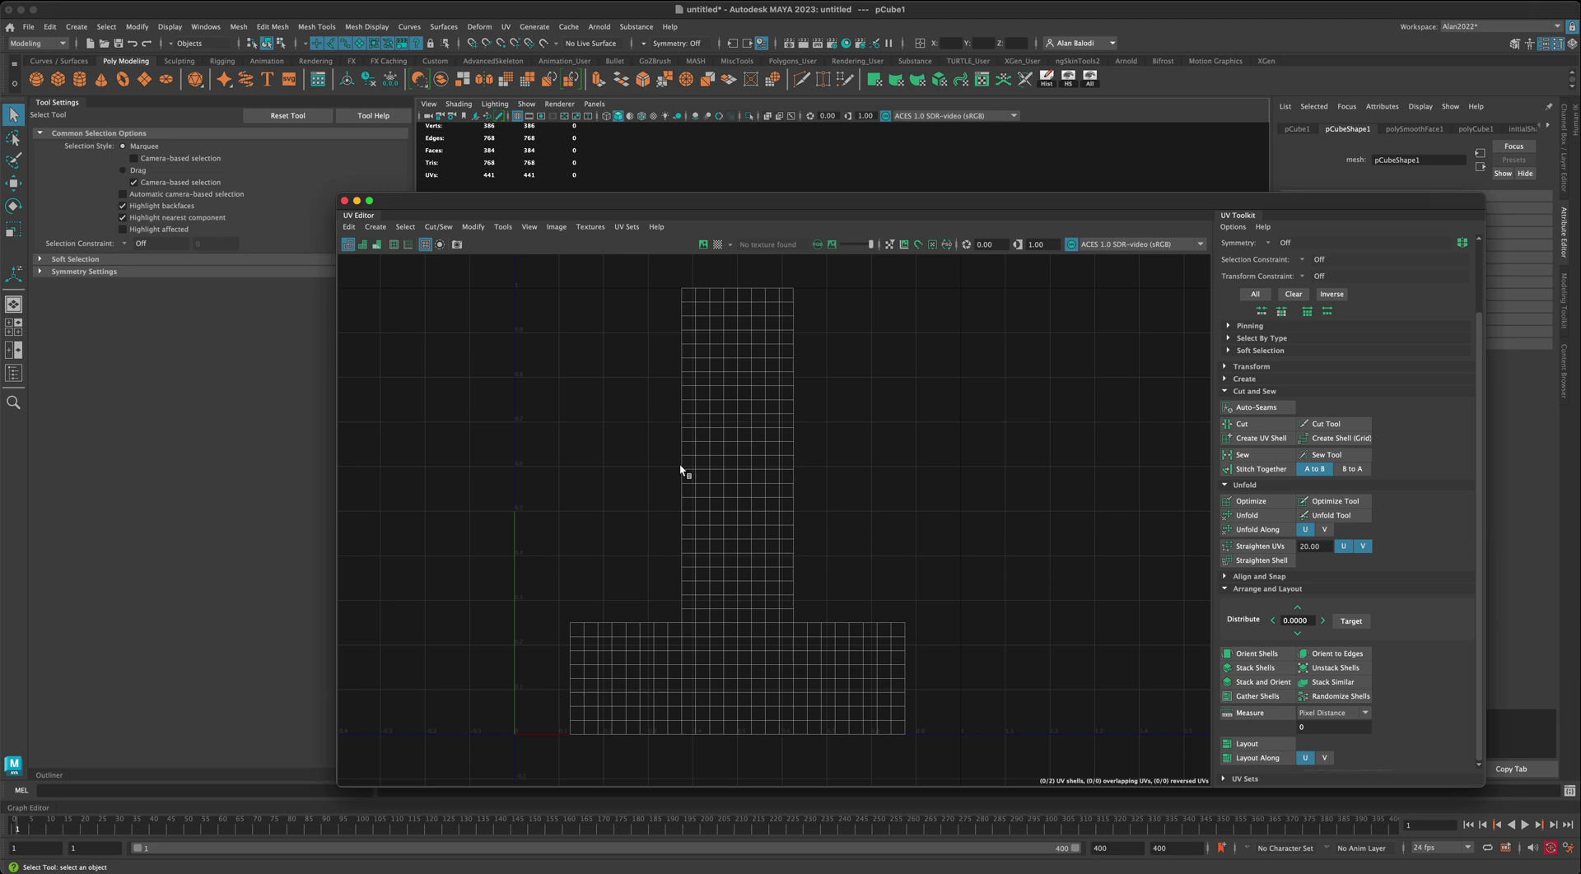
pyautogui.click(344, 200)
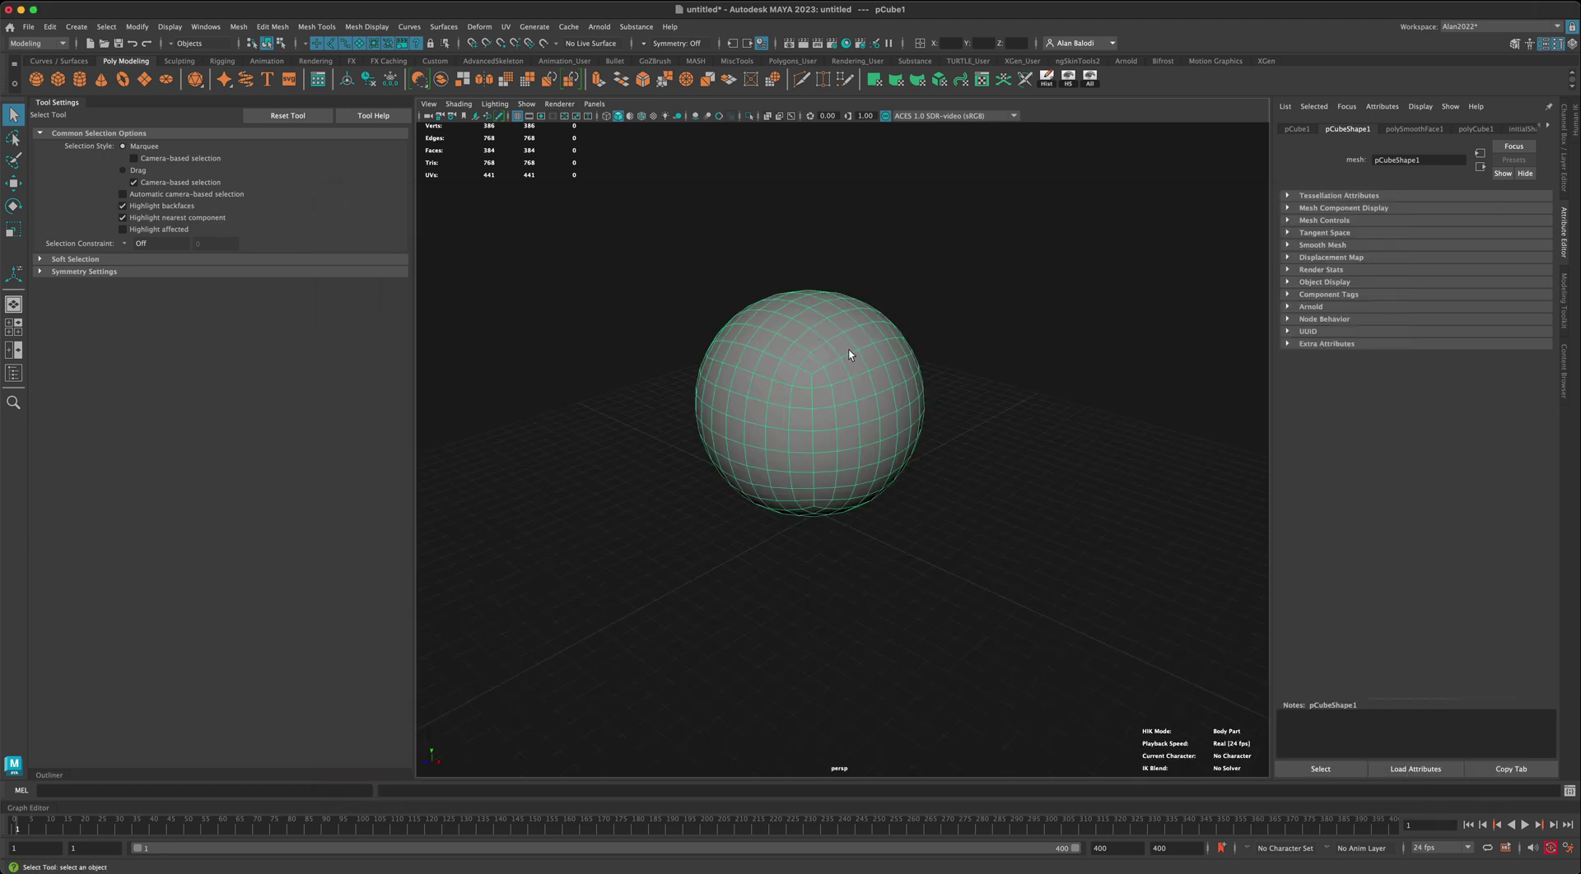
# Step: Start exporting the selected sphere and choose FBX export as the file type
pyautogui.click(764, 288)
pyautogui.click(772, 323)
pyautogui.click(28, 27)
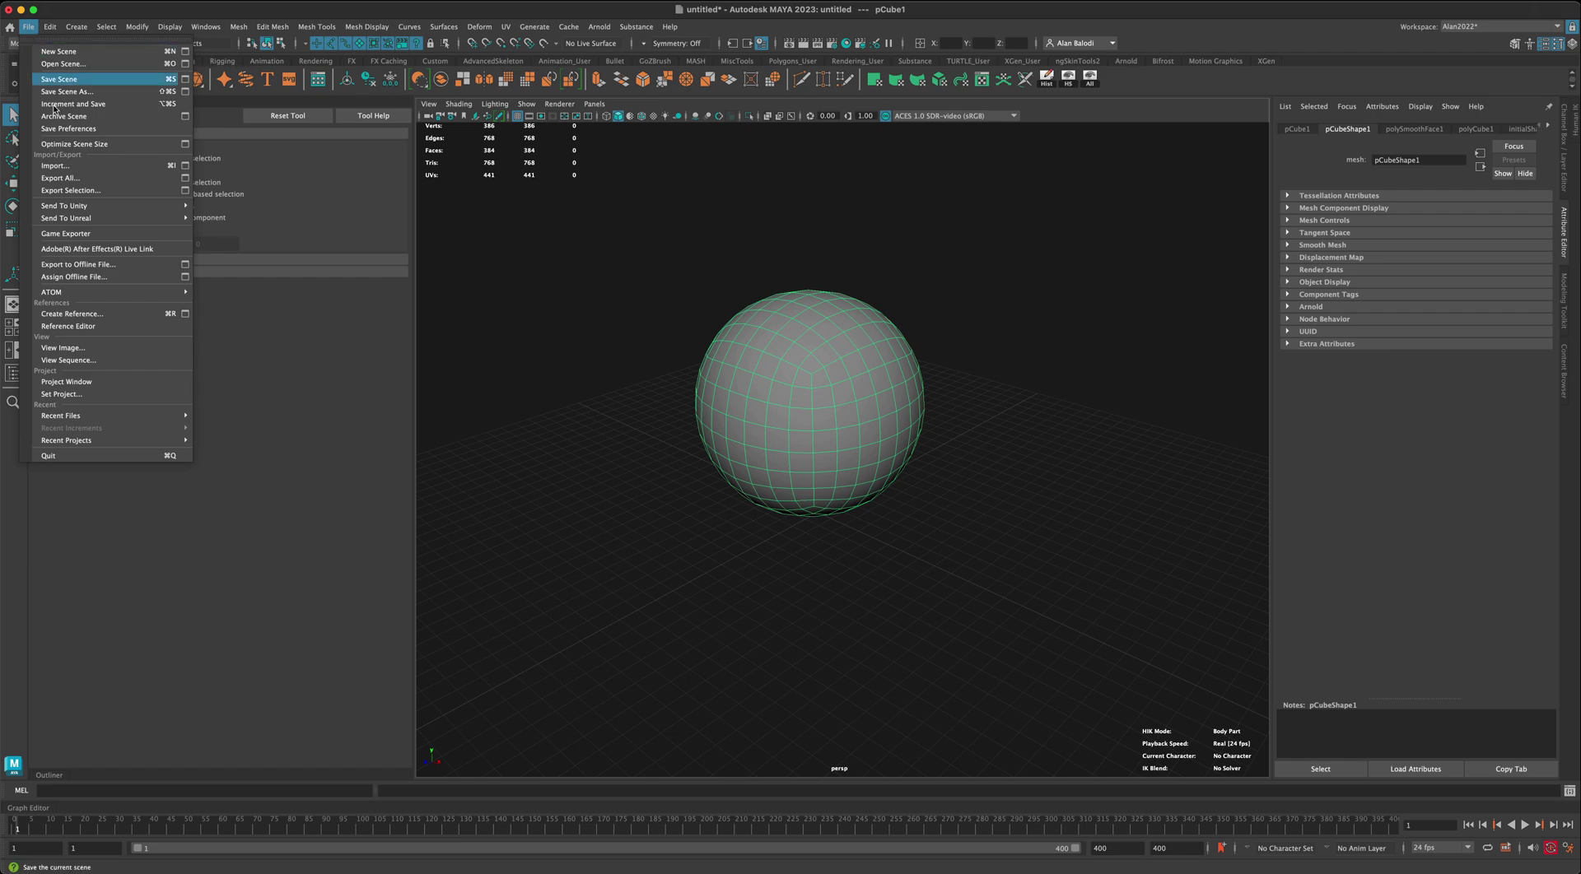
pyautogui.click(71, 190)
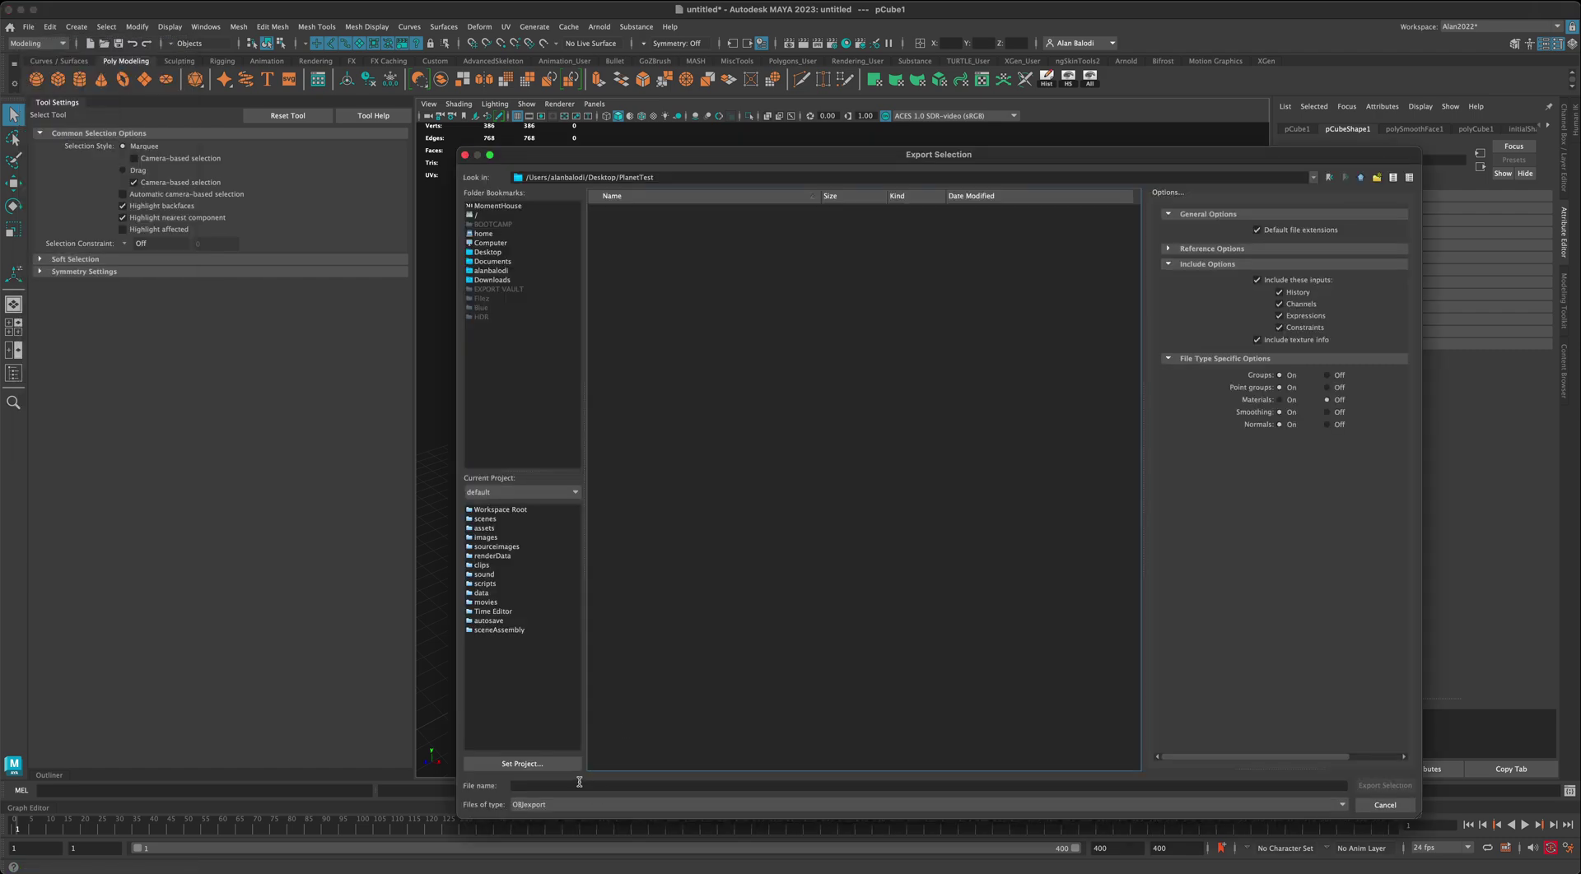
pyautogui.click(566, 804)
pyautogui.scroll(-2, 565, 796)
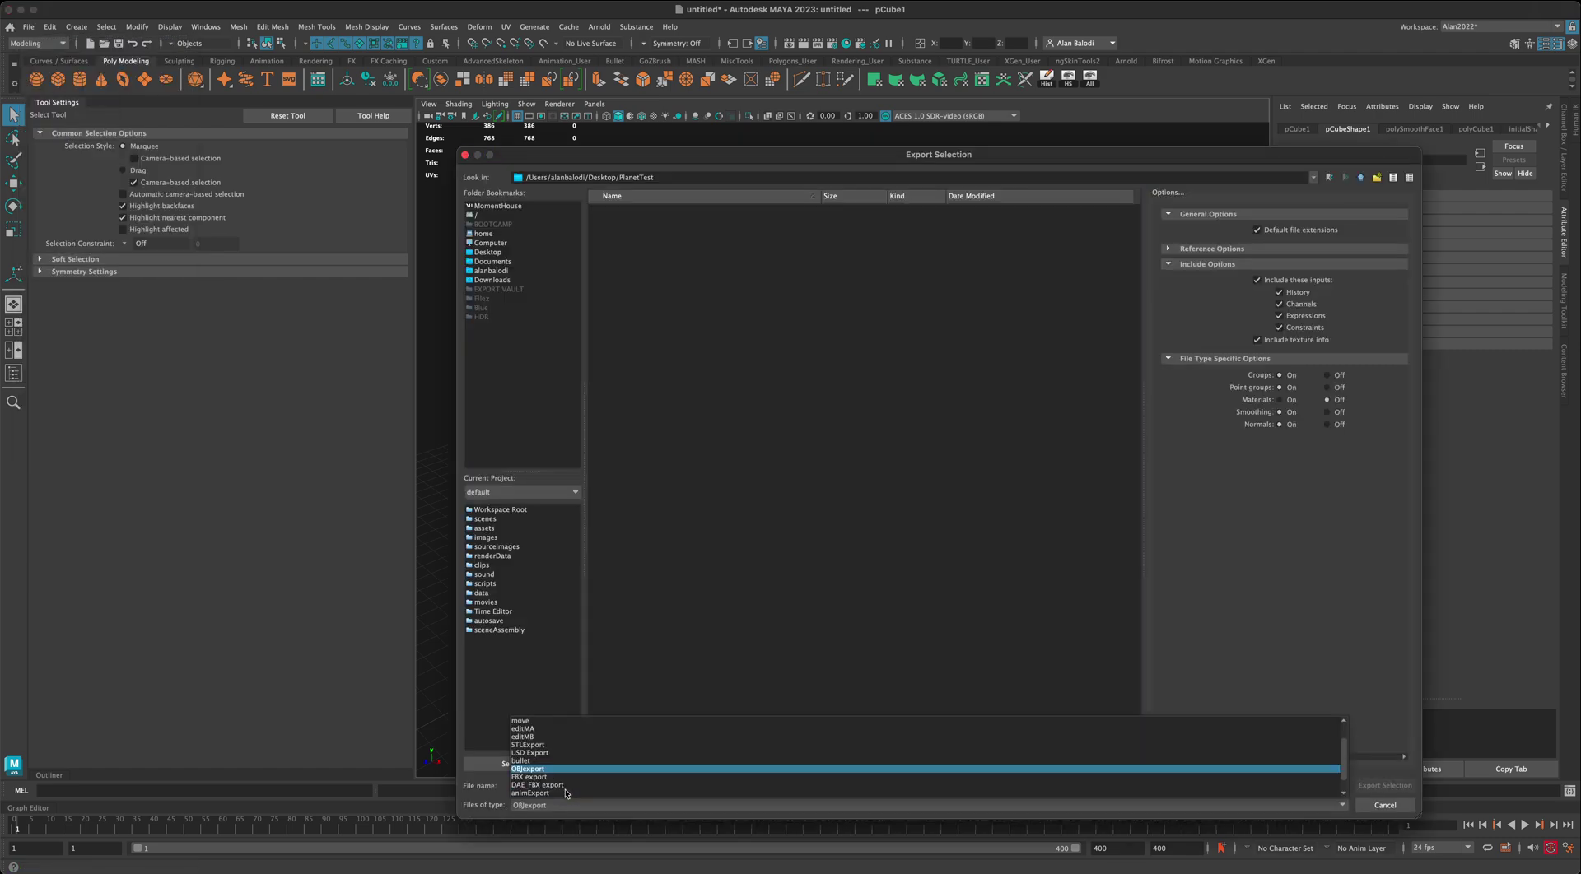
pyautogui.click(545, 760)
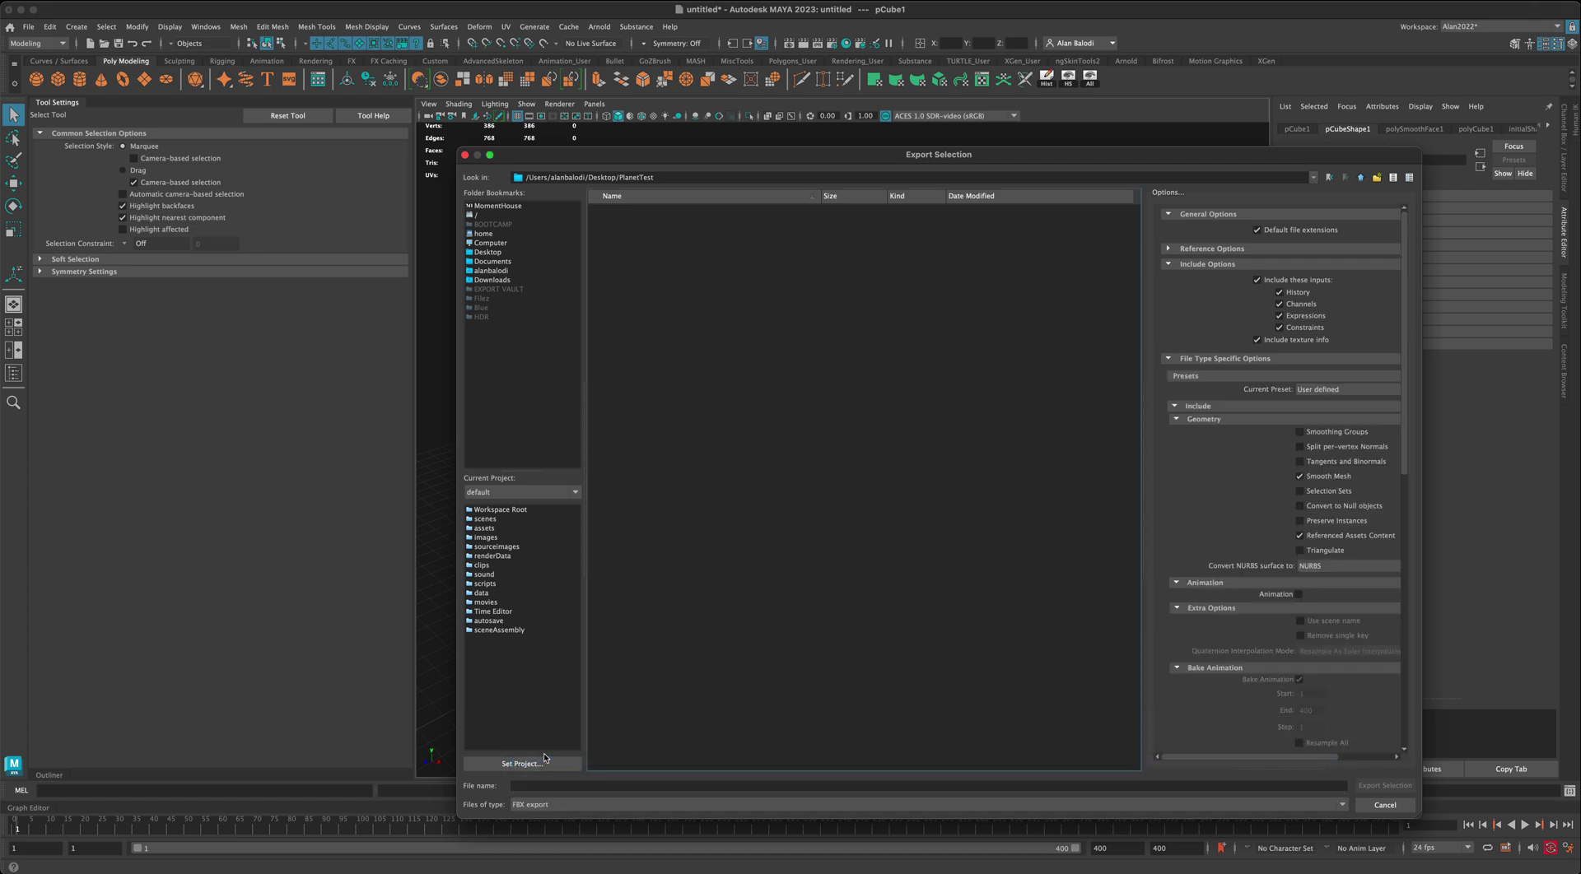
# Step: Name the export file PlanetTest, review the FBX options and export the selection
pyautogui.click(535, 785)
pyautogui.write('PlanetTest')
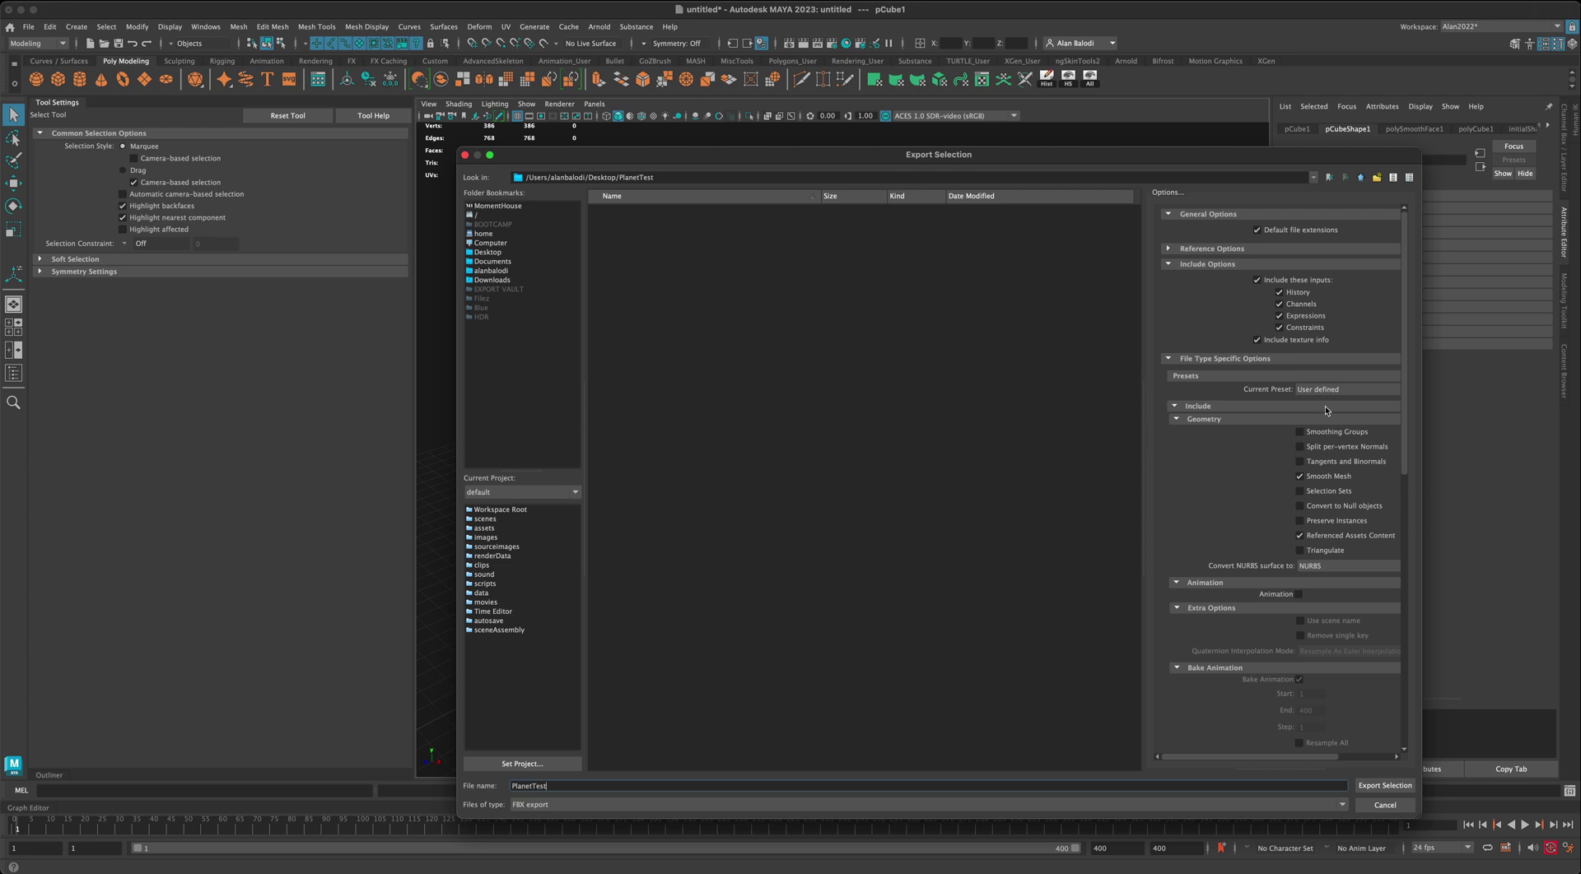
pyautogui.scroll(-10, 1247, 565)
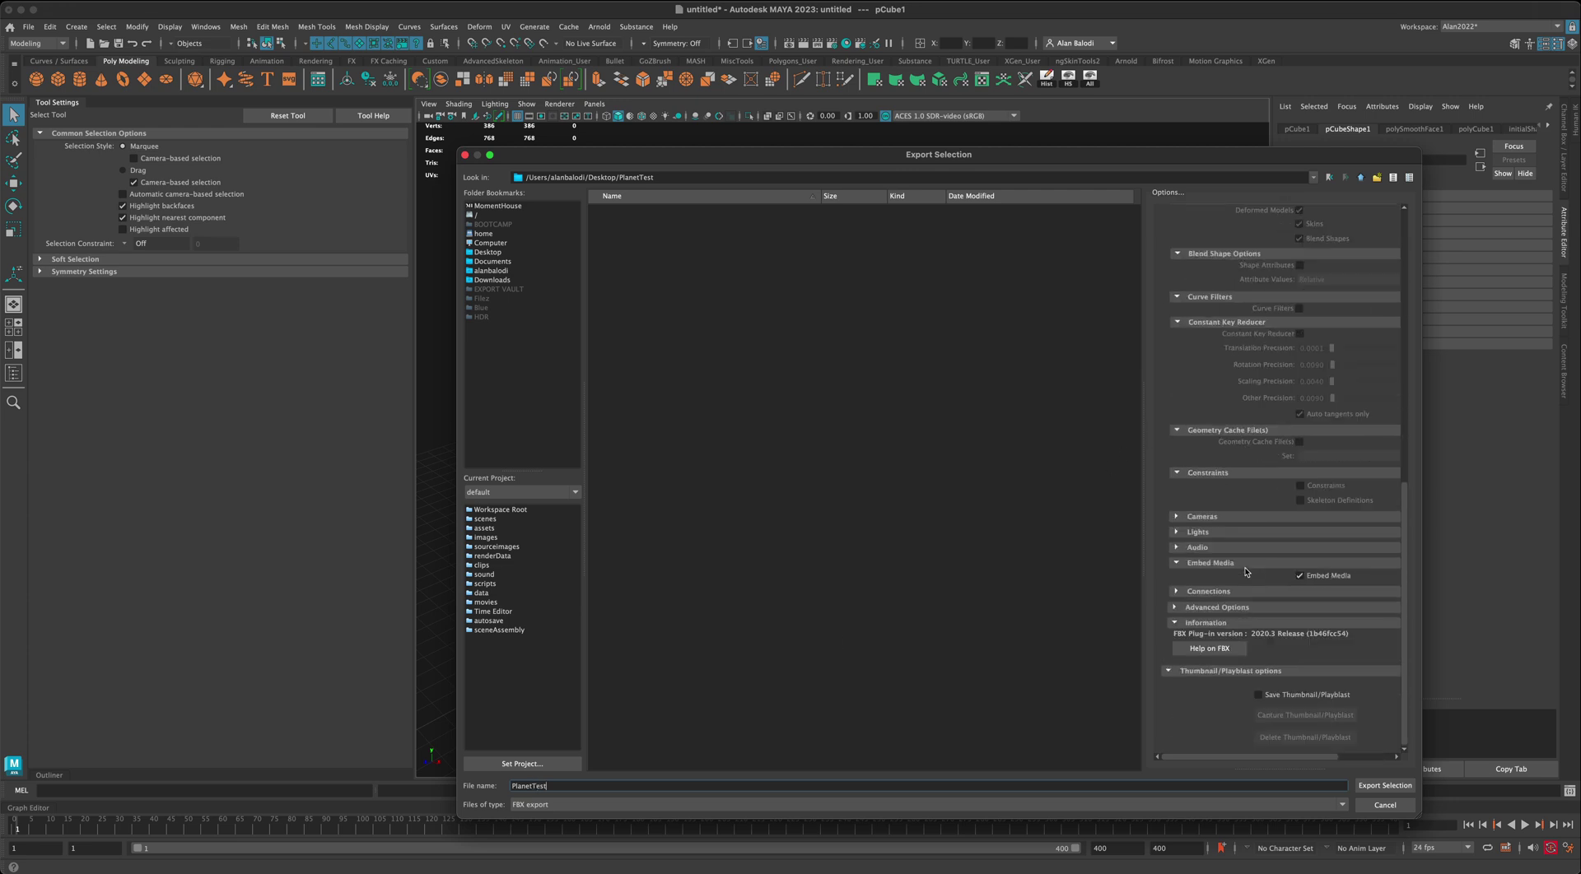
pyautogui.scroll(10, 1245, 567)
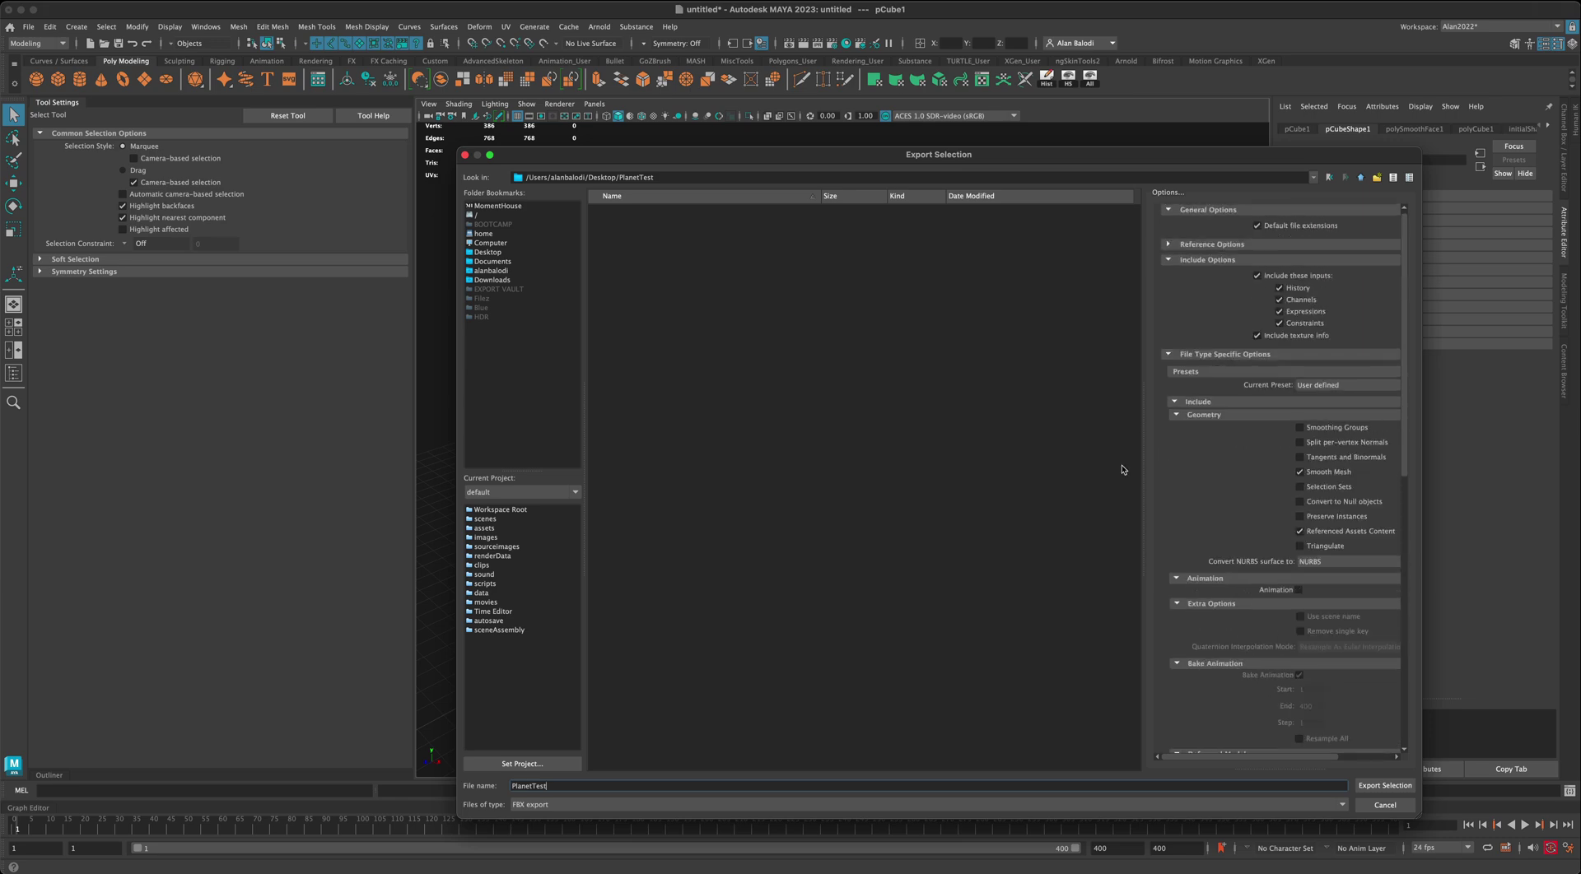
pyautogui.moveTo(823, 156); pyautogui.dragTo(761, 139)
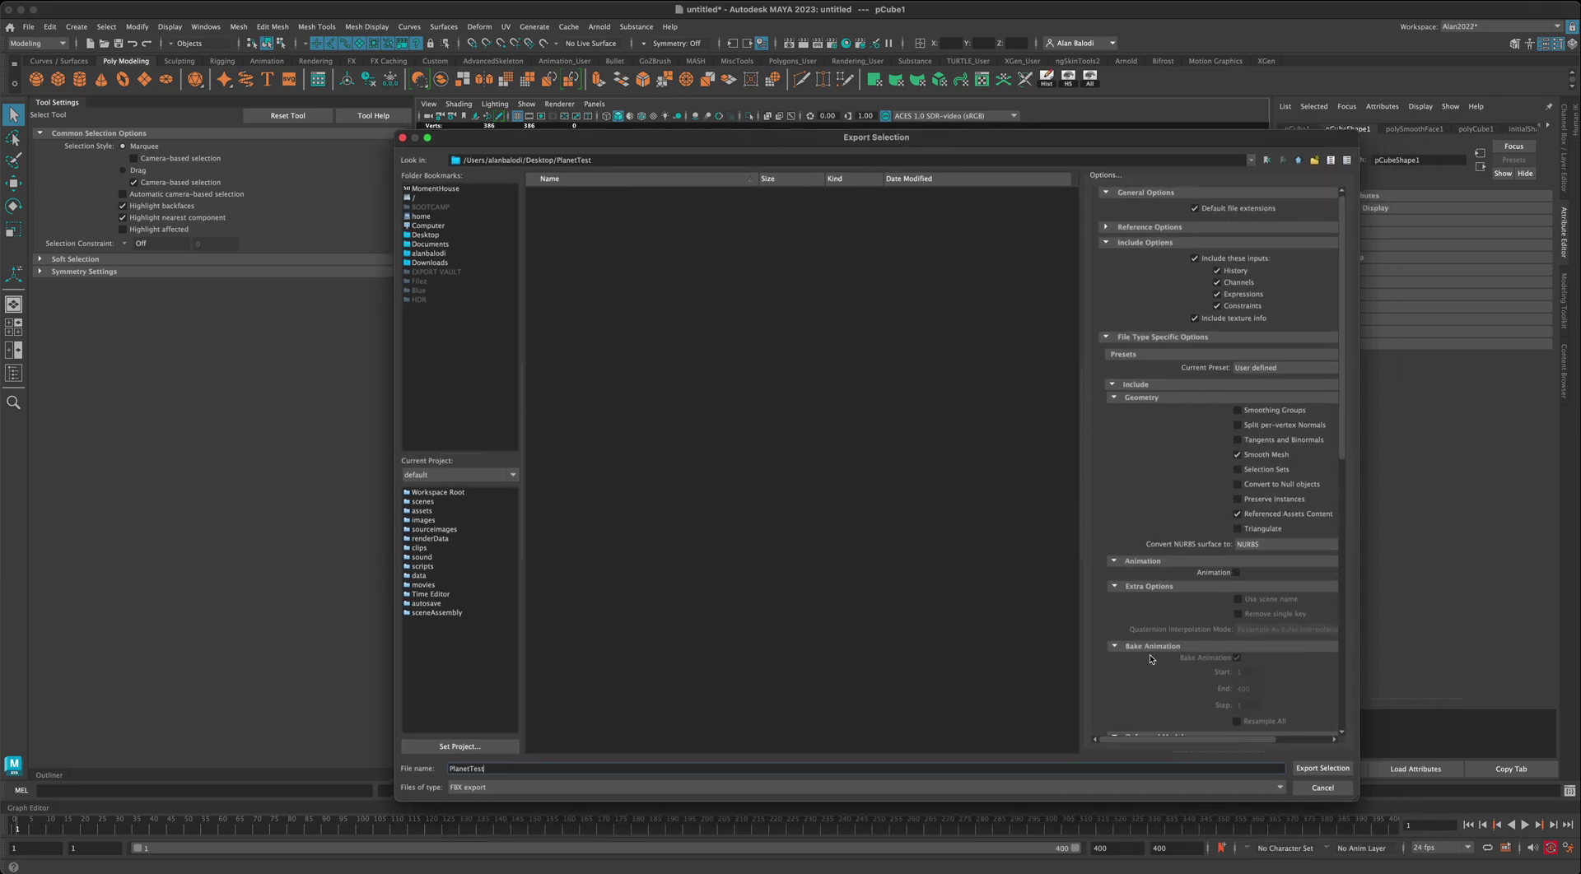
pyautogui.click(1320, 768)
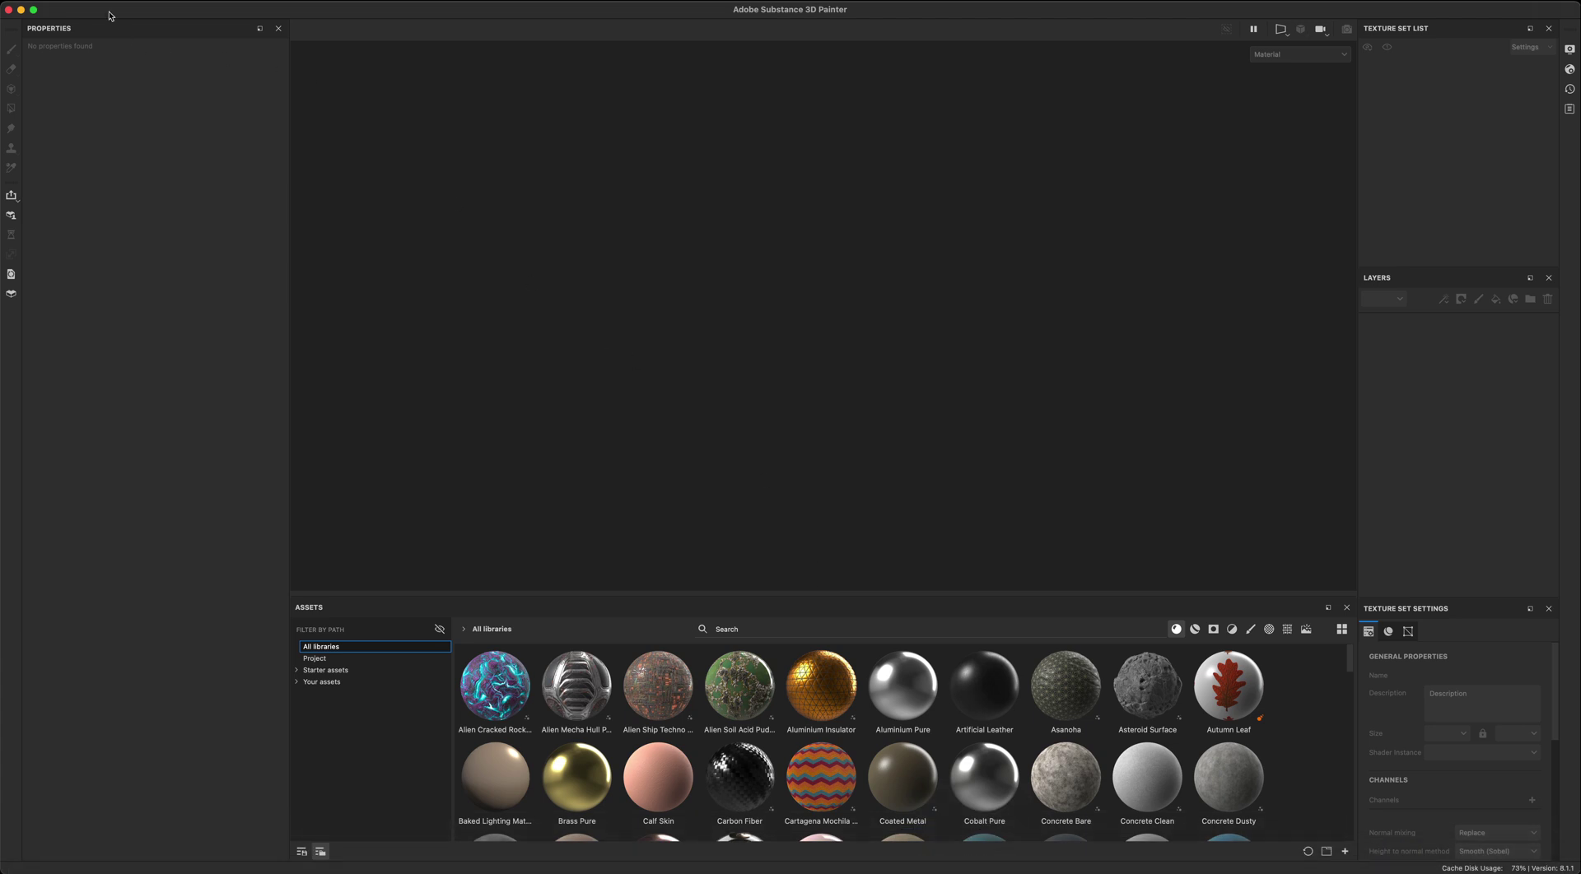
# Step: Switch to Substance 3D Painter and create a new project from PlanetTest.fbx with a document resolution of 2048
pyautogui.click(134, 2)
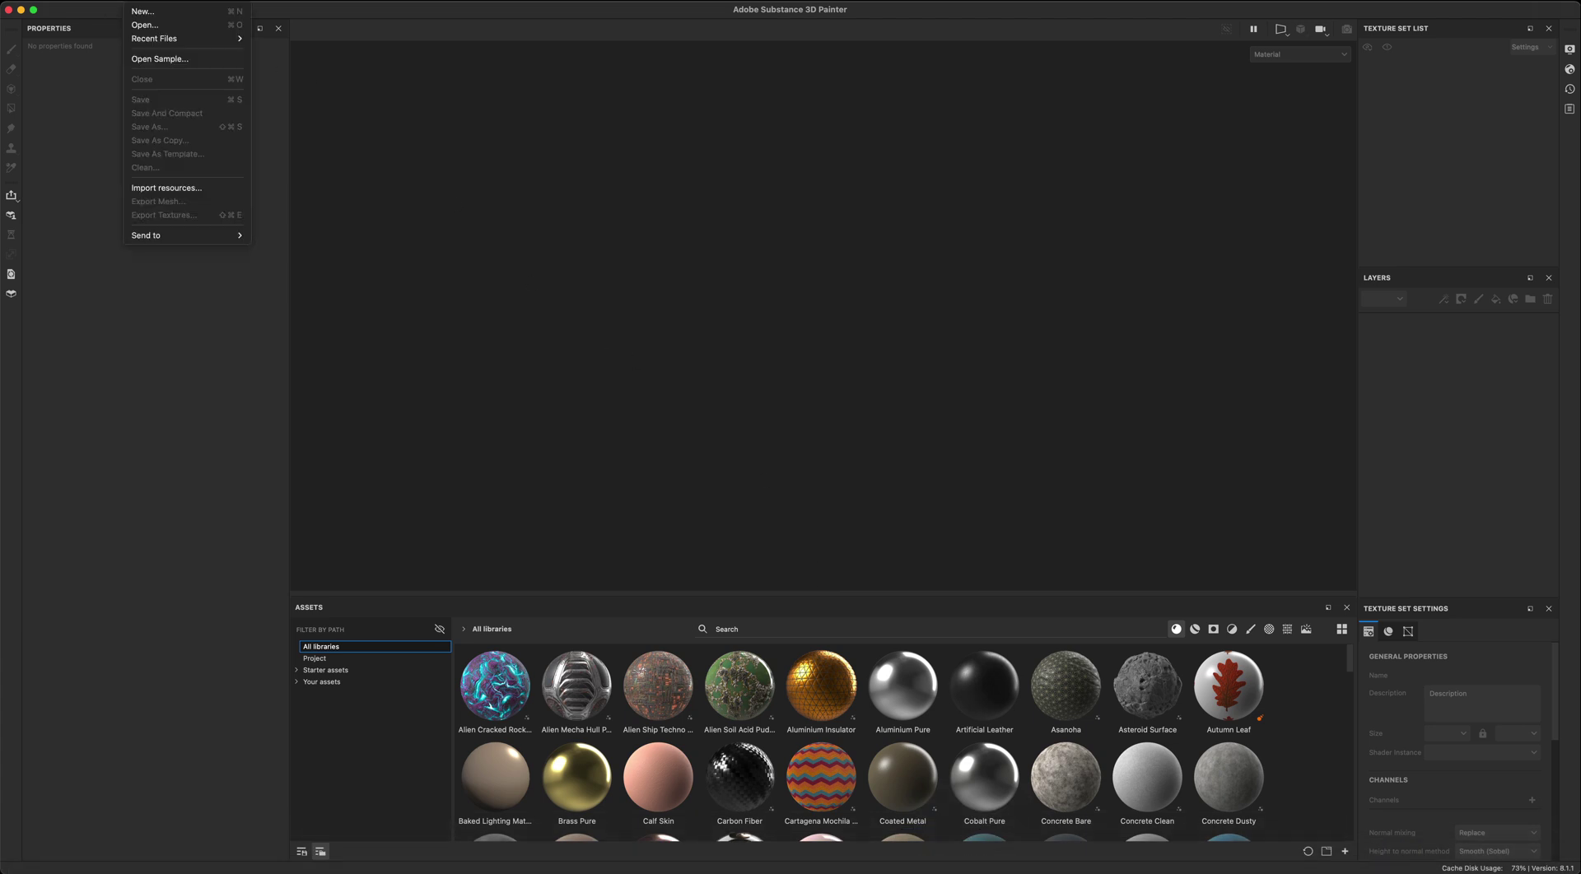
pyautogui.click(146, 15)
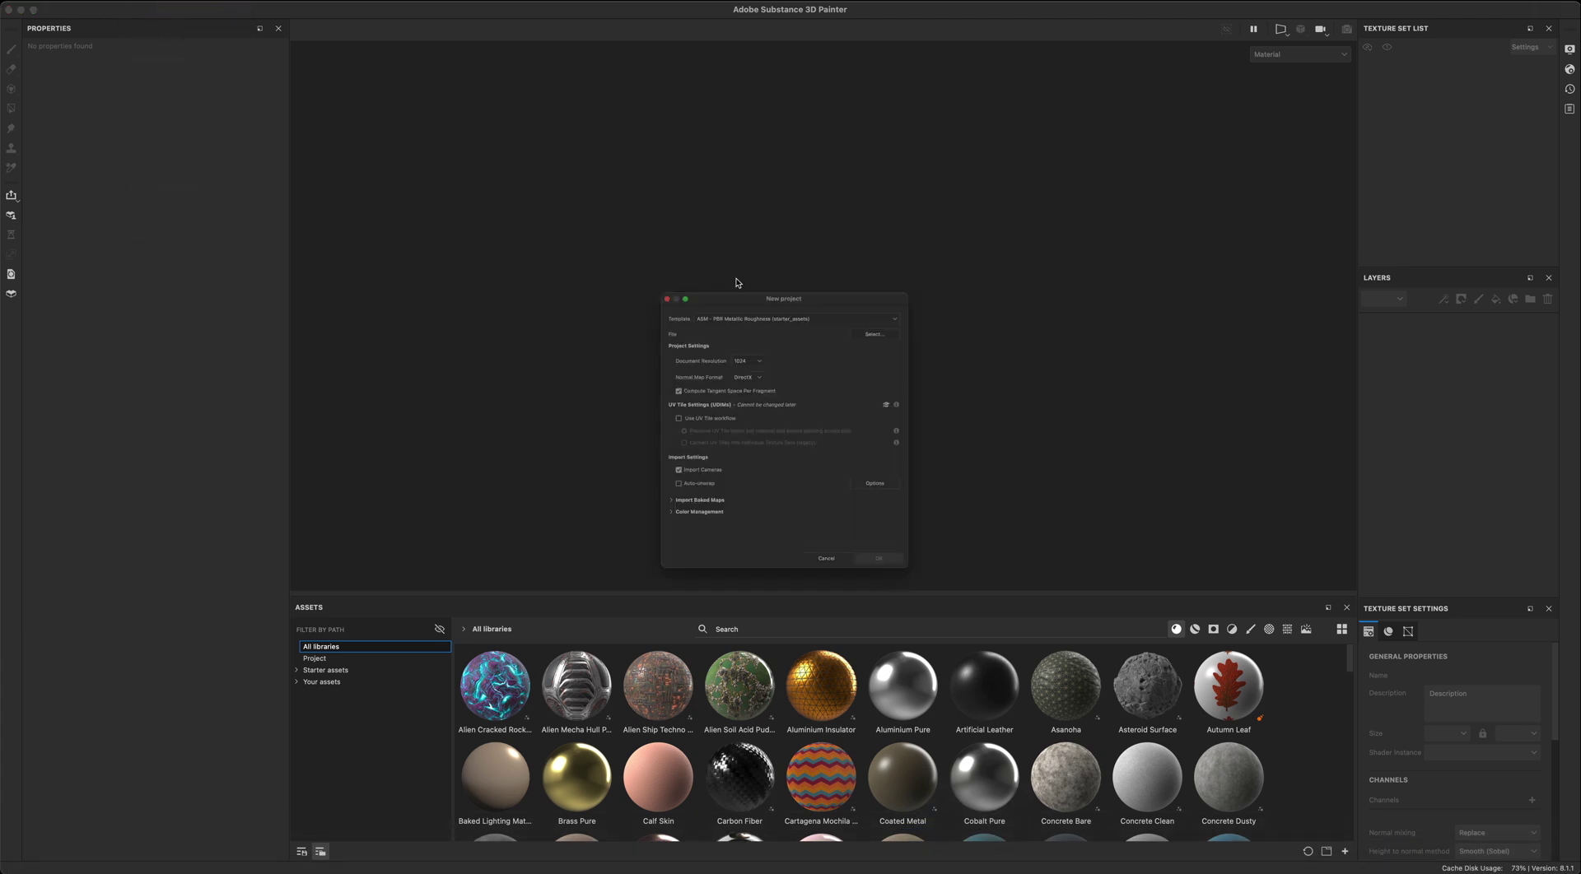
pyautogui.click(734, 337)
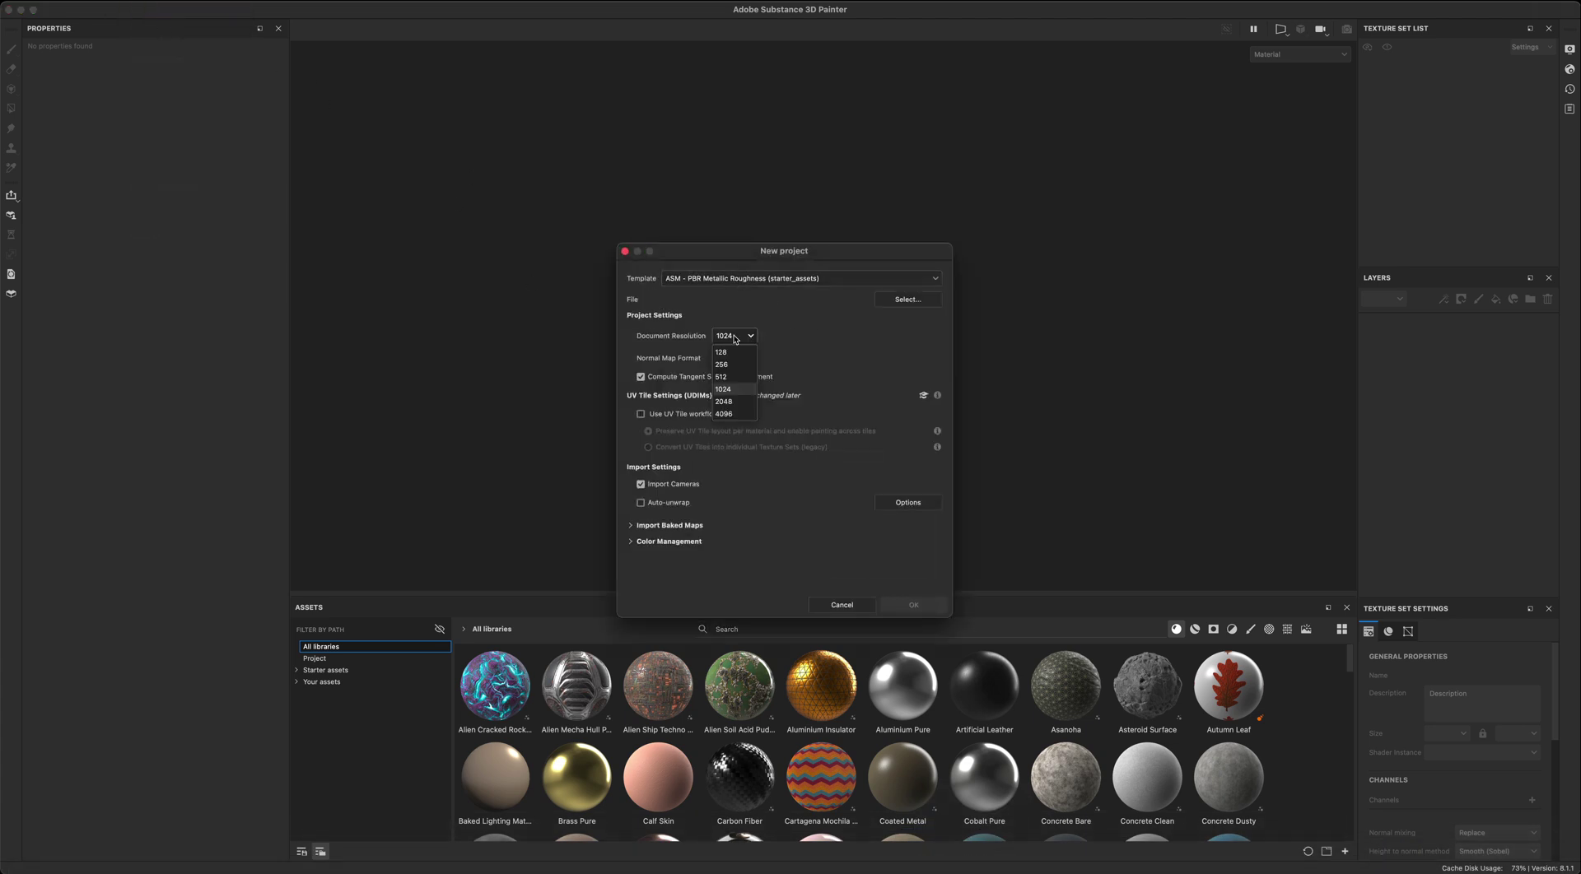
pyautogui.click(733, 406)
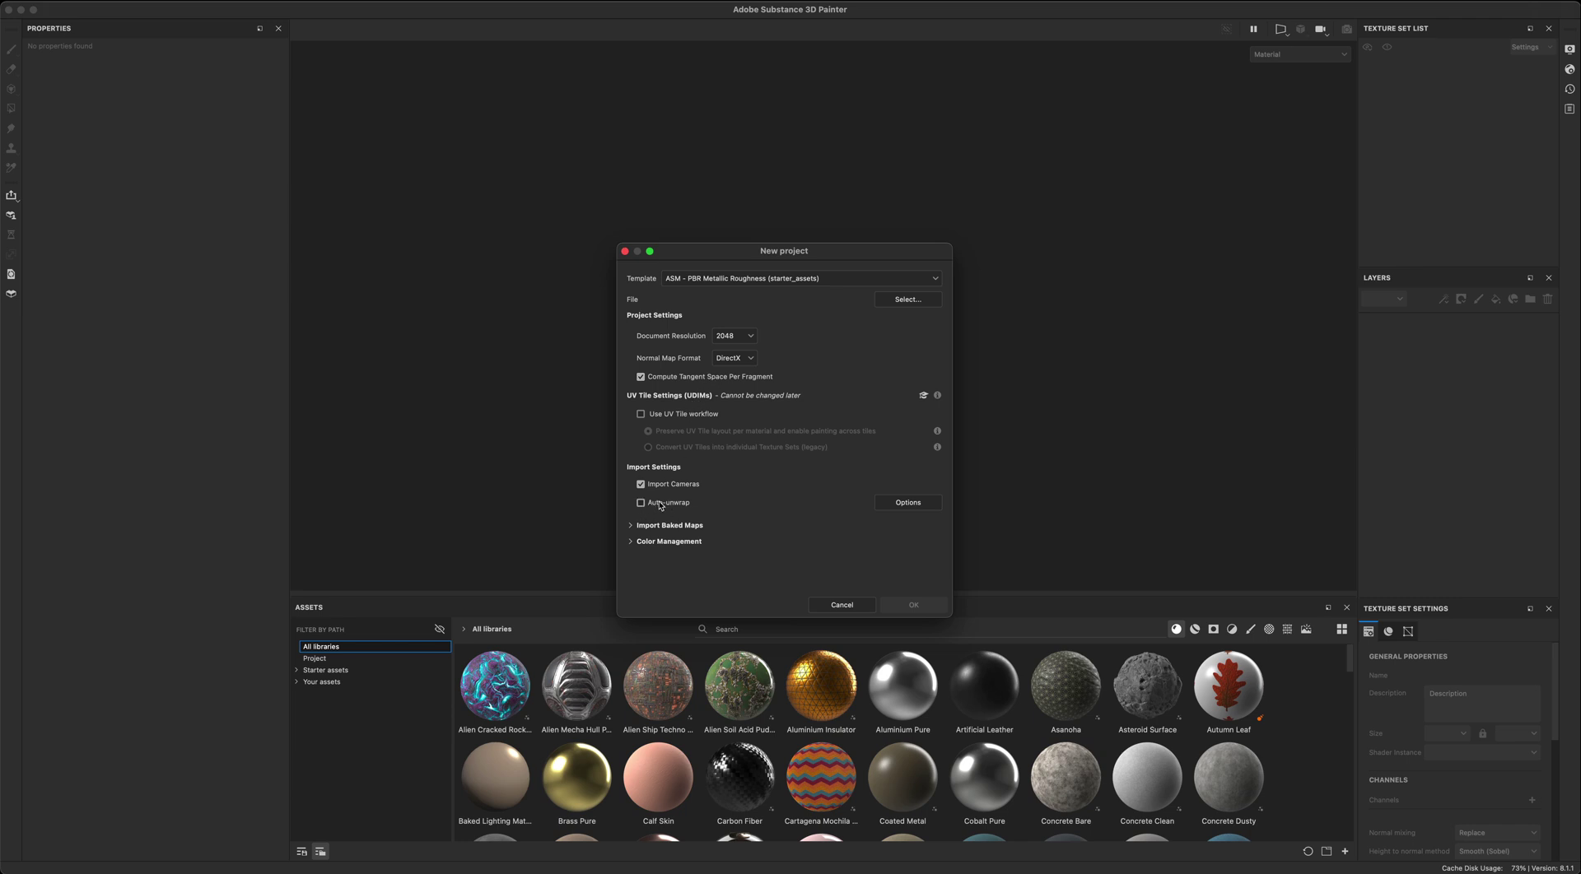
pyautogui.click(903, 301)
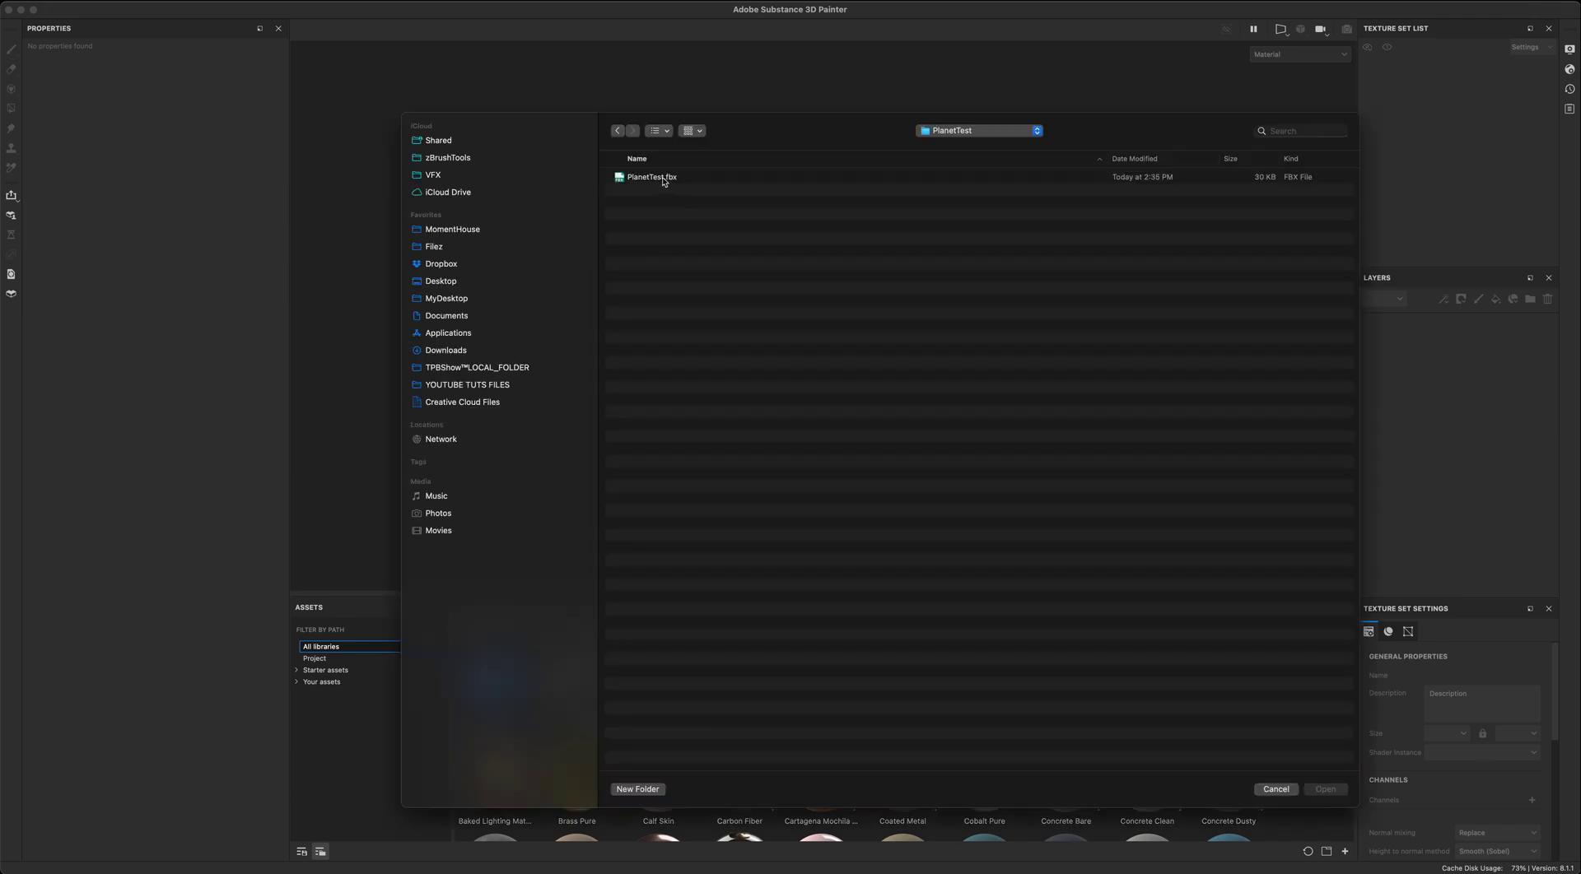
pyautogui.doubleClick(663, 178)
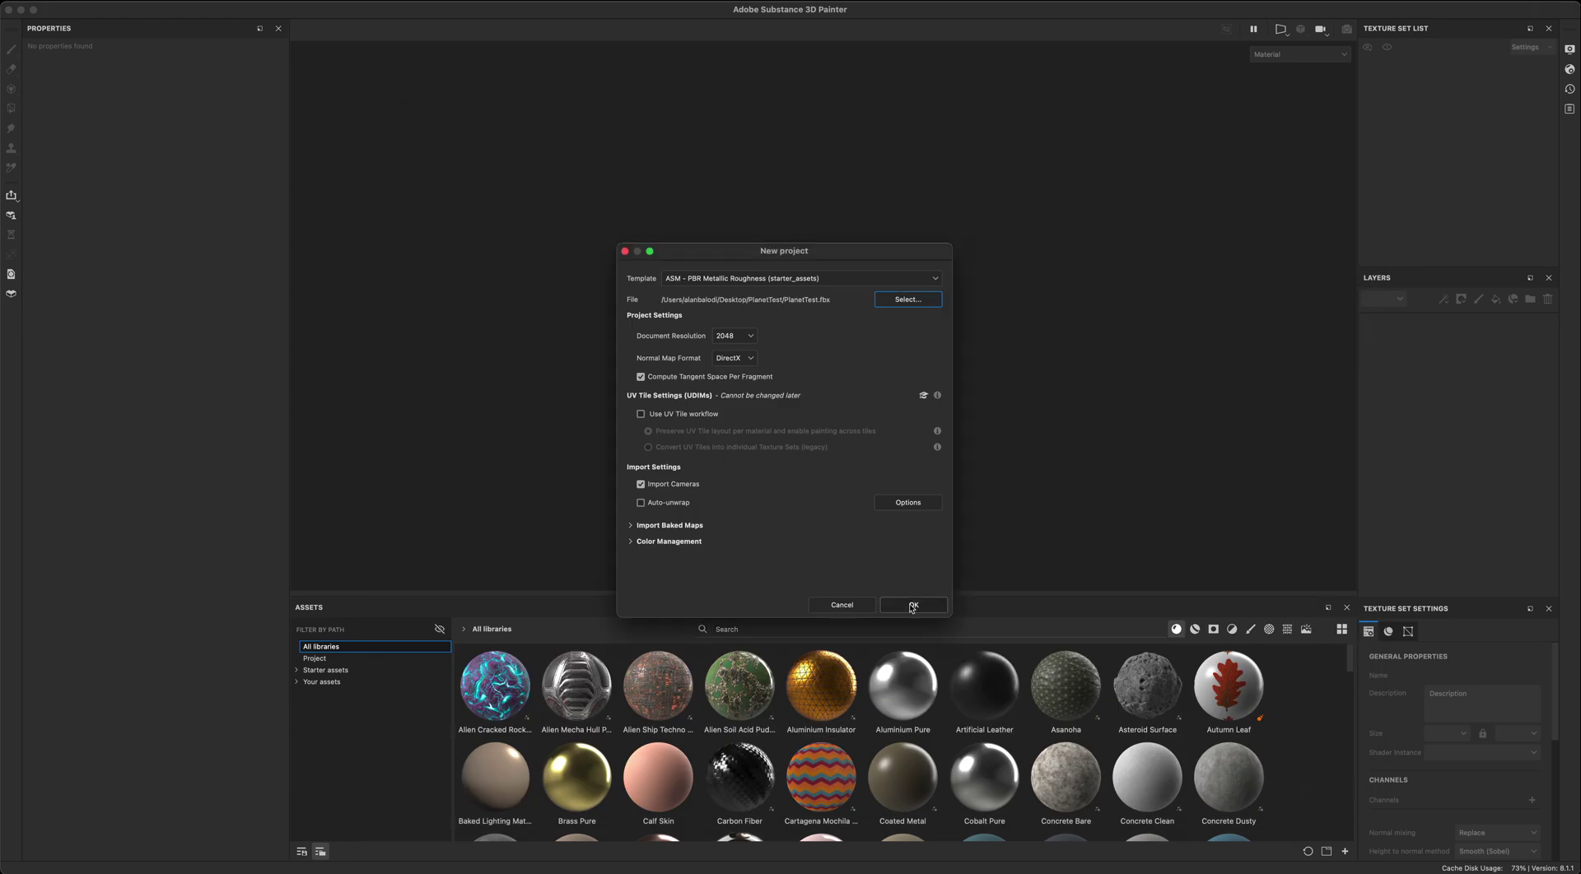
pyautogui.click(912, 605)
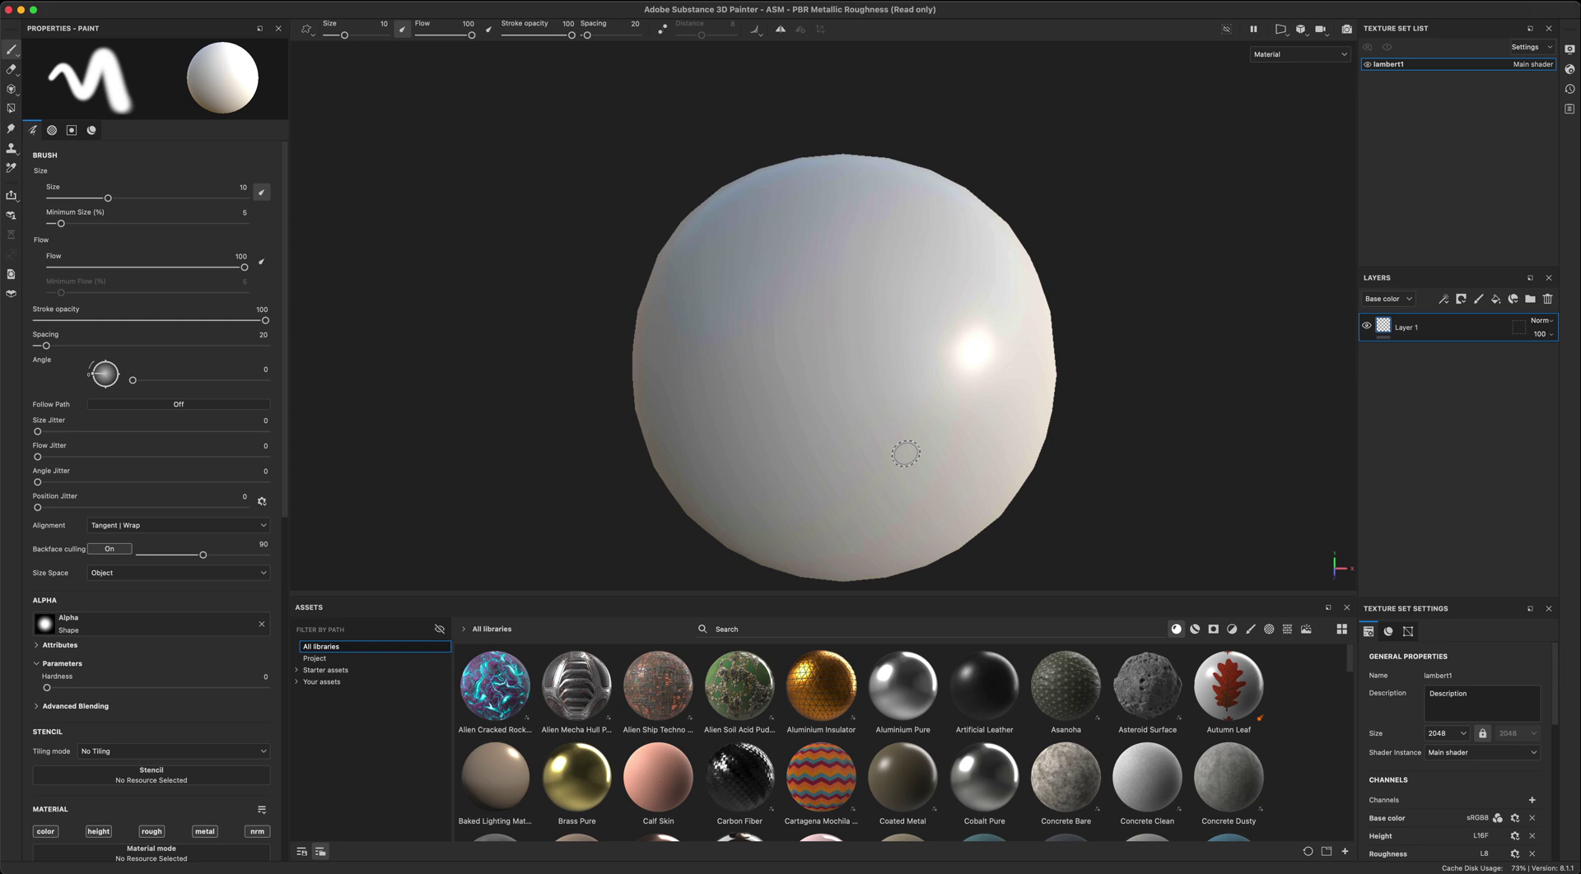
# Step: Open the mesh map baking settings, set the output size to 2048 and enable using the low poly mesh as high poly mesh
pyautogui.keyDown('alt'); pyautogui.moveTo(1127, 481); pyautogui.dragTo(1072, 405, button='middle'); pyautogui.keyUp('alt')
pyautogui.moveTo(1073, 406)
pyautogui.keyDown('alt'); pyautogui.mouseDown()
pyautogui.moveTo(1122, 420)
pyautogui.moveTo(1096, 423)
pyautogui.mouseUp(); pyautogui.keyUp('alt')
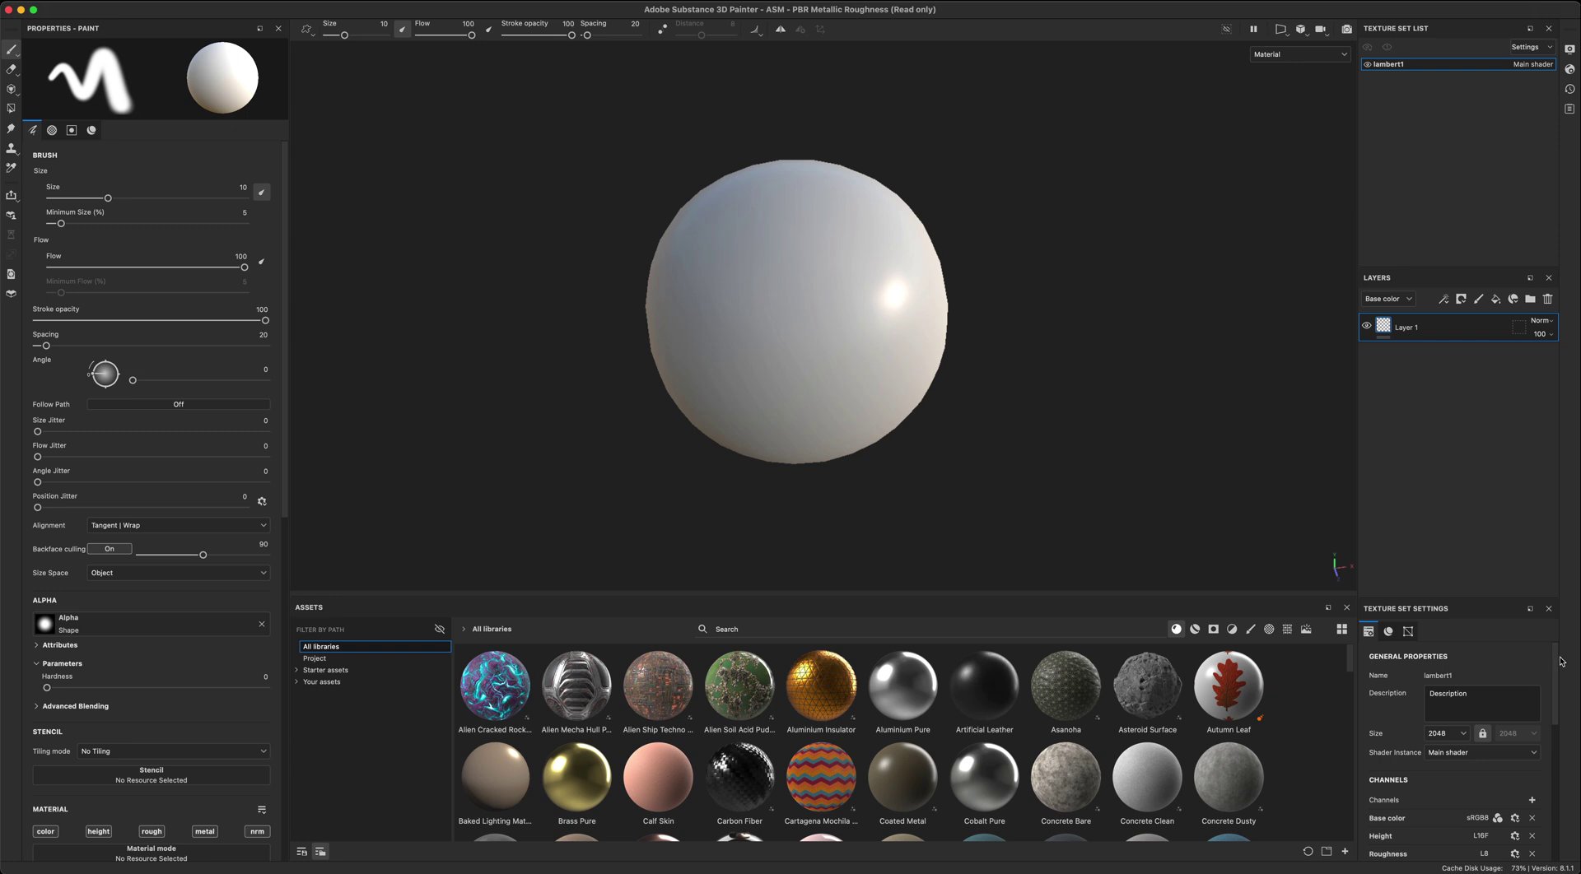
pyautogui.moveTo(1555, 663); pyautogui.dragTo(1554, 795)
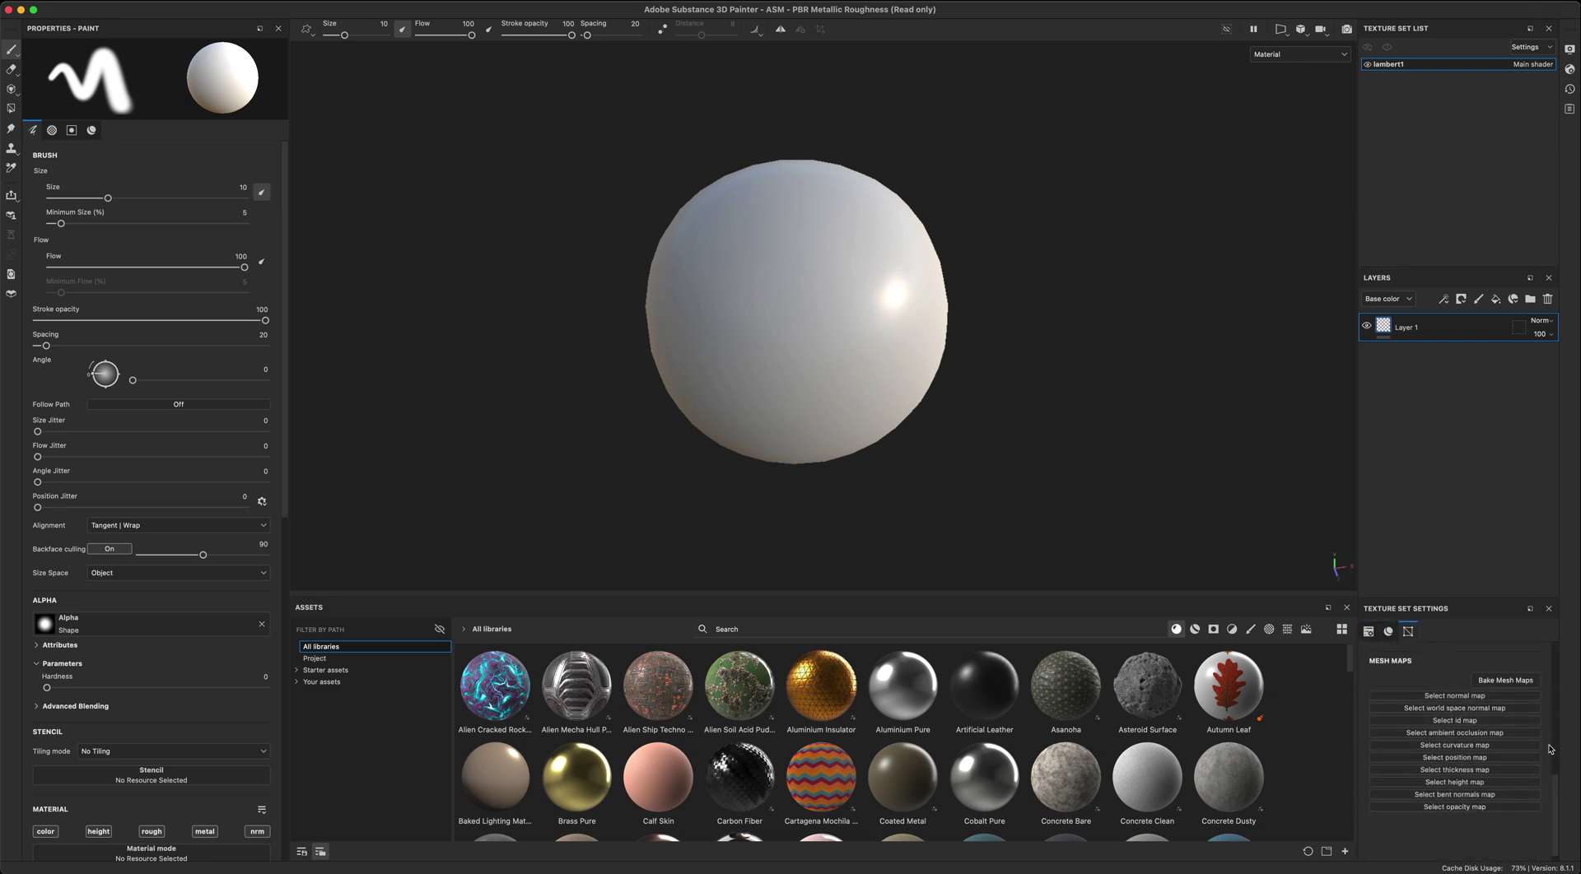
pyautogui.click(1507, 680)
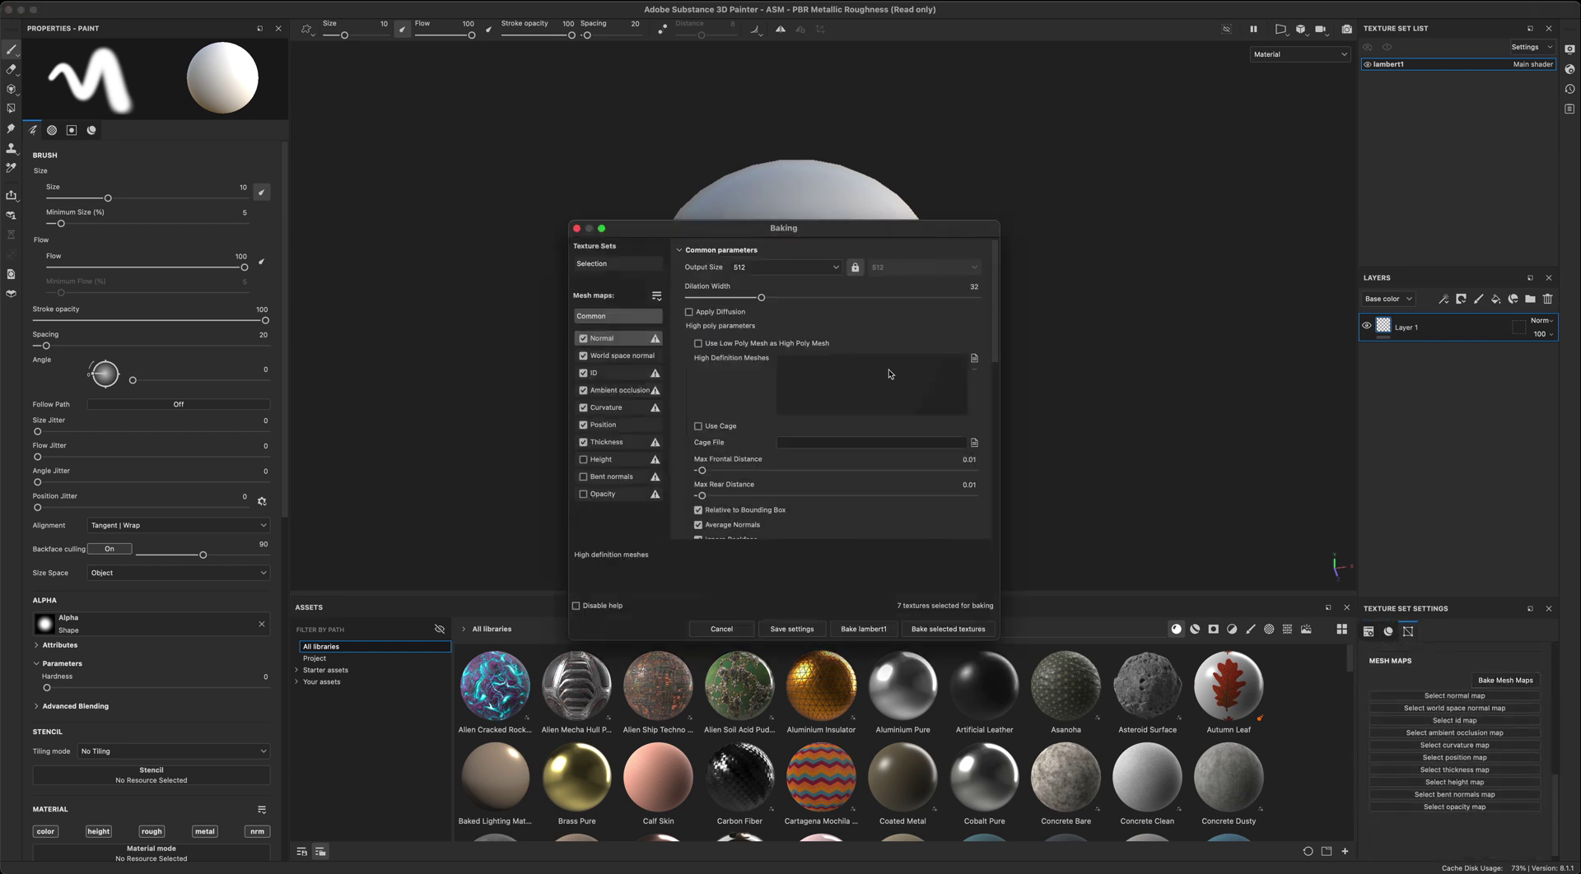
pyautogui.click(789, 268)
pyautogui.click(784, 357)
pyautogui.moveTo(824, 232); pyautogui.dragTo(942, 223)
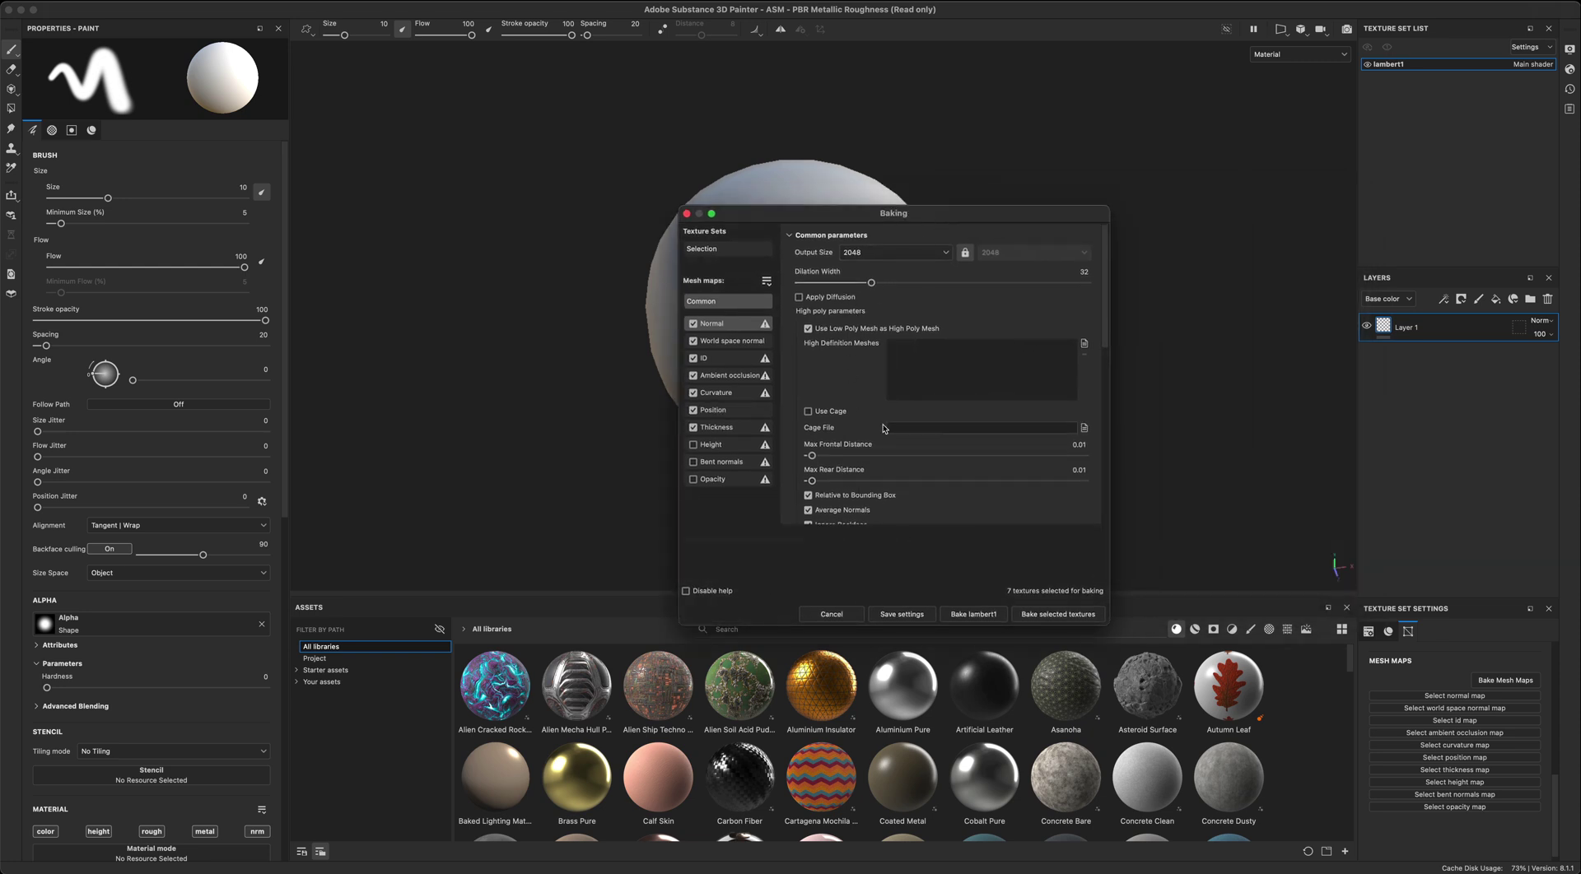
# Step: Set the baking antialiasing to Subsampling 2x2 and bake the selected mesh map textures
pyautogui.scroll(-3, 883, 428)
pyautogui.click(966, 396)
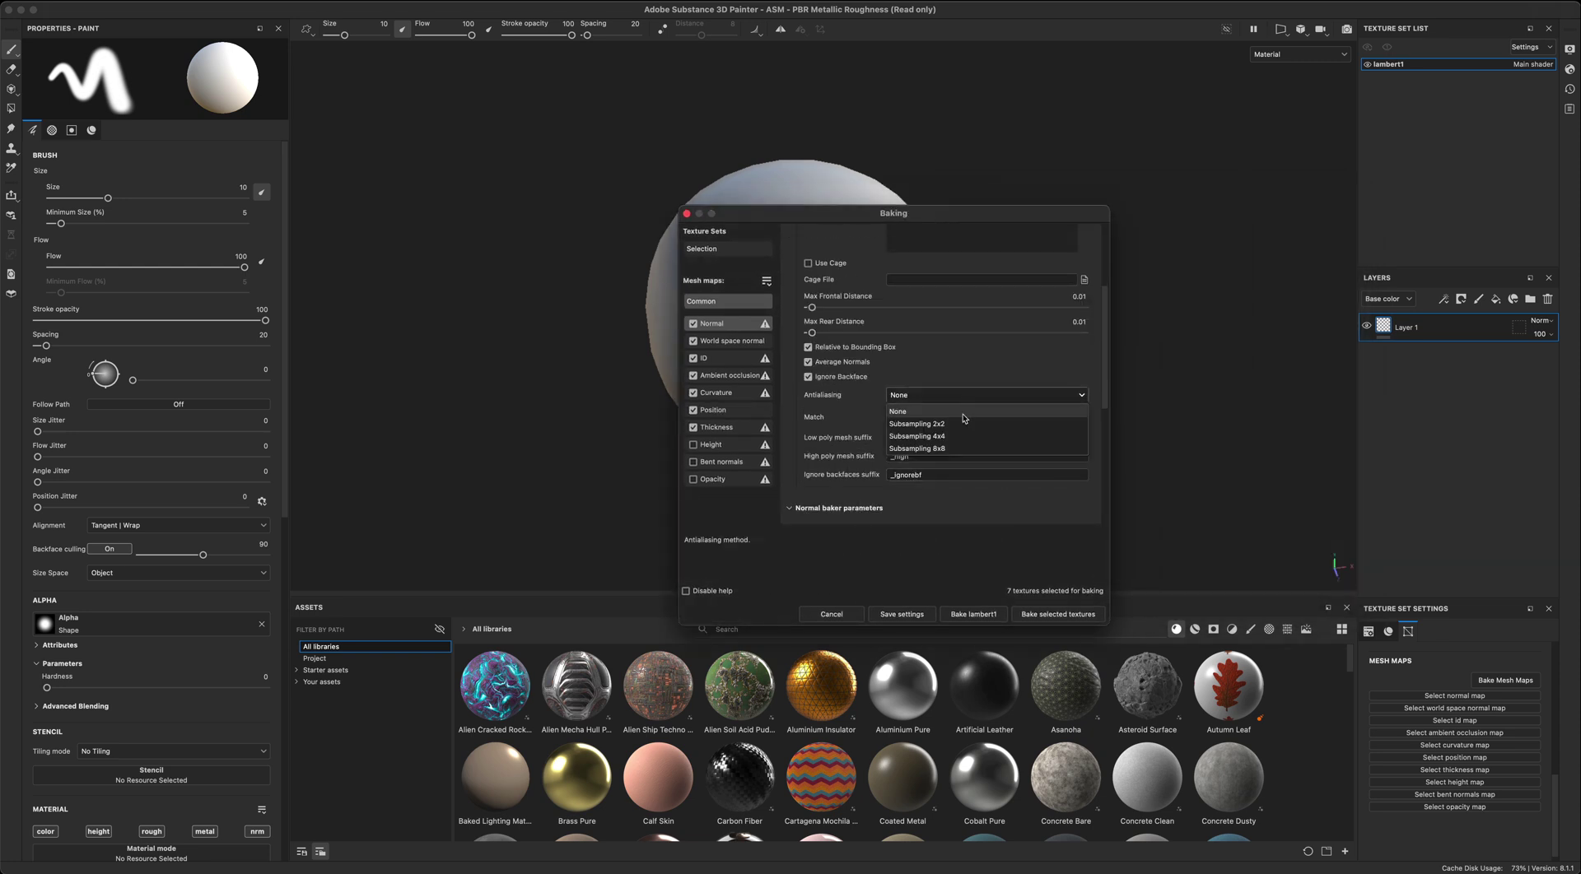
pyautogui.click(964, 422)
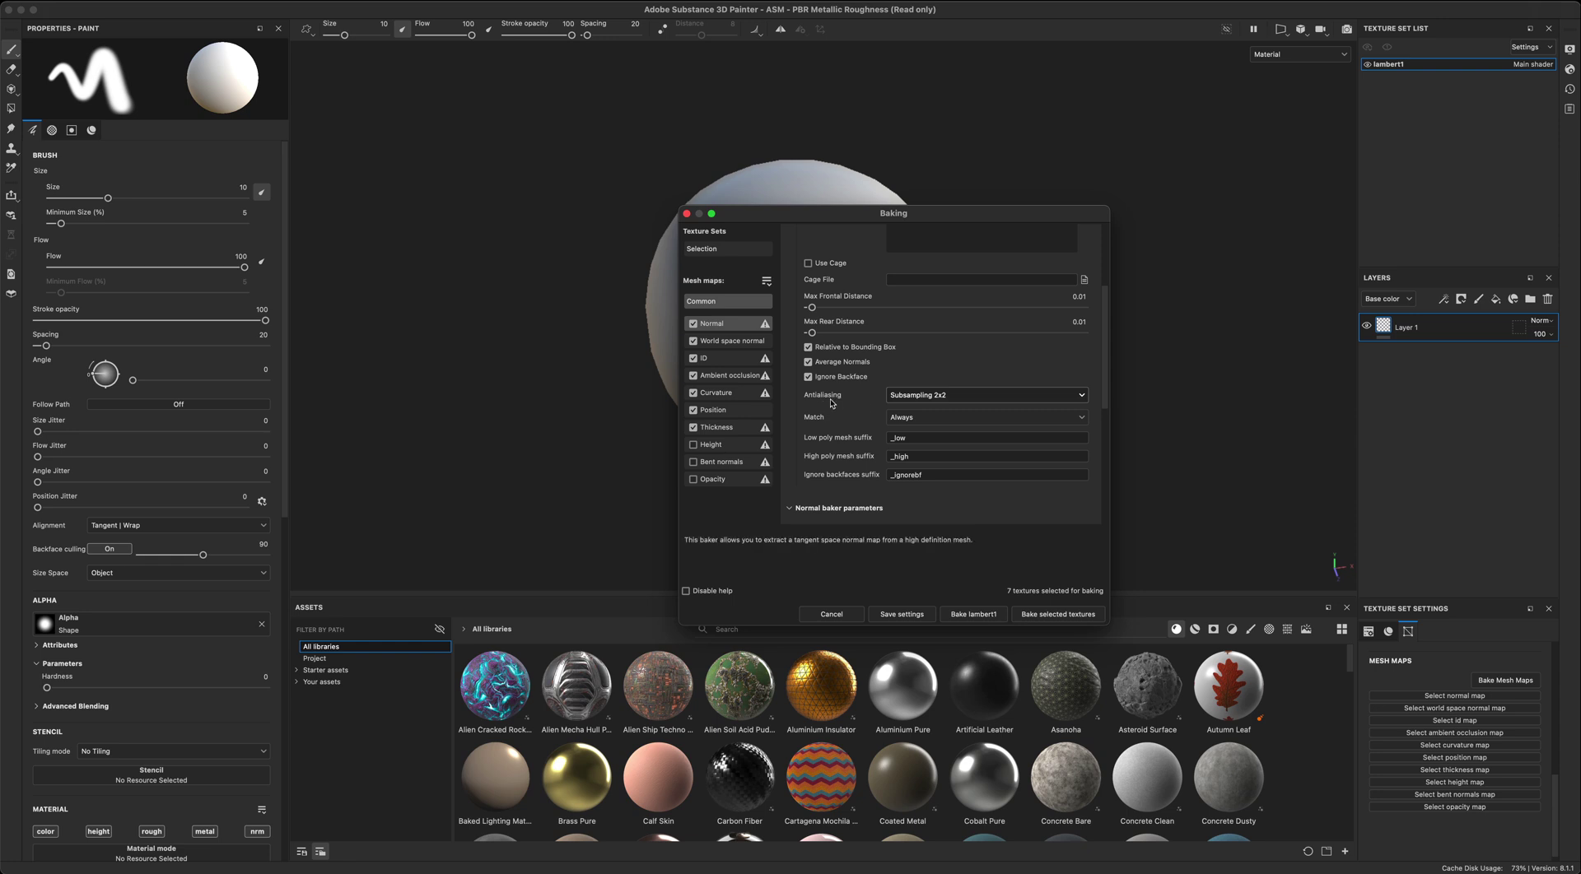
pyautogui.click(1048, 619)
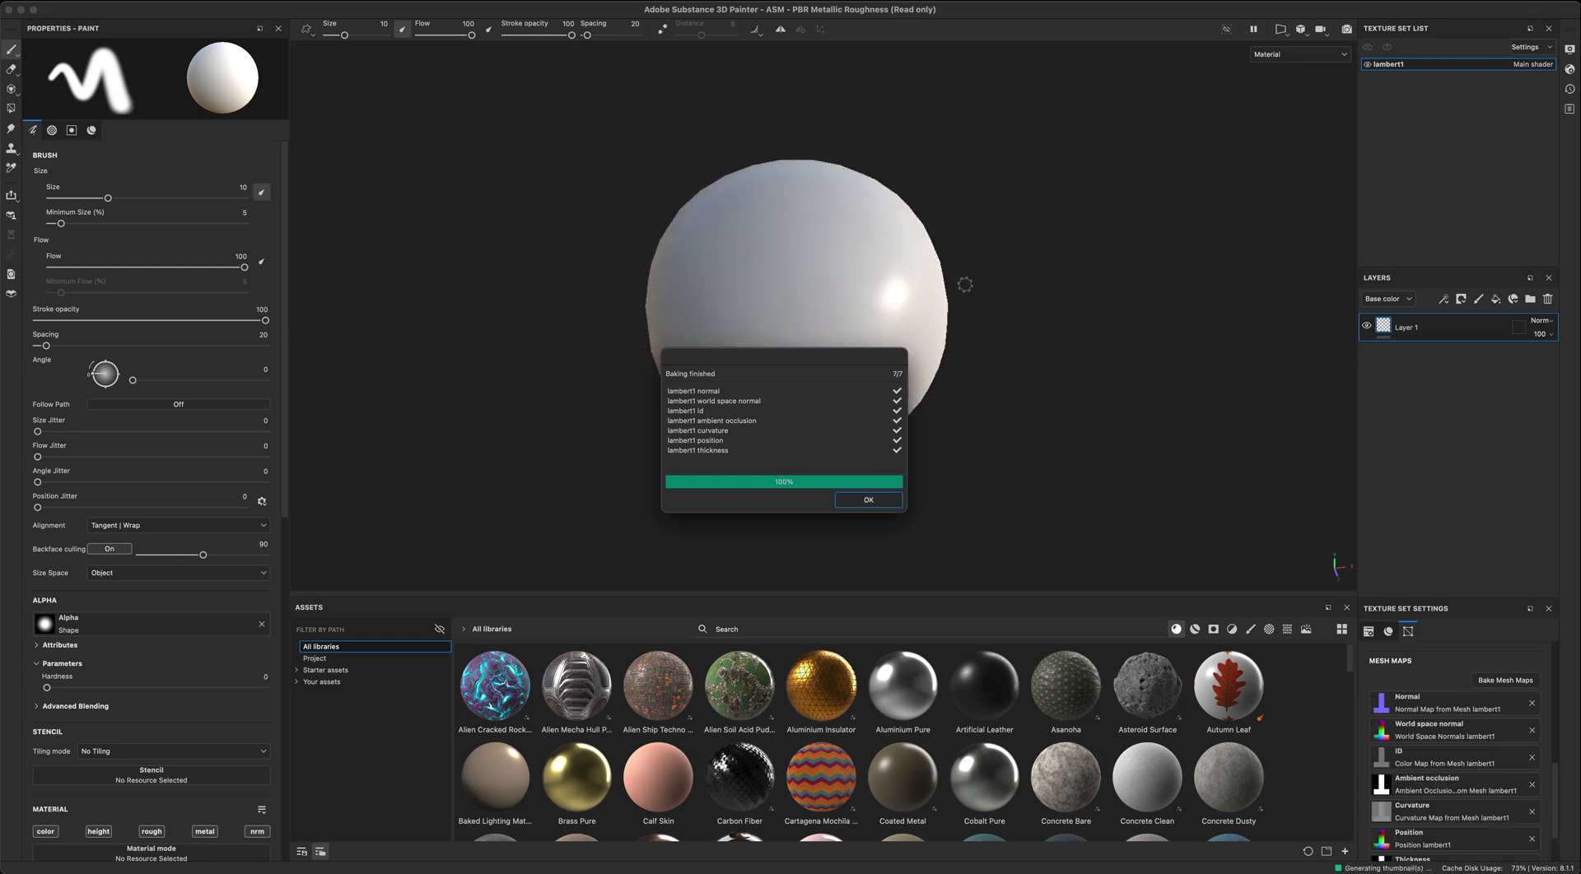
pyautogui.click(869, 500)
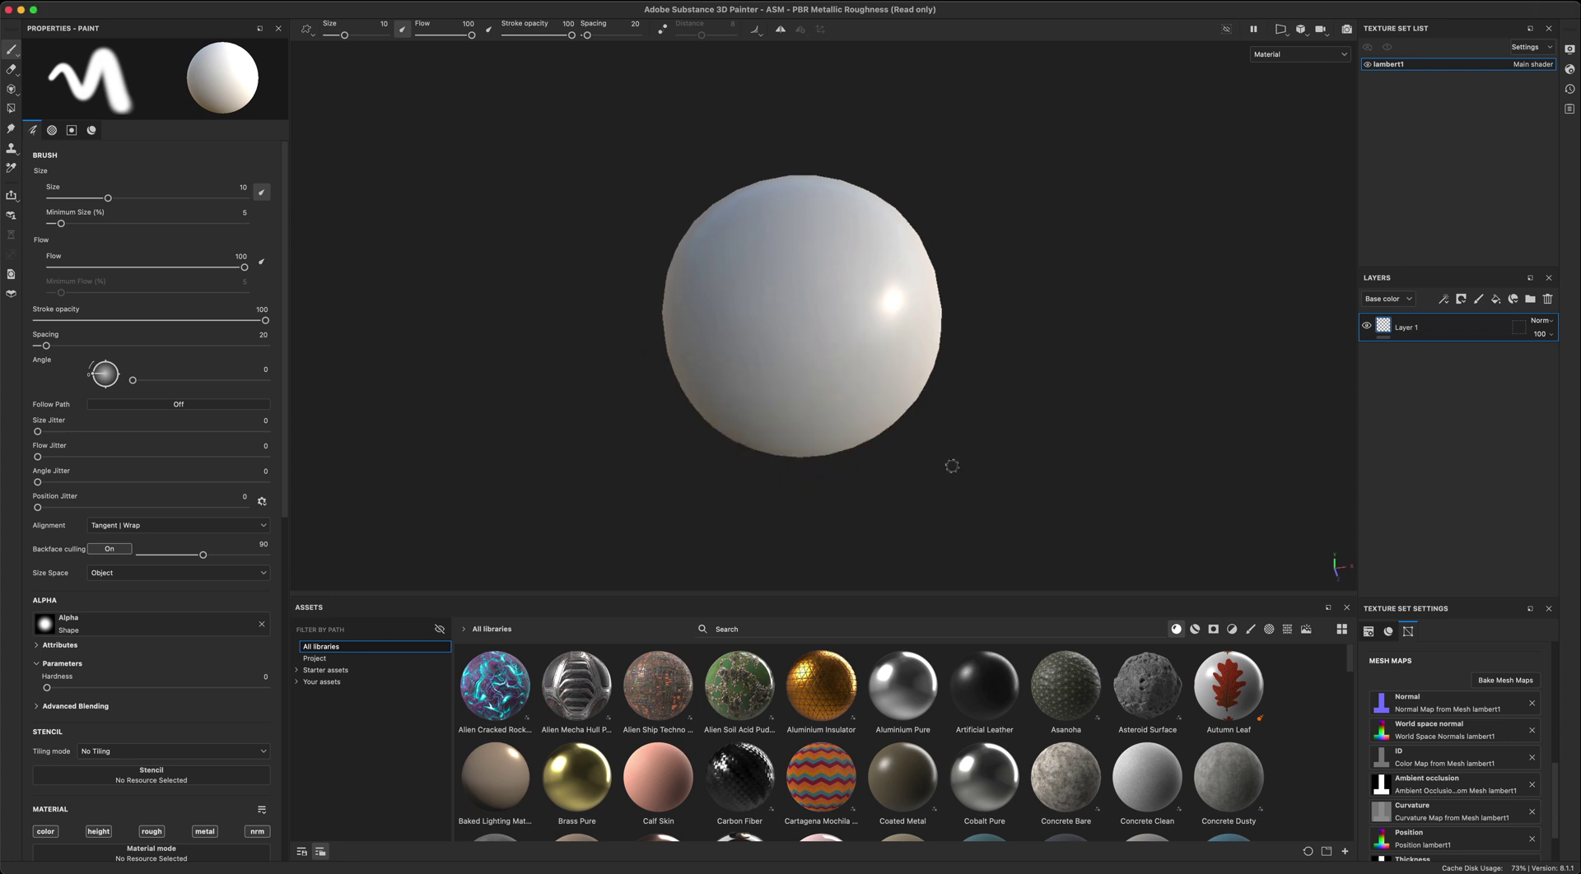
pyautogui.scroll(-2, 960, 460)
pyautogui.keyDown('alt'); pyautogui.moveTo(971, 458); pyautogui.dragTo(988, 447); pyautogui.keyUp('alt')
pyautogui.keyDown('alt'); pyautogui.moveTo(987, 448); pyautogui.dragTo(989, 444, button='middle'); pyautogui.keyUp('alt')
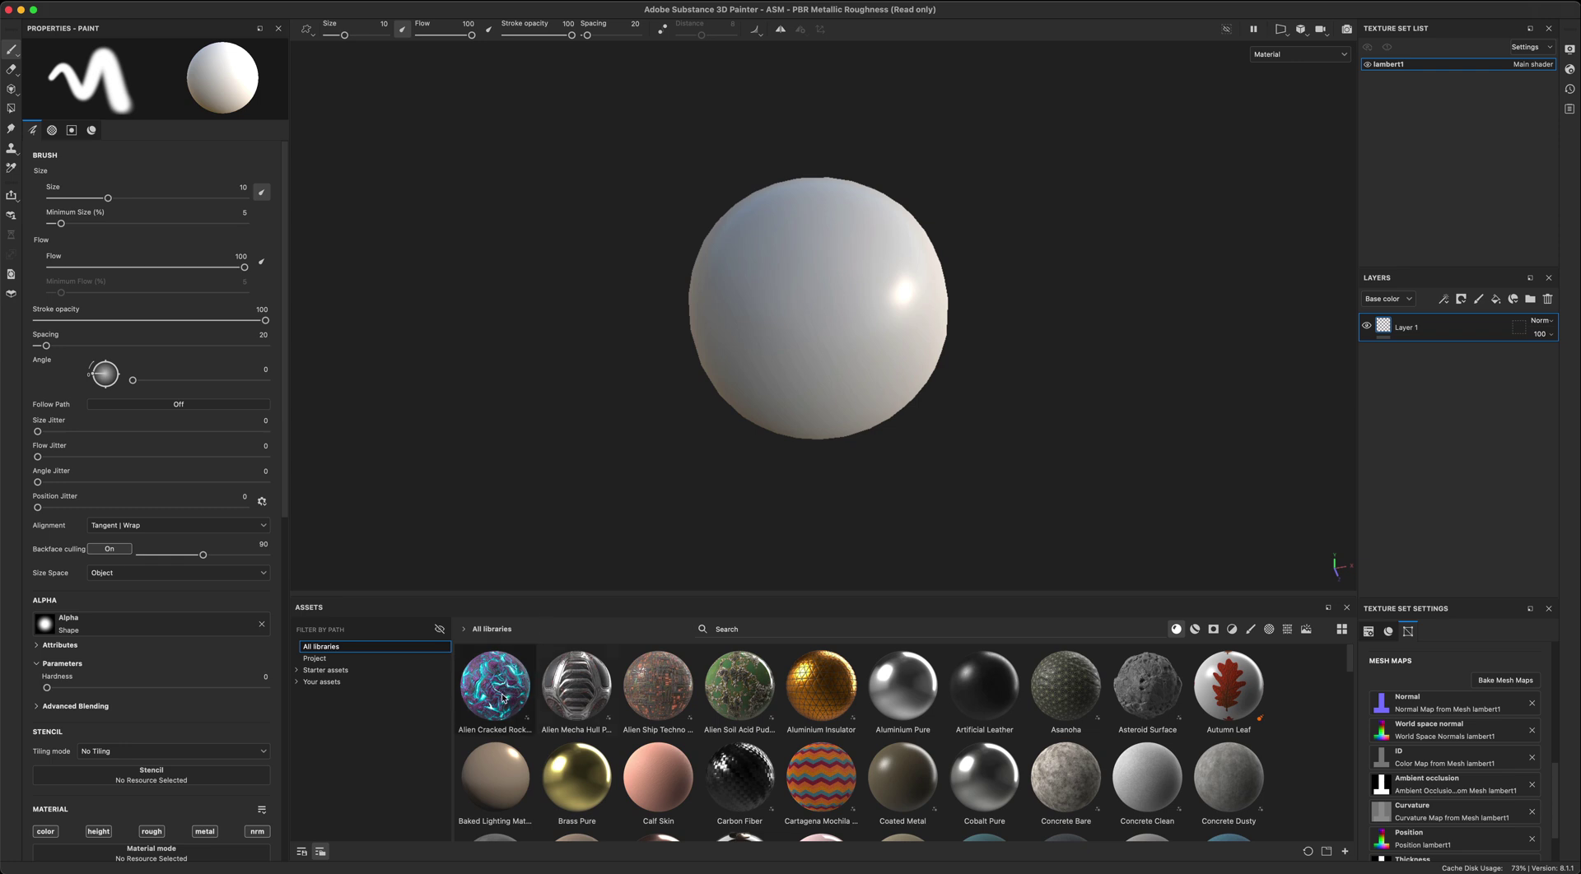
# Step: Add the Alien Soil Acid Puddles material as a fill layer above Layer 1
pyautogui.moveTo(503, 699)
pyautogui.moveTo(751, 696)
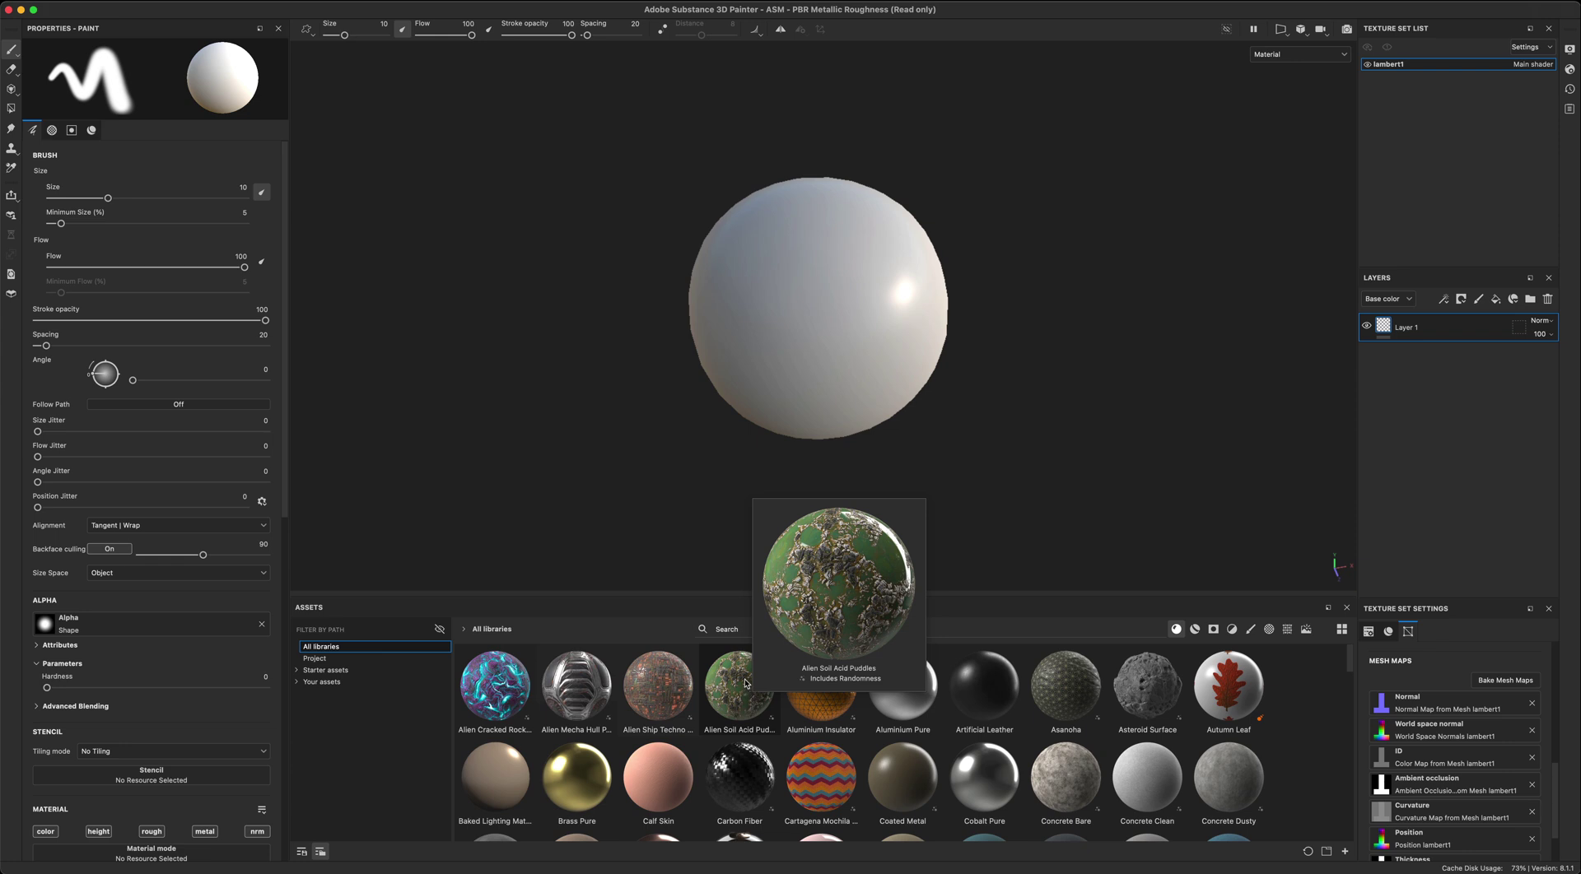
pyautogui.moveTo(1151, 694)
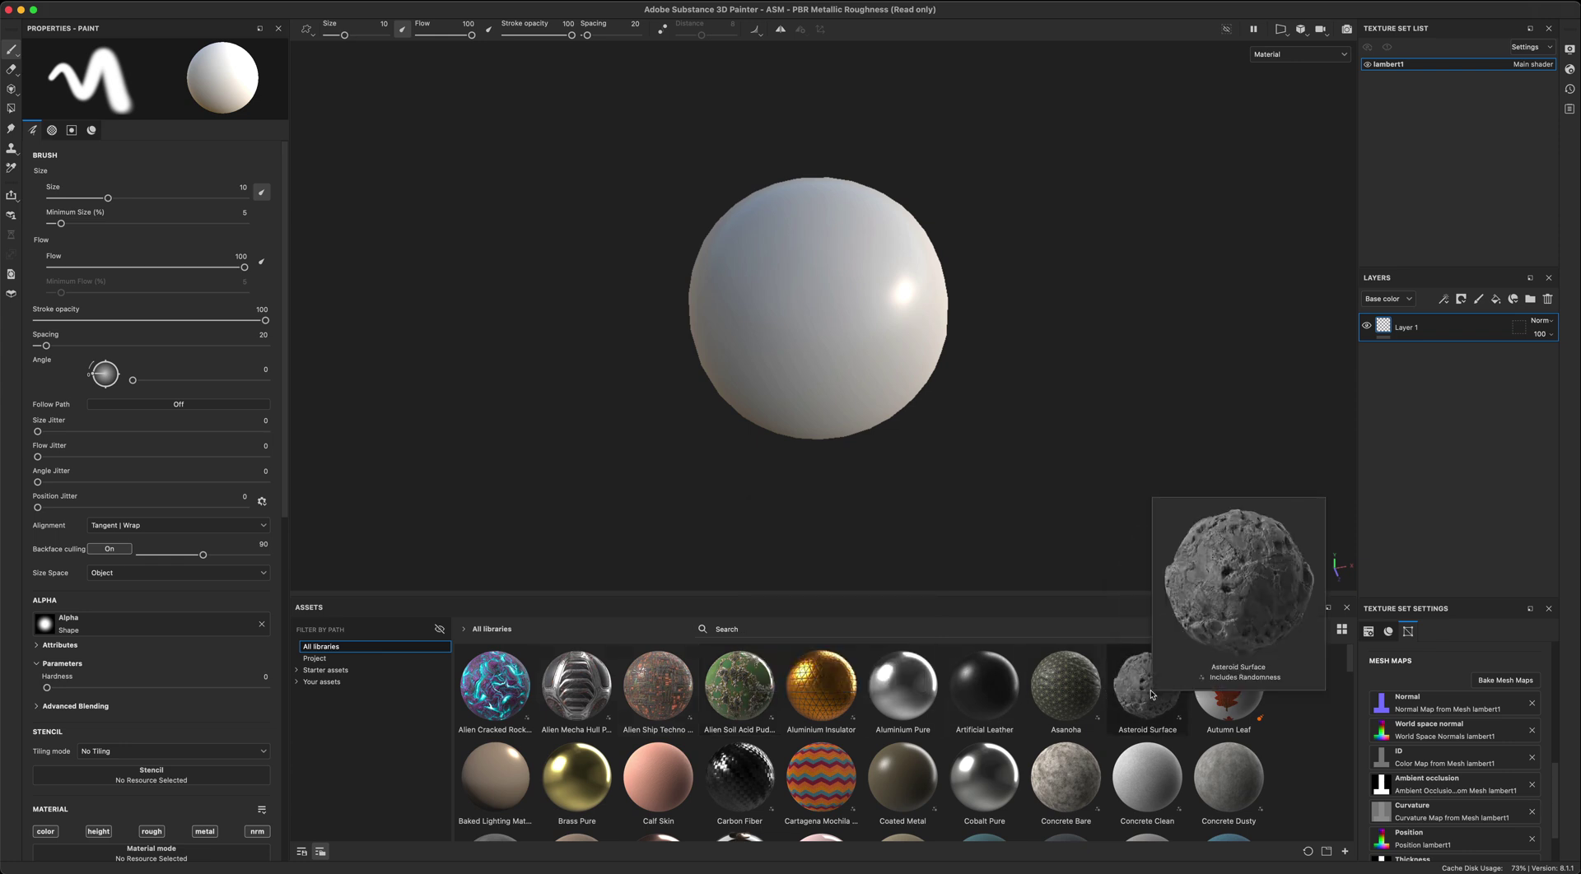
pyautogui.moveTo(739, 688); pyautogui.dragTo(1430, 329)
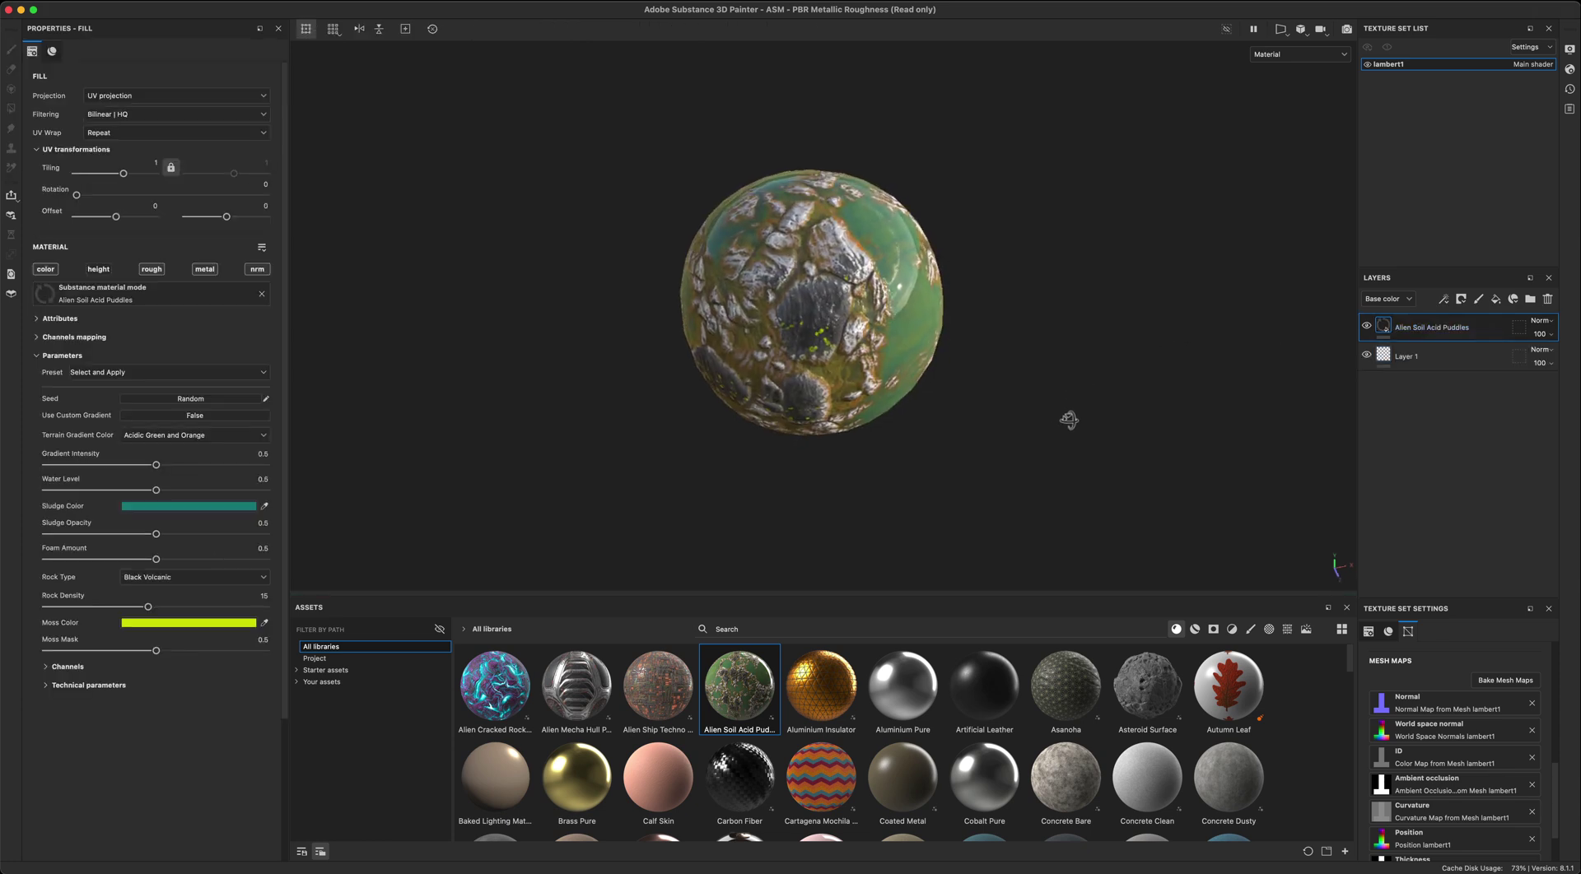
pyautogui.keyDown('alt'); pyautogui.moveTo(1069, 420); pyautogui.dragTo(885, 455); pyautogui.keyUp('alt')
pyautogui.keyDown('alt'); pyautogui.moveTo(841, 462); pyautogui.dragTo(775, 469, button='middle'); pyautogui.keyUp('alt')
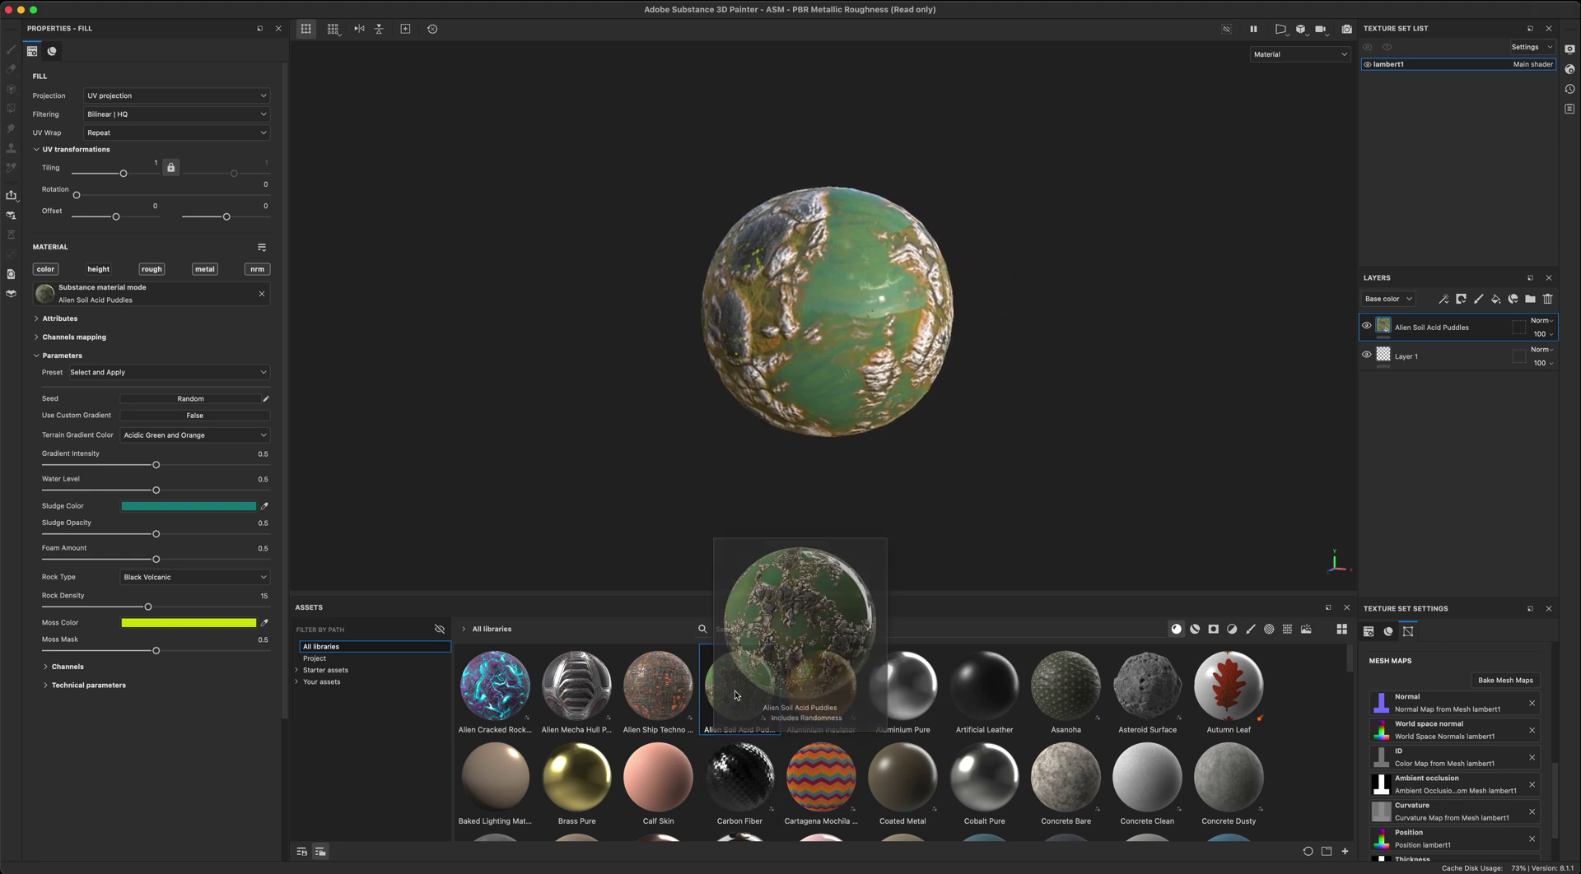
pyautogui.moveTo(730, 702)
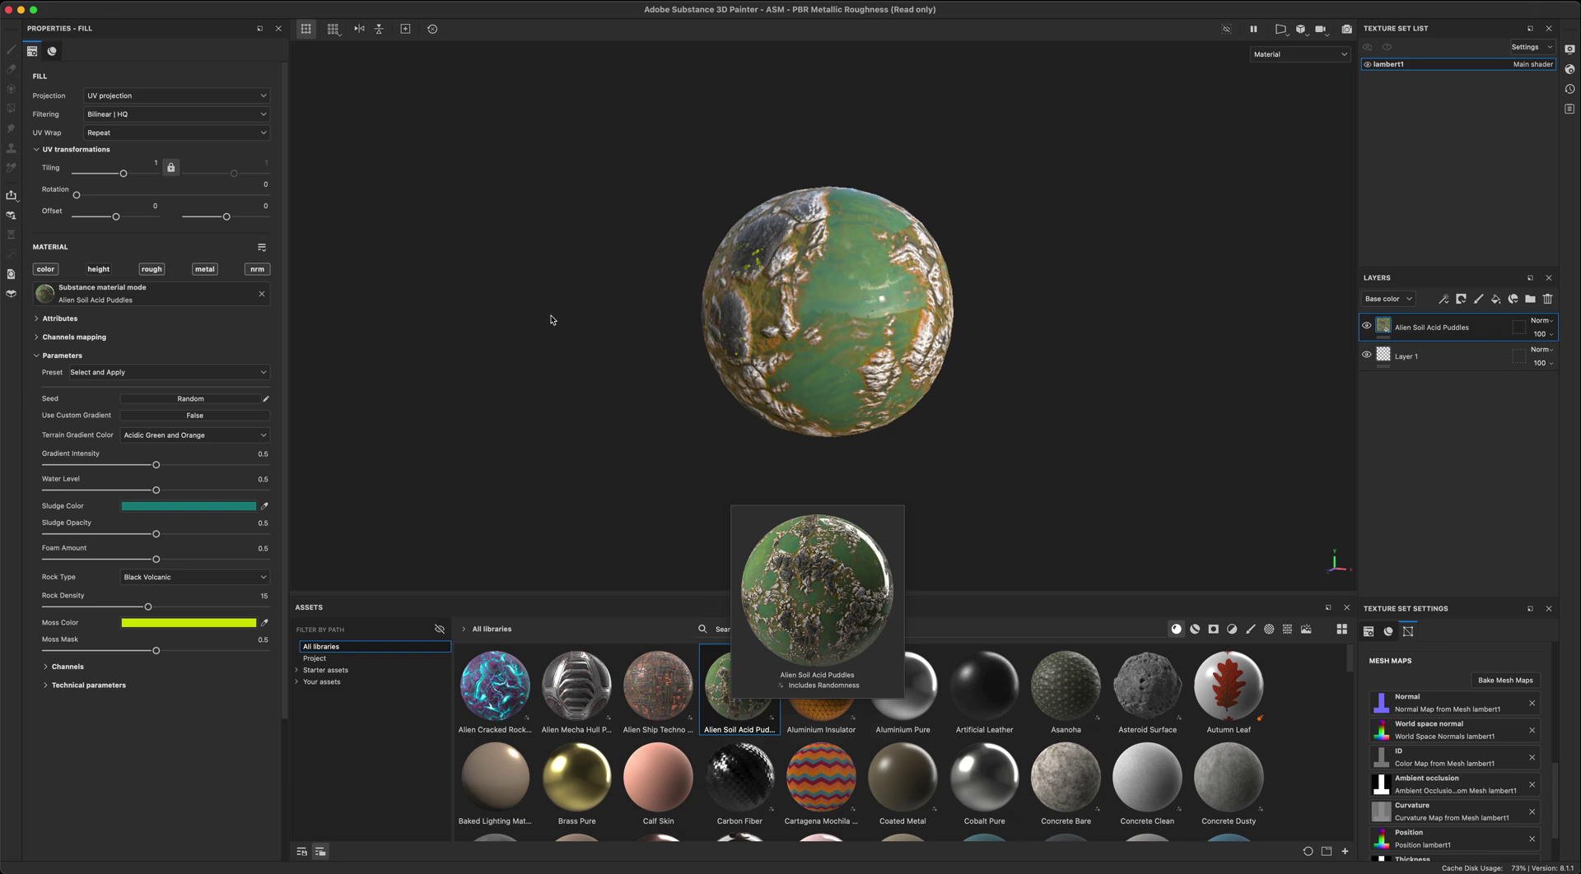
# Step: Enable the height channel on the Alien Soil Acid Puddles layer
pyautogui.keyDown('alt'); pyautogui.moveTo(573, 333); pyautogui.dragTo(582, 347); pyautogui.keyUp('alt')
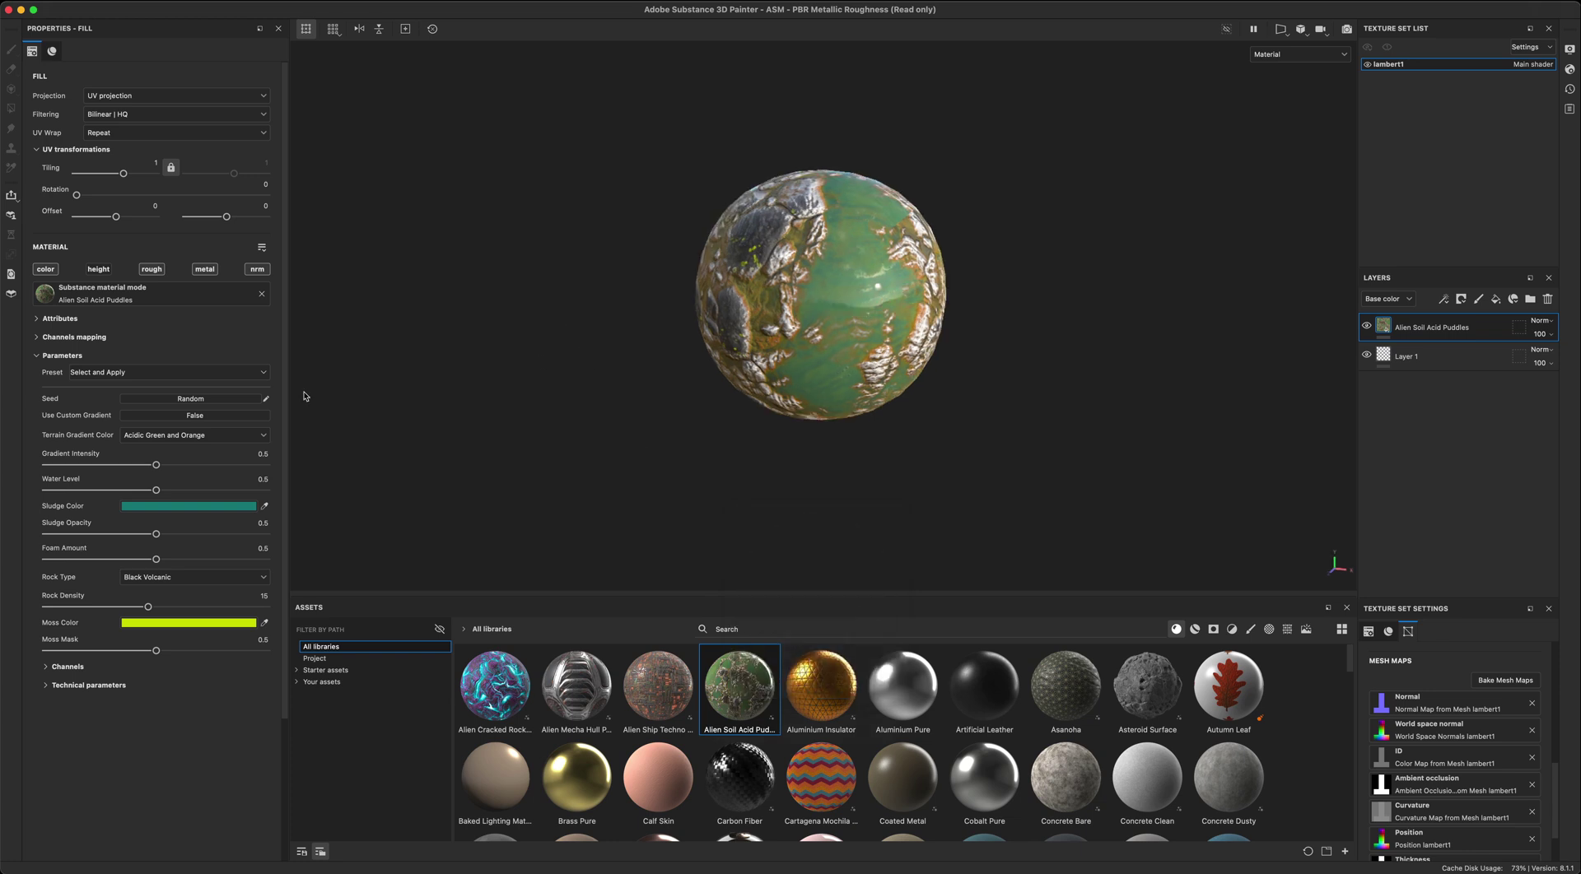
pyautogui.click(99, 273)
pyautogui.keyDown('alt'); pyautogui.moveTo(494, 298); pyautogui.dragTo(542, 285); pyautogui.keyUp('alt')
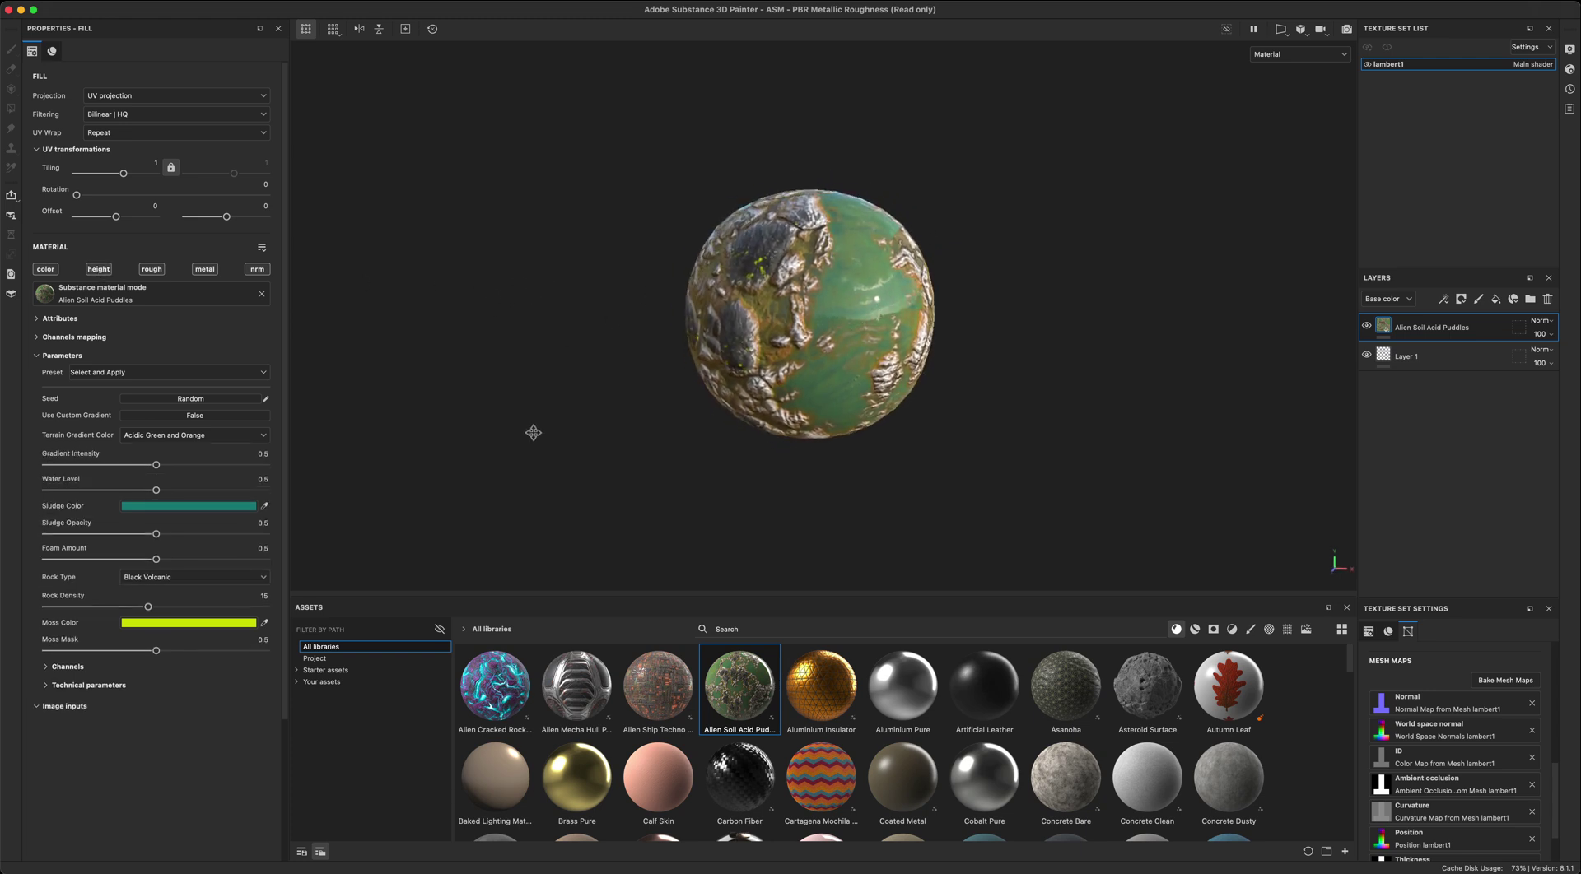
# Step: Try the Blue and Red and the Green and Brown terrain gradient colors on the planet material
pyautogui.click(229, 437)
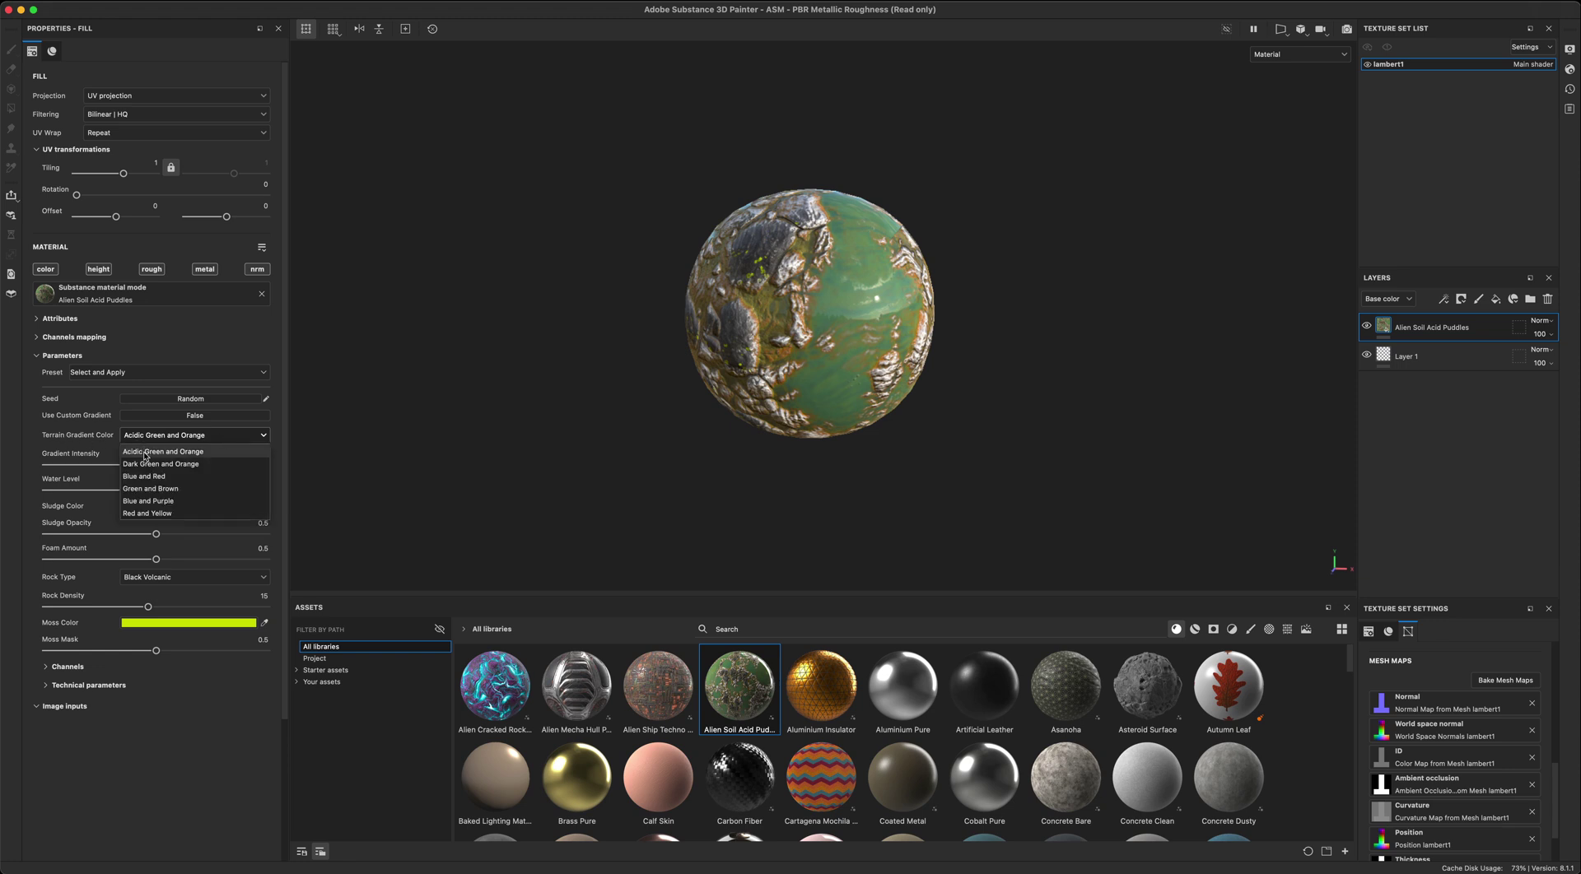
pyautogui.click(154, 478)
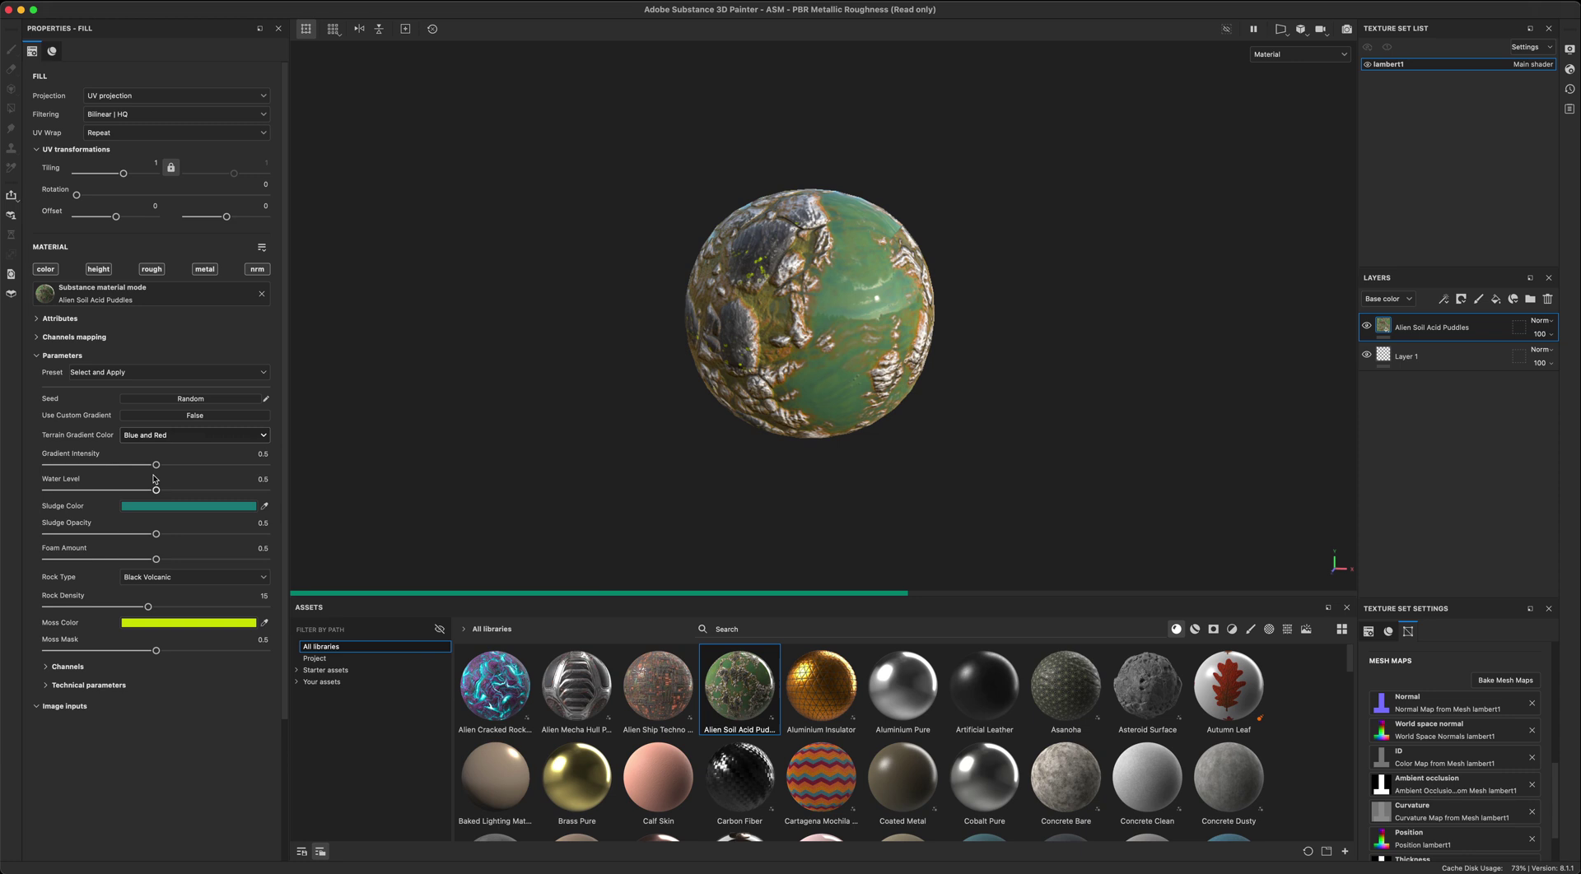
pyautogui.click(168, 436)
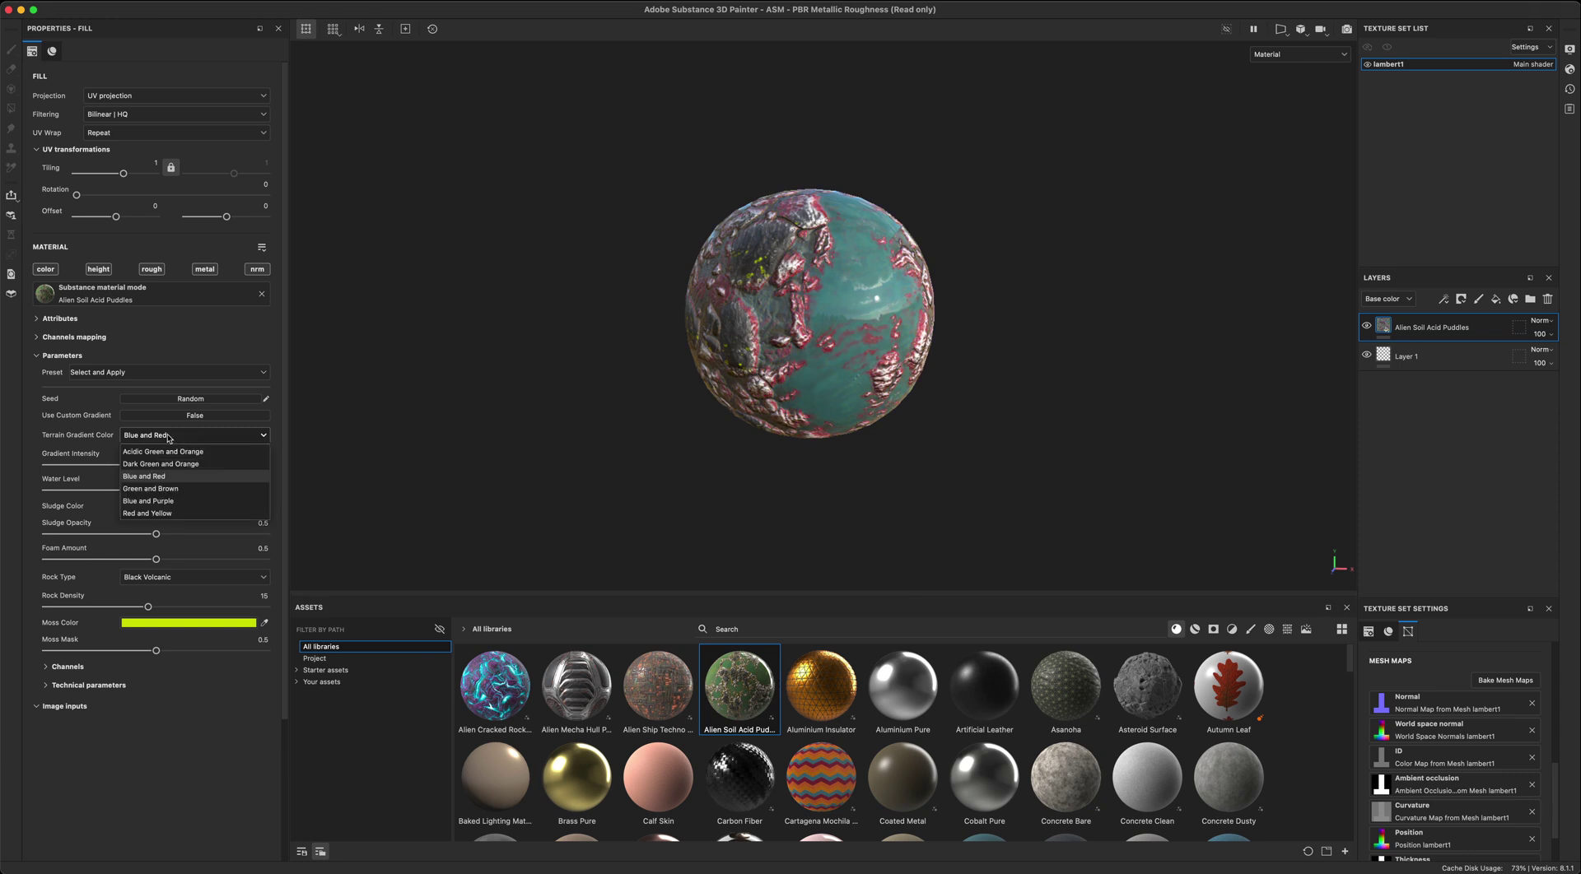
pyautogui.click(173, 488)
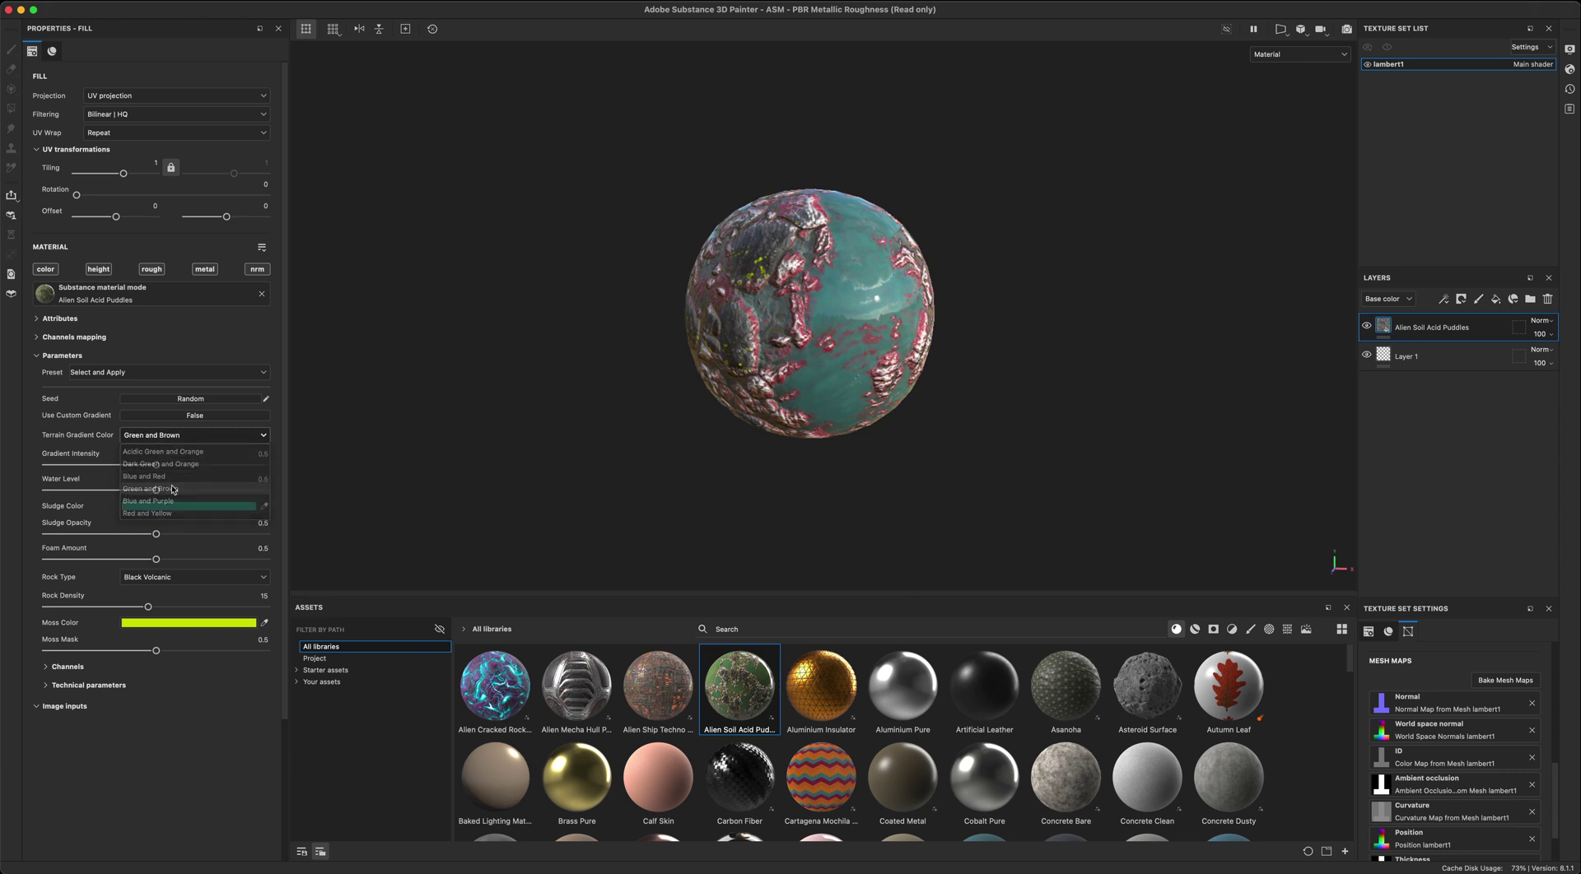
# Step: Set the planet material's terrain gradient color to Blue and Purple
pyautogui.click(192, 438)
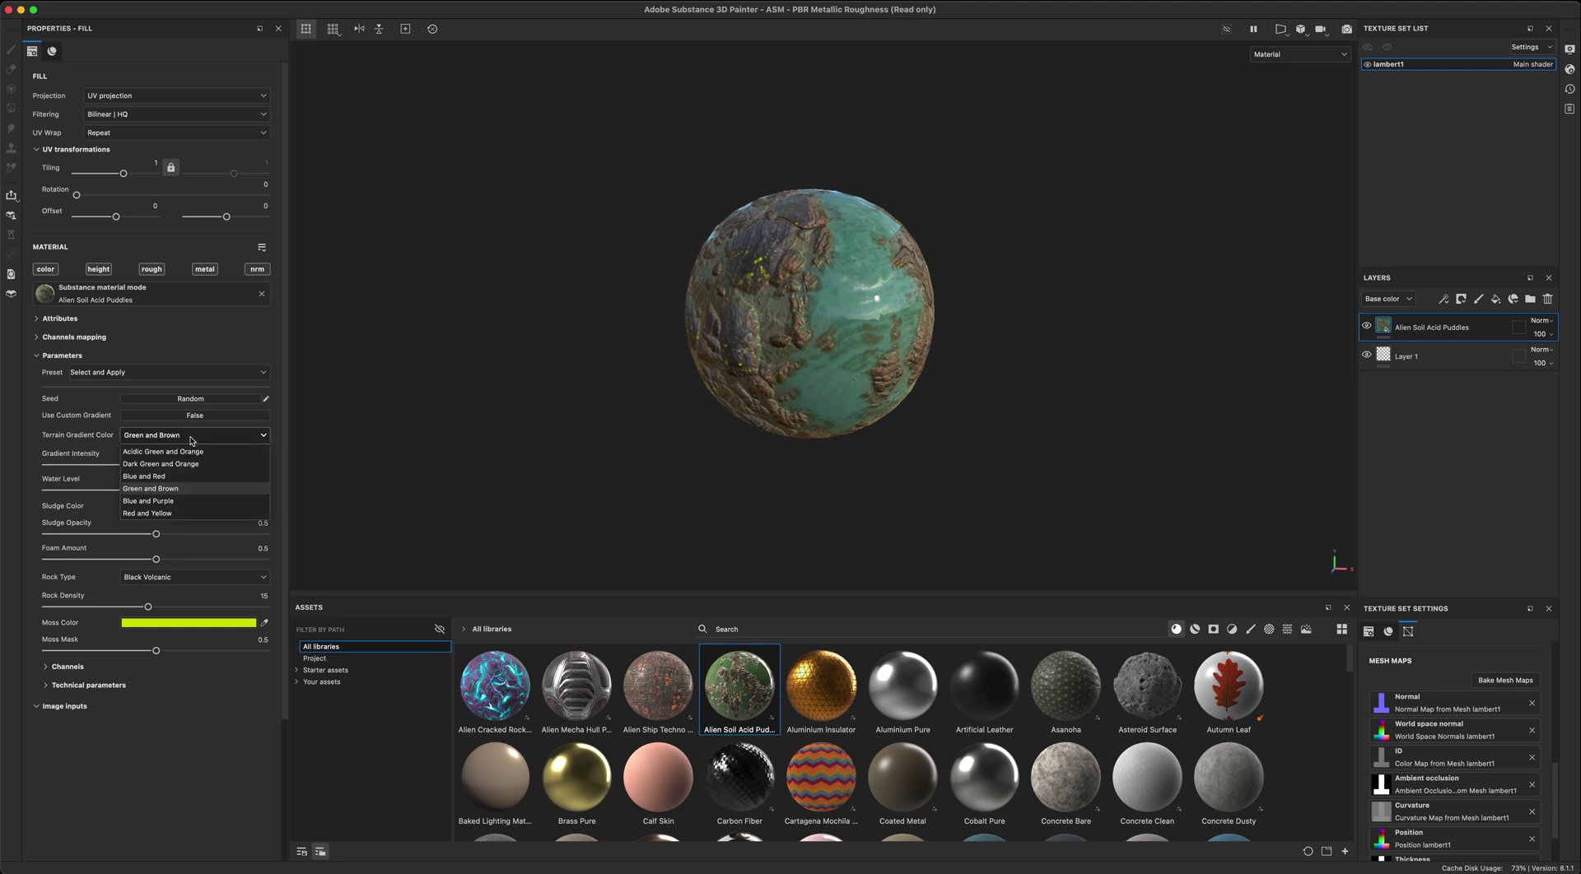
pyautogui.click(187, 500)
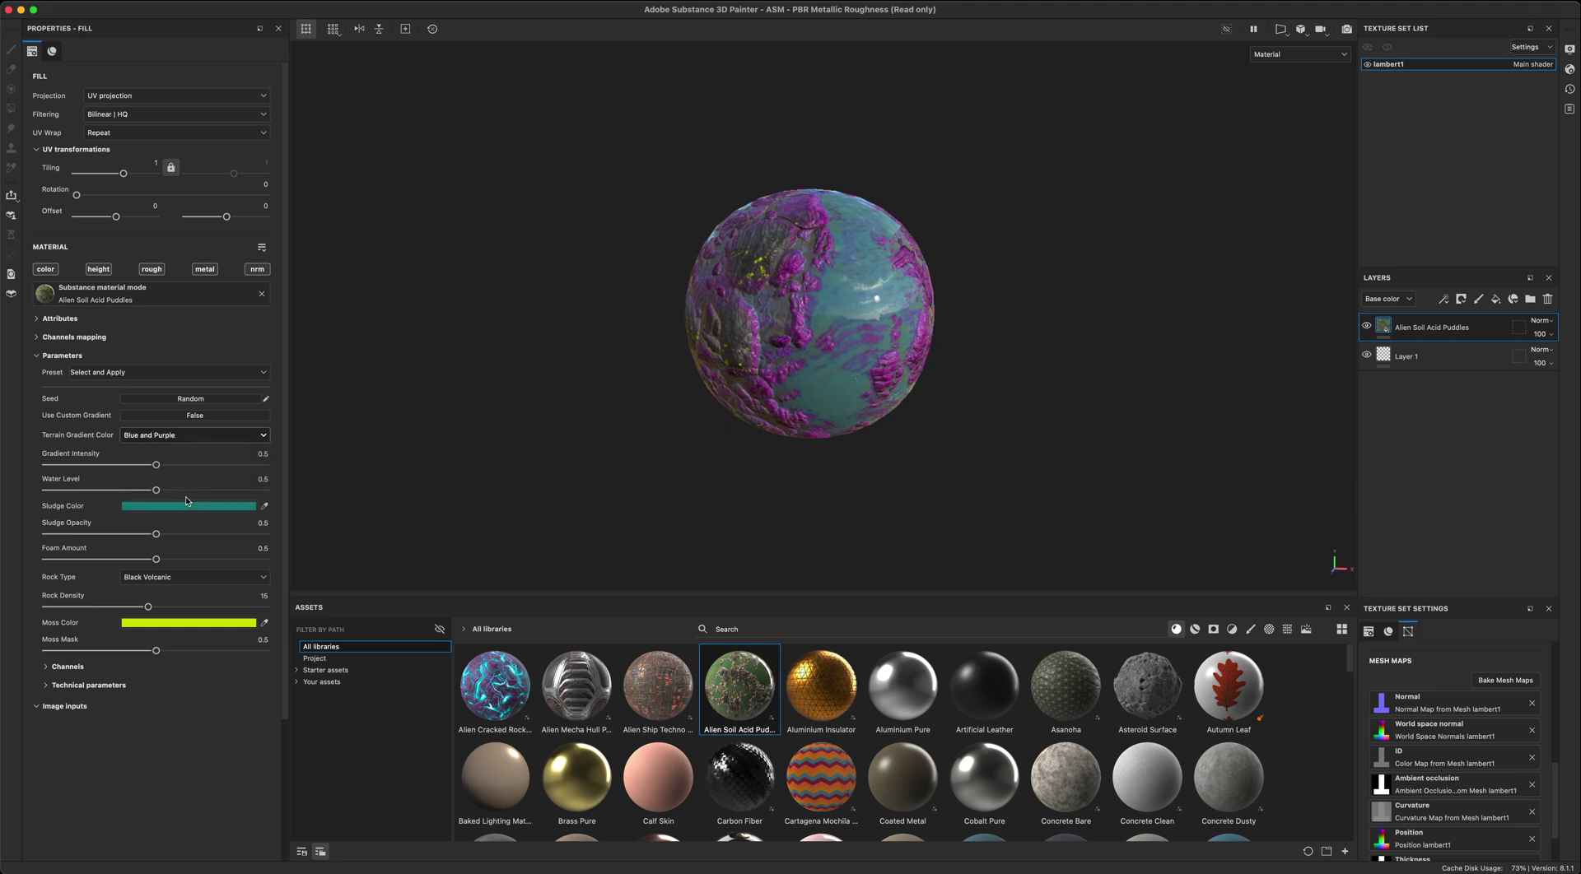
pyautogui.scroll(5, 627, 458)
pyautogui.moveTo(594, 451)
pyautogui.keyDown('alt'); pyautogui.mouseDown()
pyautogui.moveTo(815, 462)
pyautogui.moveTo(568, 447)
pyautogui.moveTo(607, 459)
pyautogui.moveTo(614, 434)
pyautogui.moveTo(597, 426)
pyautogui.mouseUp(); pyautogui.keyUp('alt')
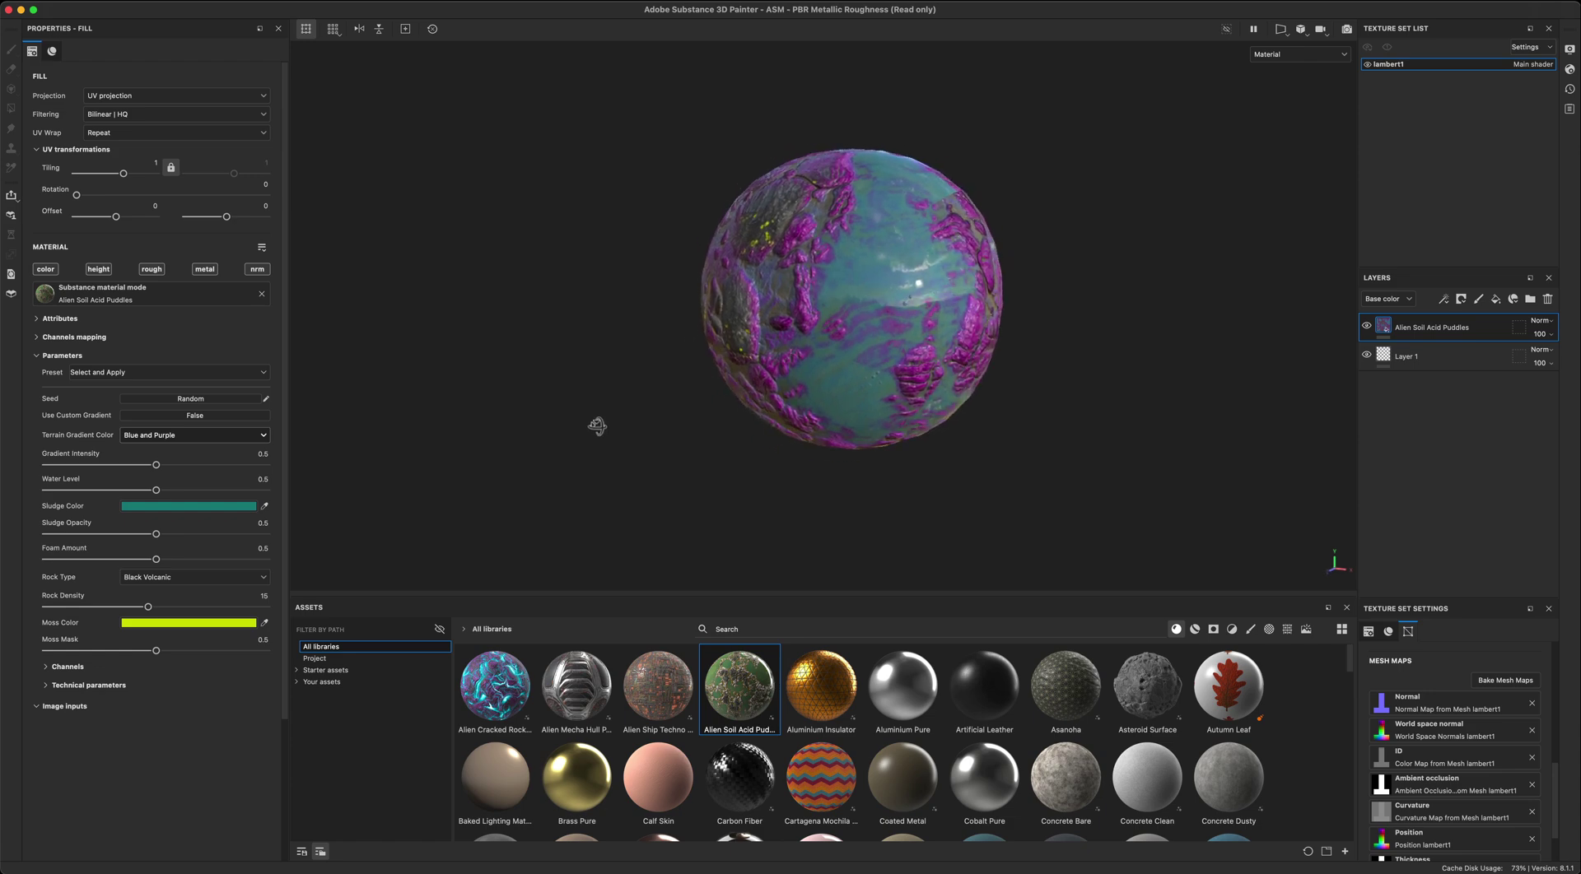
pyautogui.keyDown('alt'); pyautogui.moveTo(739, 400); pyautogui.dragTo(678, 427); pyautogui.keyUp('alt')
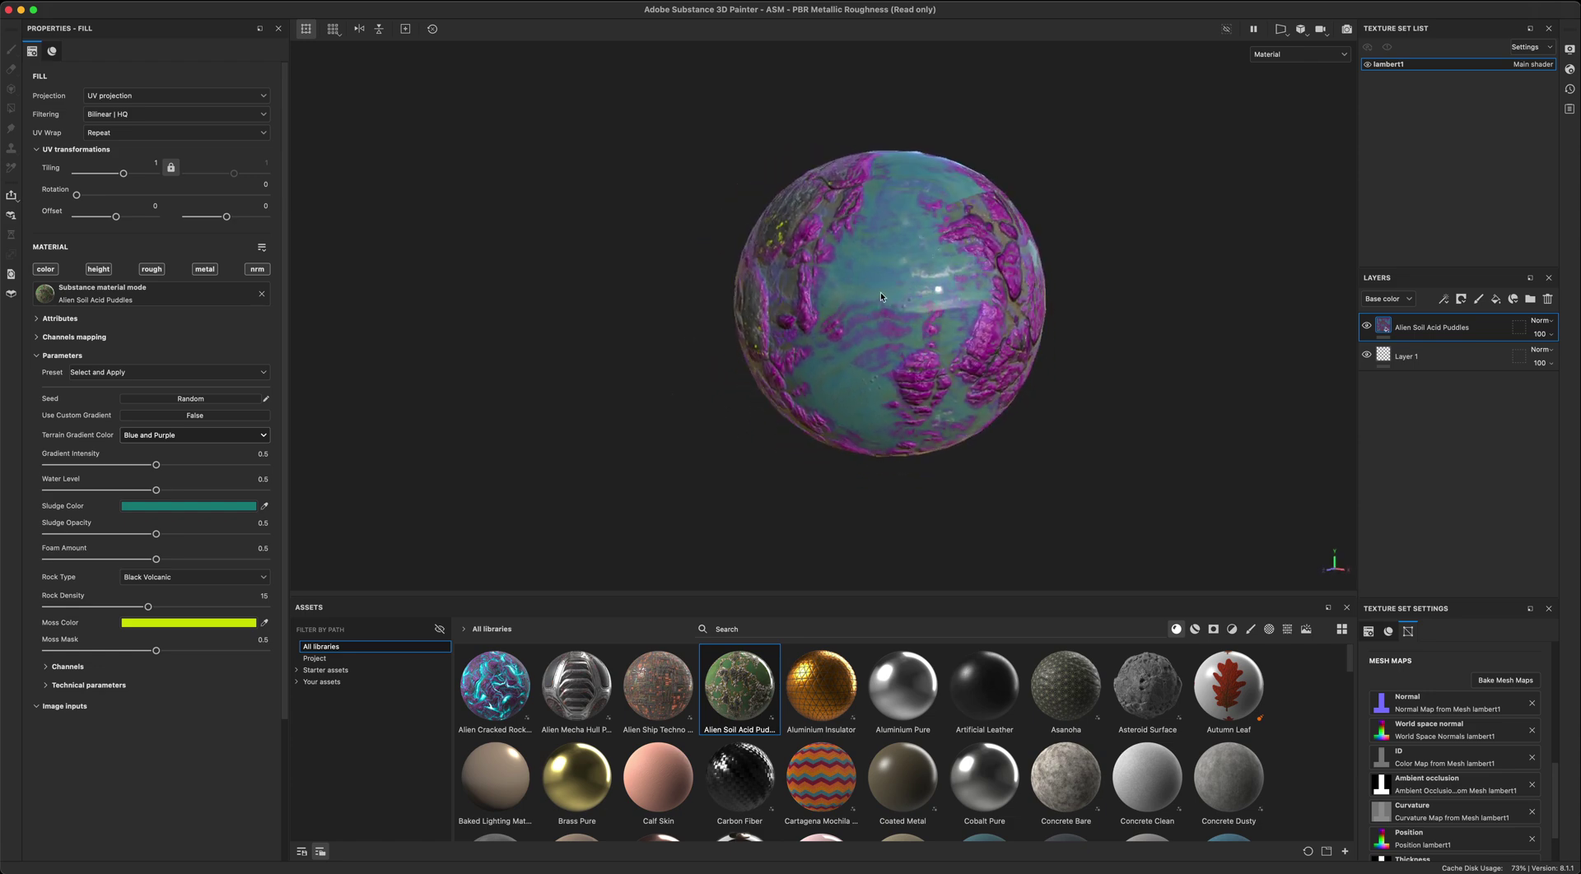
pyautogui.keyDown('alt'); pyautogui.moveTo(1065, 380); pyautogui.dragTo(1145, 370); pyautogui.keyUp('alt')
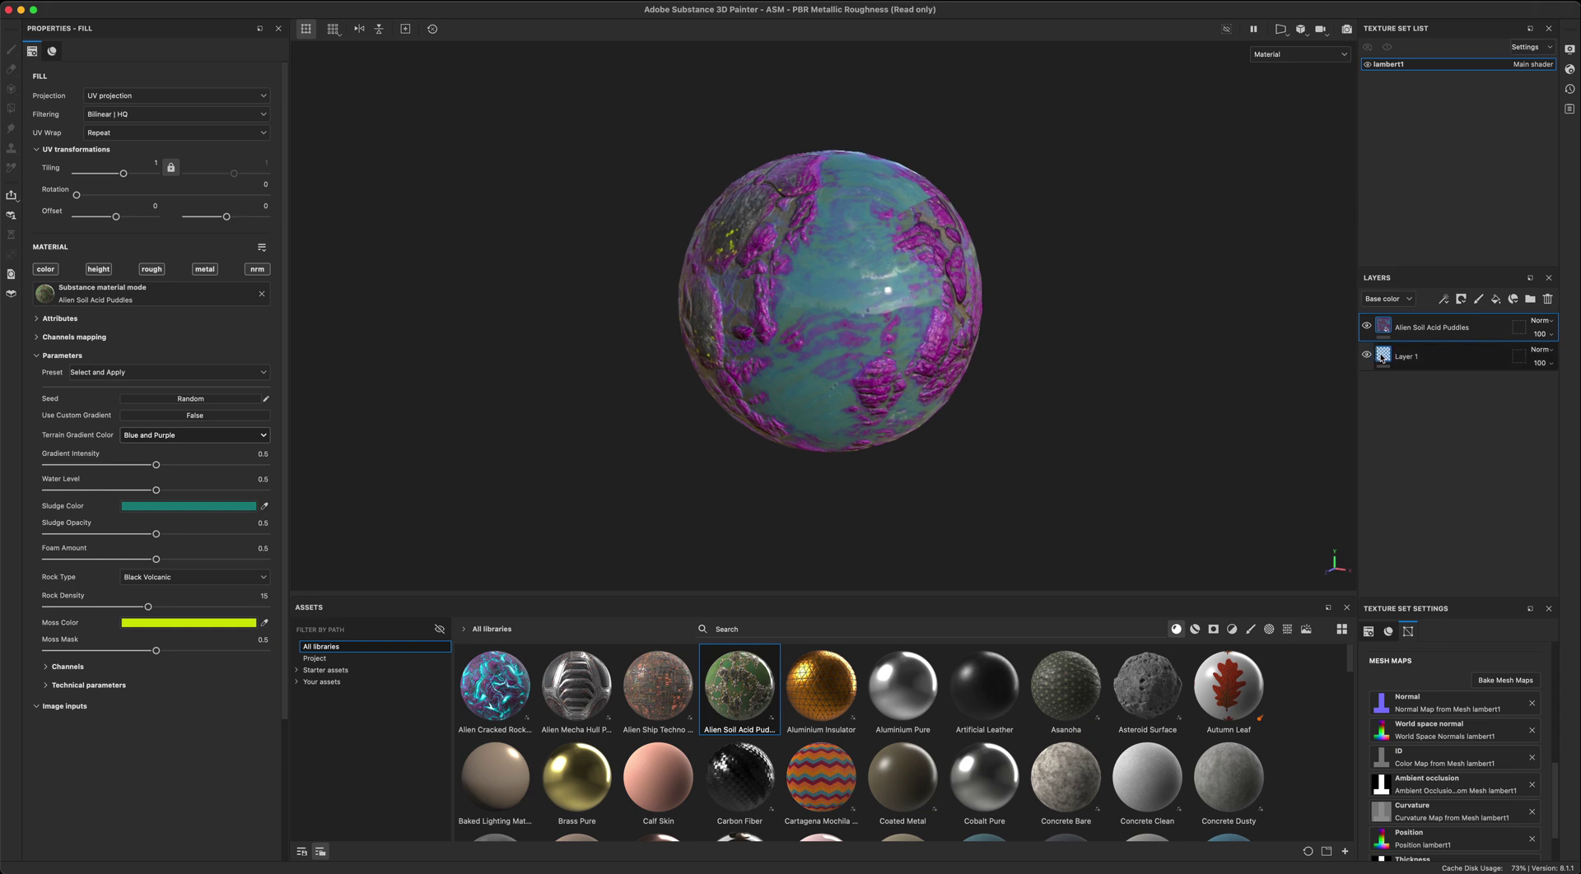
# Step: Examine the Alien Soil Acid Puddles material's technical parameters, channels mapping and attributes
pyautogui.moveTo(1381, 357)
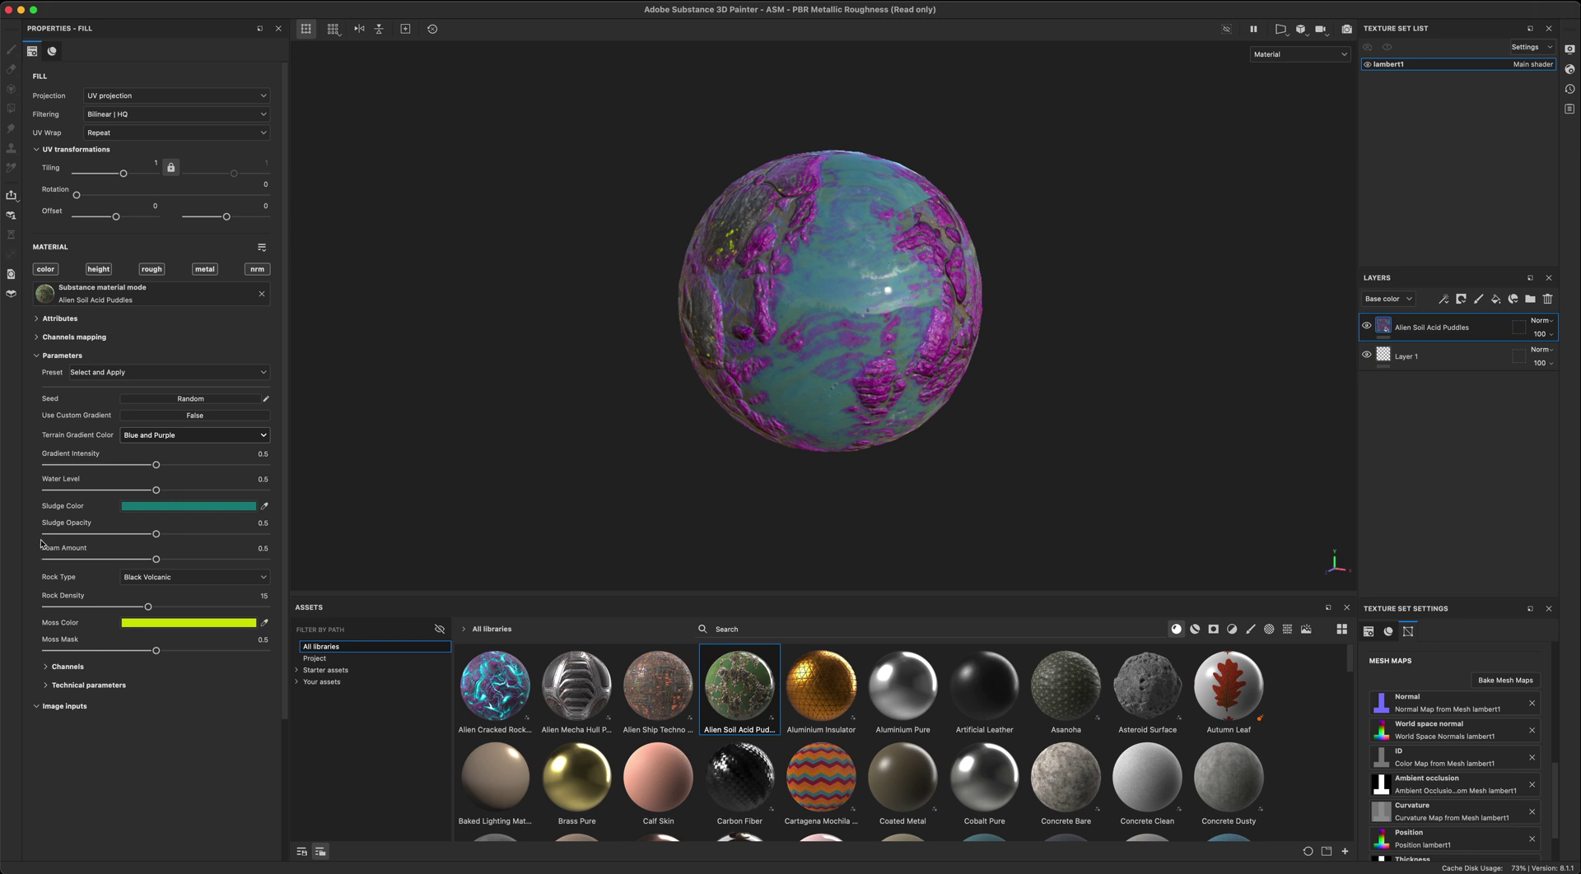
pyautogui.click(73, 686)
pyautogui.scroll(-3, 73, 688)
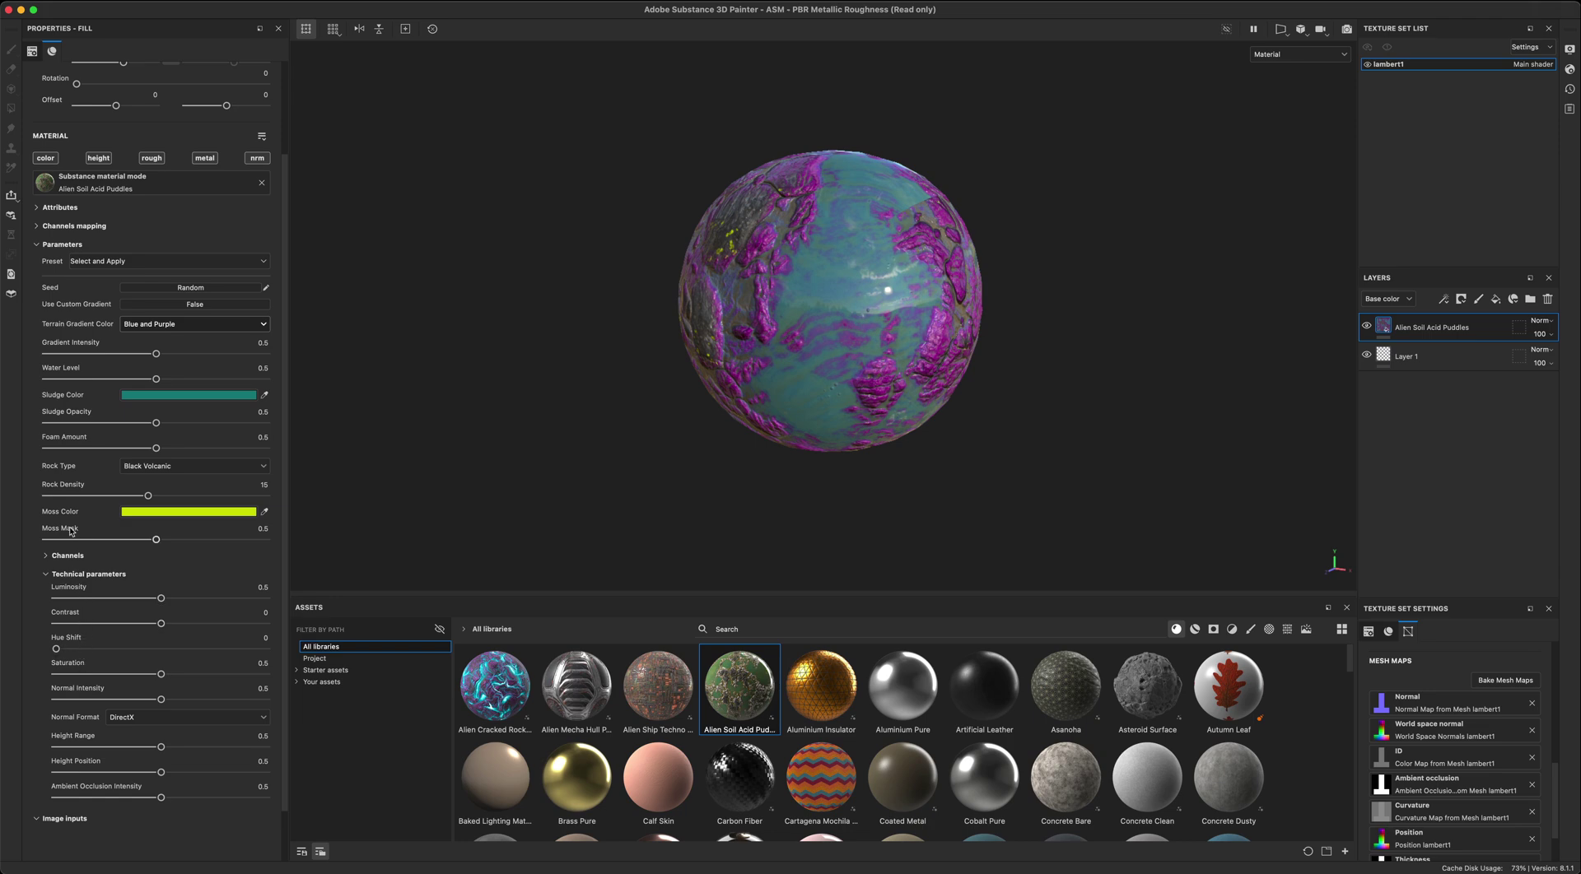
pyautogui.scroll(2, 79, 415)
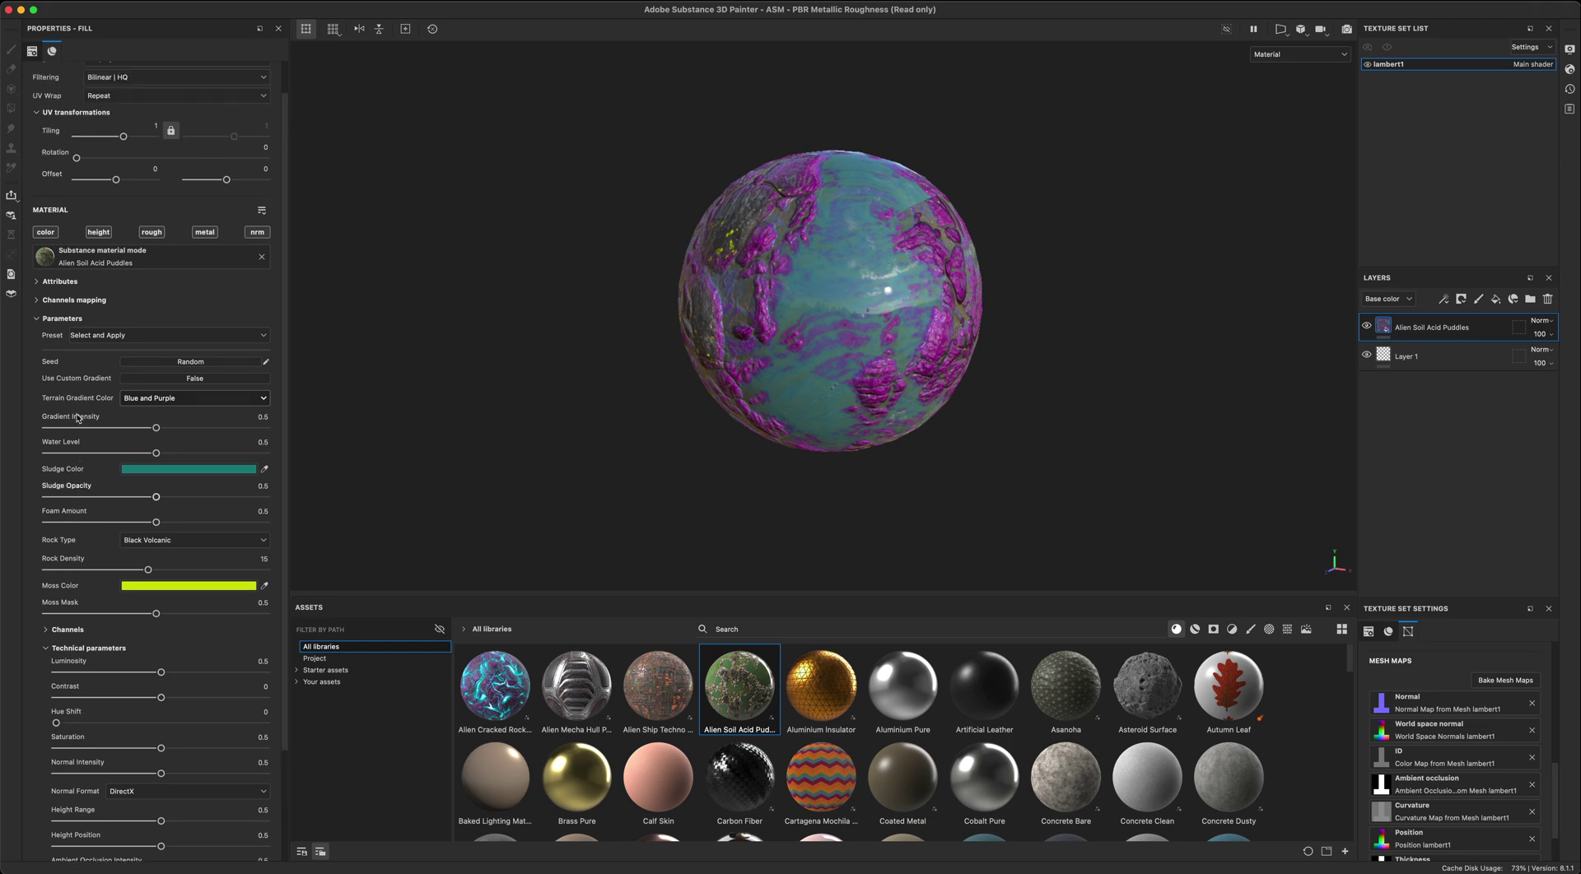
pyautogui.click(62, 300)
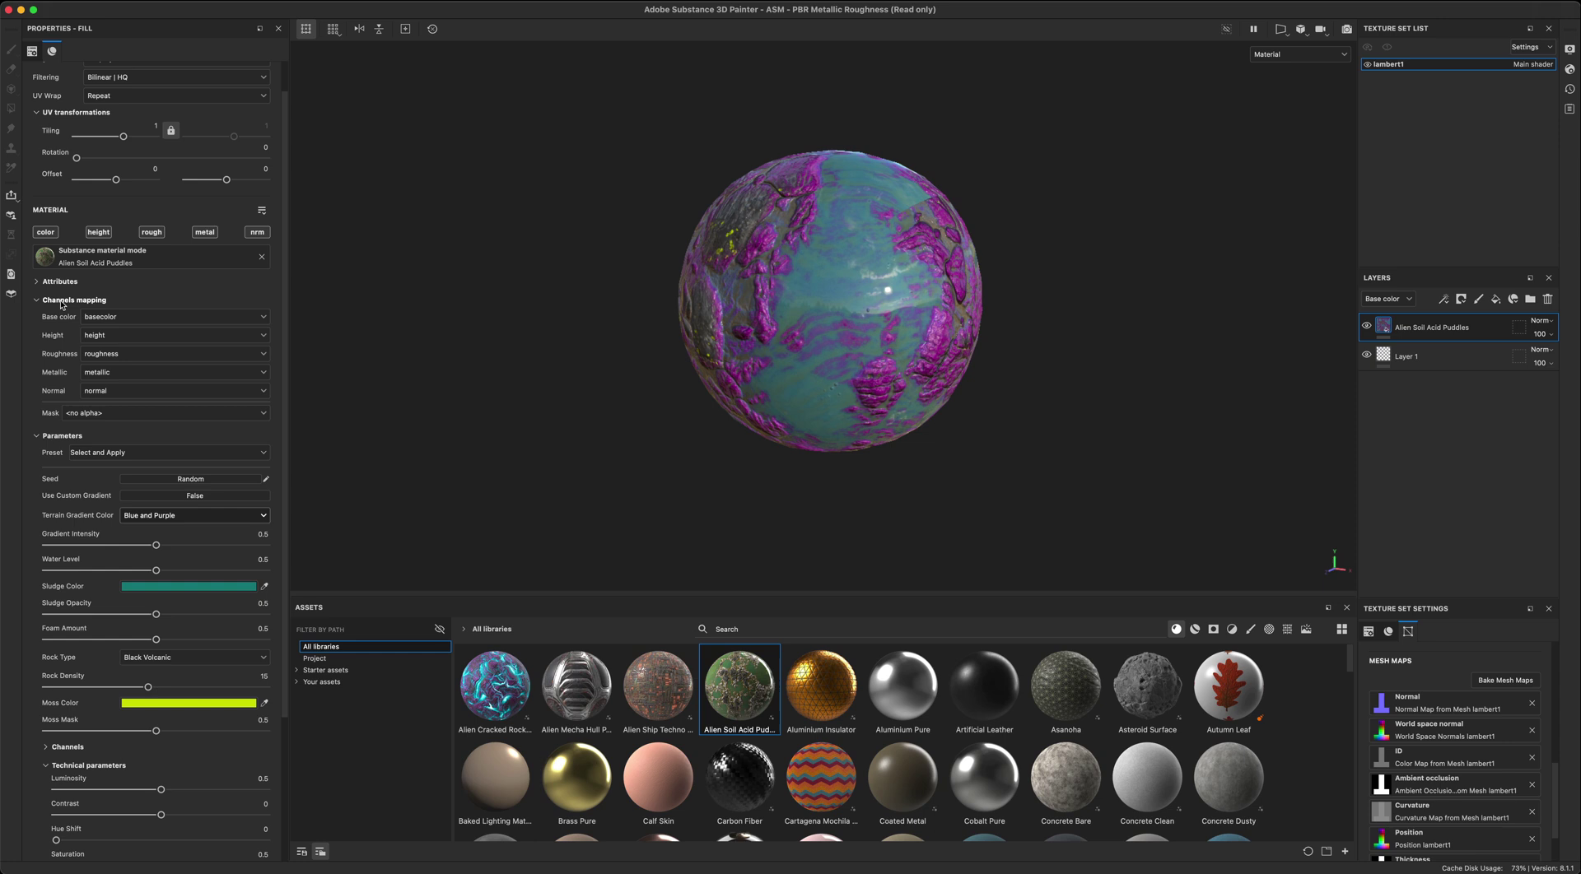
pyautogui.click(59, 284)
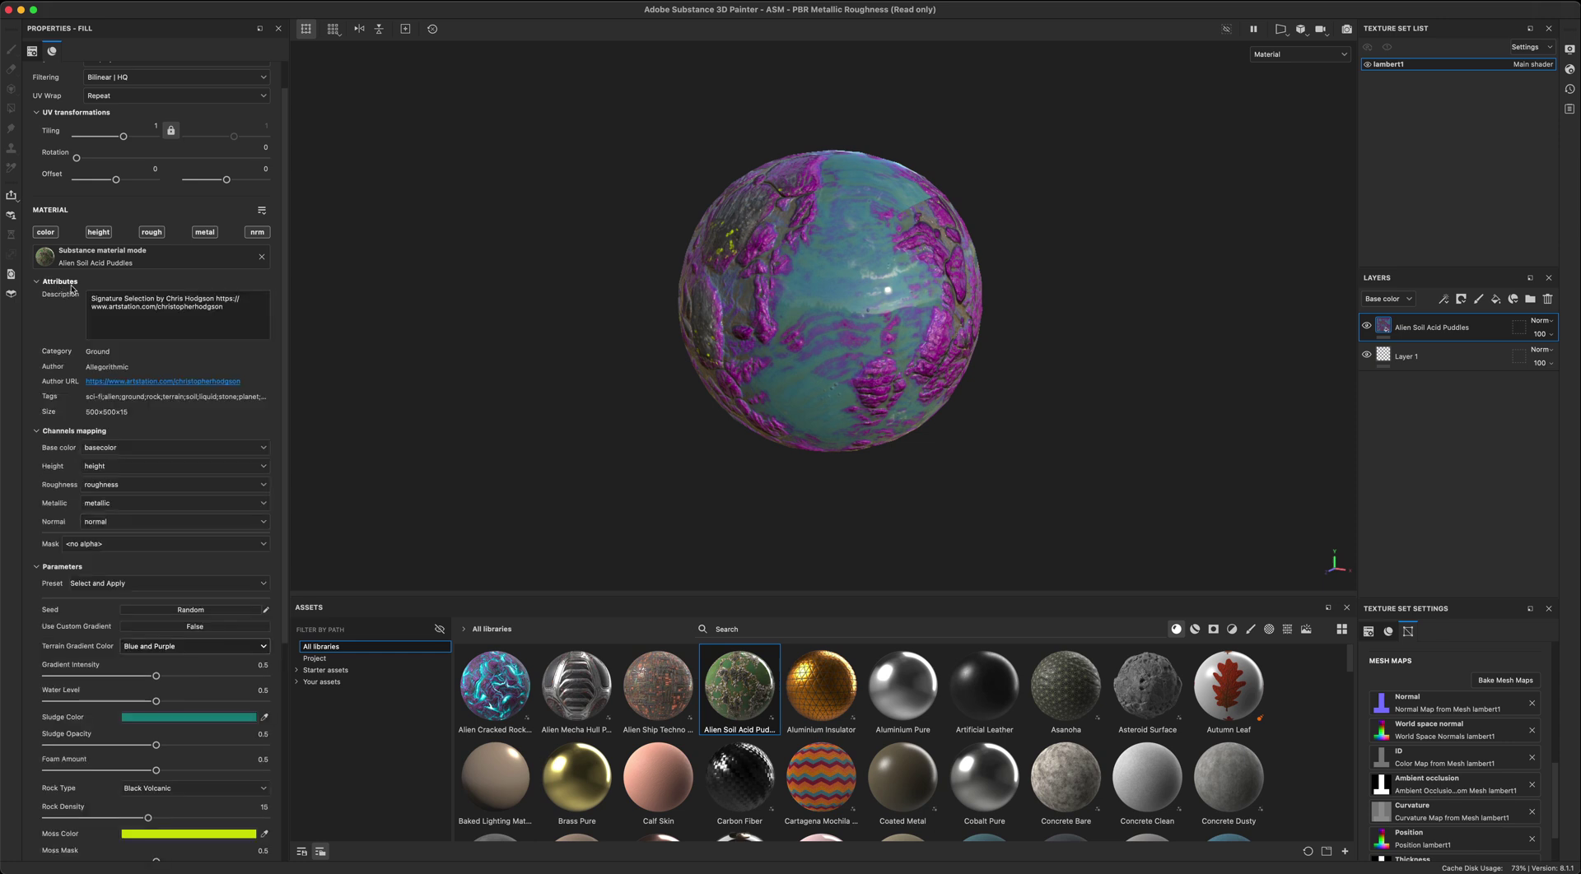
pyautogui.scroll(-3, 586, 409)
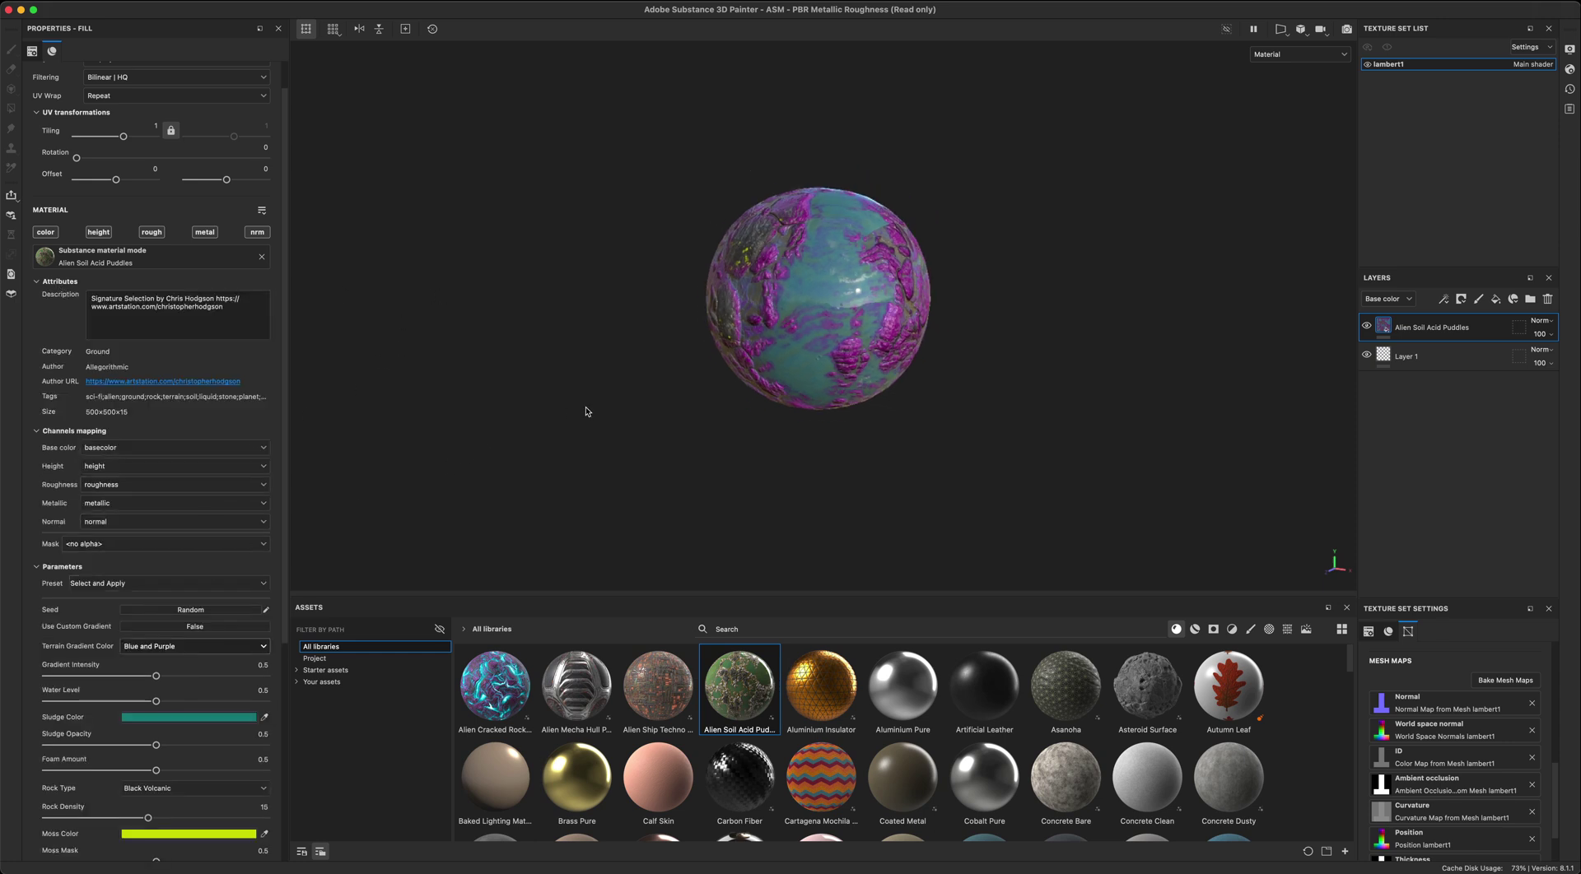
pyautogui.scroll(6, 584, 410)
pyautogui.scroll(-3, 590, 404)
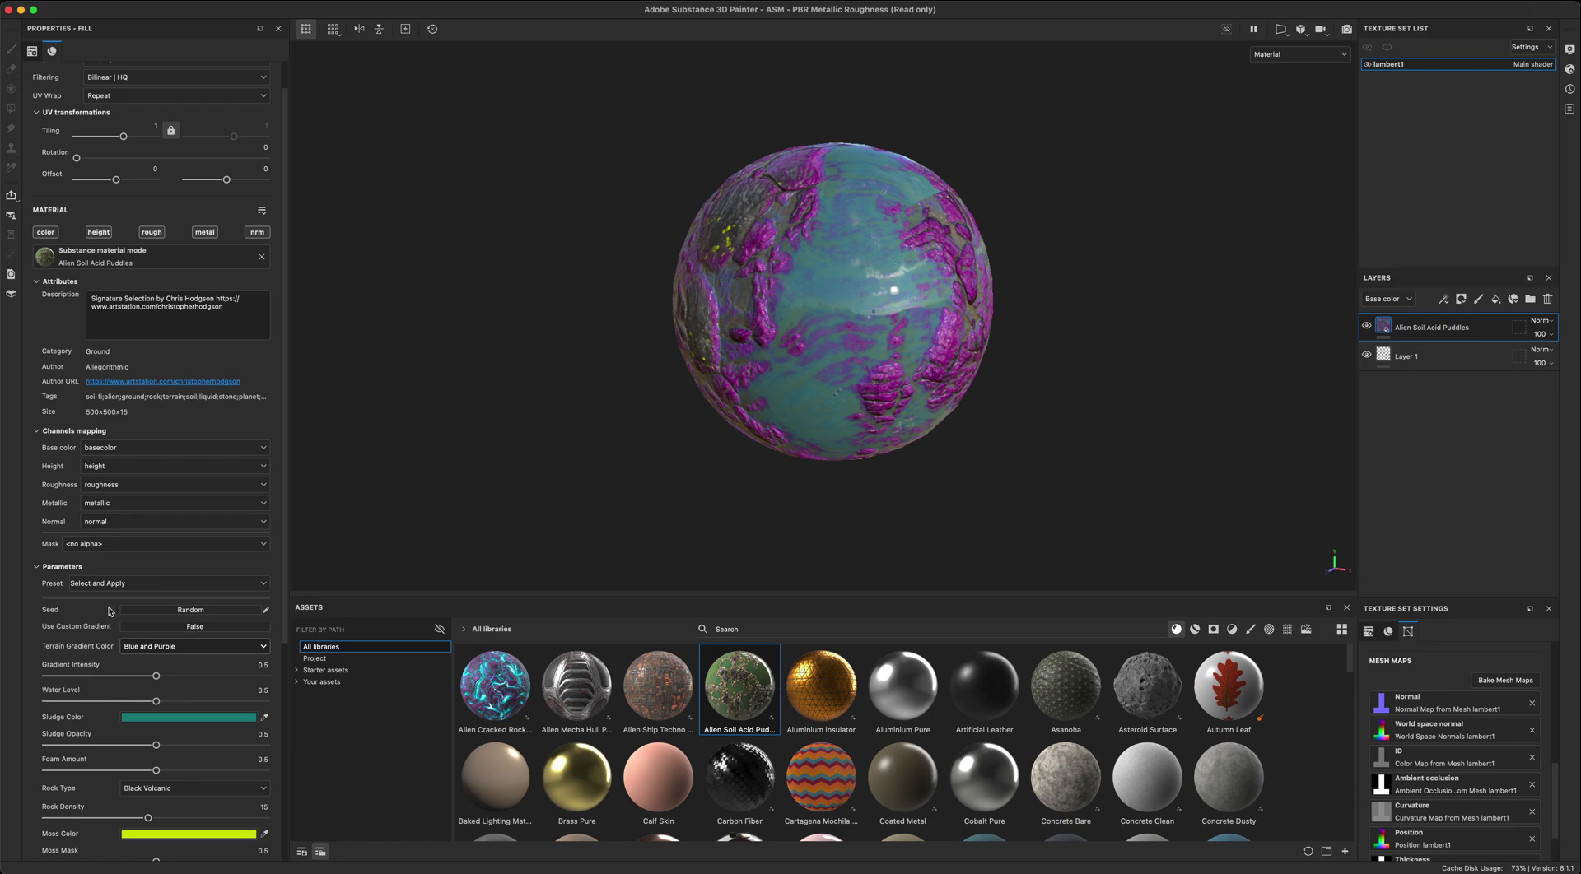
pyautogui.scroll(-6, 110, 611)
pyautogui.scroll(-1, 115, 600)
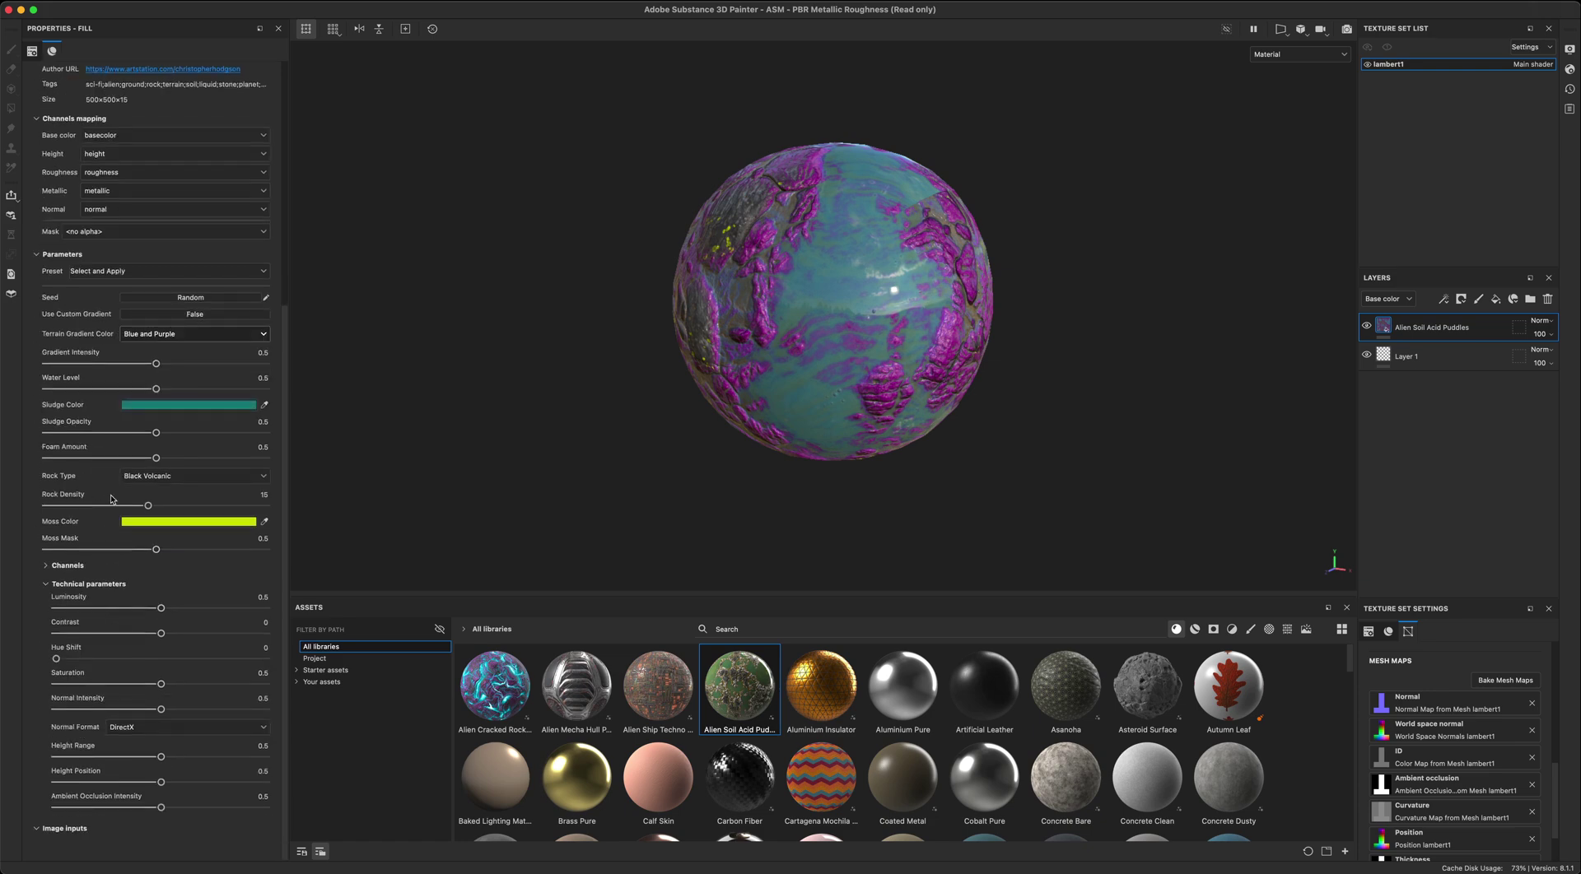
pyautogui.scroll(8, 134, 464)
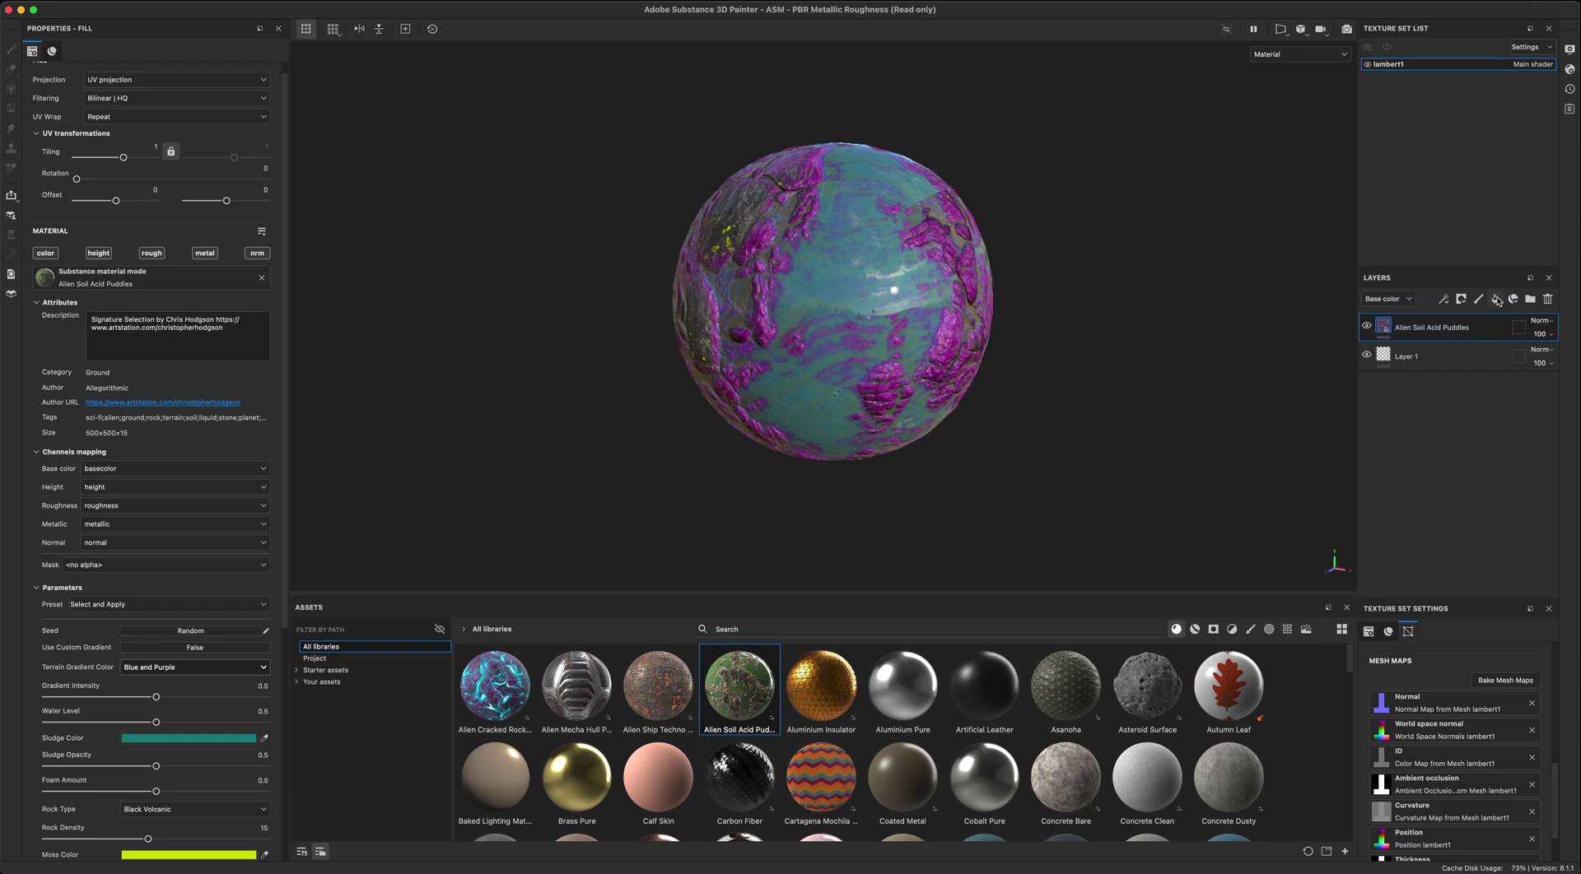
# Step: Add a fill layer on top that affects only the roughness channel, with roughness at about 0.66
pyautogui.click(1497, 300)
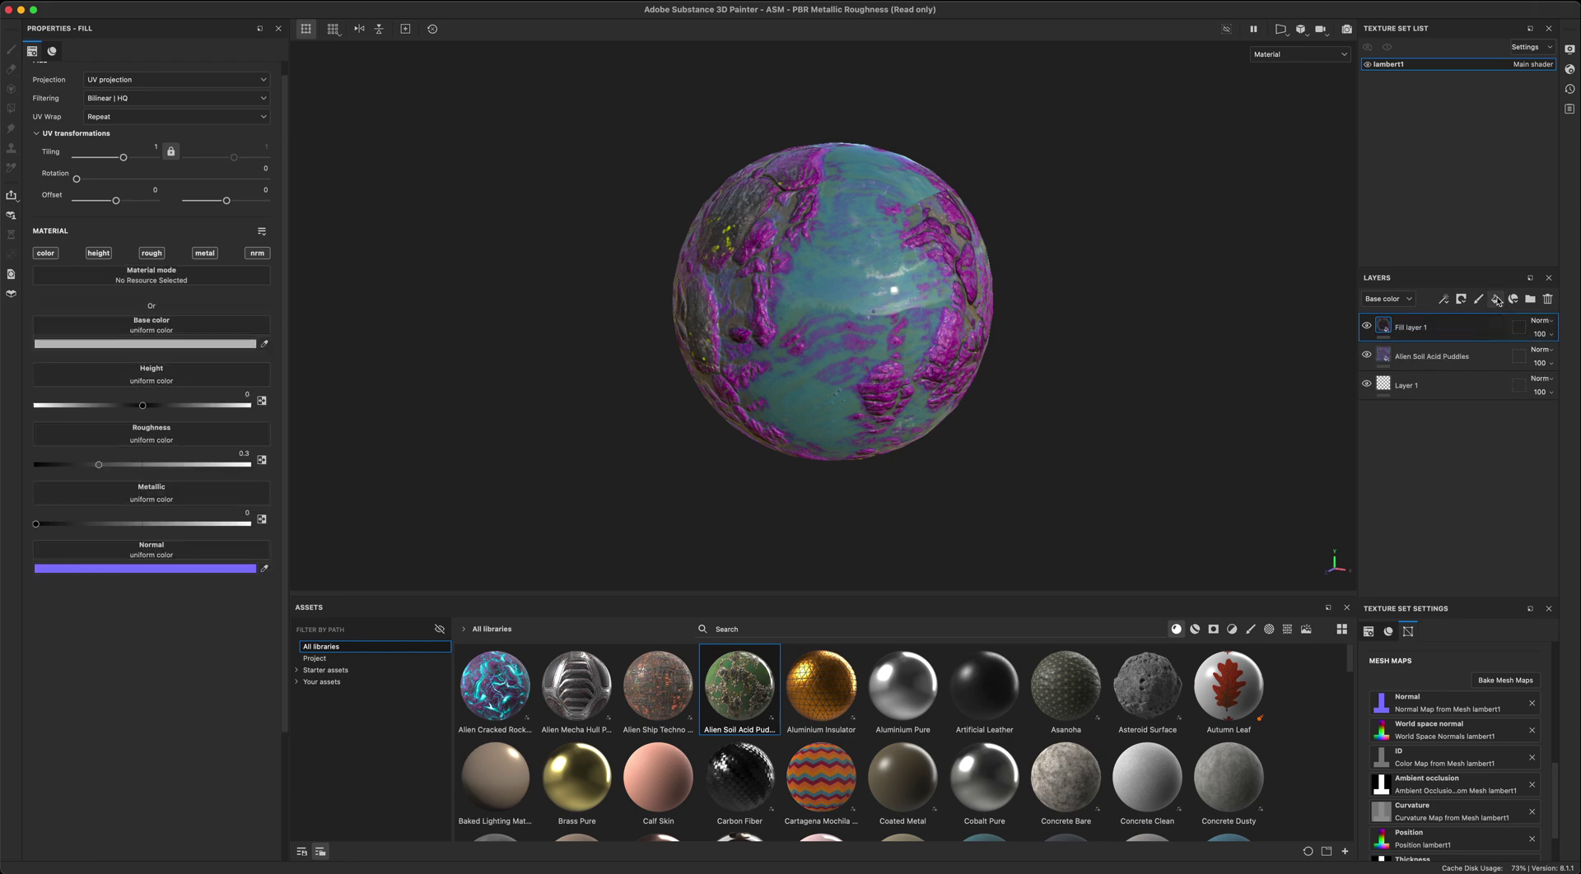
pyautogui.click(153, 254)
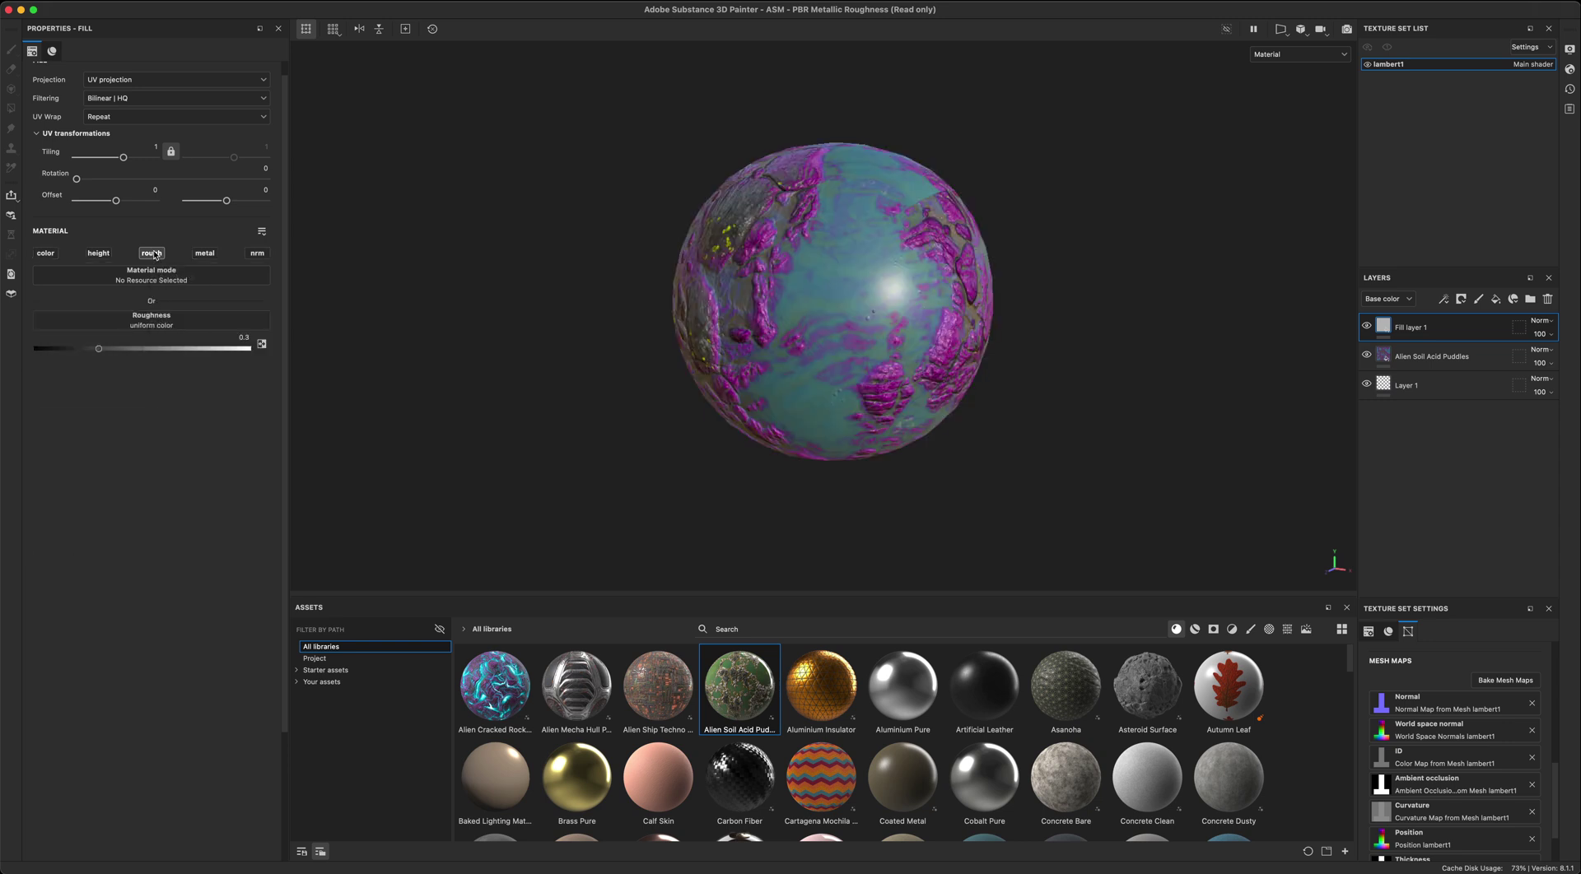
pyautogui.moveTo(100, 349); pyautogui.dragTo(176, 358)
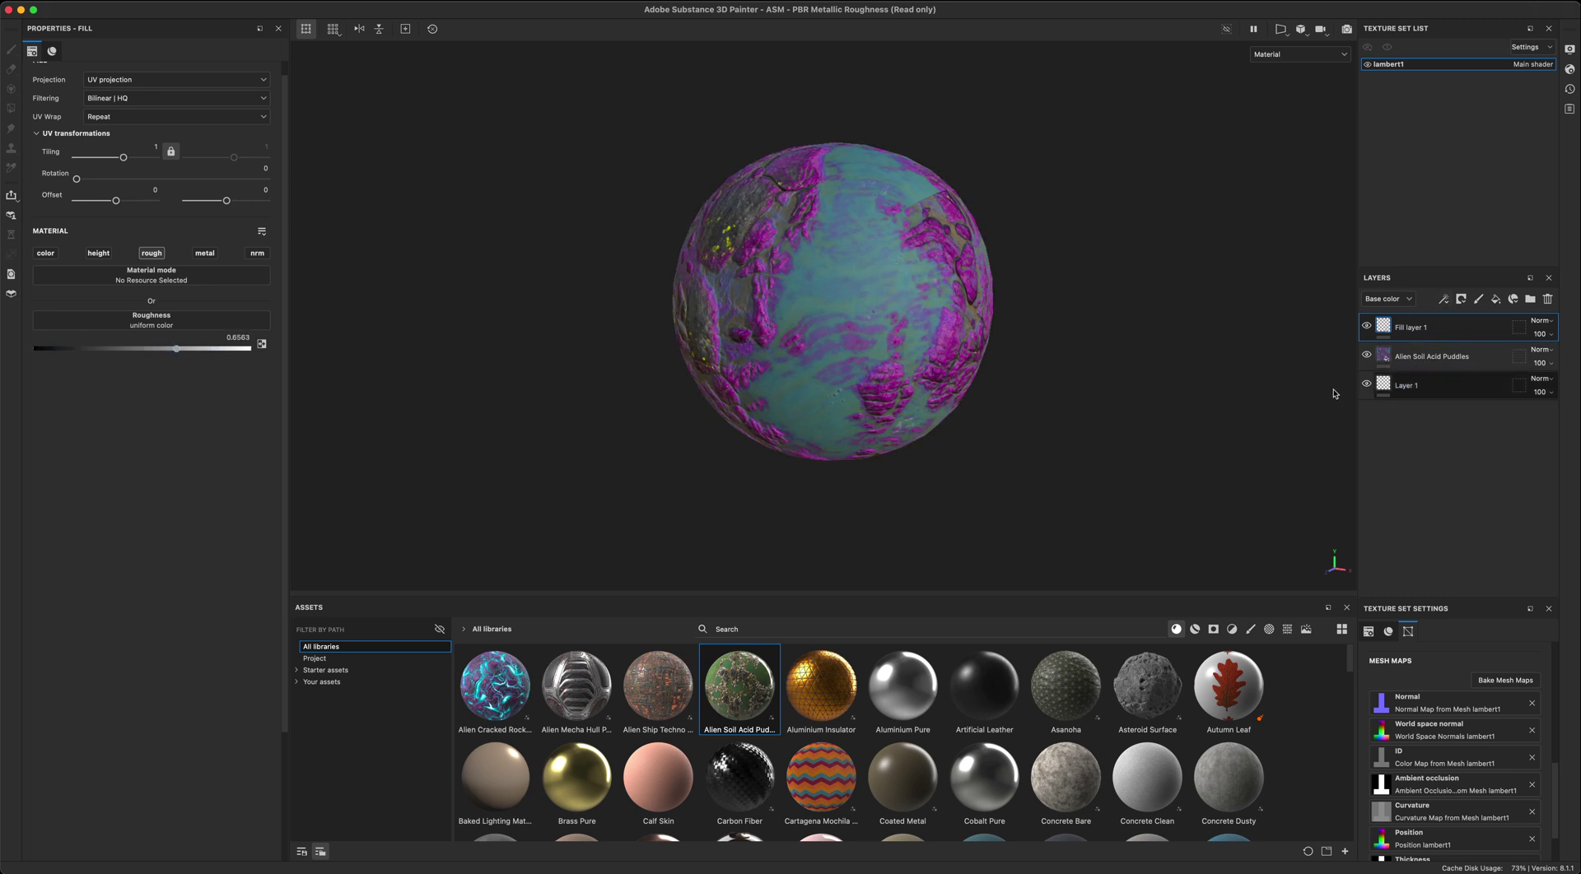
pyautogui.keyDown('alt'); pyautogui.moveTo(1155, 381); pyautogui.dragTo(1164, 414); pyautogui.keyUp('alt')
pyautogui.keyDown('alt'); pyautogui.moveTo(1136, 449); pyautogui.dragTo(1130, 470, button='middle'); pyautogui.keyUp('alt')
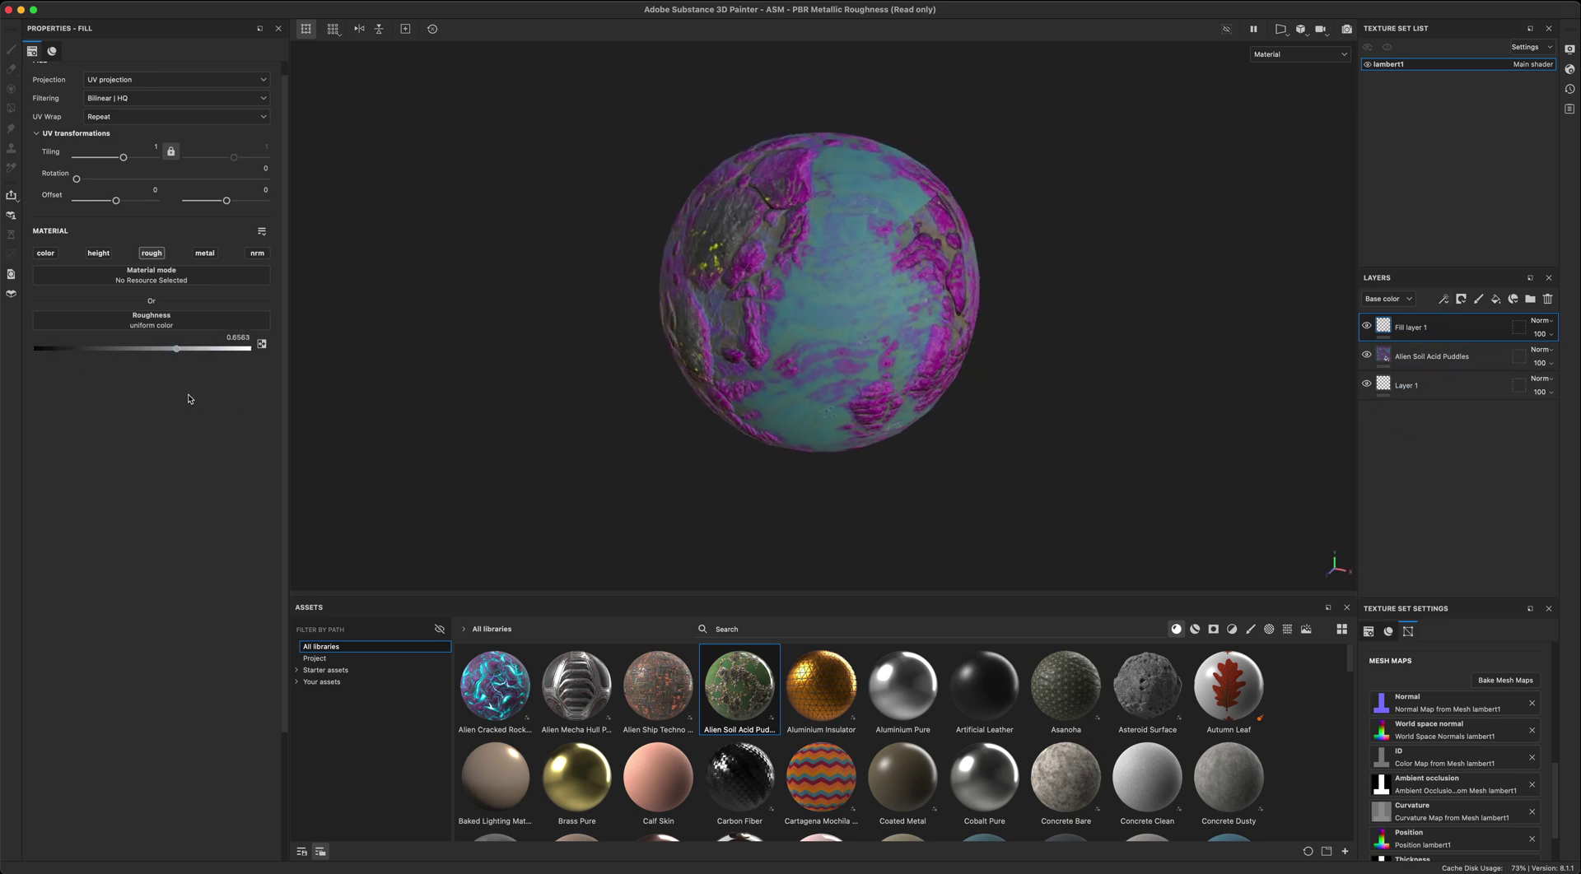
# Step: Set the fill layer's roughness to about 0.40 and check the planet's surface from other angles
pyautogui.moveTo(174, 353); pyautogui.dragTo(121, 350)
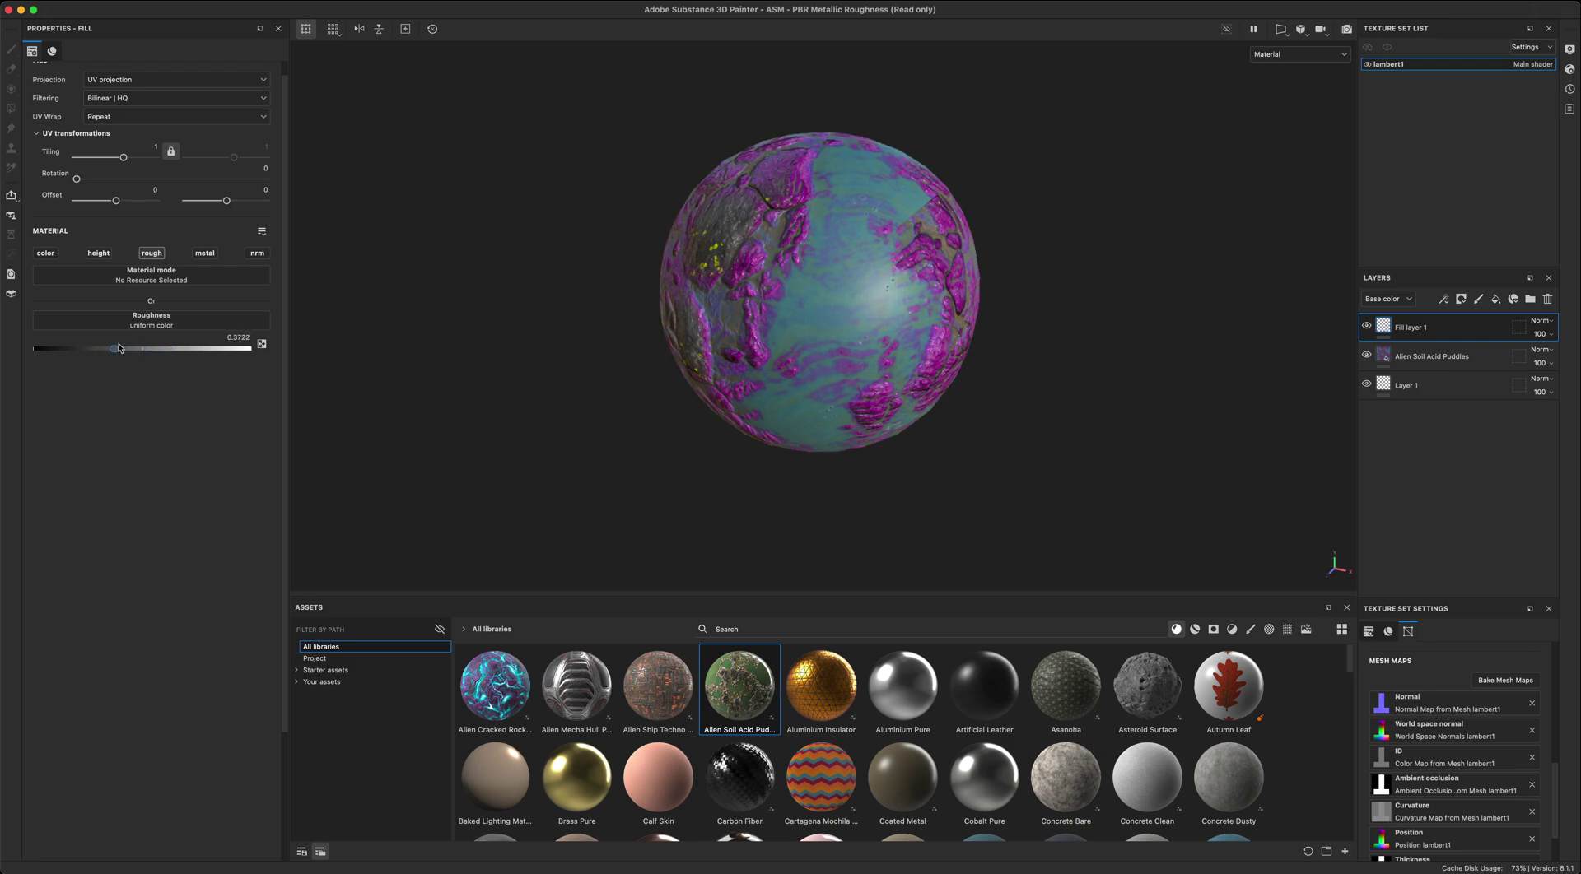
pyautogui.keyDown('alt'); pyautogui.moveTo(480, 387); pyautogui.dragTo(568, 400); pyautogui.keyUp('alt')
pyautogui.moveTo(568, 400)
pyautogui.keyDown('shift'); pyautogui.mouseDown(button='right')
pyautogui.moveTo(528, 406)
pyautogui.moveTo(582, 403)
pyautogui.mouseUp(button='right'); pyautogui.keyUp('shift')
pyautogui.scroll(-1, 985, 452)
pyautogui.moveTo(987, 451)
pyautogui.keyDown('alt'); pyautogui.mouseDown()
pyautogui.moveTo(1084, 452)
pyautogui.moveTo(1002, 448)
pyautogui.moveTo(1147, 424)
pyautogui.moveTo(1048, 388)
pyautogui.moveTo(1055, 416)
pyautogui.moveTo(1065, 380)
pyautogui.moveTo(1043, 311)
pyautogui.moveTo(1020, 405)
pyautogui.moveTo(960, 406)
pyautogui.moveTo(990, 394)
pyautogui.moveTo(999, 437)
pyautogui.mouseUp(); pyautogui.keyUp('alt')
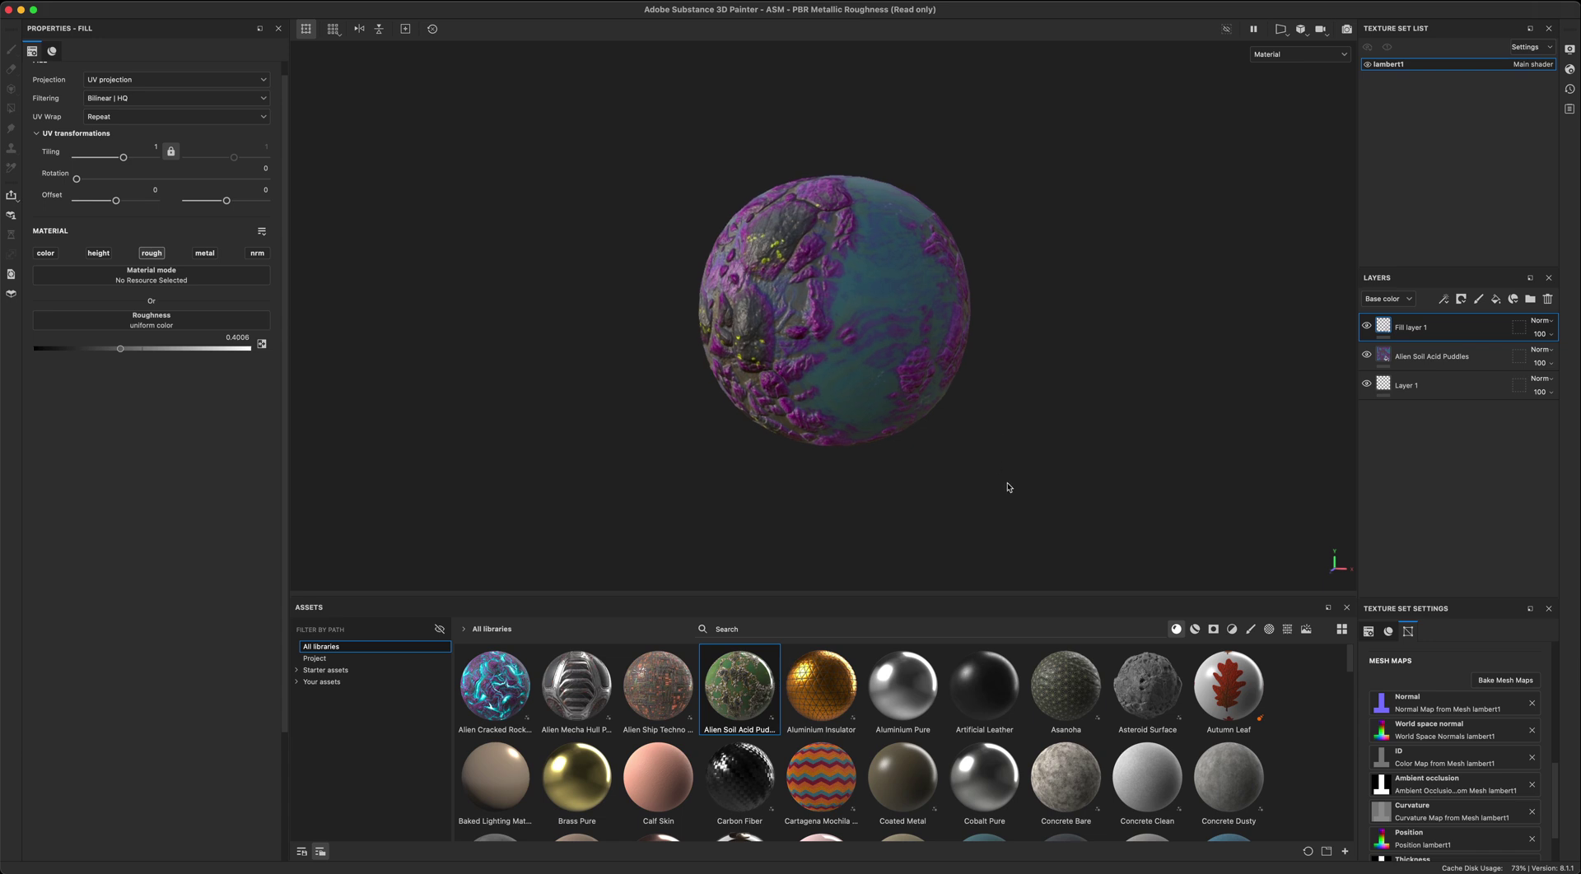
pyautogui.scroll(2, 968, 396)
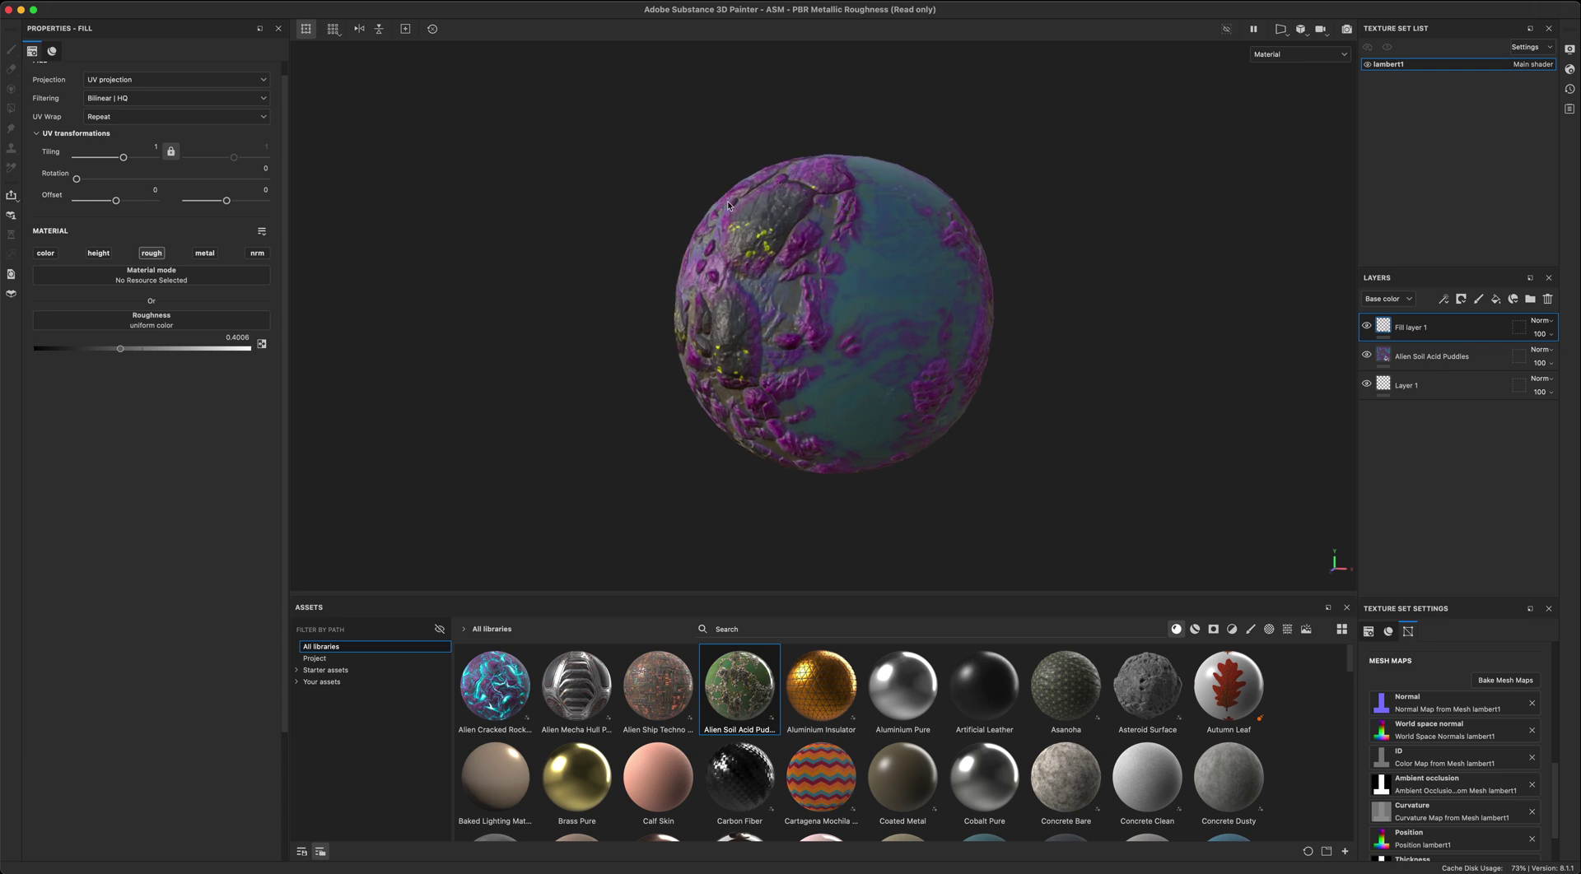
pyautogui.keyDown('alt'); pyautogui.moveTo(1003, 439); pyautogui.dragTo(1060, 391); pyautogui.keyUp('alt')
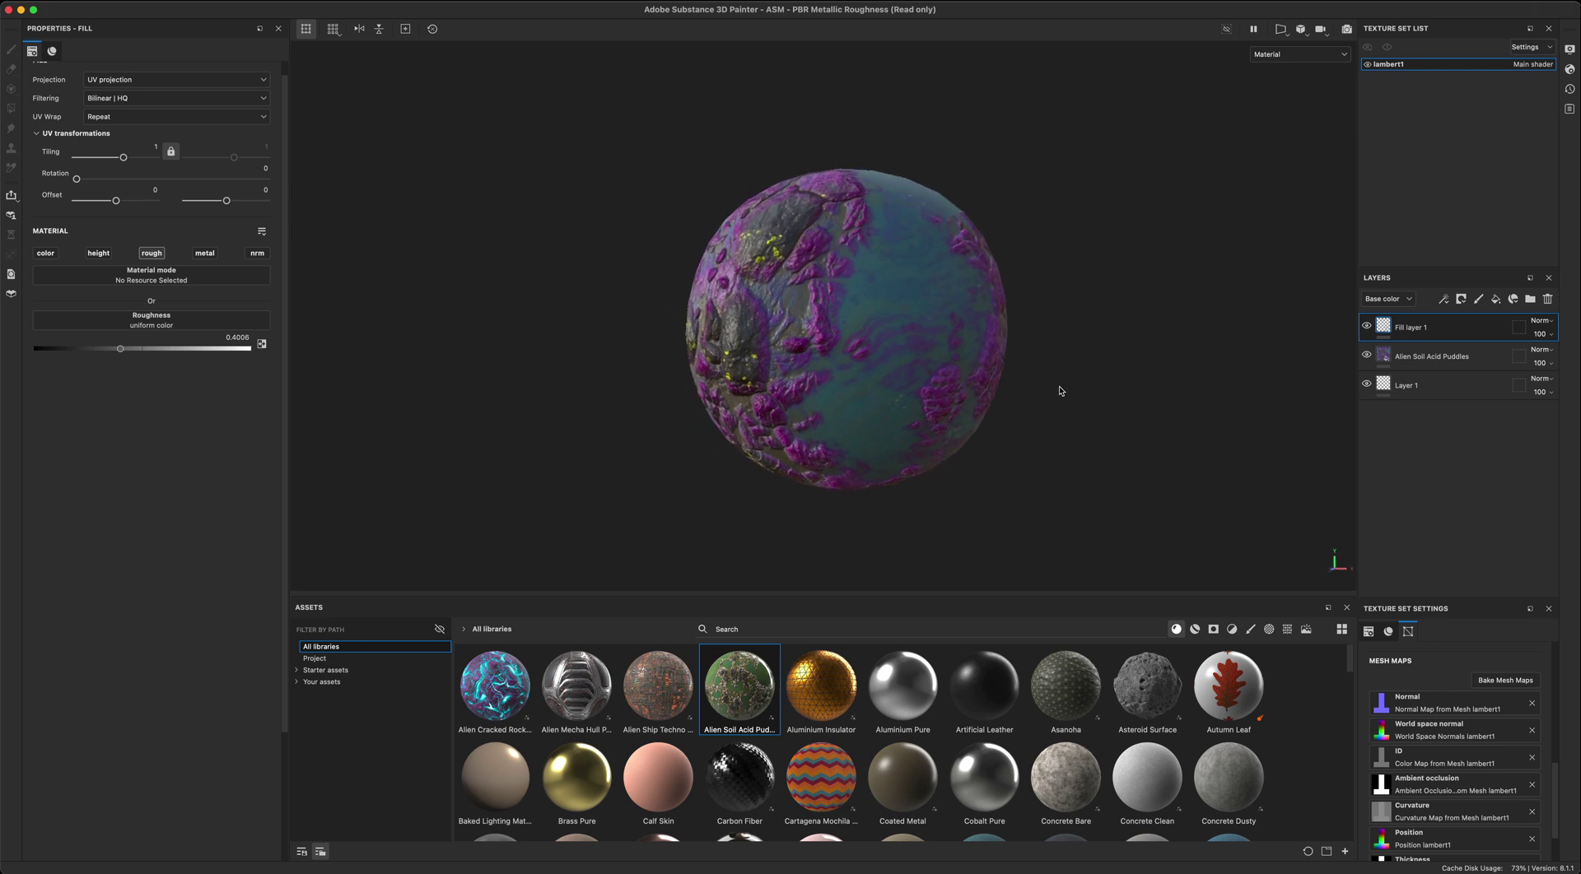
# Step: Set the planet's displacement scale to about -0.14 in the shader settings and inspect the displaced surface from several angles
pyautogui.click(1570, 71)
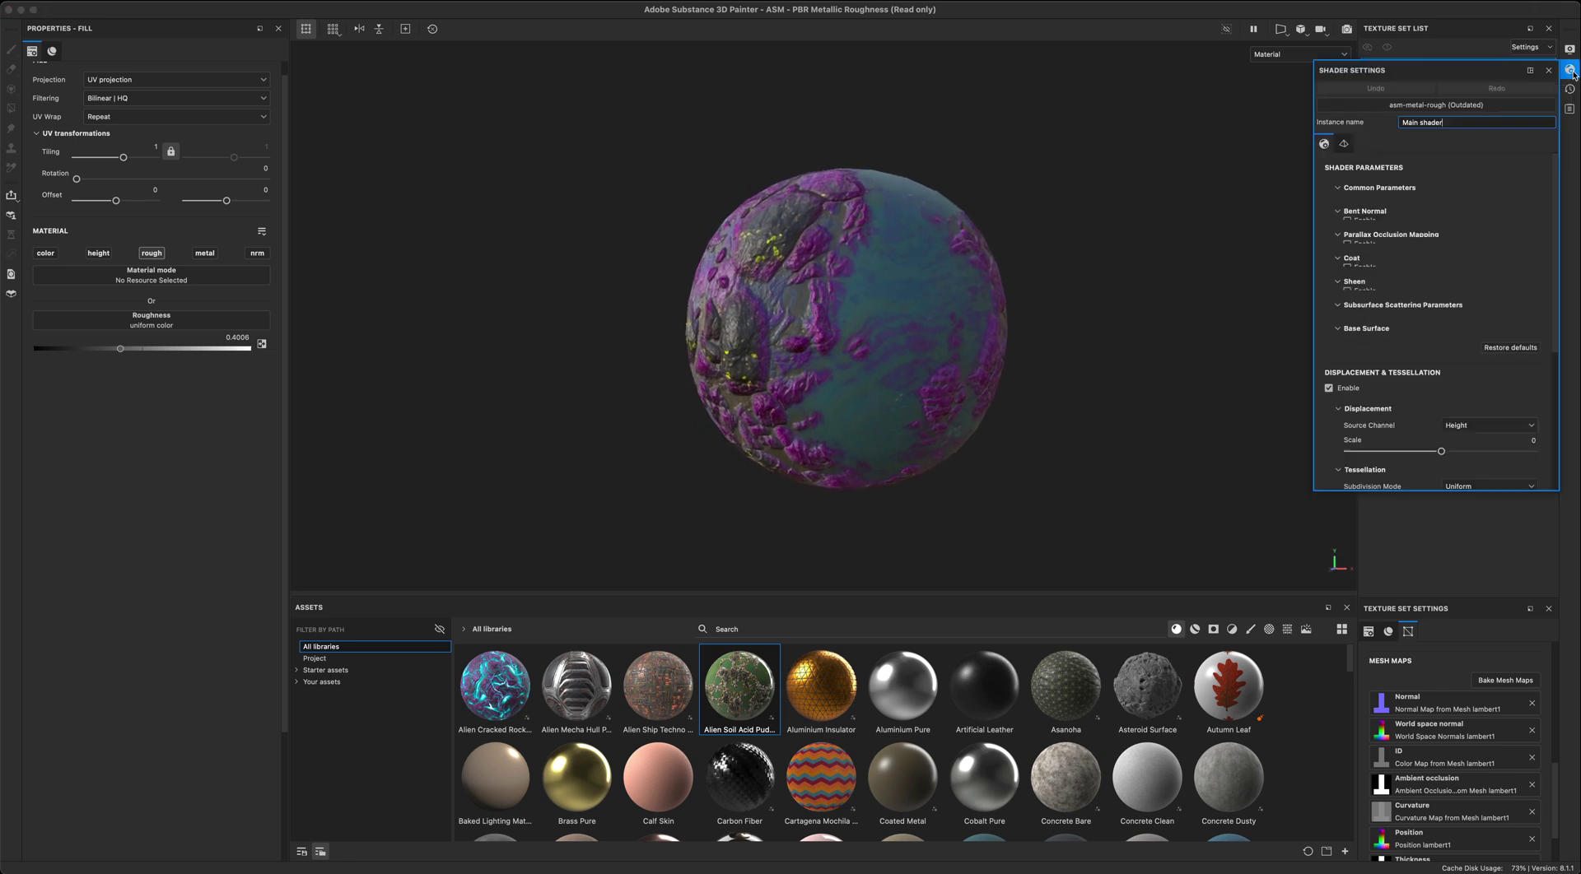
pyautogui.click(1343, 146)
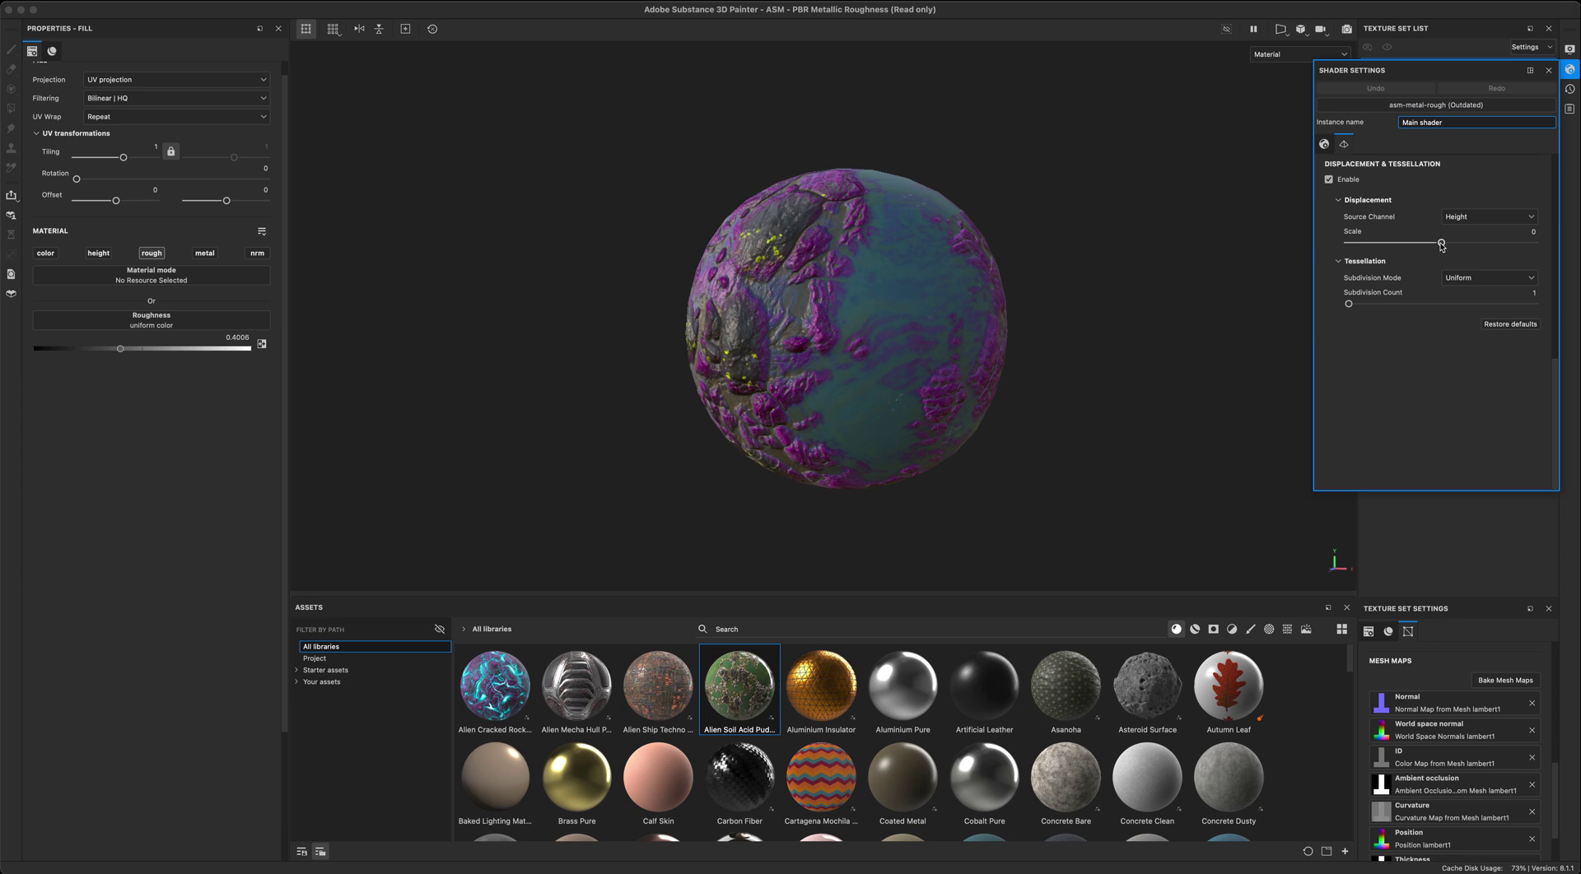
pyautogui.moveTo(1441, 245)
pyautogui.mouseDown()
pyautogui.moveTo(1459, 244)
pyautogui.moveTo(1374, 242)
pyautogui.moveTo(1500, 244)
pyautogui.moveTo(1391, 245)
pyautogui.moveTo(1430, 244)
pyautogui.moveTo(1413, 244)
pyautogui.mouseUp()
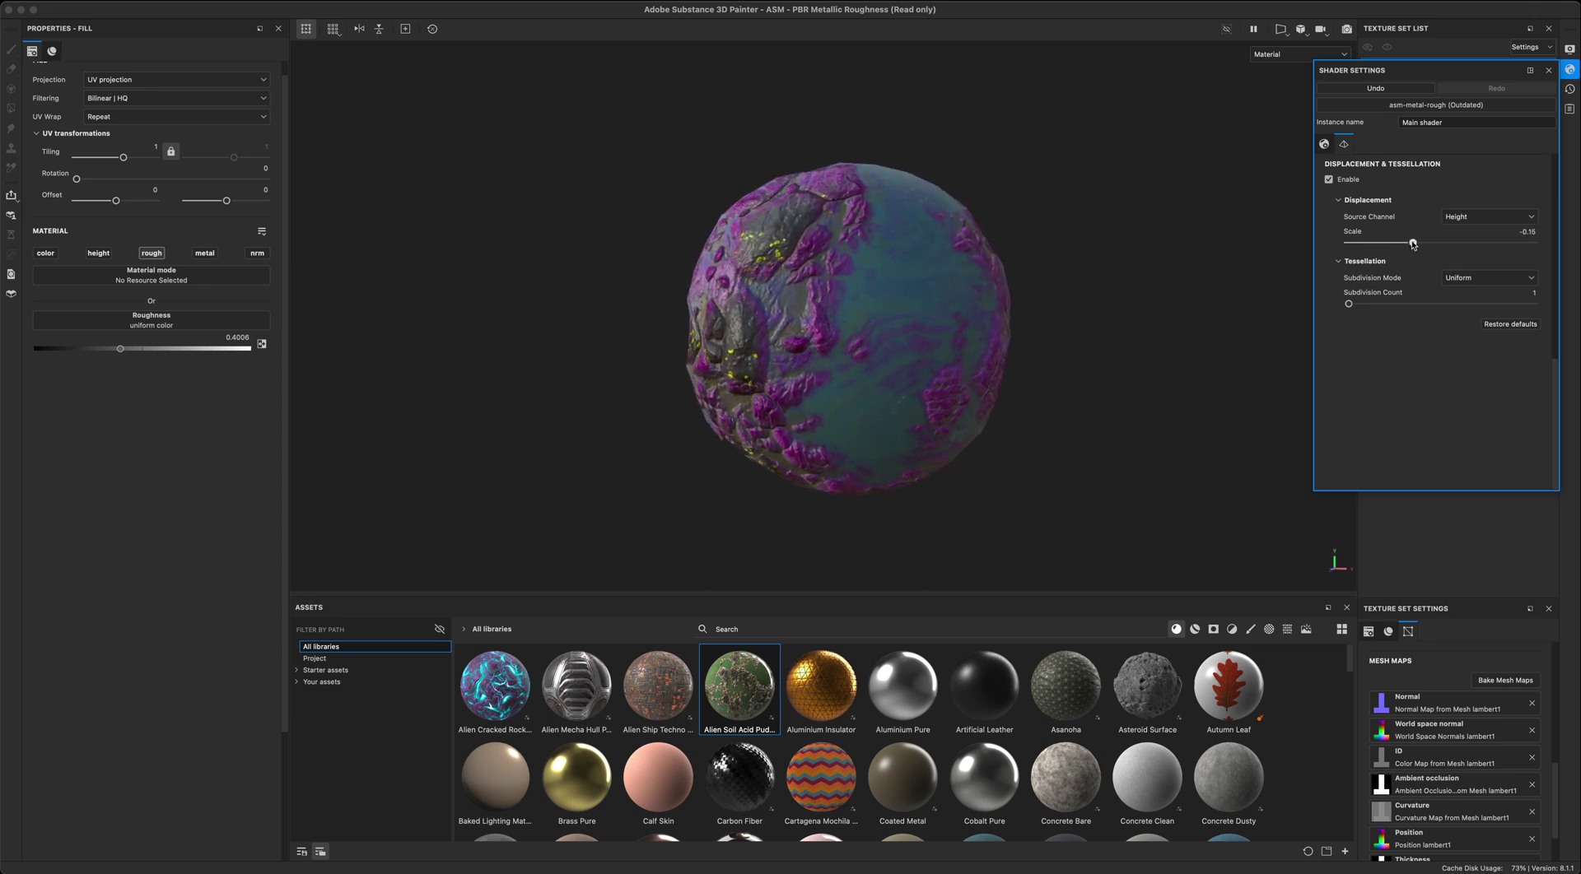
pyautogui.keyDown('alt'); pyautogui.moveTo(1030, 340); pyautogui.dragTo(1205, 289); pyautogui.keyUp('alt')
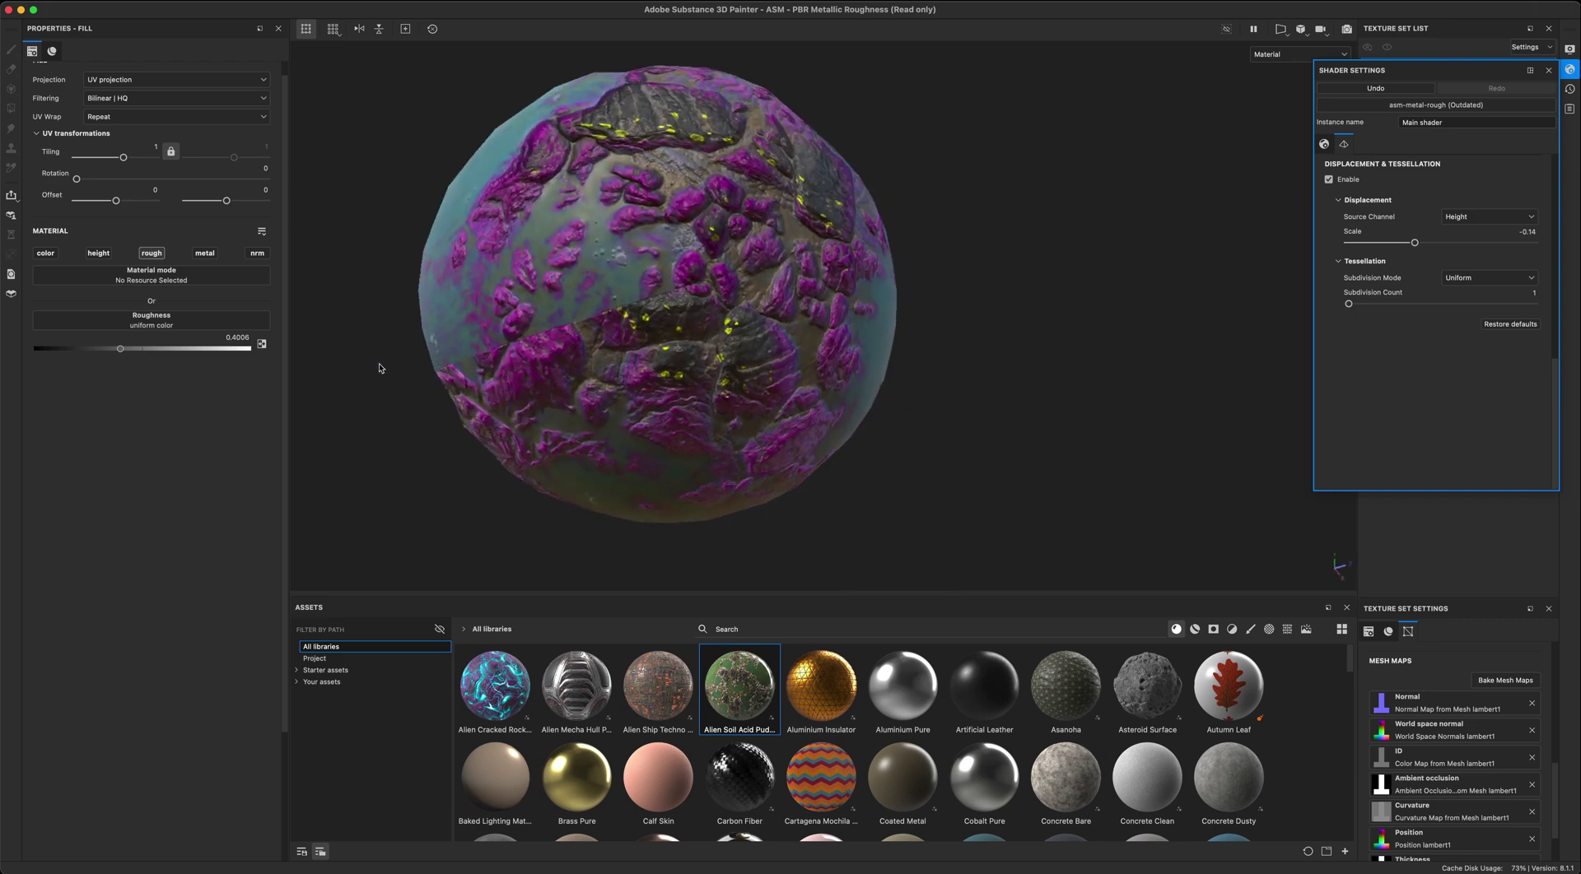
pyautogui.keyDown('alt'); pyautogui.moveTo(379, 369); pyautogui.dragTo(616, 373); pyautogui.keyUp('alt')
pyautogui.moveTo(424, 361)
pyautogui.keyDown('alt'); pyautogui.mouseDown()
pyautogui.moveTo(533, 352)
pyautogui.moveTo(595, 409)
pyautogui.moveTo(618, 404)
pyautogui.mouseUp(); pyautogui.keyUp('alt')
pyautogui.keyDown('alt'); pyautogui.moveTo(916, 343); pyautogui.dragTo(1224, 262); pyautogui.keyUp('alt')
pyautogui.scroll(-2, 951, 364)
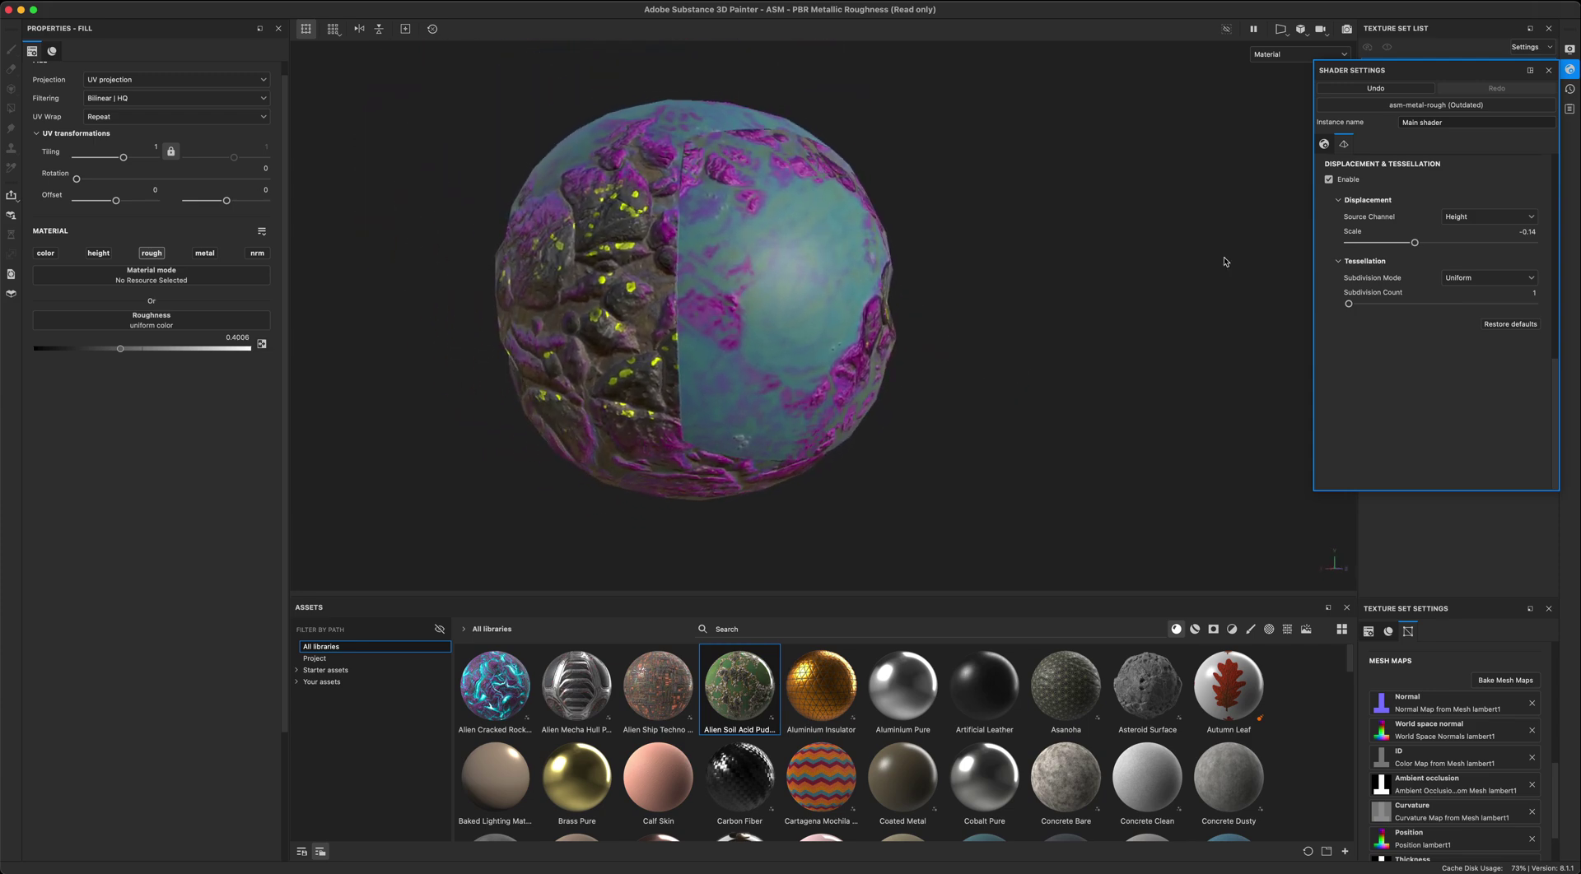
pyautogui.click(1571, 73)
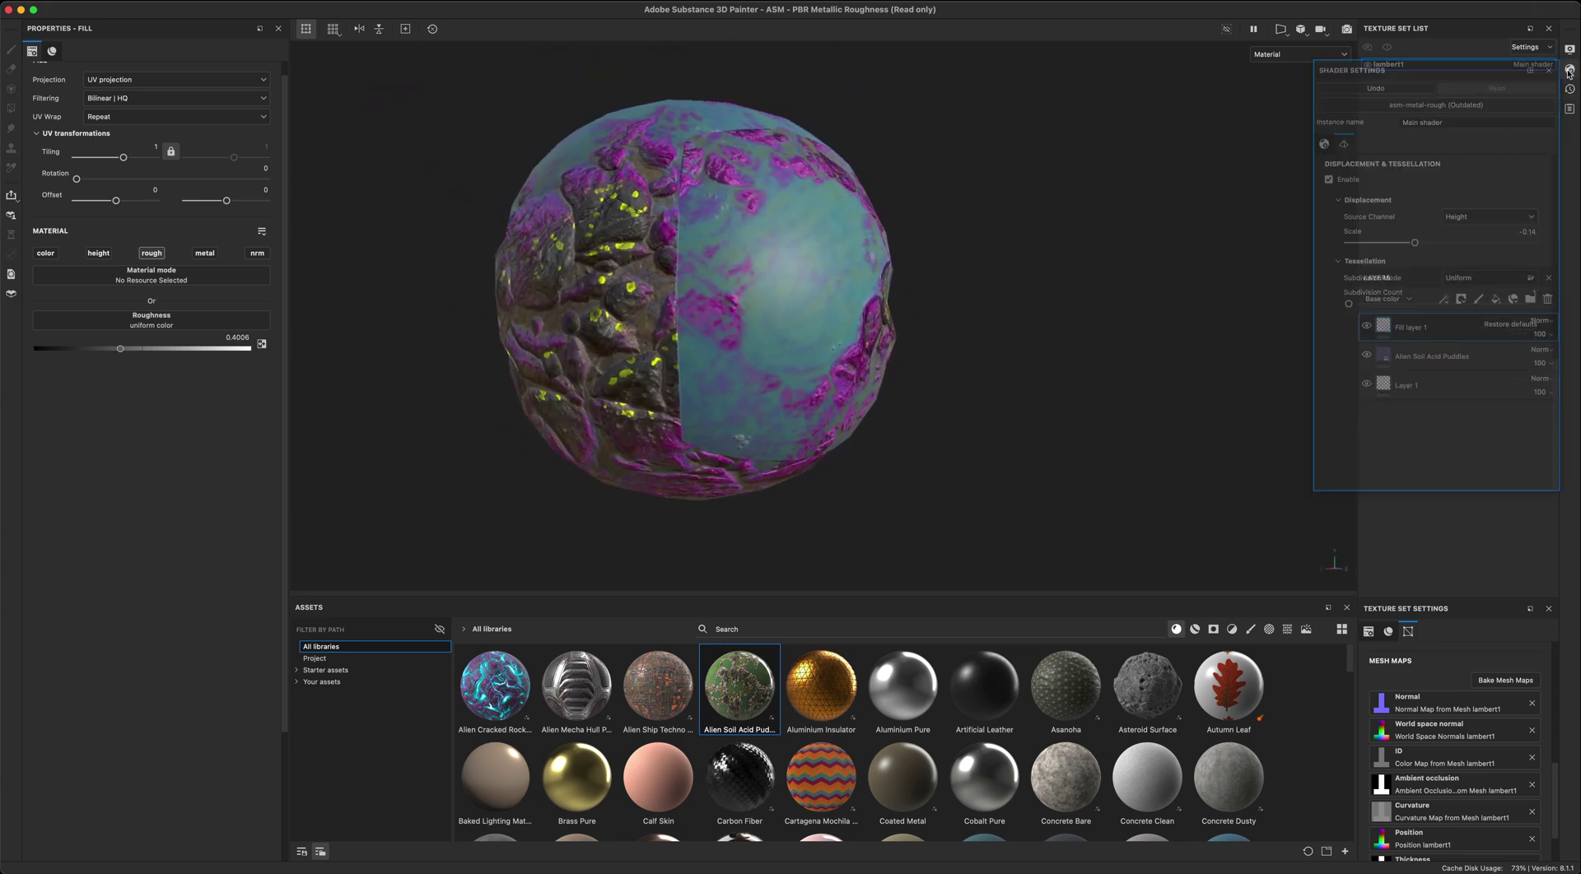
# Step: Switch the Alien Soil Acid Puddles layer to tri-planar projection and set its tiling to about 0.55
pyautogui.click(1386, 359)
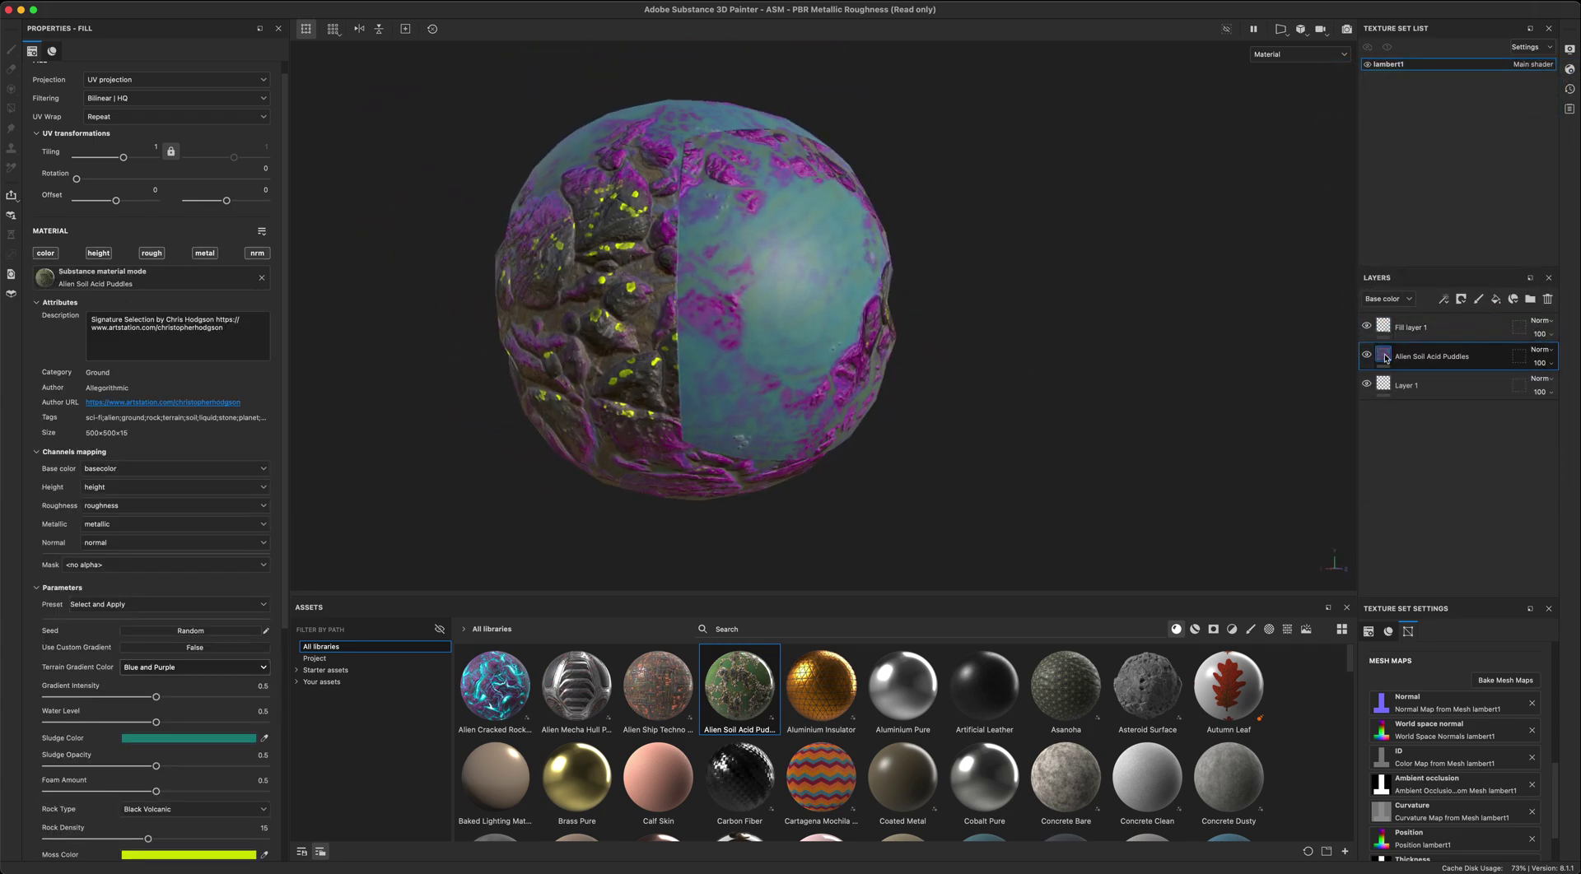
pyautogui.click(124, 81)
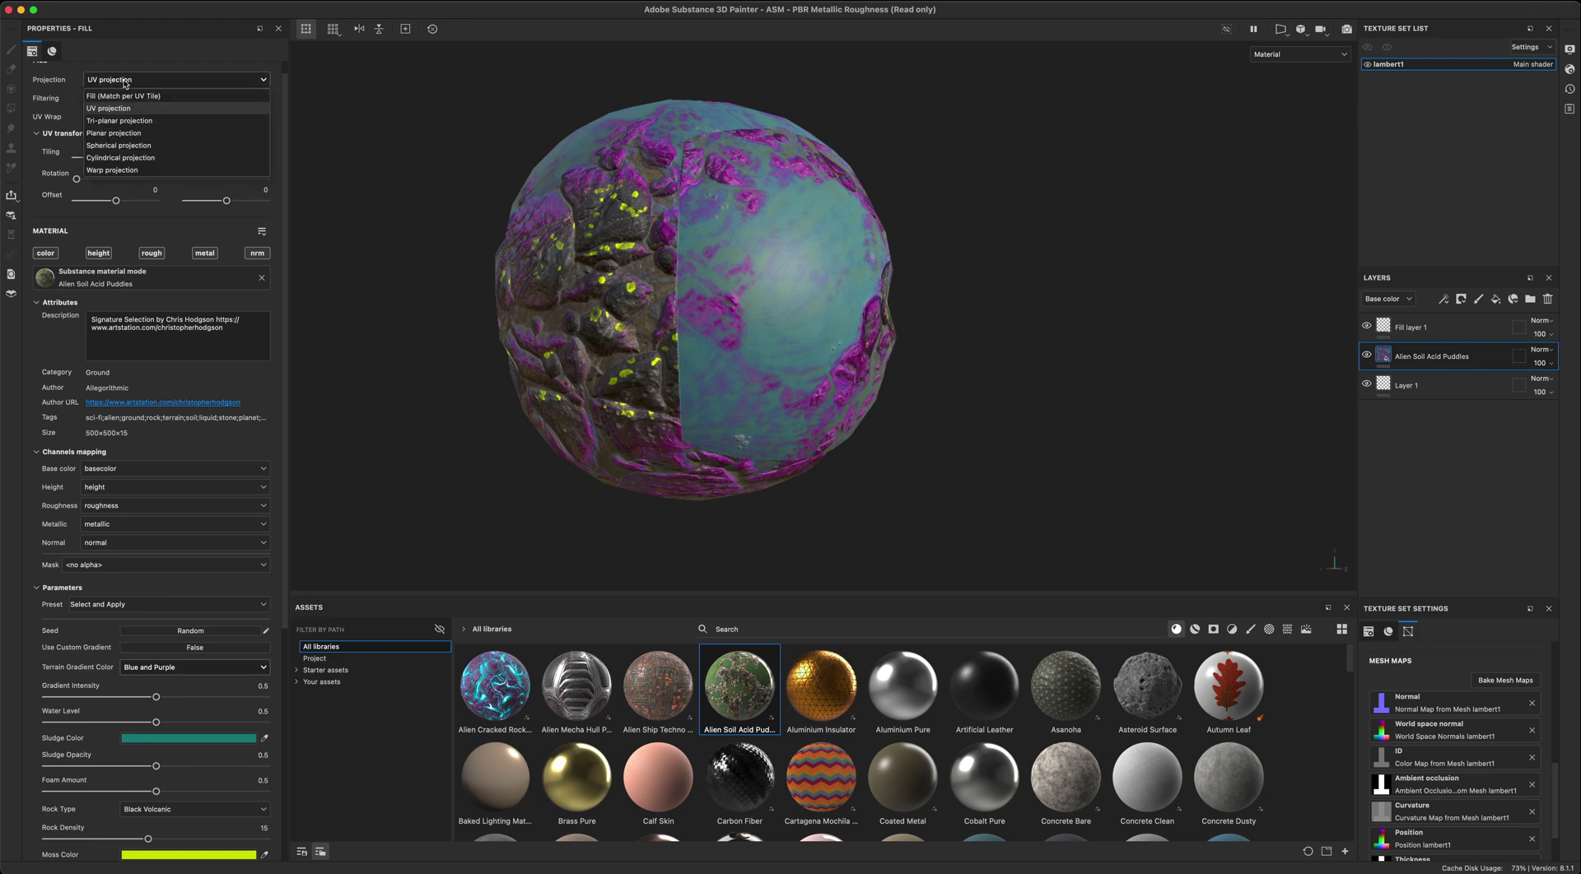
pyautogui.click(122, 123)
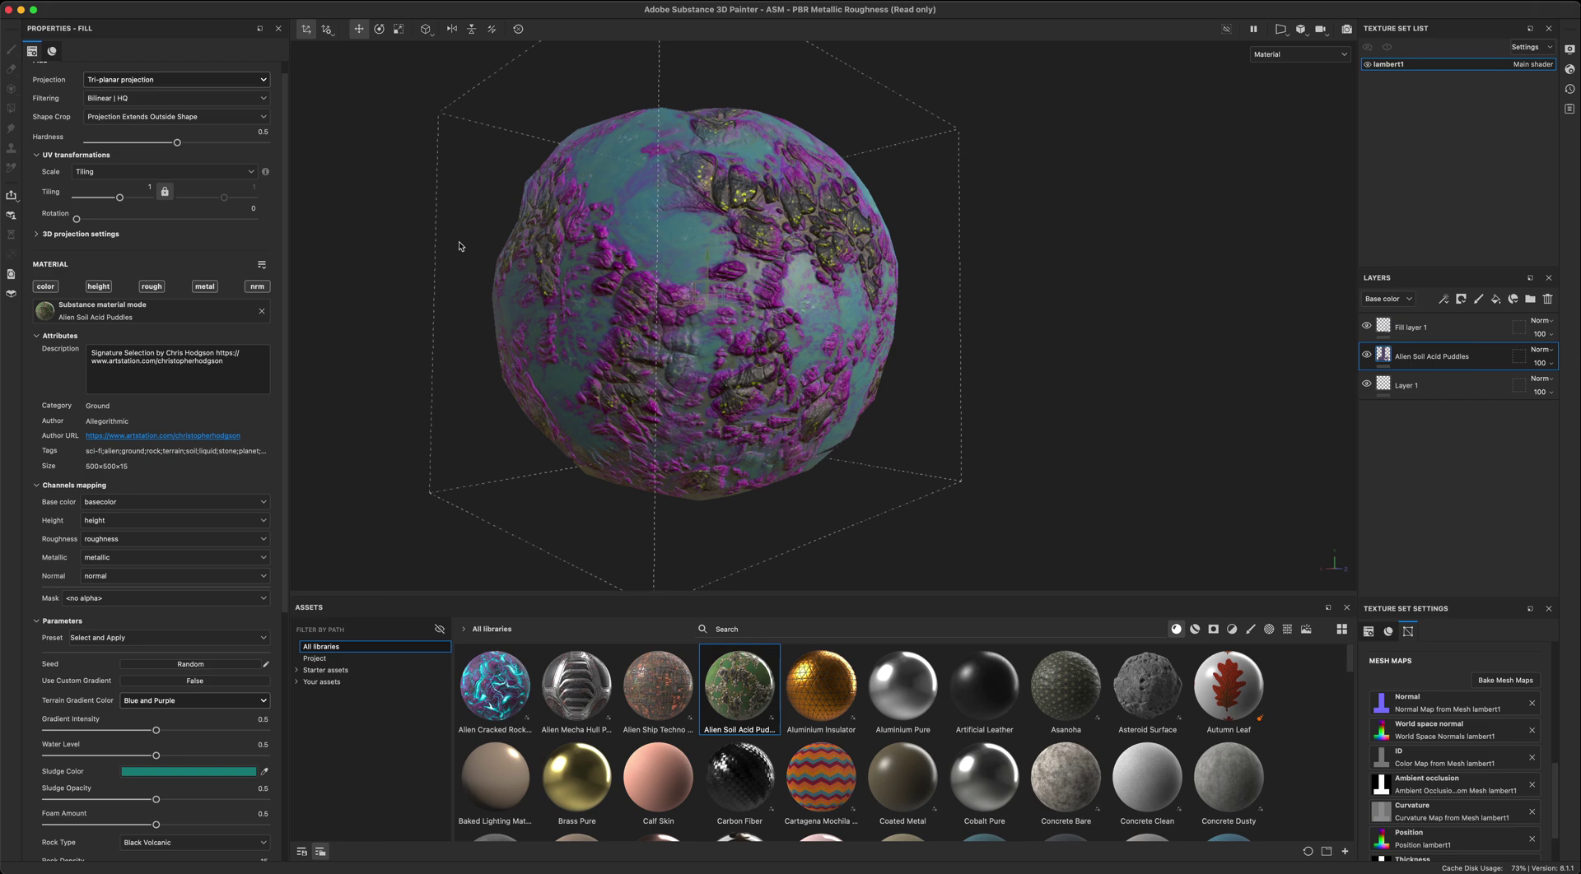
pyautogui.keyDown('alt'); pyautogui.moveTo(459, 245); pyautogui.dragTo(925, 331); pyautogui.keyUp('alt')
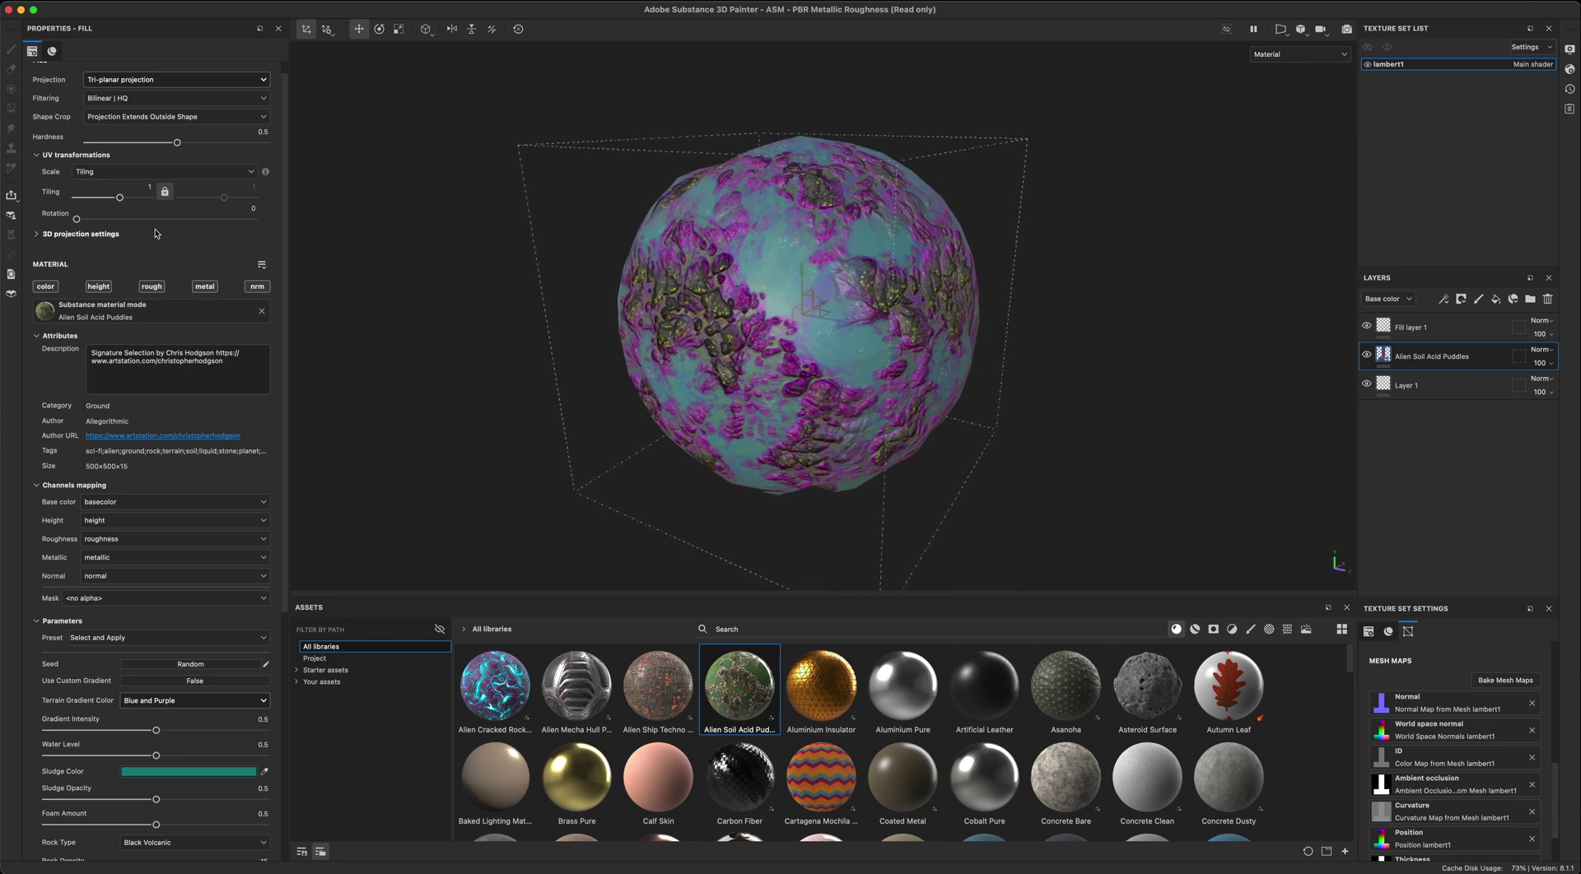
pyautogui.moveTo(120, 197); pyautogui.dragTo(119, 199)
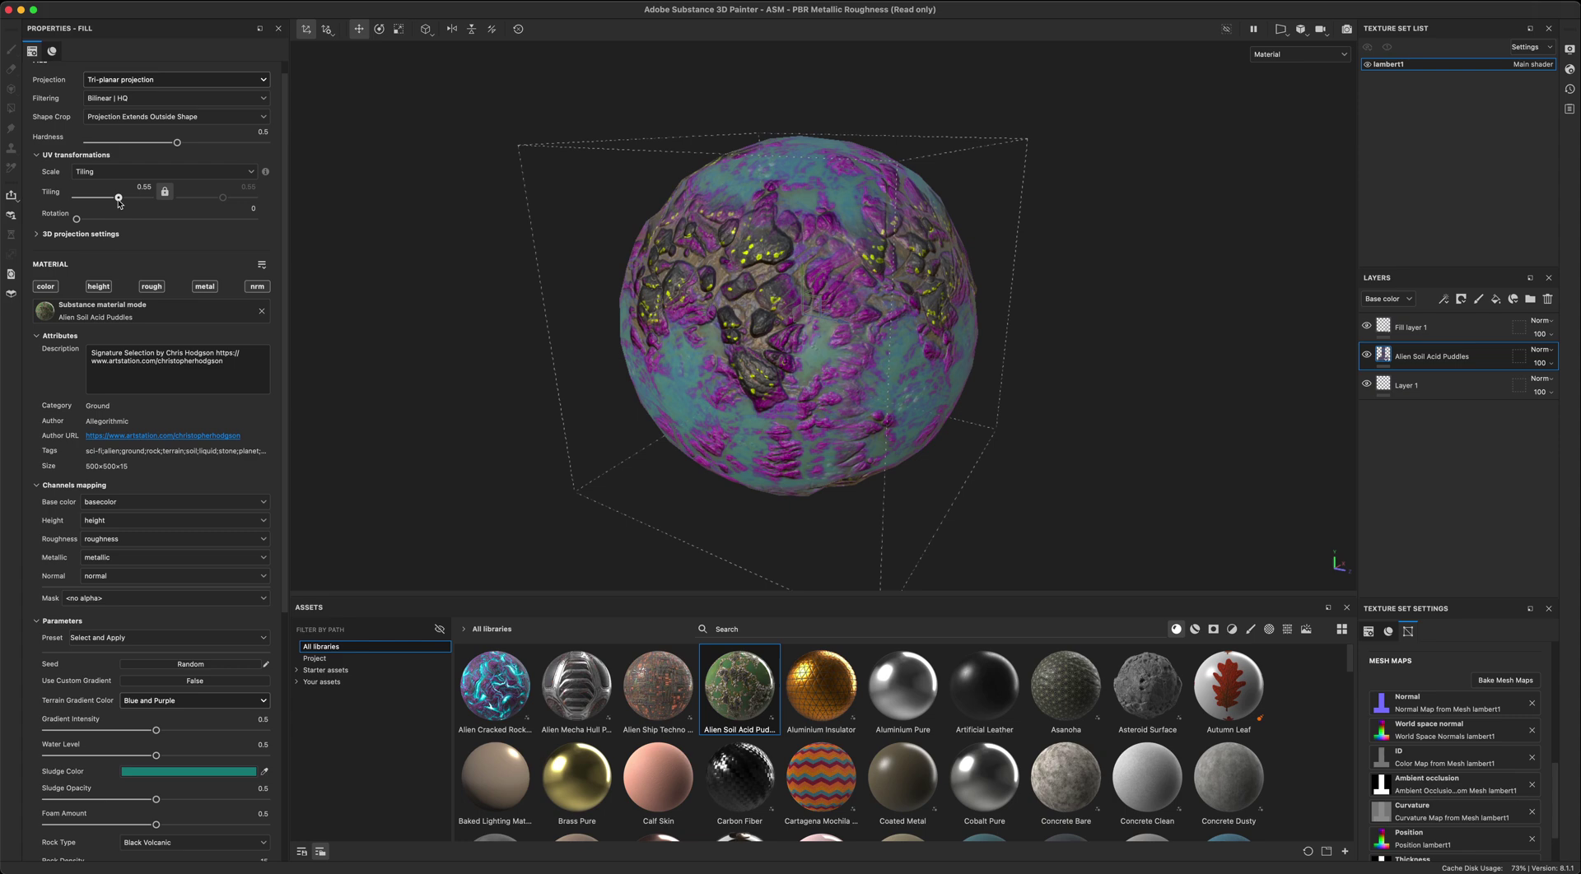
pyautogui.keyDown('alt'); pyautogui.moveTo(750, 322); pyautogui.dragTo(829, 331); pyautogui.keyUp('alt')
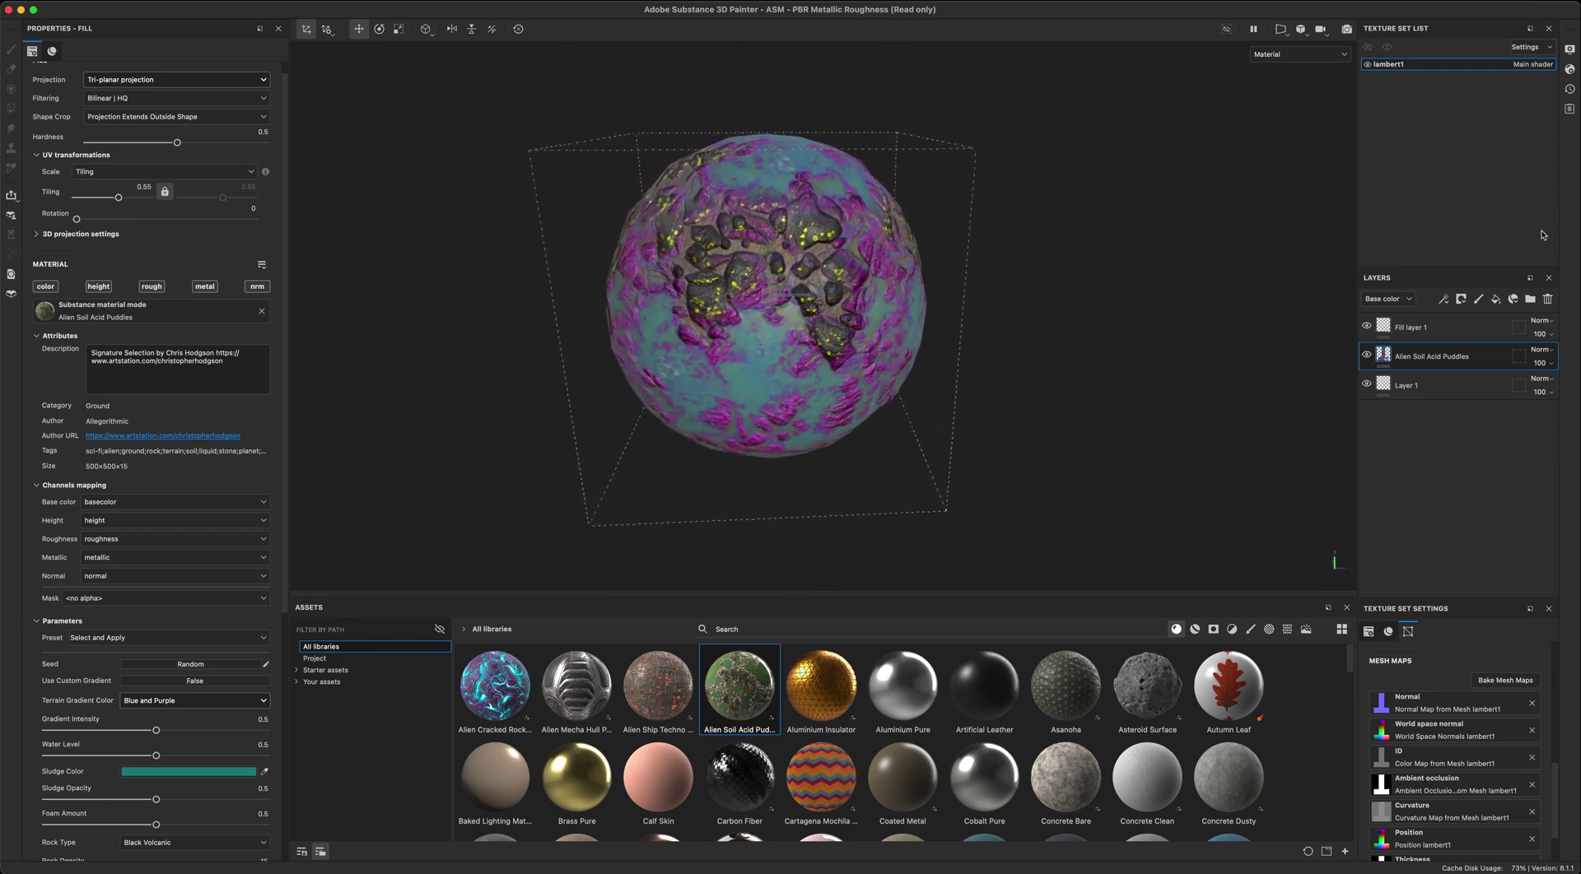
# Step: Set the main shader's displacement scale to about 0.4 and check the planet's relief from other angles
pyautogui.click(1569, 49)
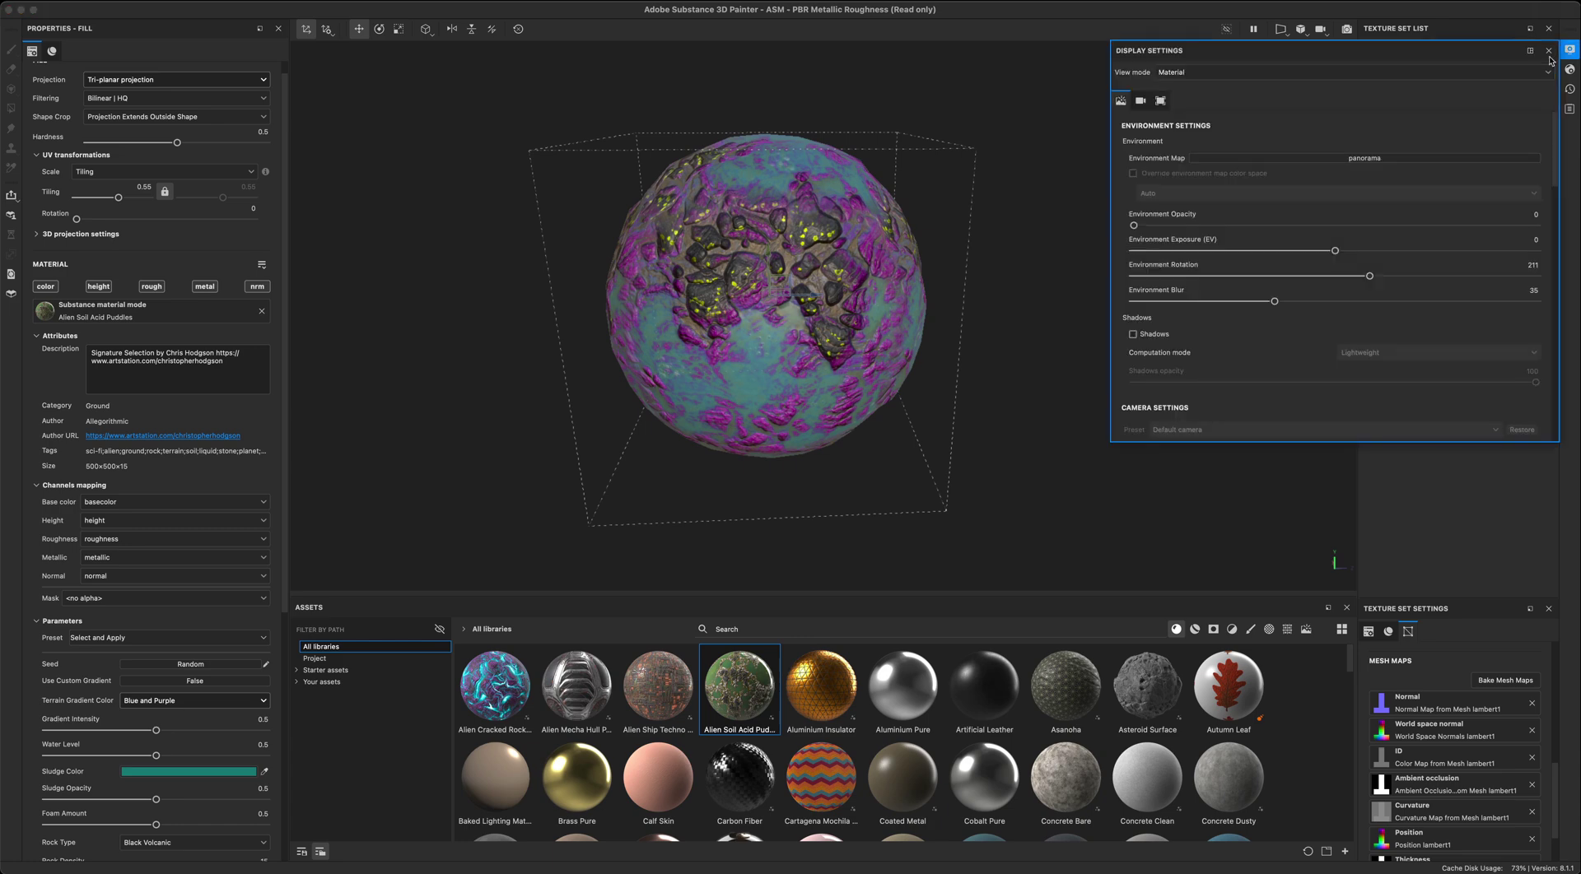
pyautogui.click(1568, 71)
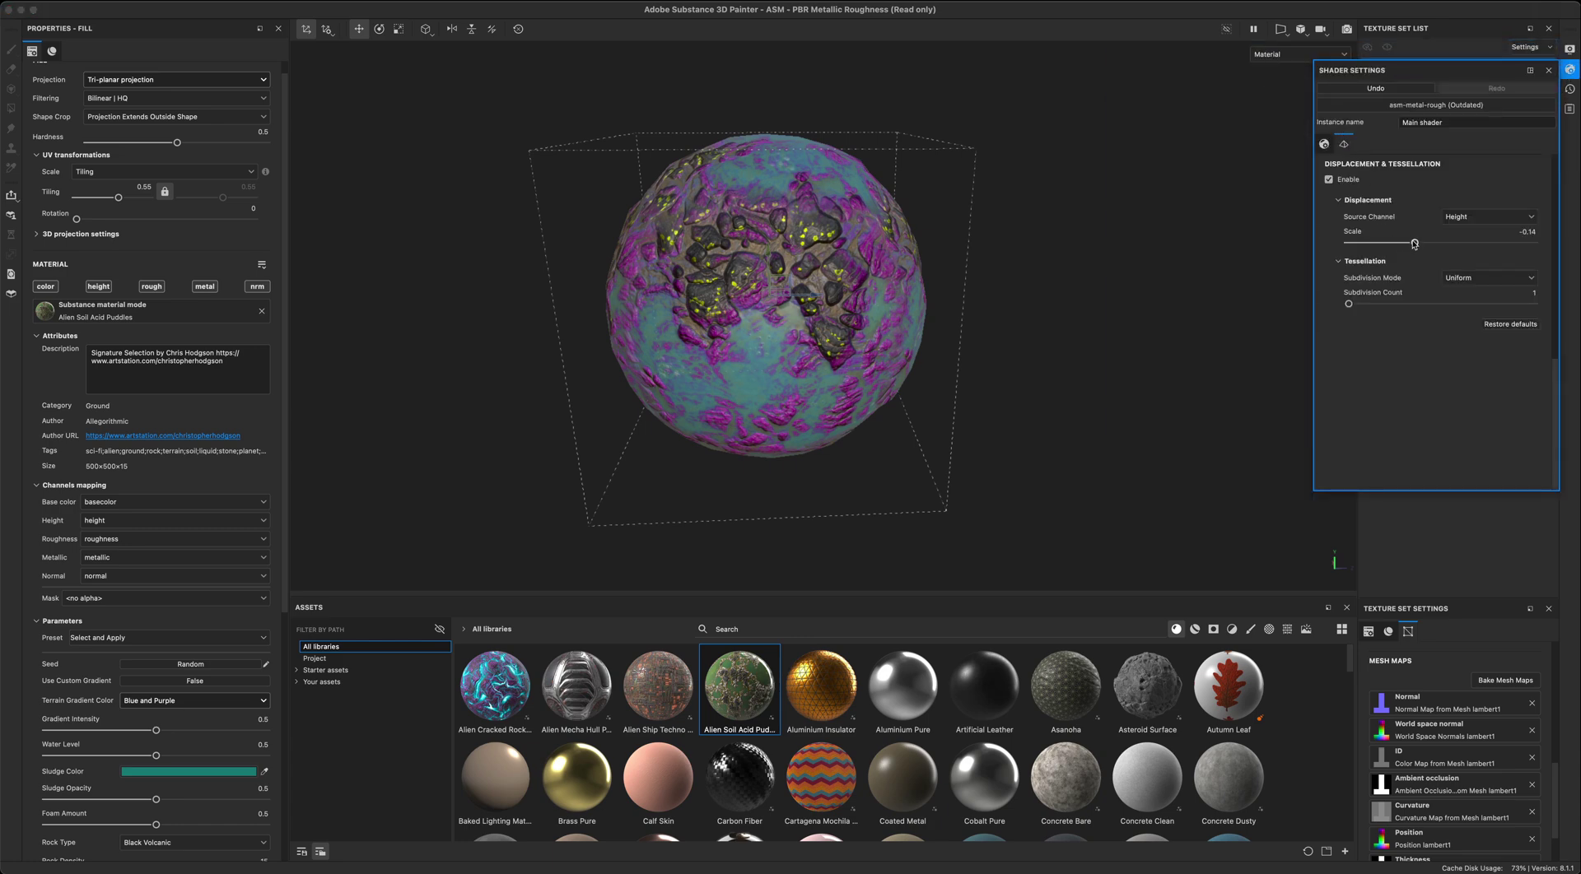
pyautogui.moveTo(1413, 244); pyautogui.dragTo(1515, 249)
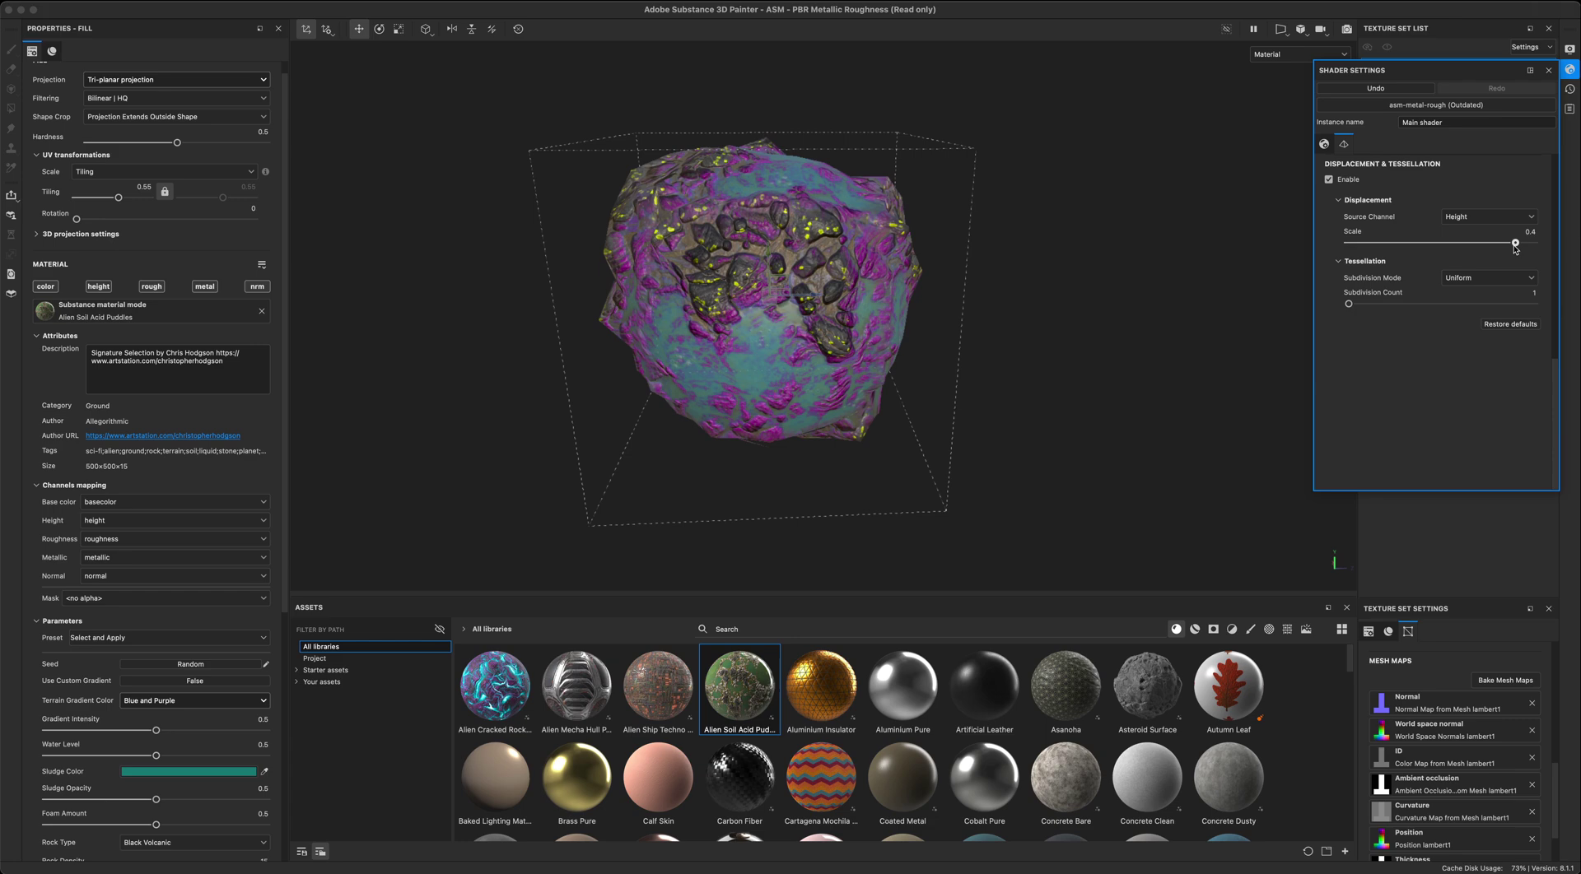
pyautogui.keyDown('alt'); pyautogui.moveTo(1074, 350); pyautogui.dragTo(770, 359); pyautogui.keyUp('alt')
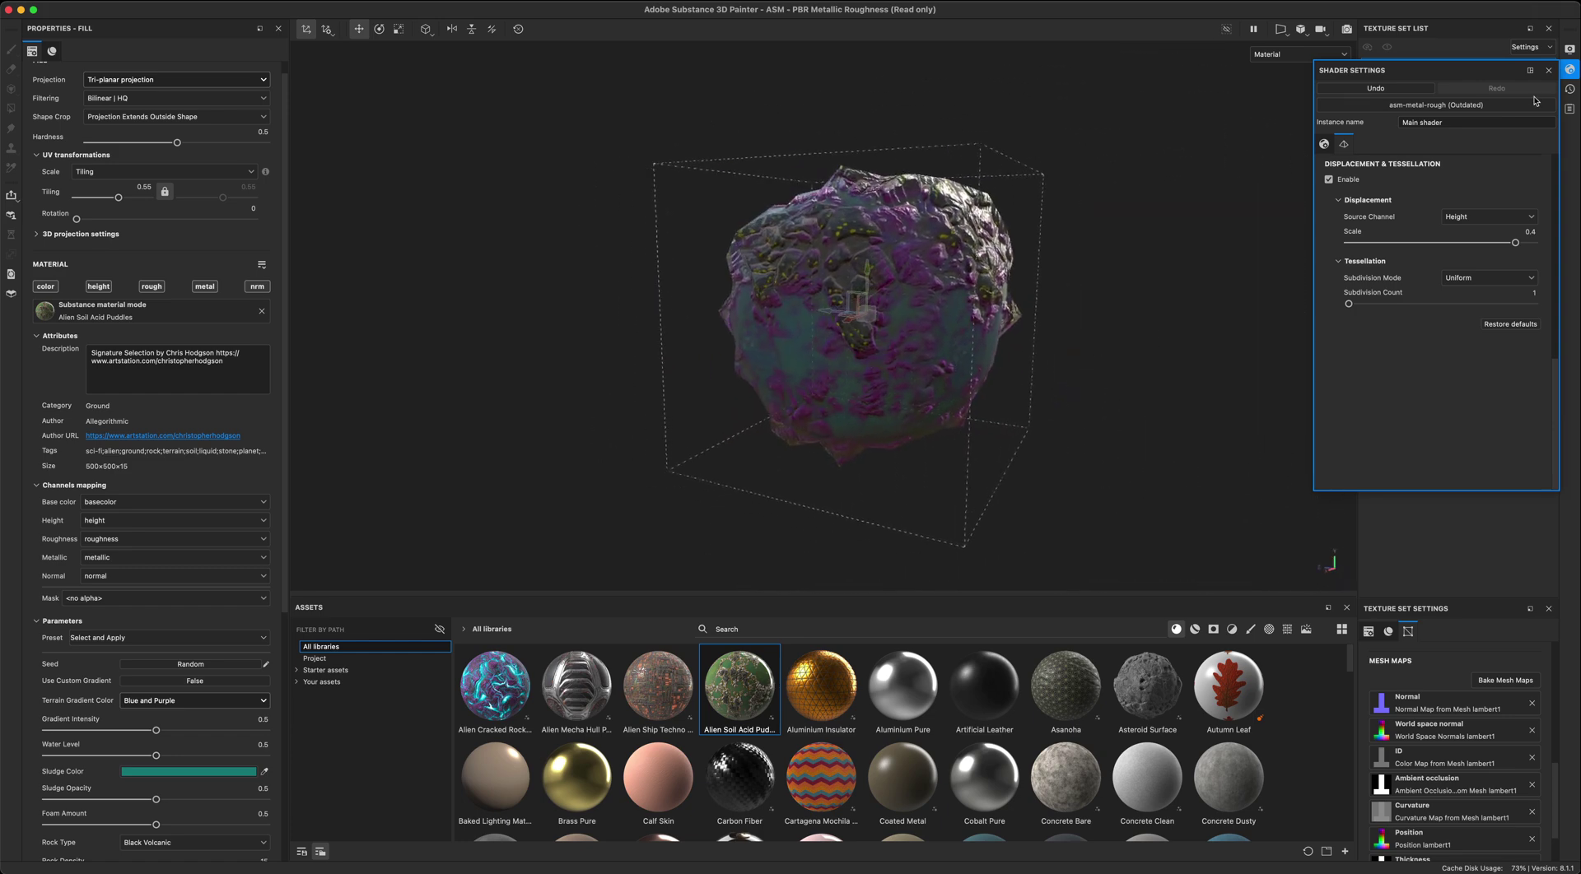
pyautogui.click(1571, 75)
pyautogui.keyDown('alt'); pyautogui.moveTo(1115, 293); pyautogui.dragTo(1219, 333); pyautogui.keyUp('alt')
# Step: Export the mesh with displacement/tessellation in Autodesk FBX format, replacing PlanetTest.fbx in the PlanetTest folder
pyautogui.click(128, 10)
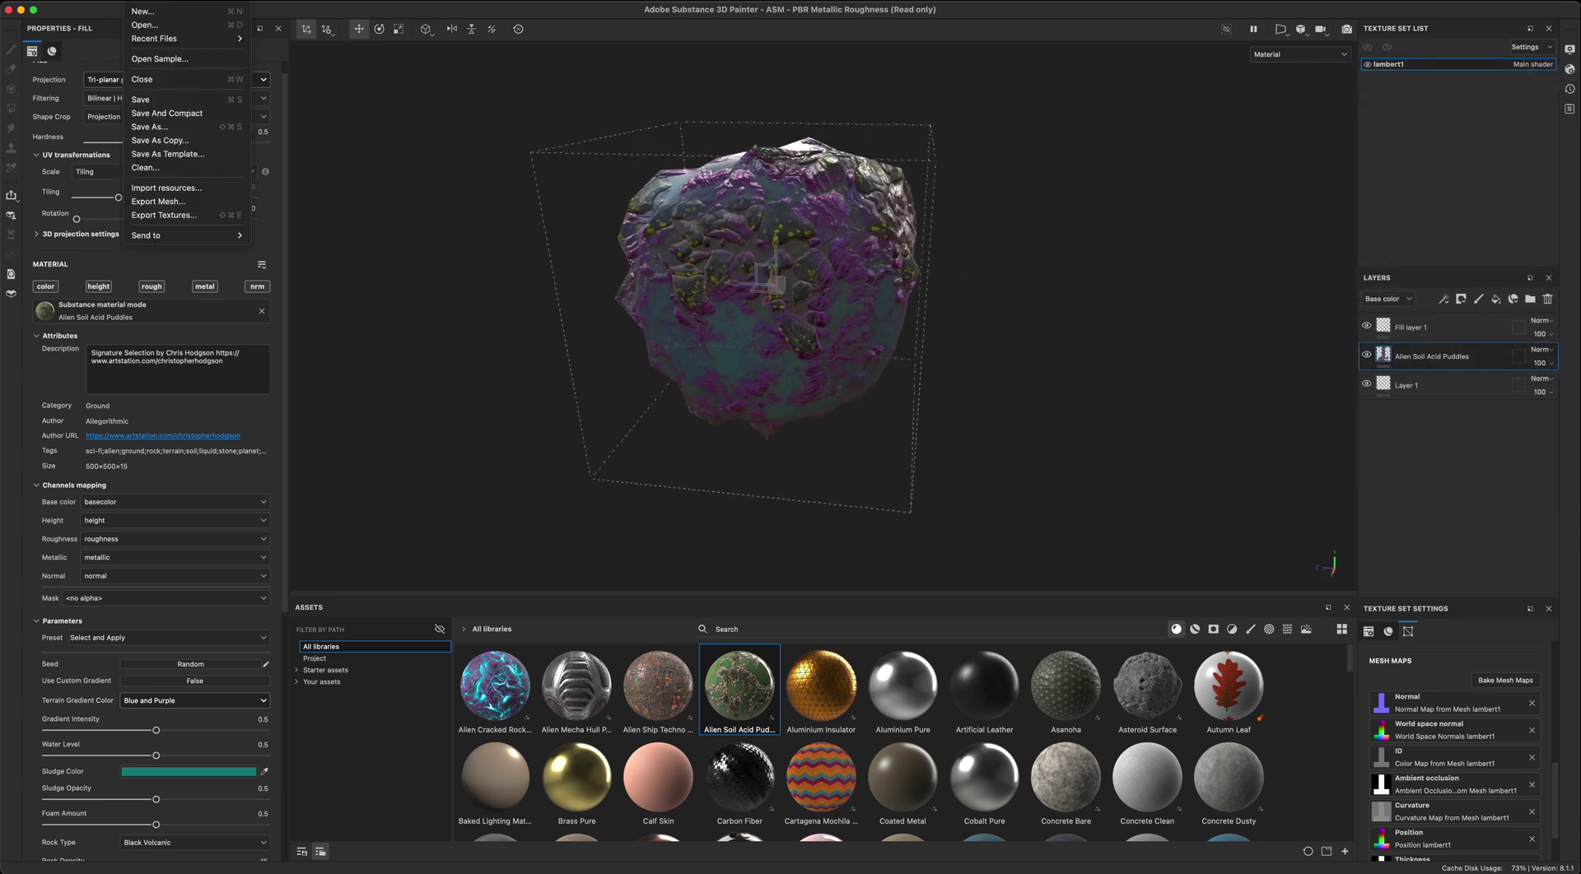
pyautogui.click(177, 206)
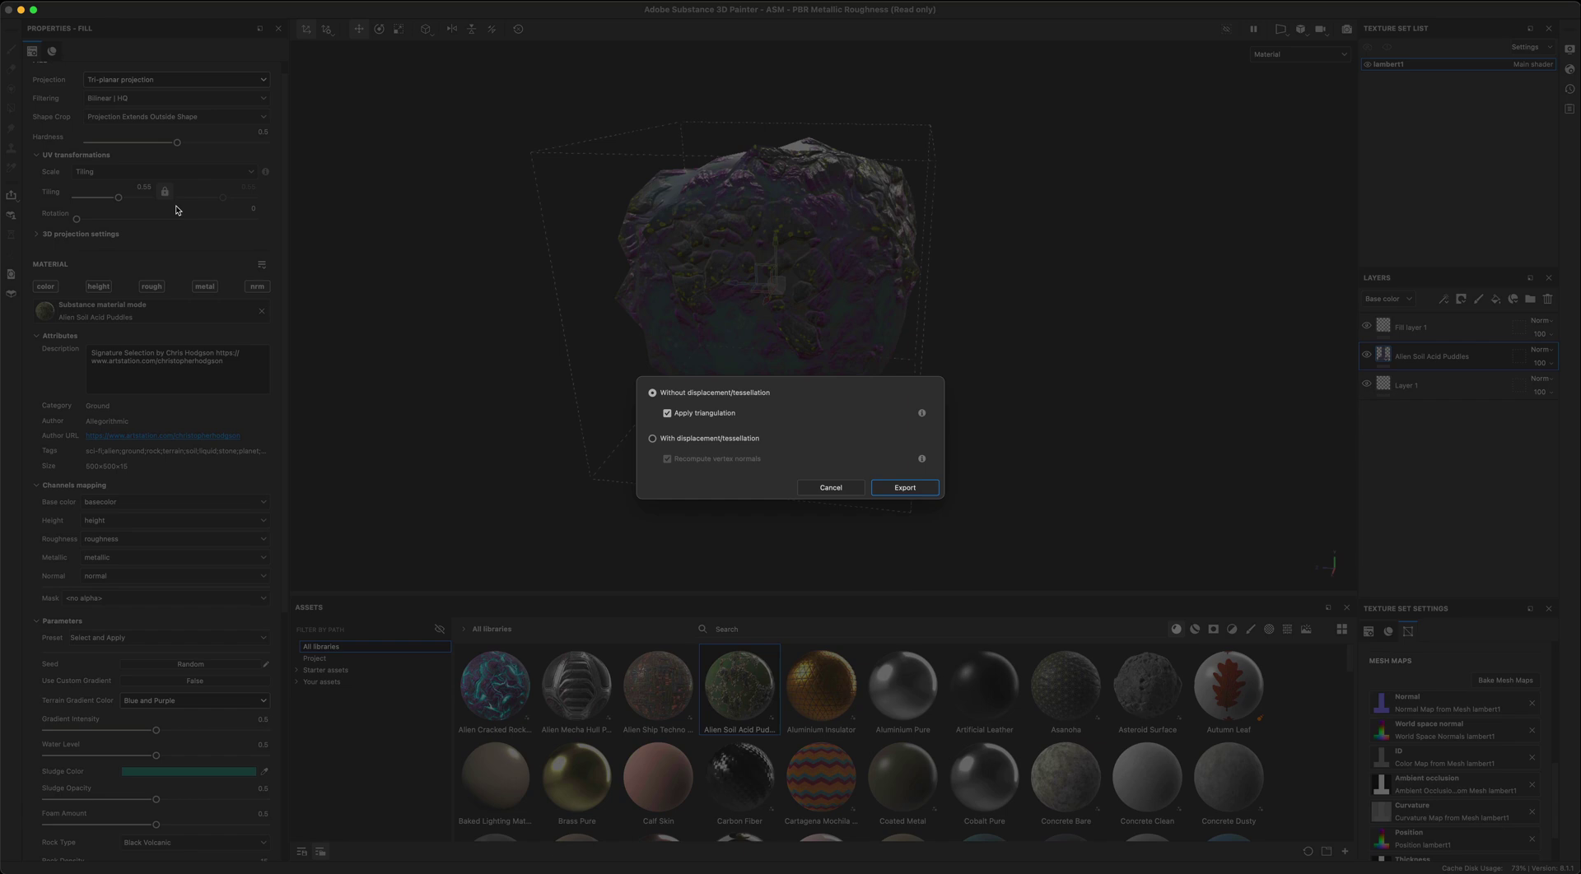
pyautogui.click(705, 439)
pyautogui.click(897, 488)
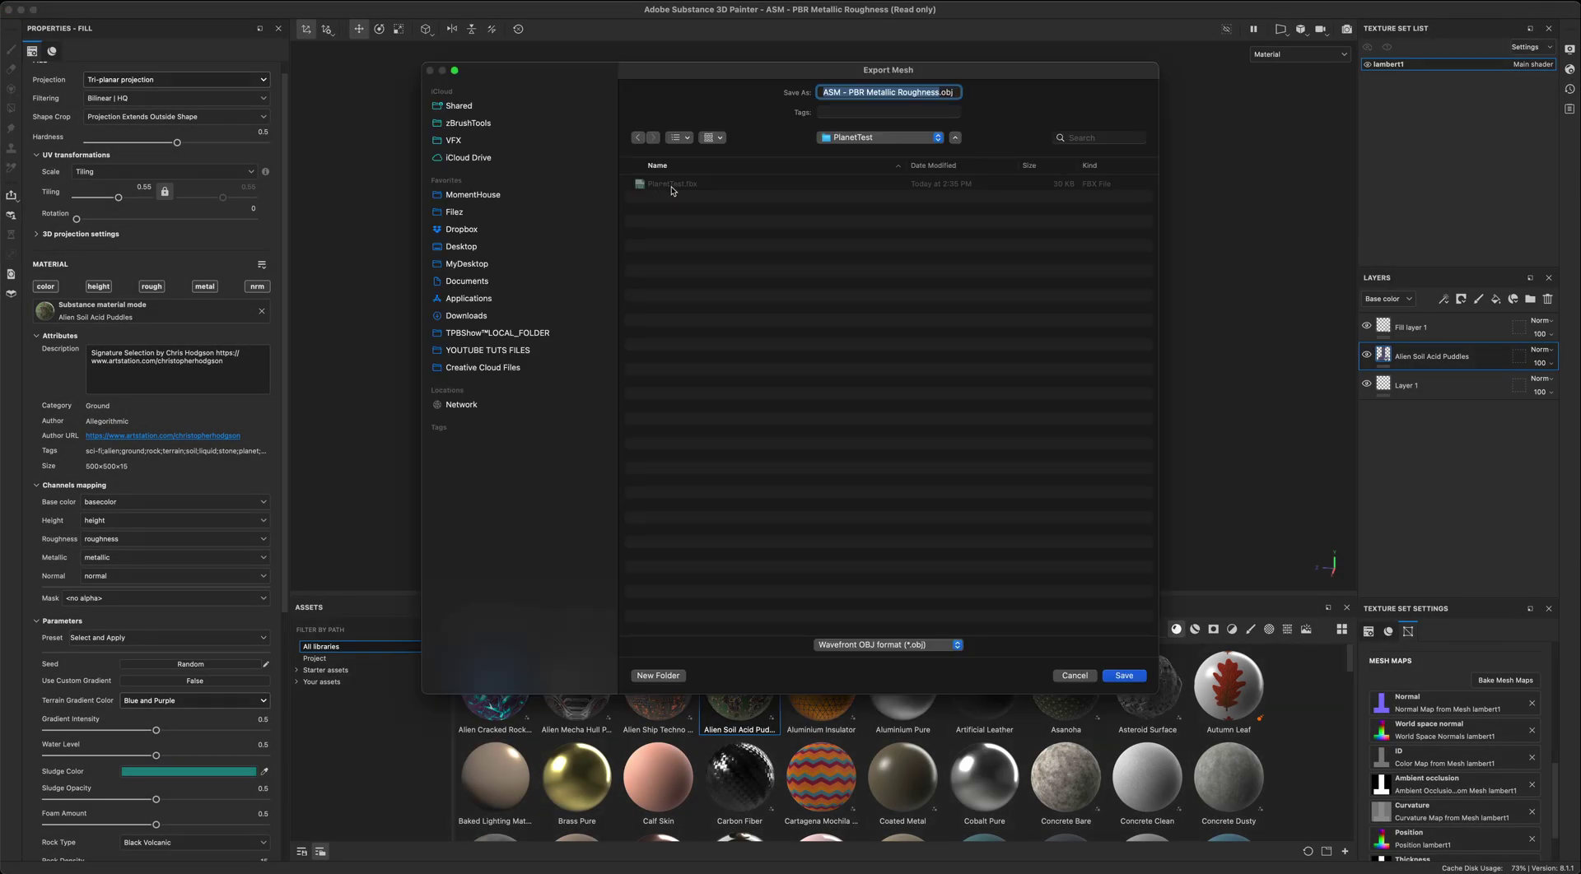
pyautogui.click(906, 645)
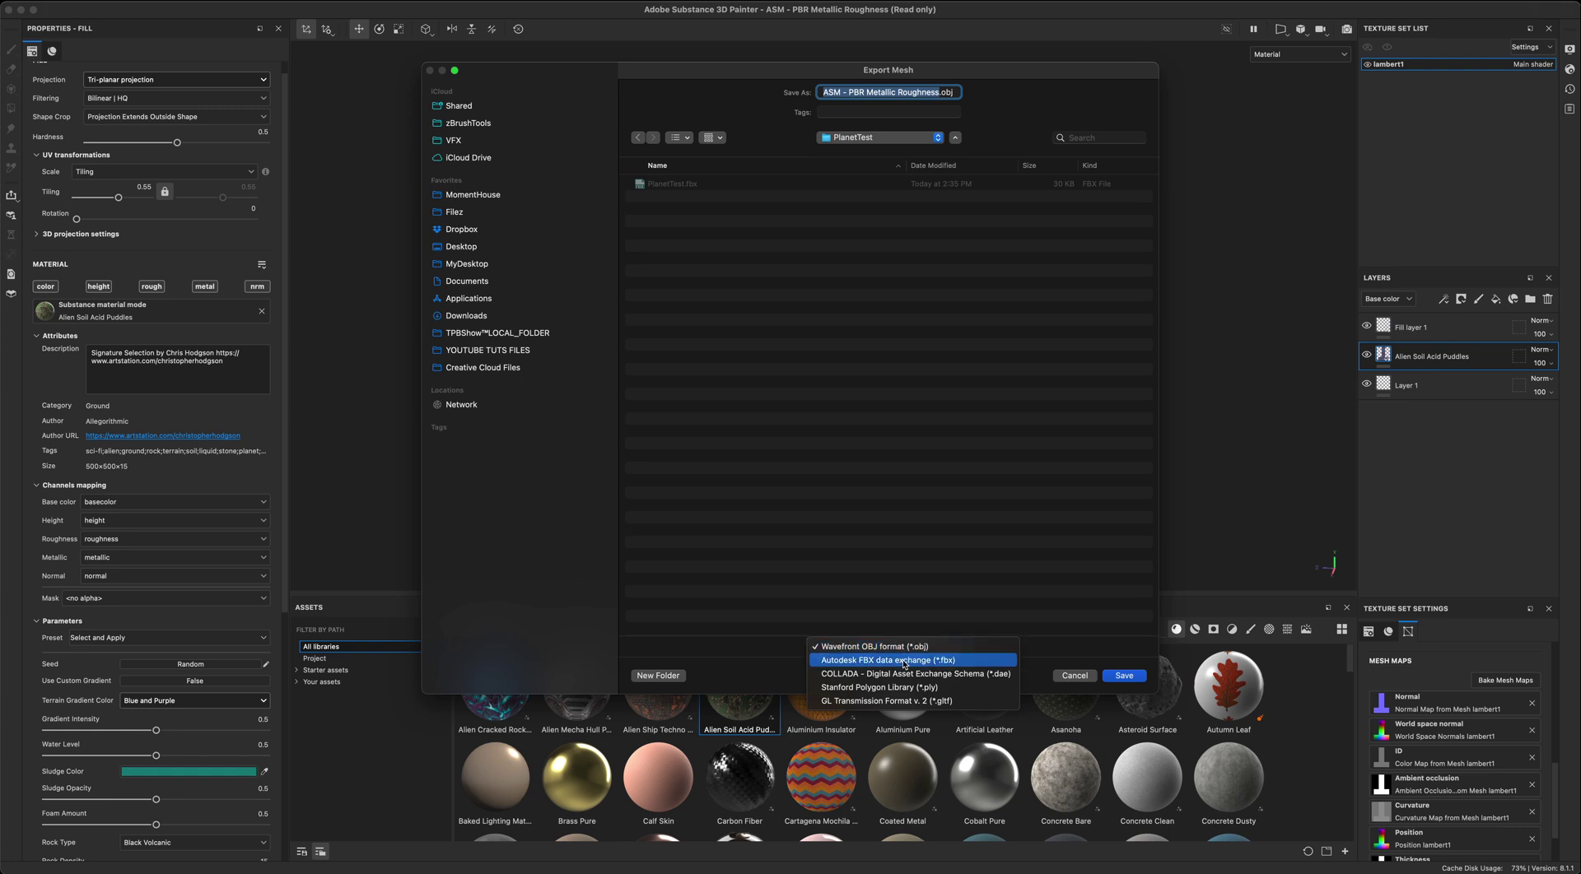
pyautogui.click(904, 661)
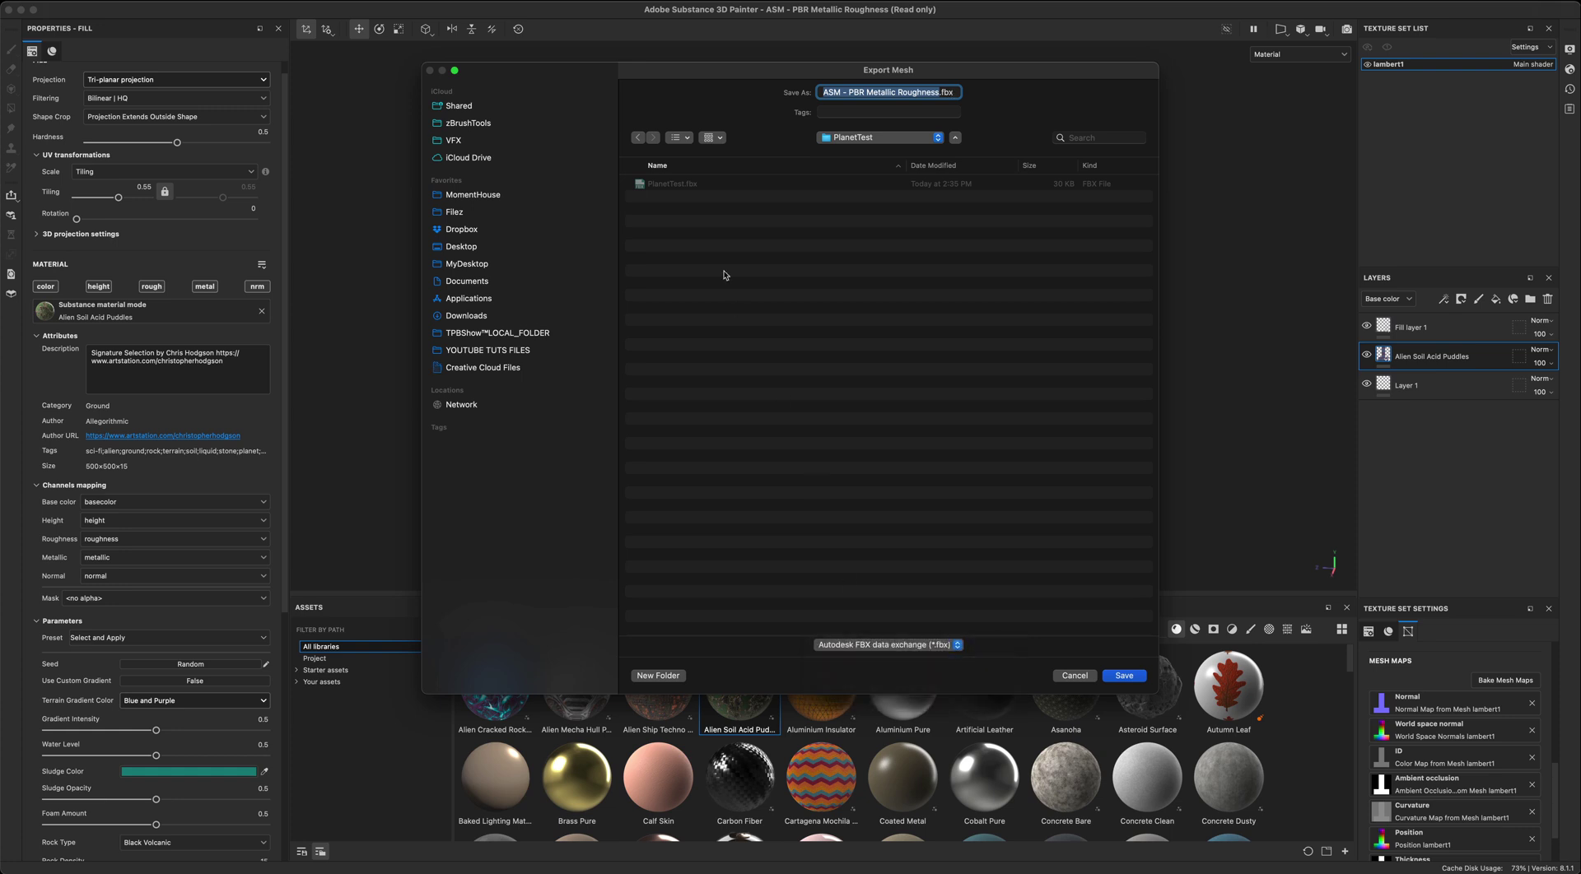
pyautogui.click(677, 184)
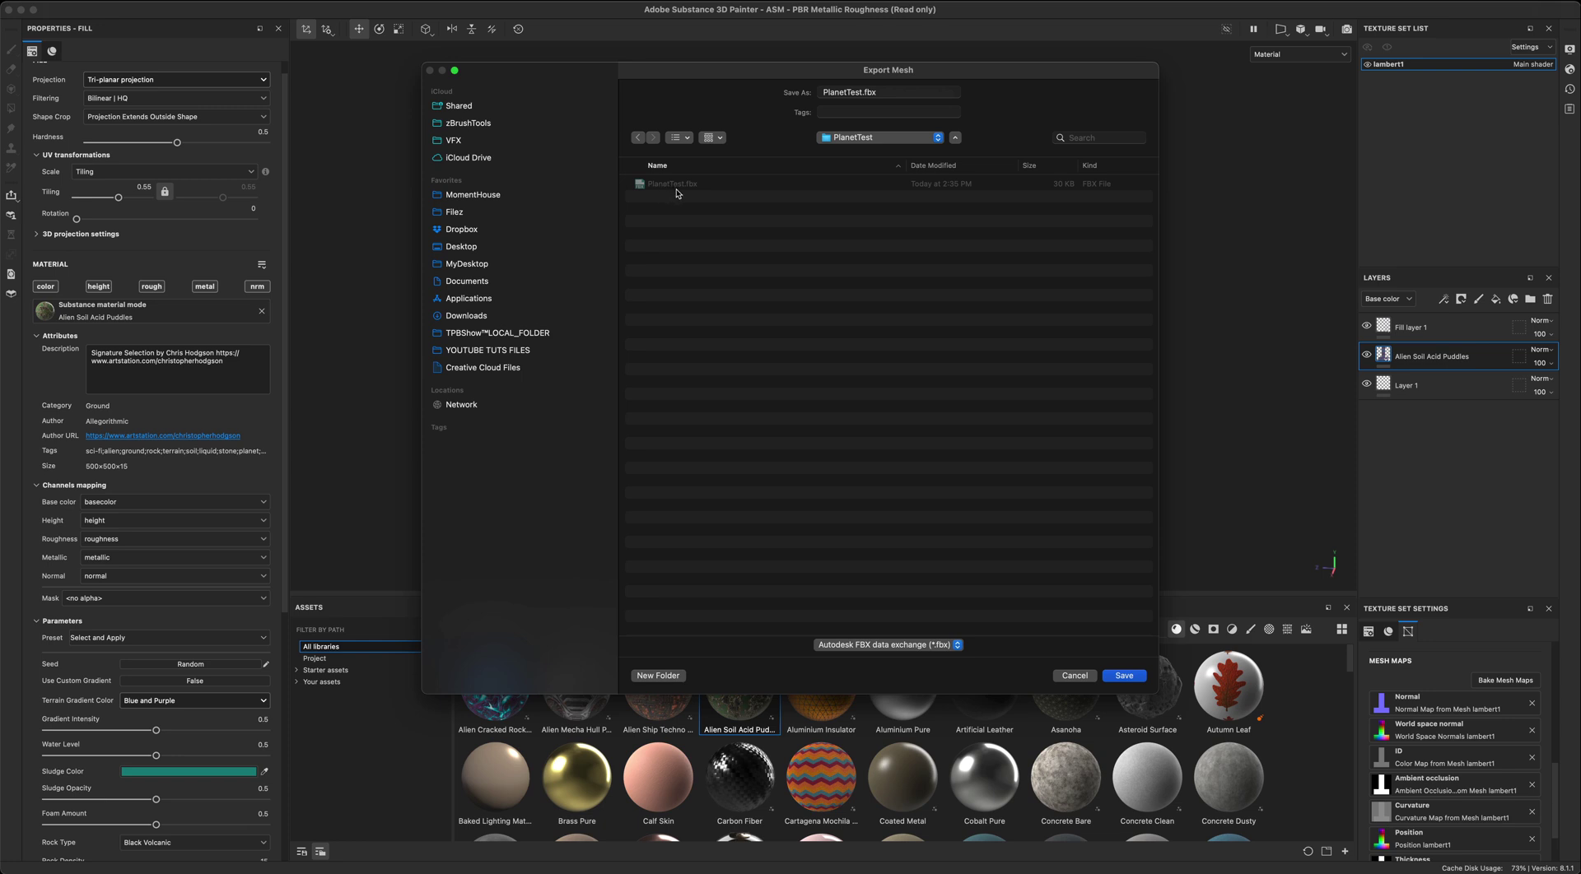
pyautogui.click(1123, 676)
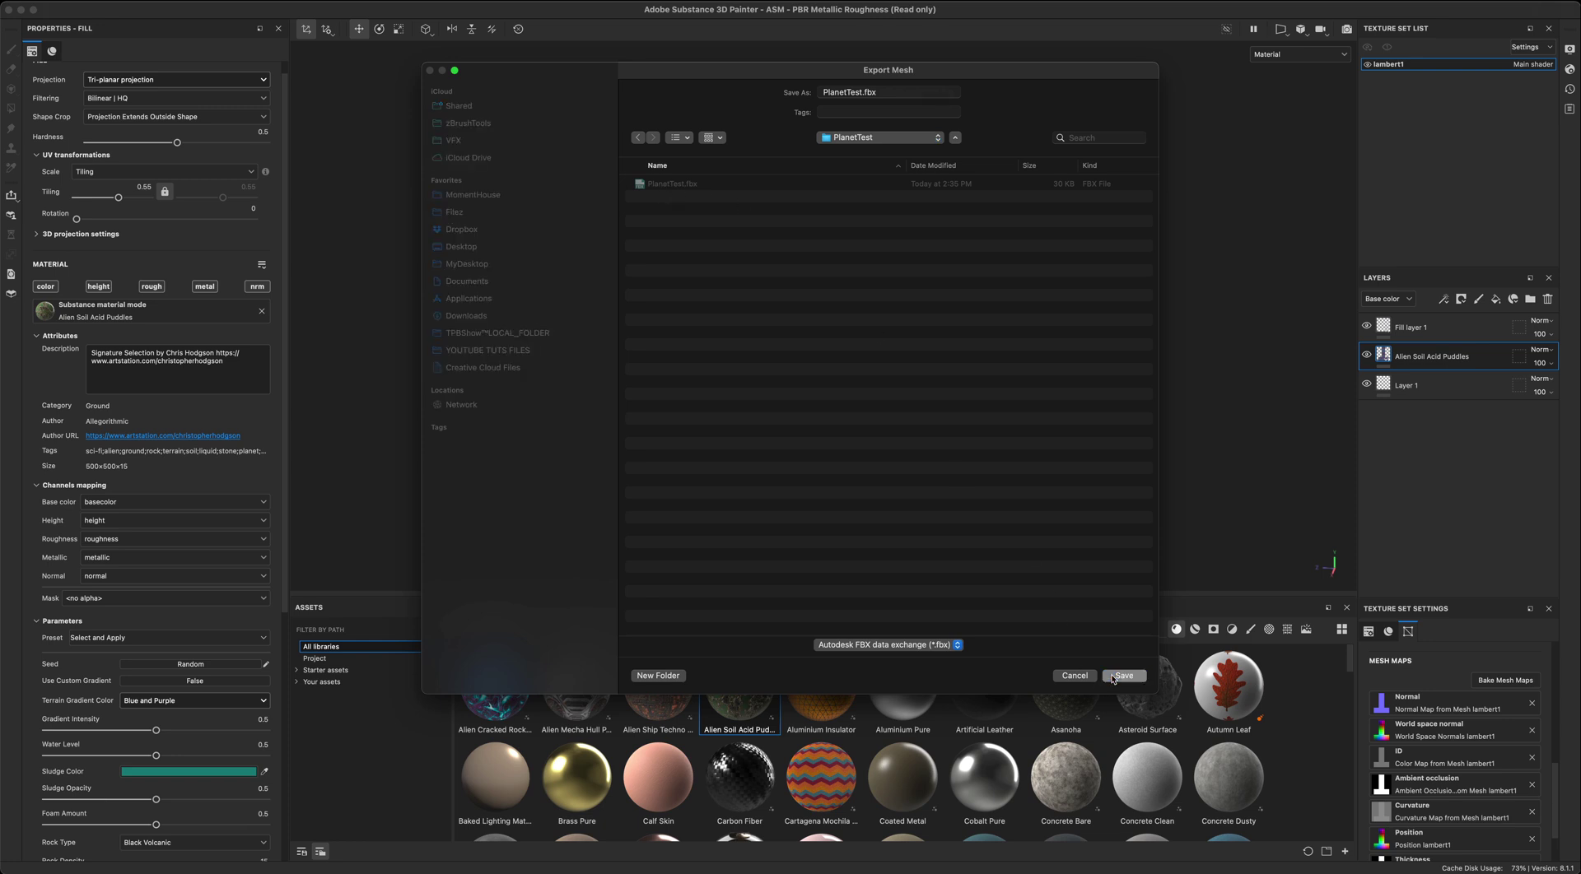
pyautogui.click(826, 440)
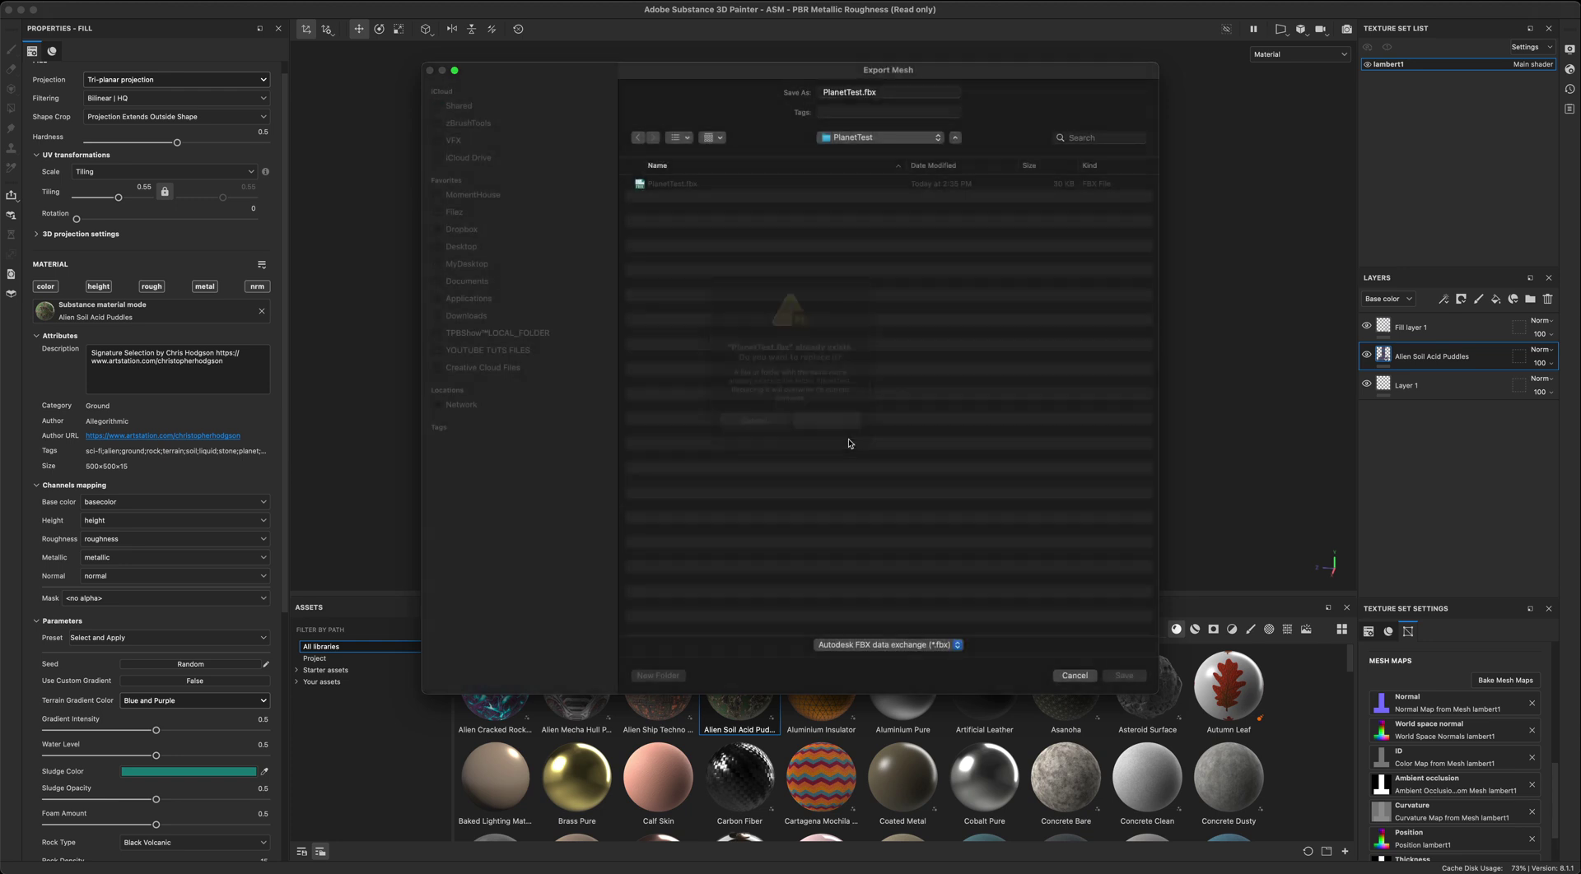
pyautogui.click(790, 447)
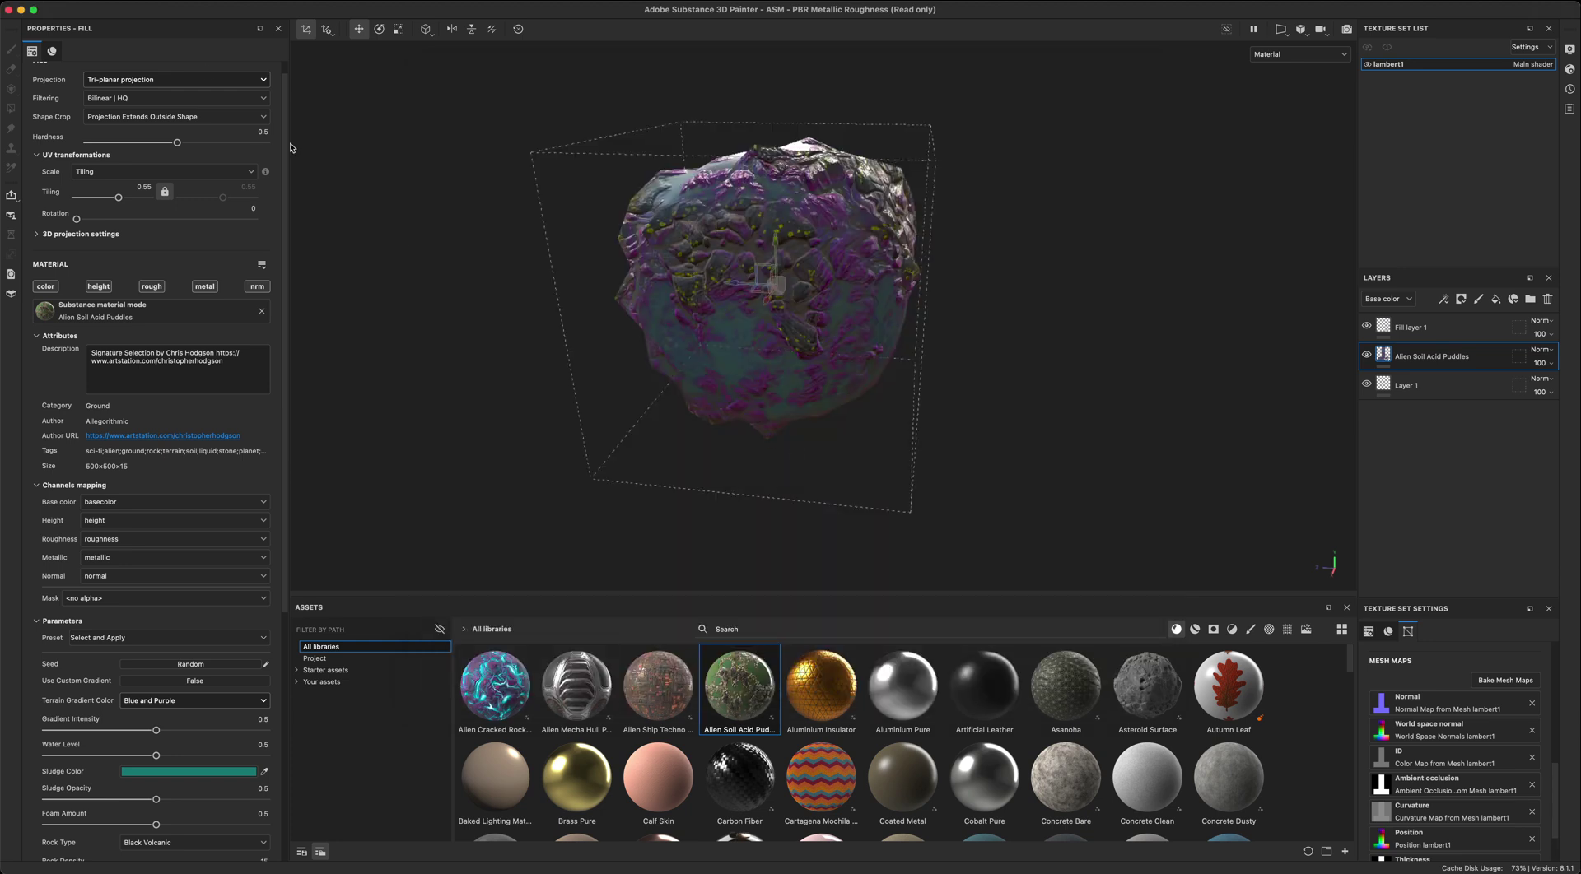
# Step: Configure the texture export with Dilation + default background color padding and a size of 2048
pyautogui.click(141, 1)
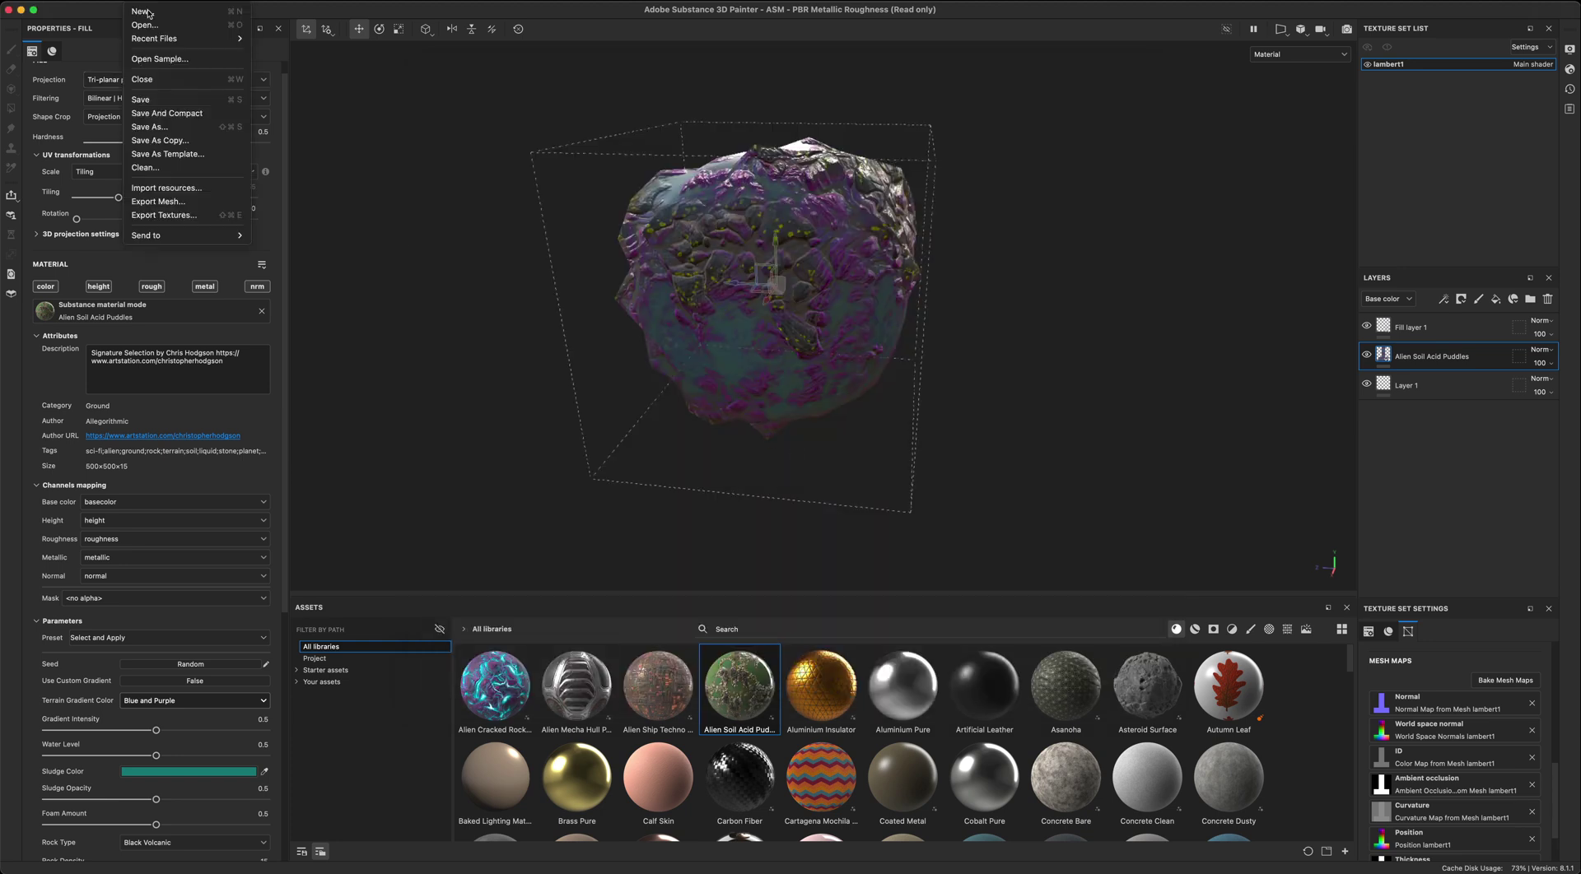
pyautogui.click(192, 216)
pyautogui.click(192, 215)
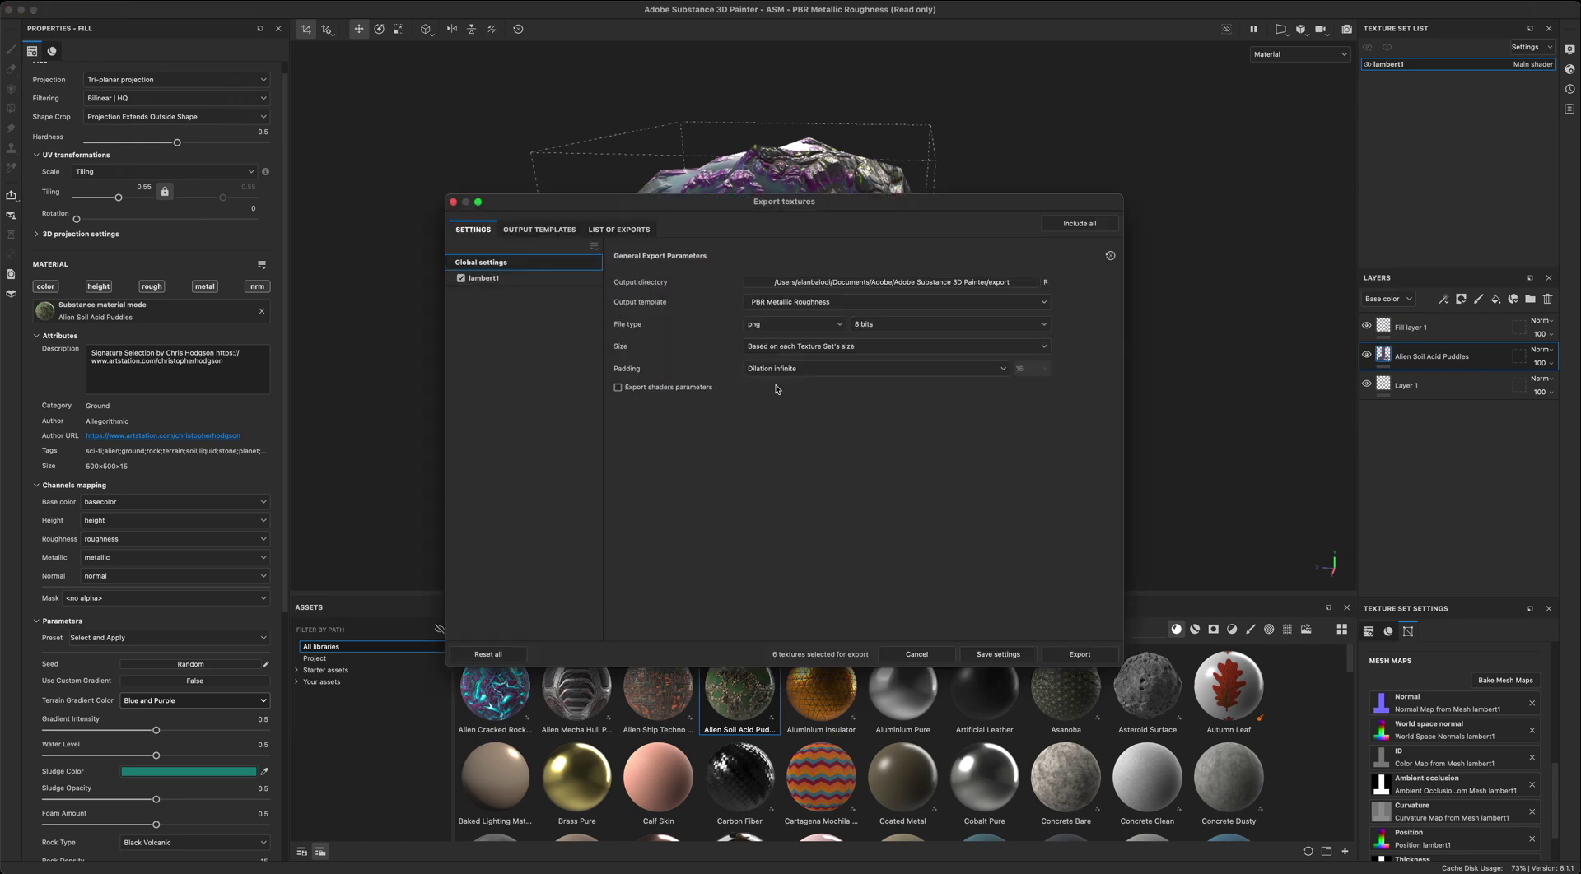
pyautogui.click(791, 371)
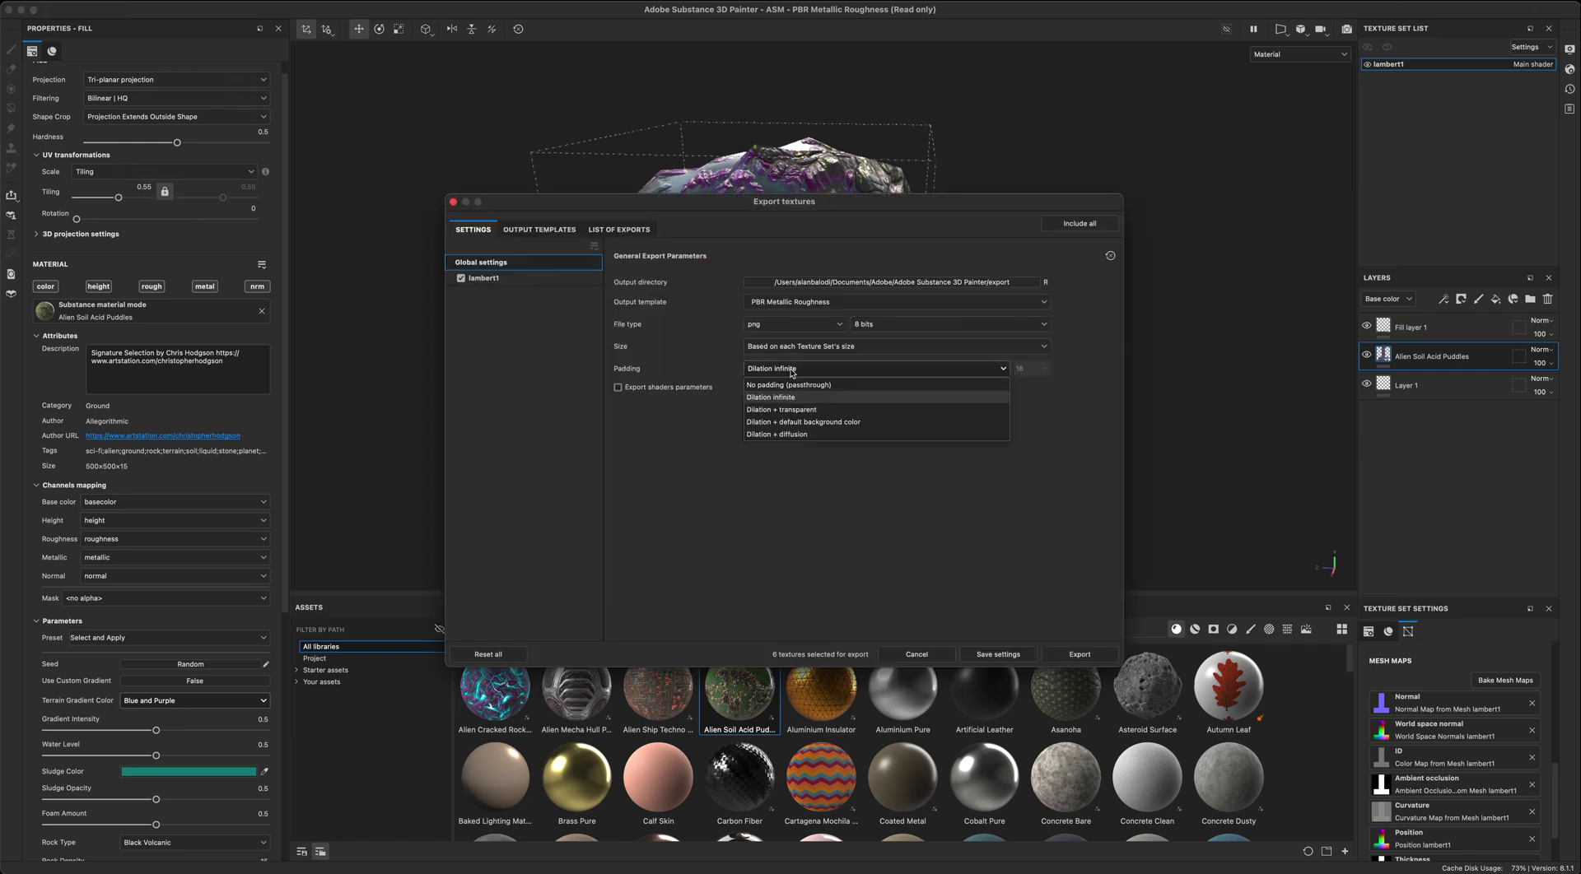
pyautogui.click(835, 423)
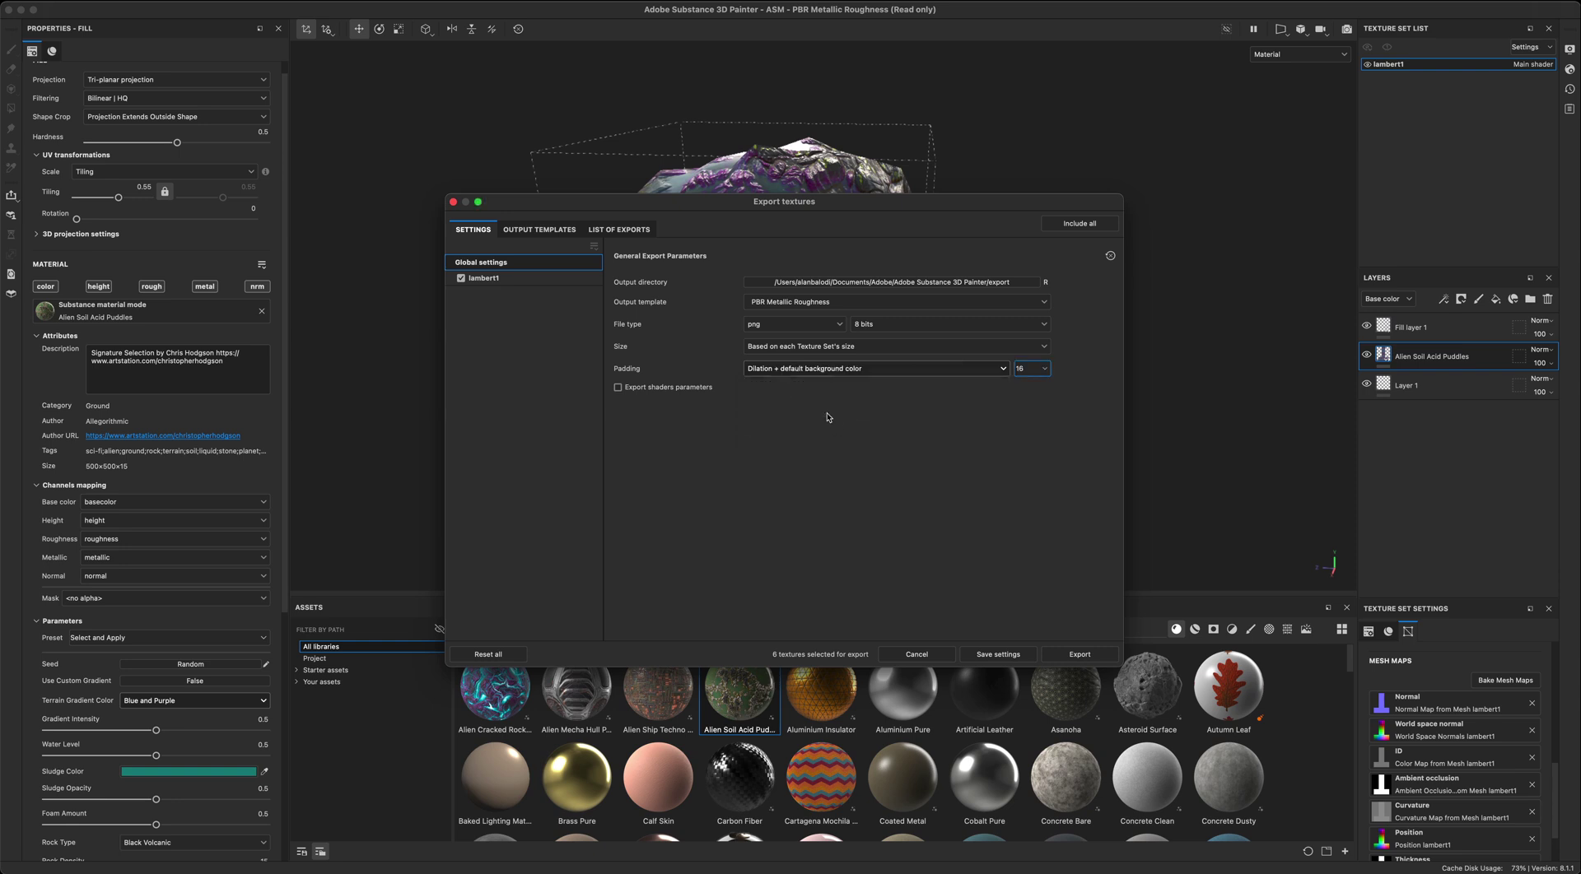
pyautogui.click(802, 349)
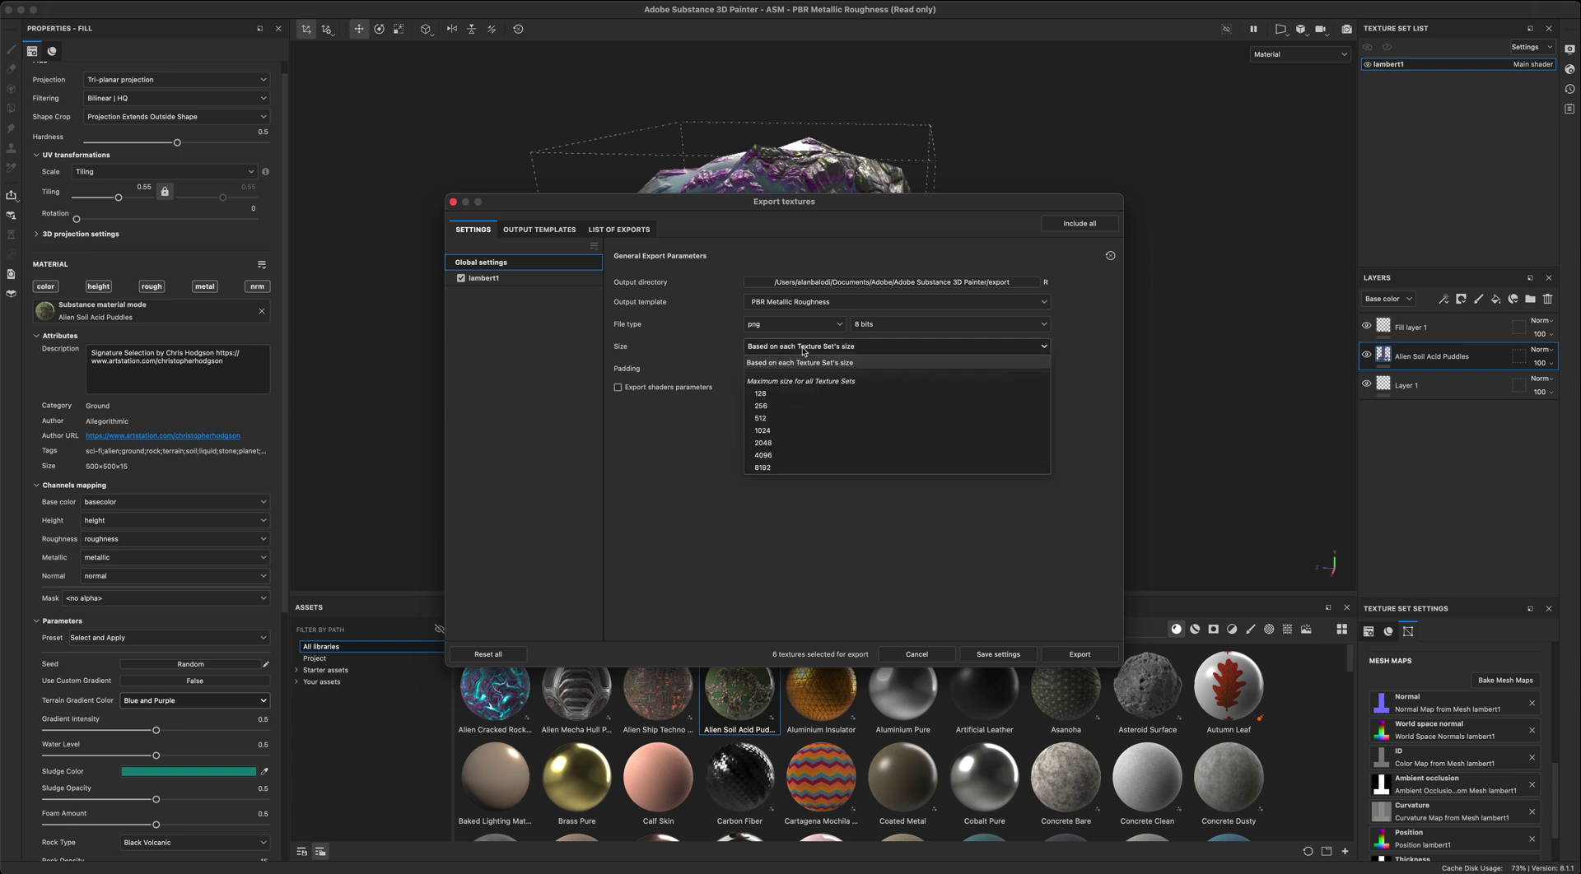
pyautogui.click(804, 444)
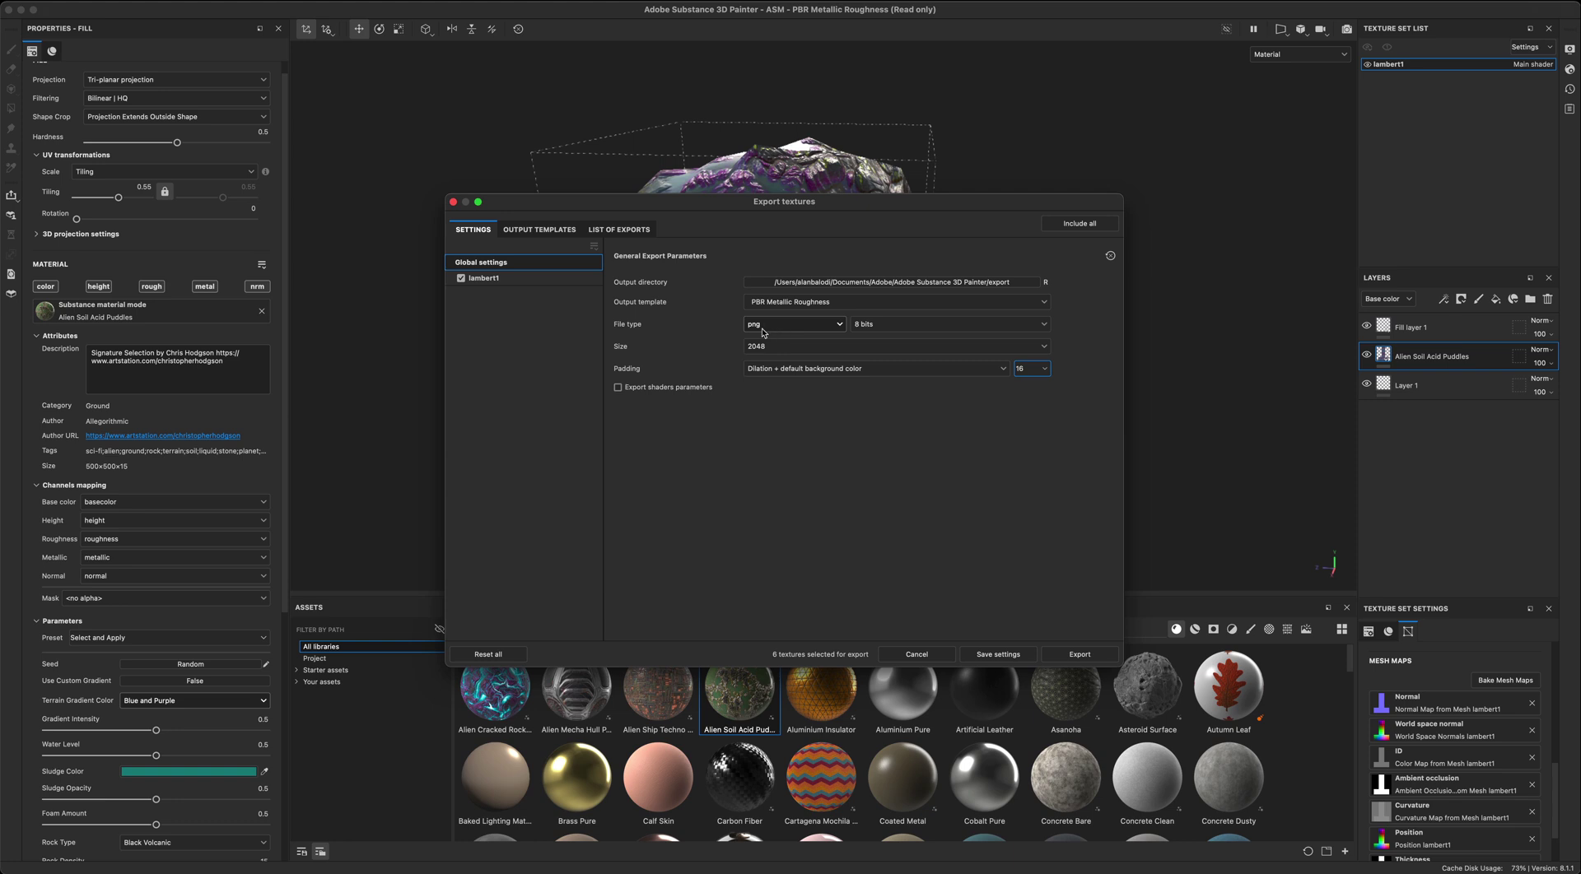
# Step: Set the texture output directory to the PlanetTest folder and show the lambert1 texture set's output maps
pyautogui.click(850, 282)
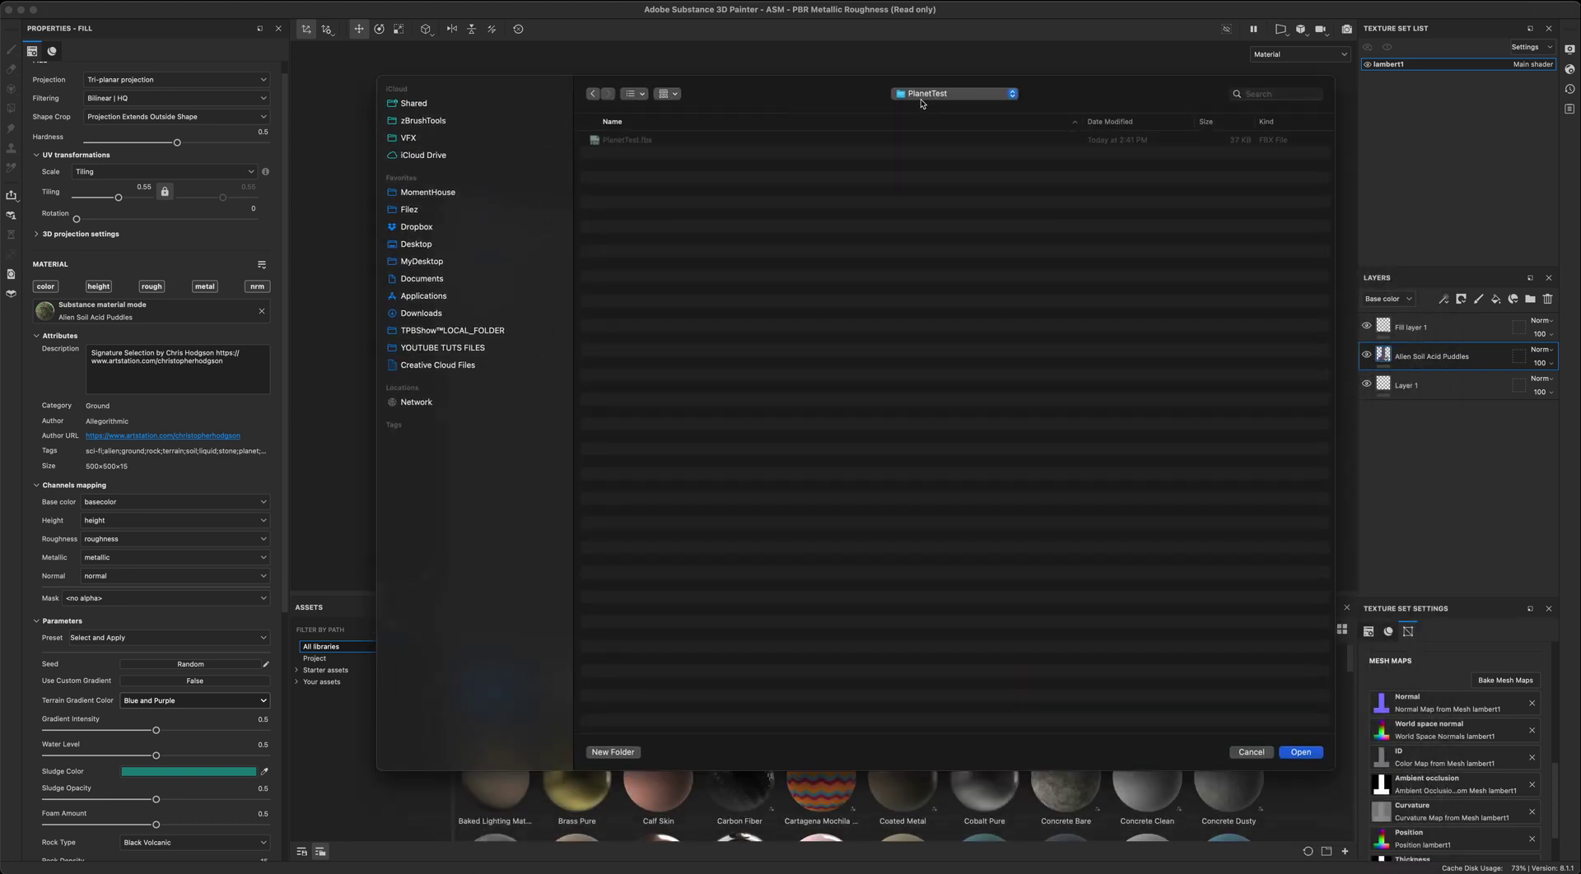
pyautogui.click(1299, 752)
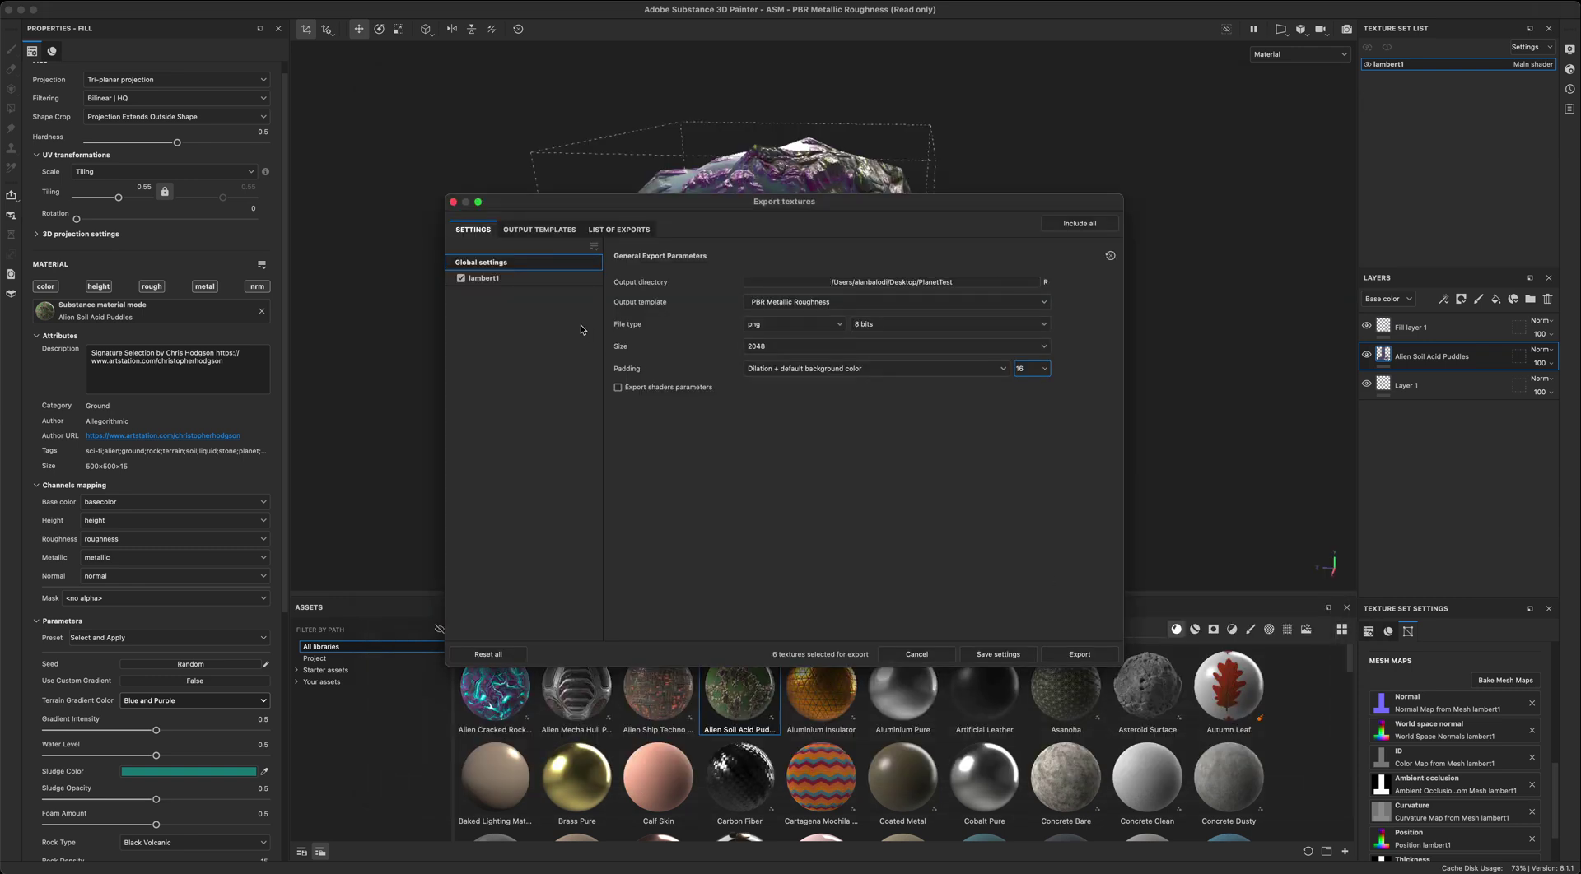
pyautogui.click(535, 282)
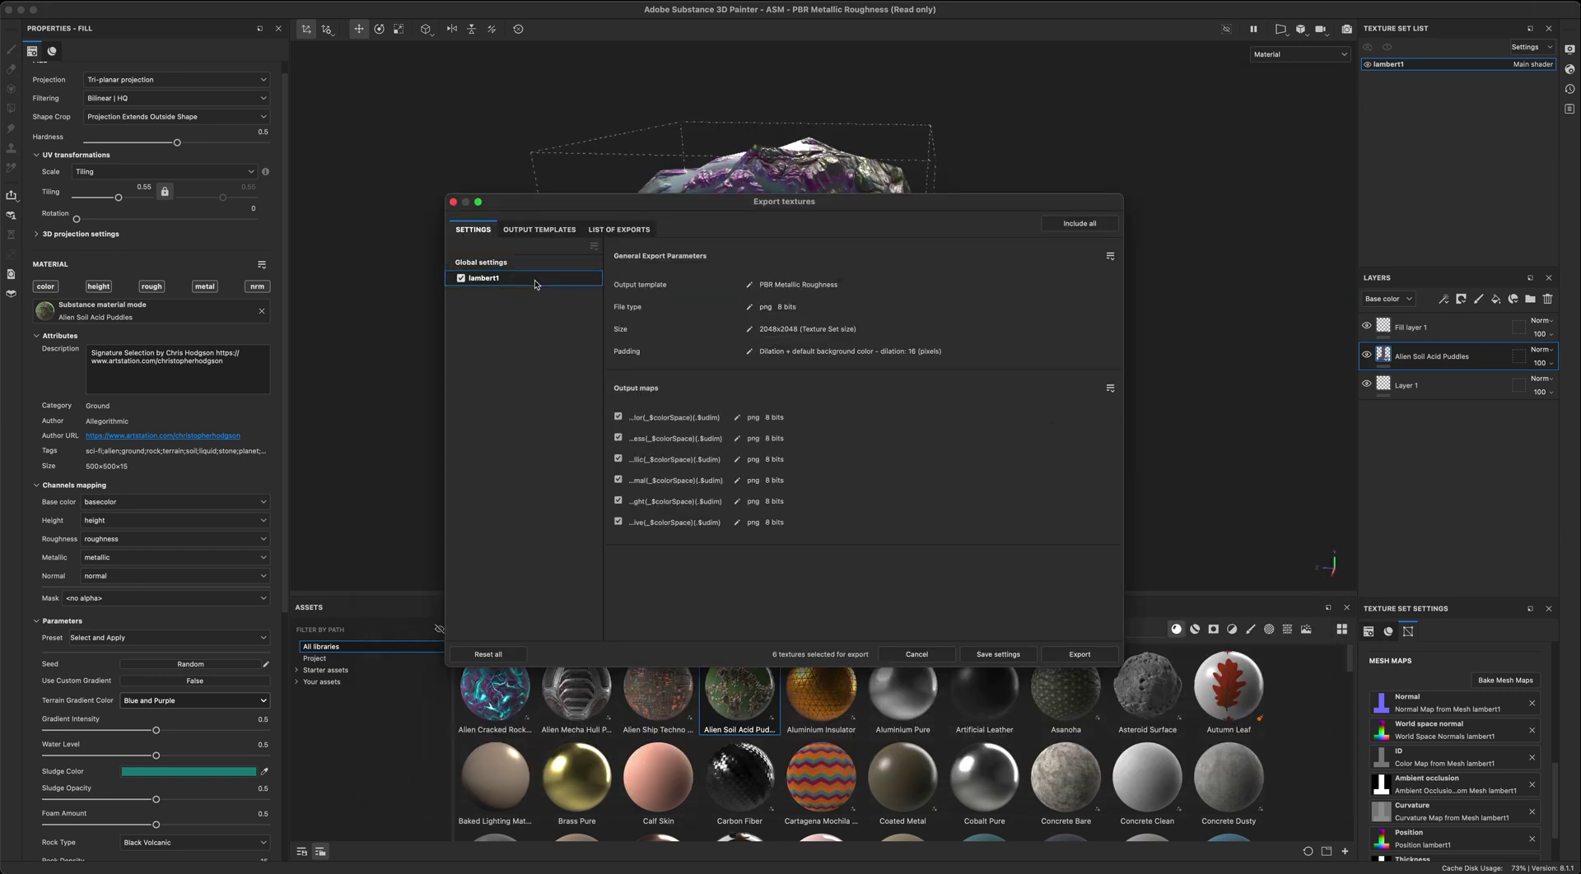
# Step: Check the global export settings, export the lambert1 texture set's maps to the PlanetTest folder, and save the export settings
pyautogui.click(506, 262)
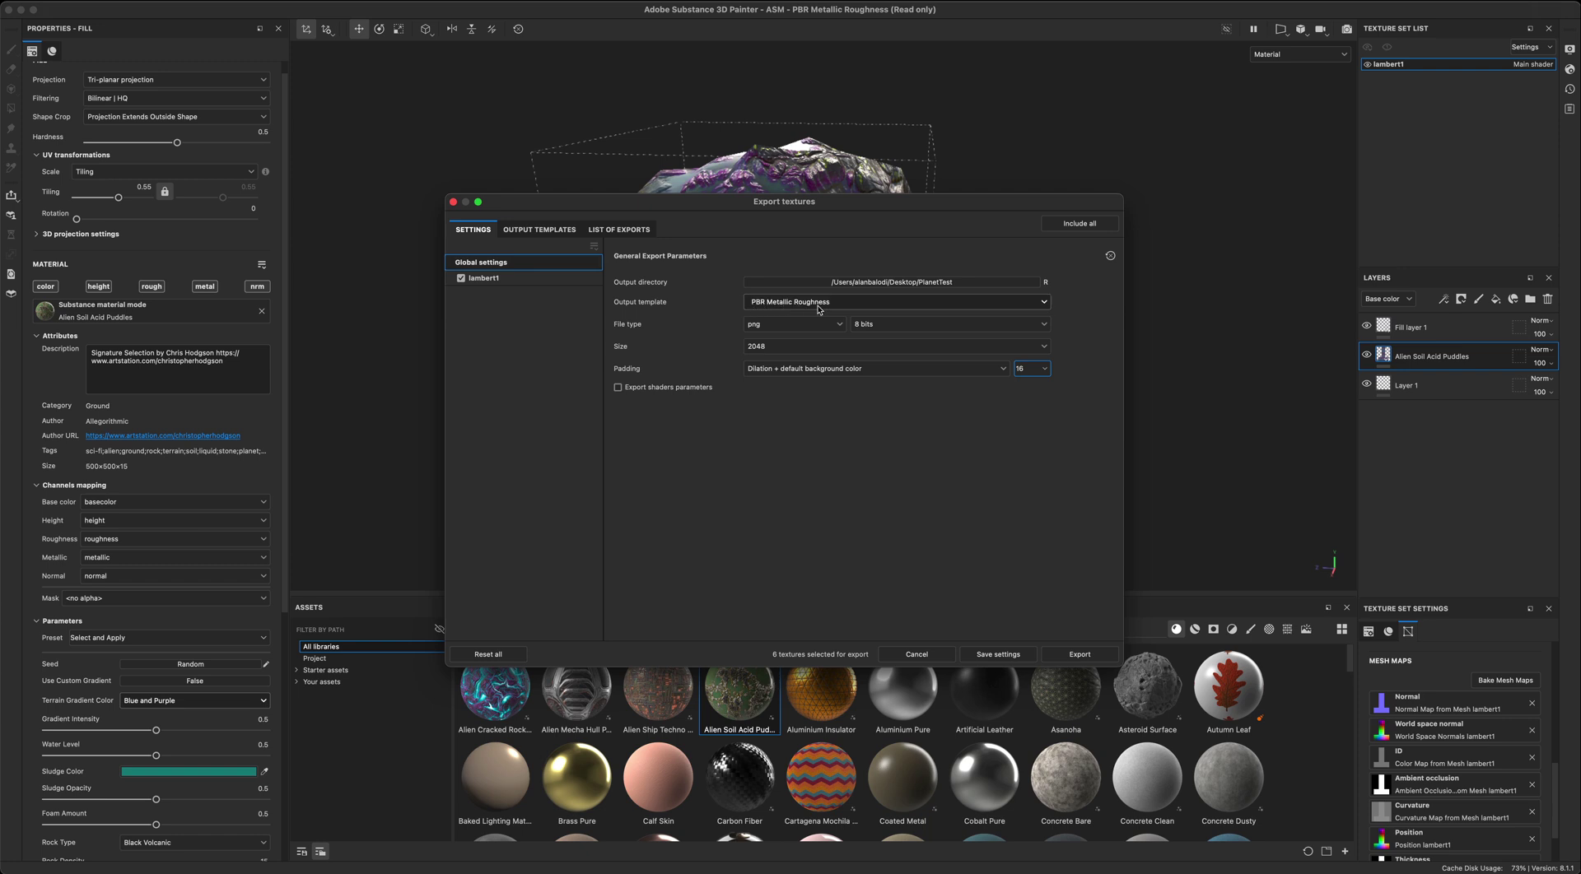
pyautogui.click(537, 279)
pyautogui.click(1091, 655)
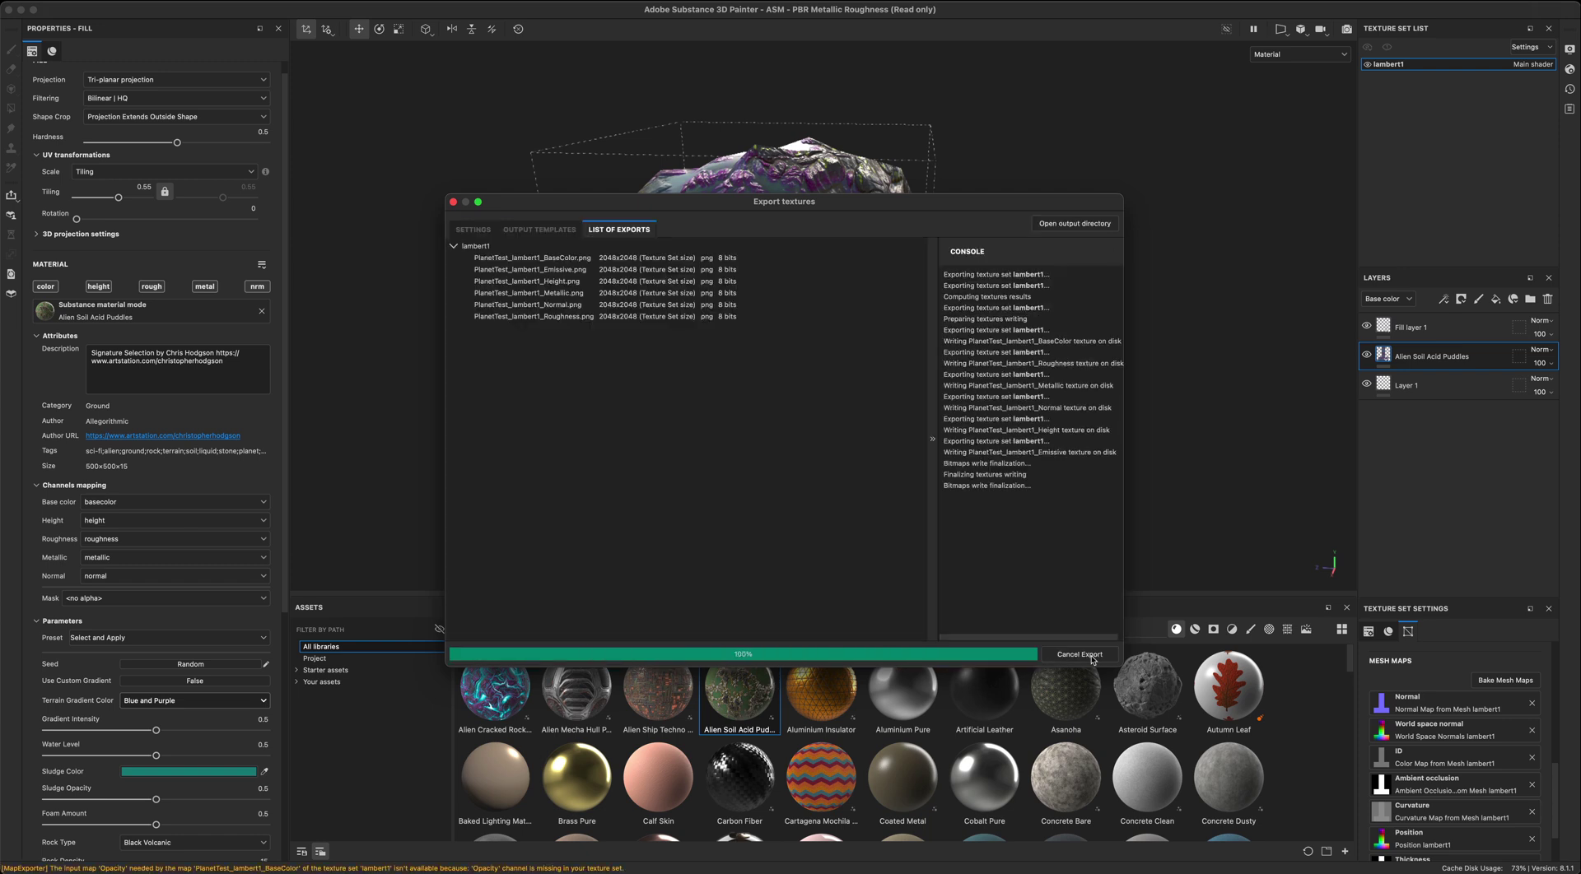
pyautogui.click(1017, 656)
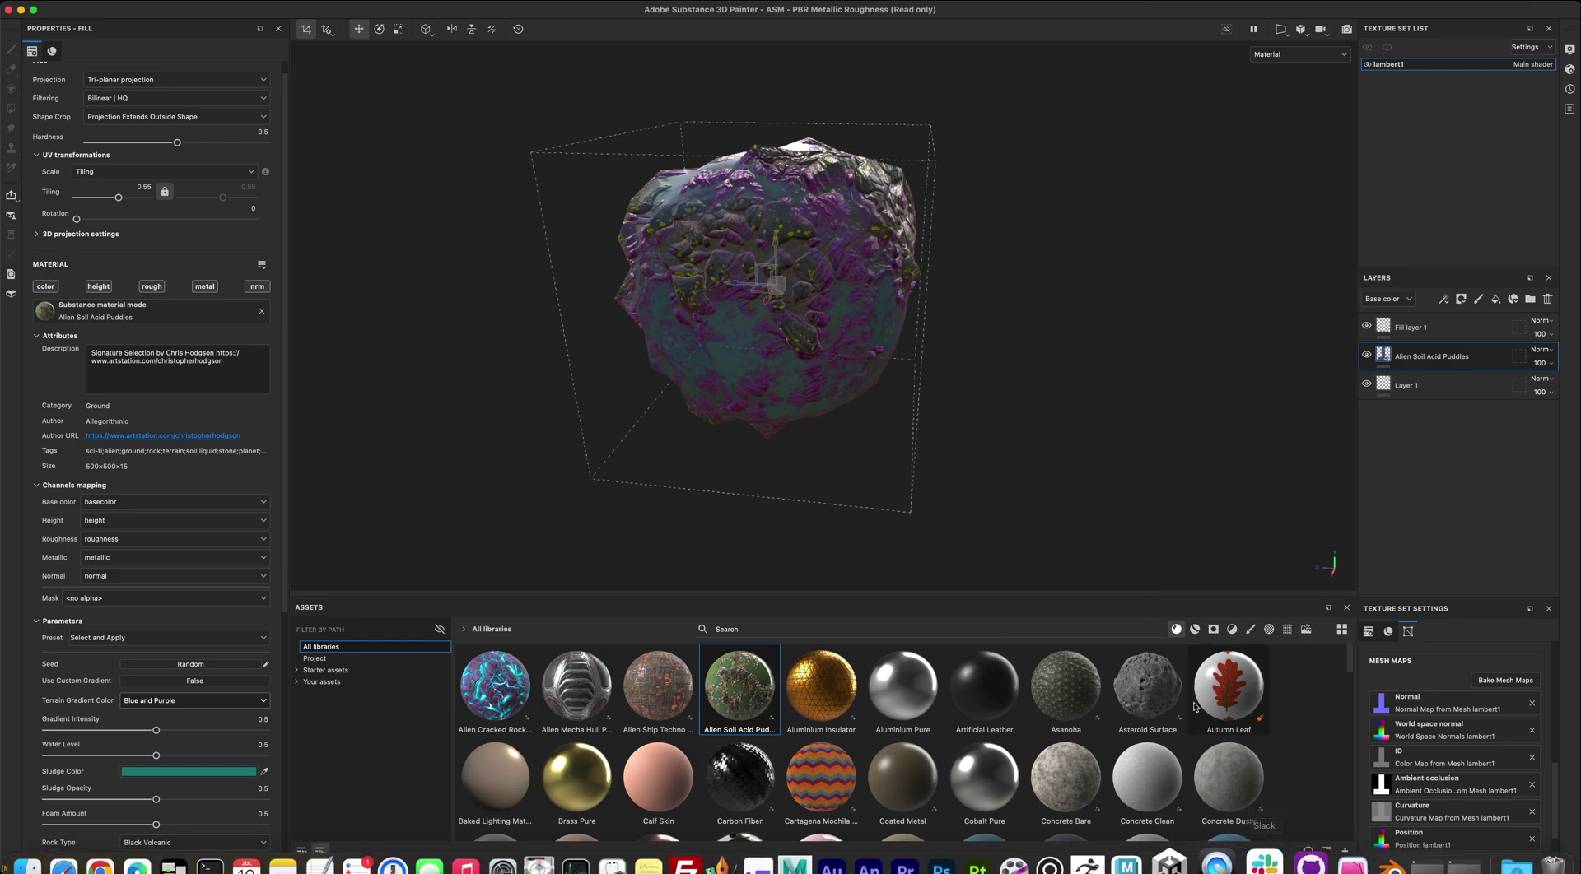
# Step: Switch to Maya and apply Substance's Arnold workflow to the PlanetTest BaseColor, Height, Metallic, Normal and Roughness maps
pyautogui.click(924, 568)
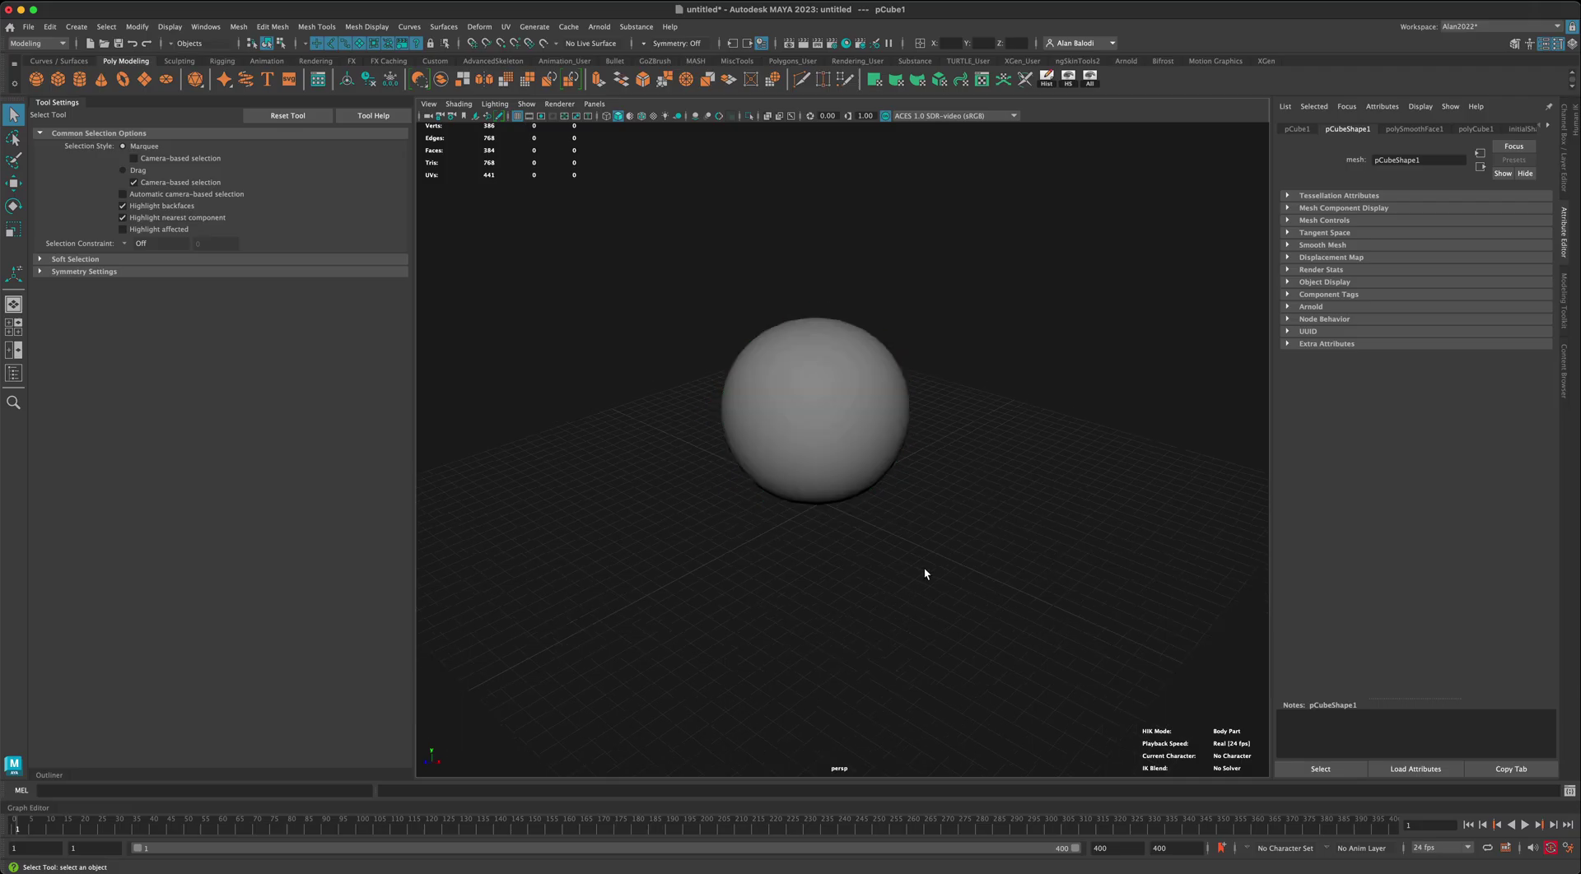
pyautogui.click(924, 566)
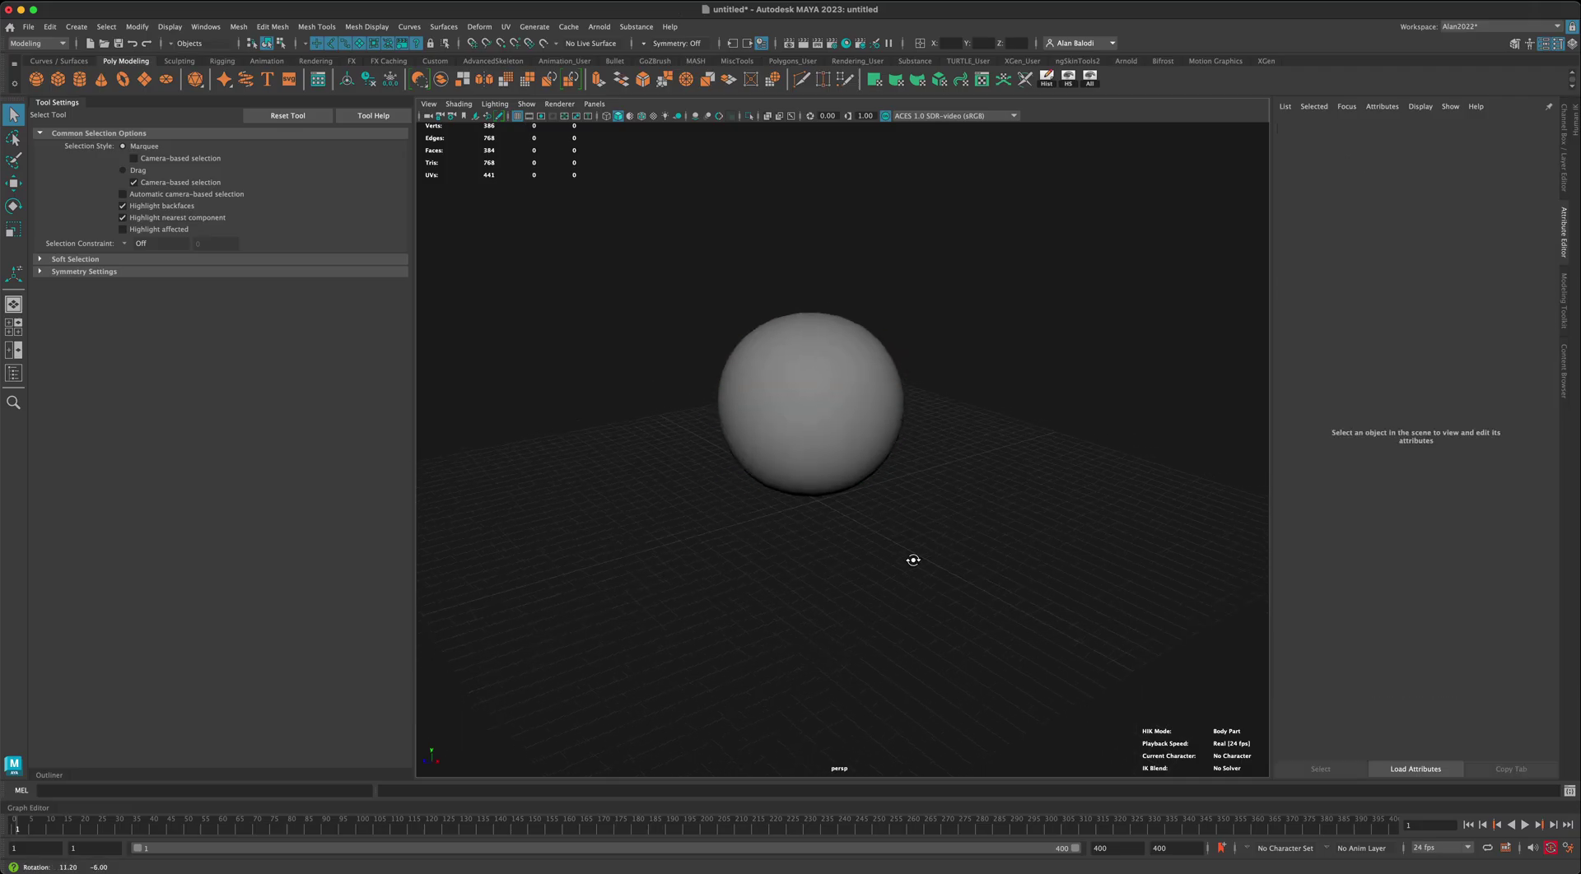
pyautogui.keyDown('alt'); pyautogui.moveTo(917, 575); pyautogui.dragTo(913, 511); pyautogui.keyUp('alt')
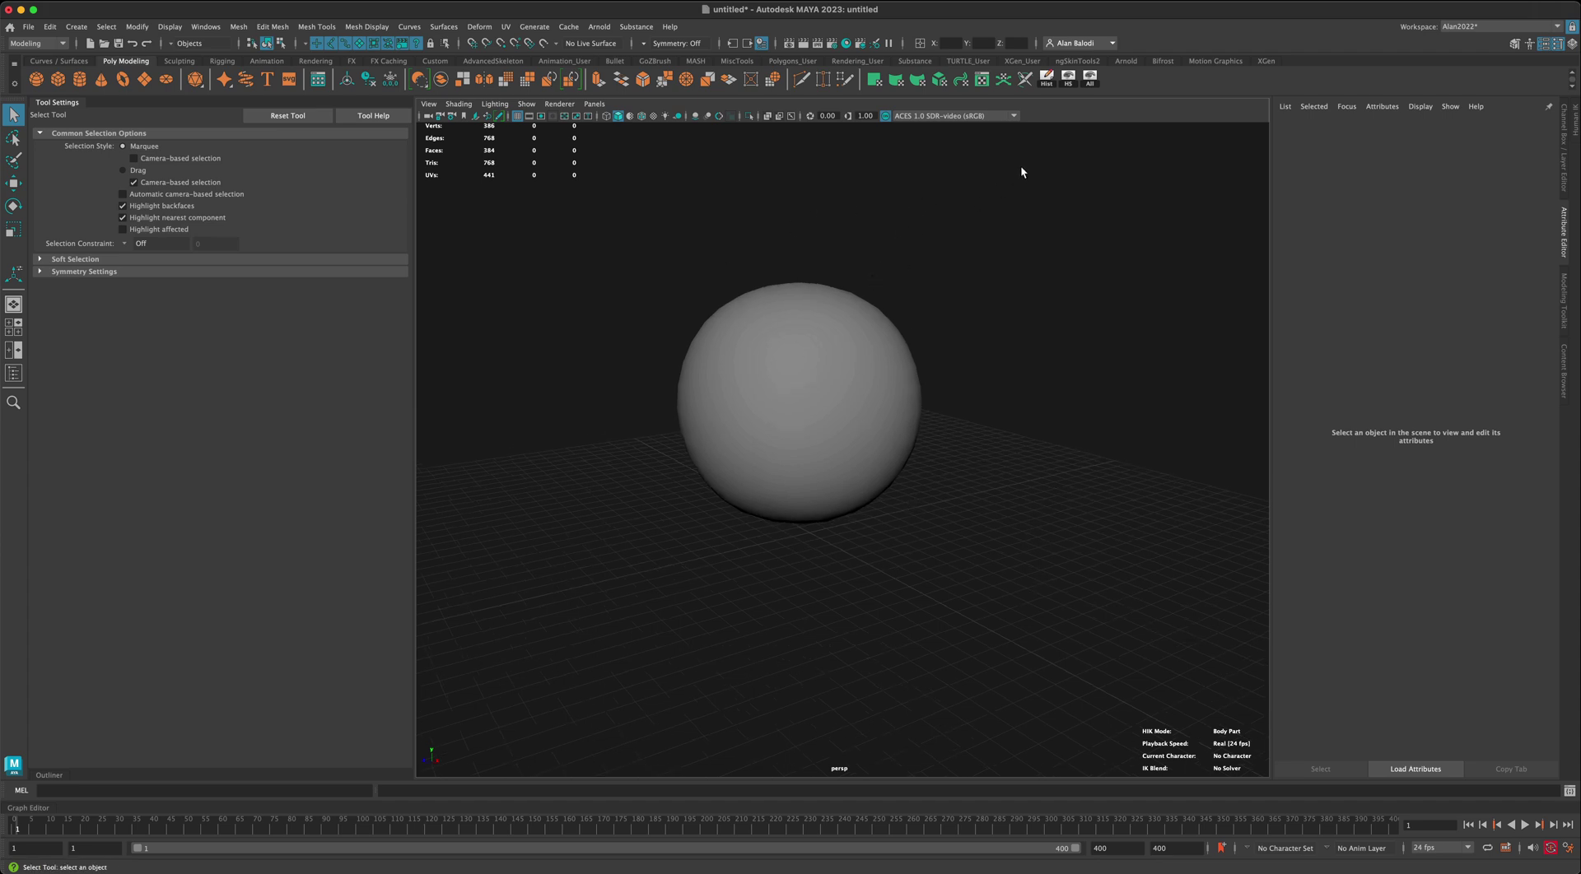
pyautogui.click(913, 60)
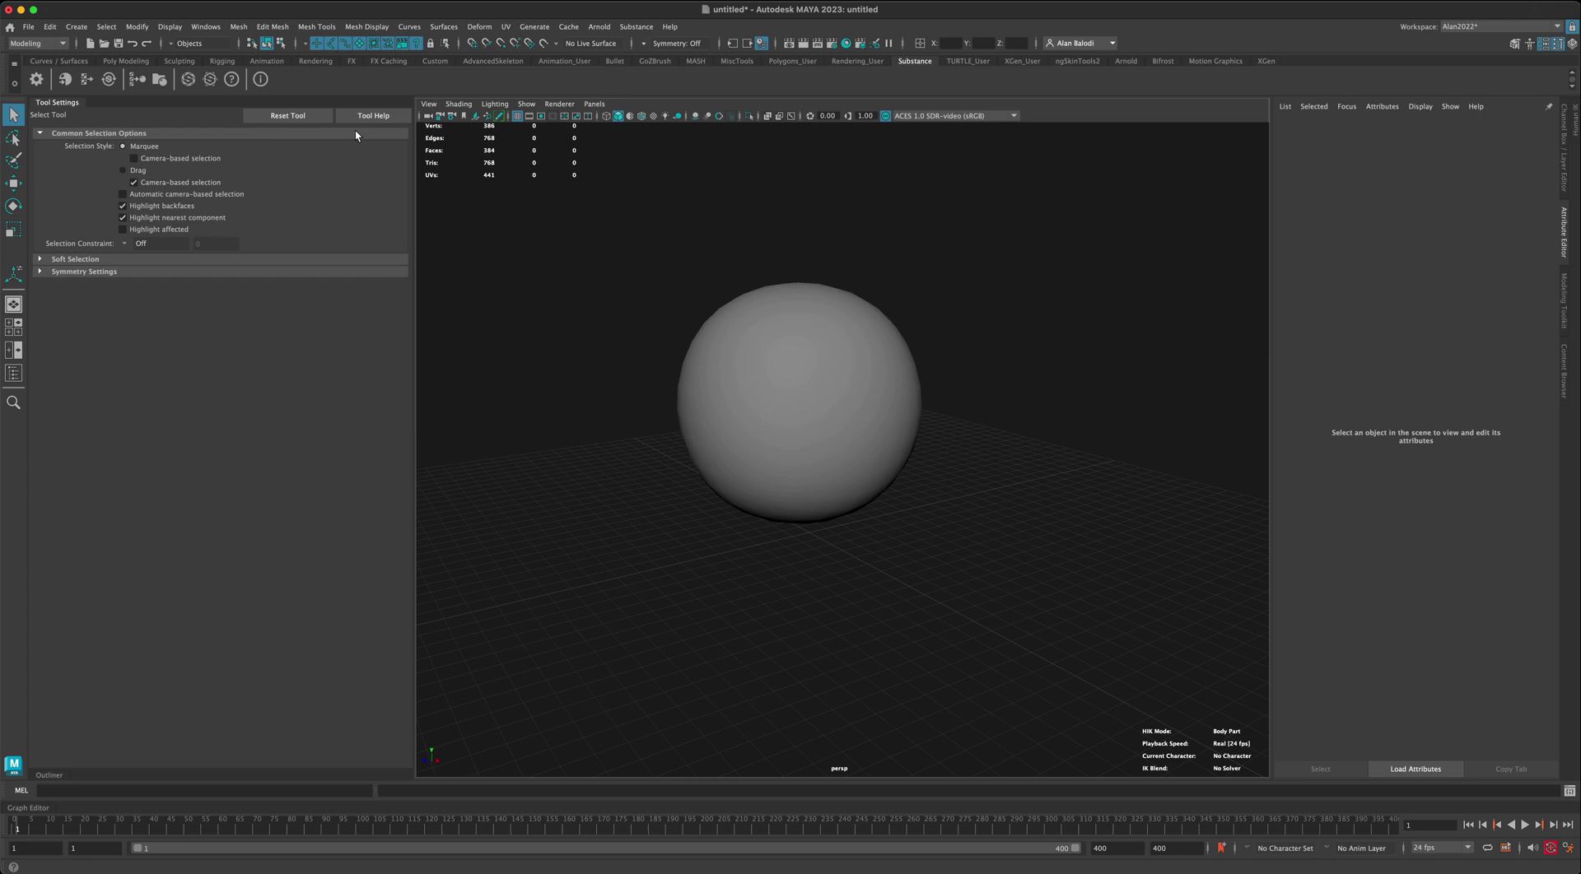
pyautogui.click(135, 82)
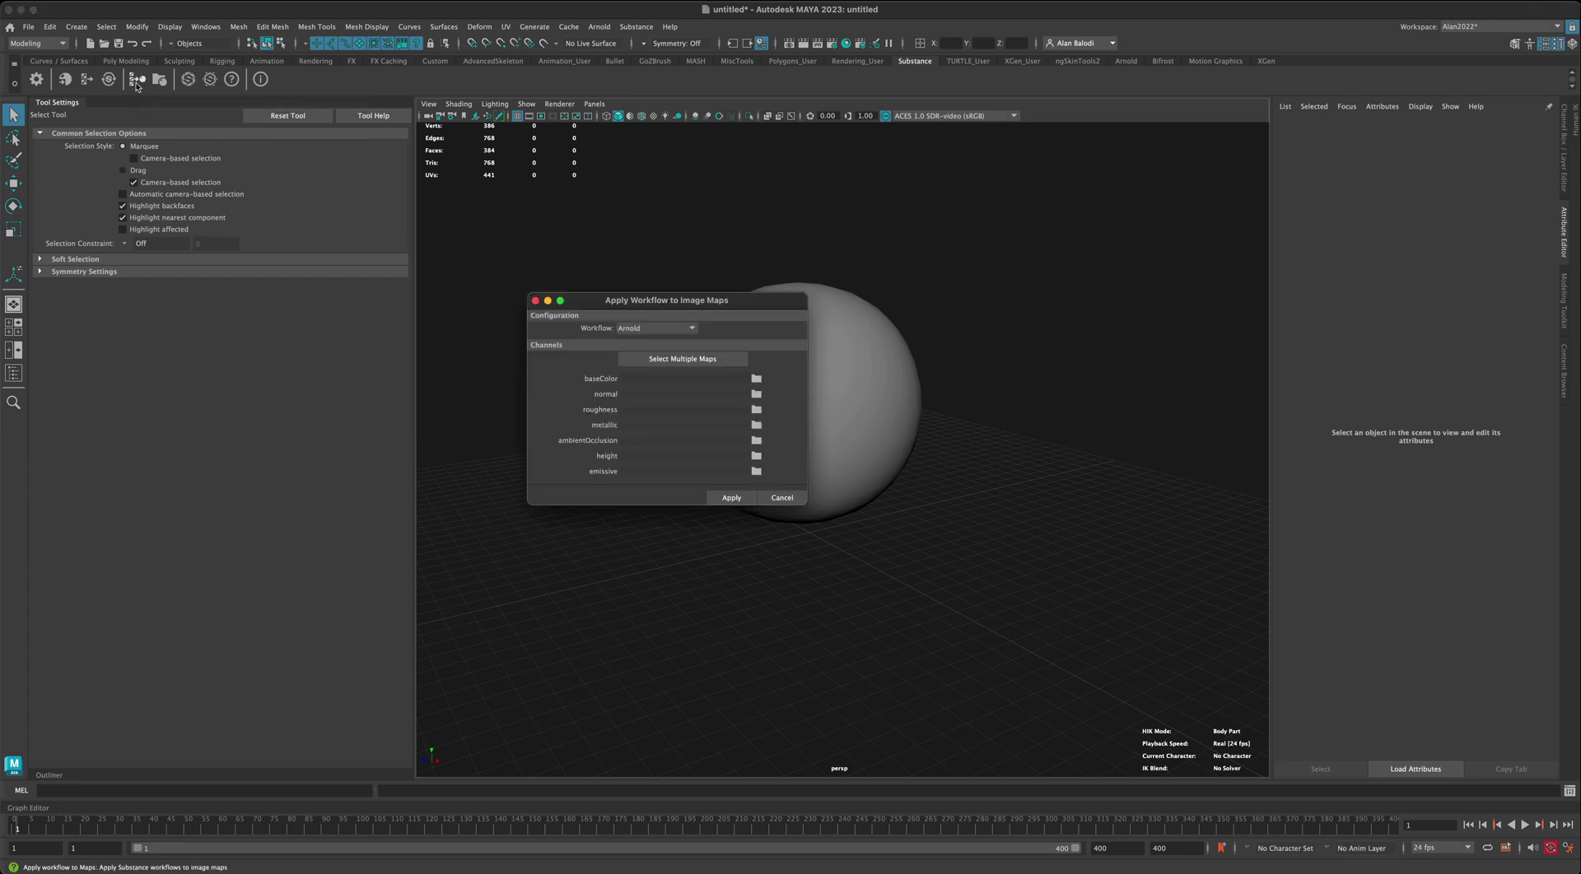
pyautogui.click(696, 359)
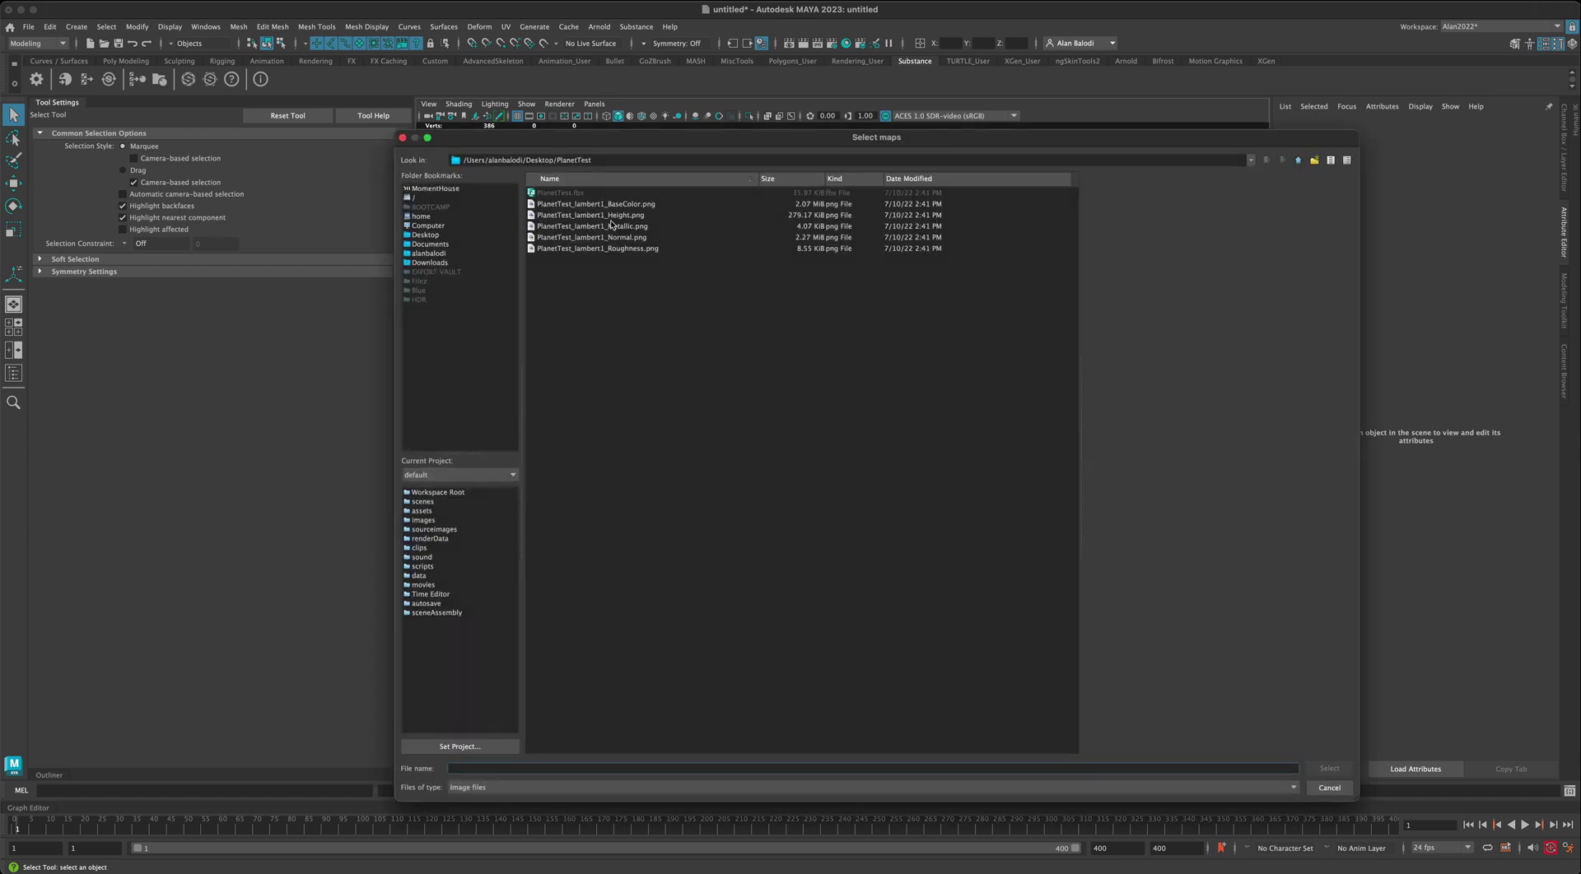
pyautogui.moveTo(699, 281); pyautogui.dragTo(646, 206)
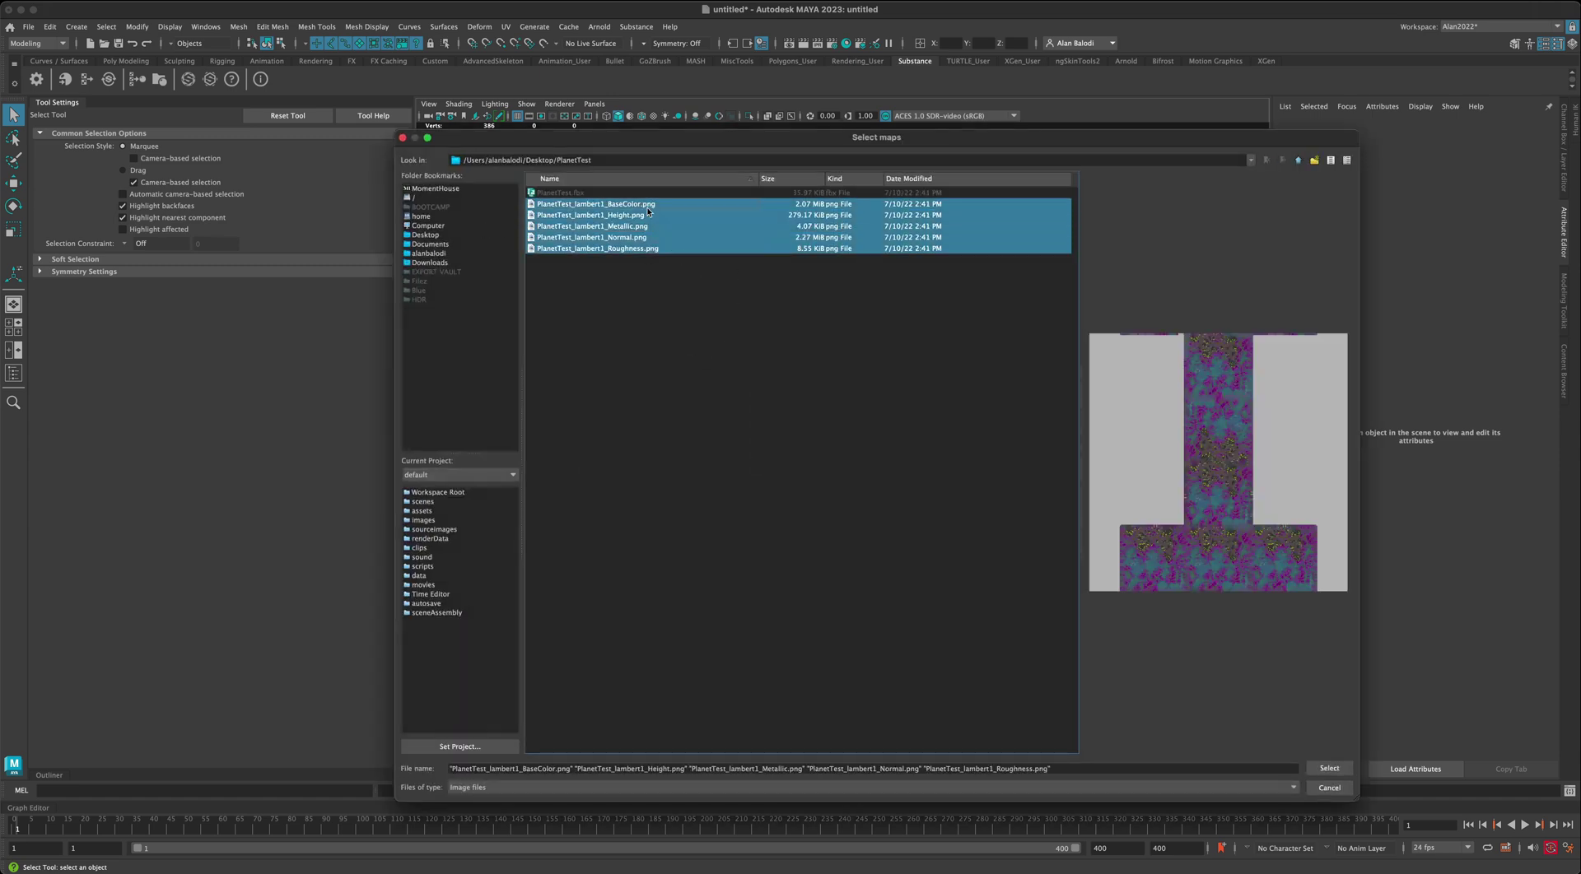
pyautogui.click(1329, 768)
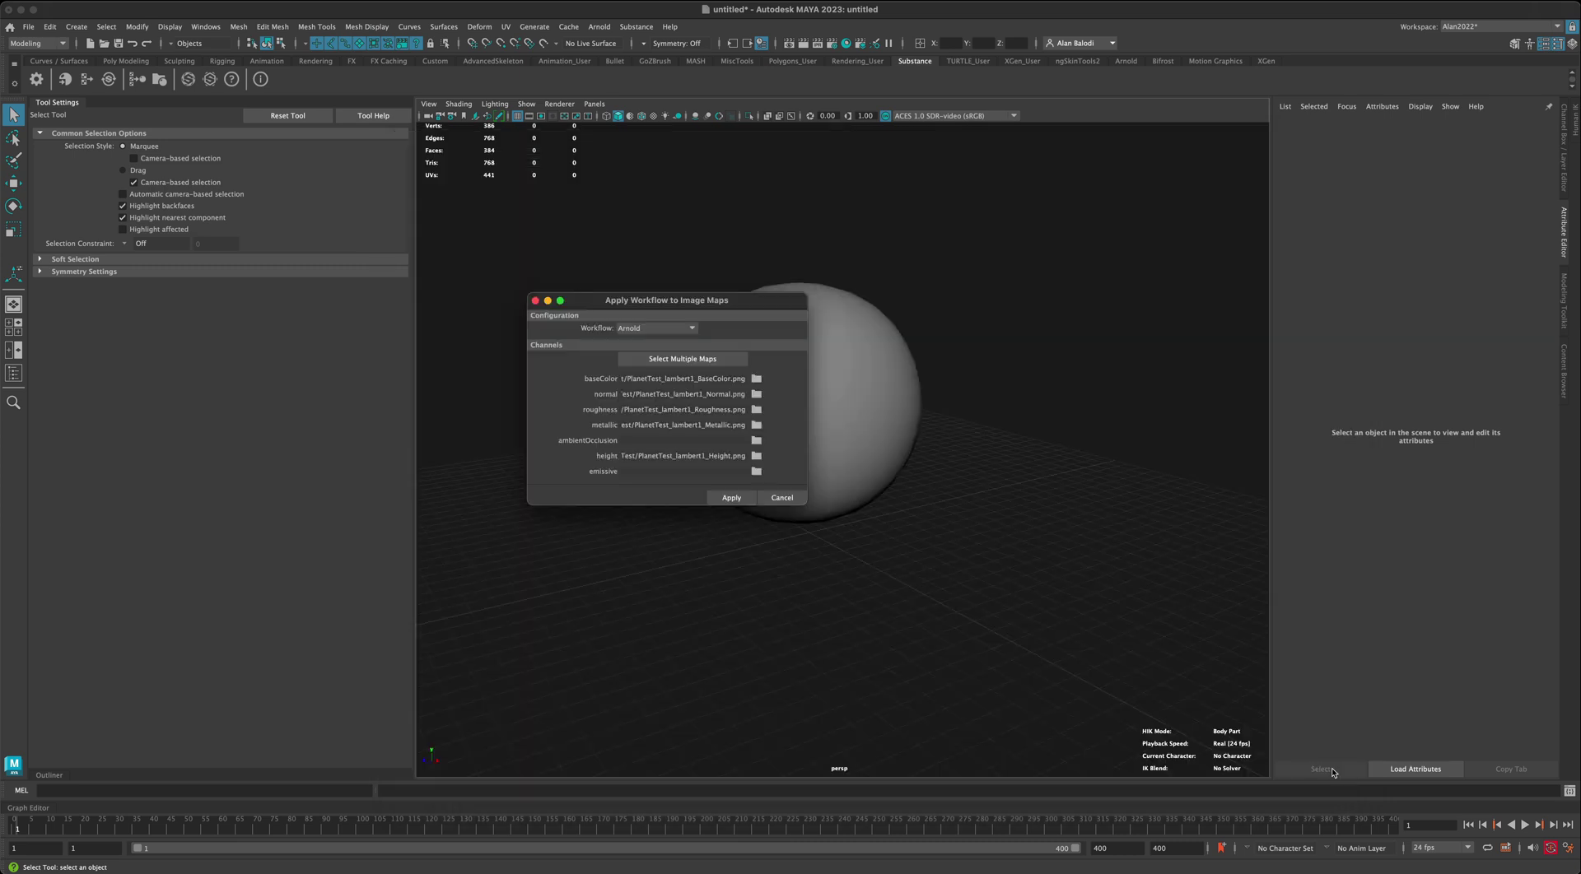
pyautogui.click(731, 498)
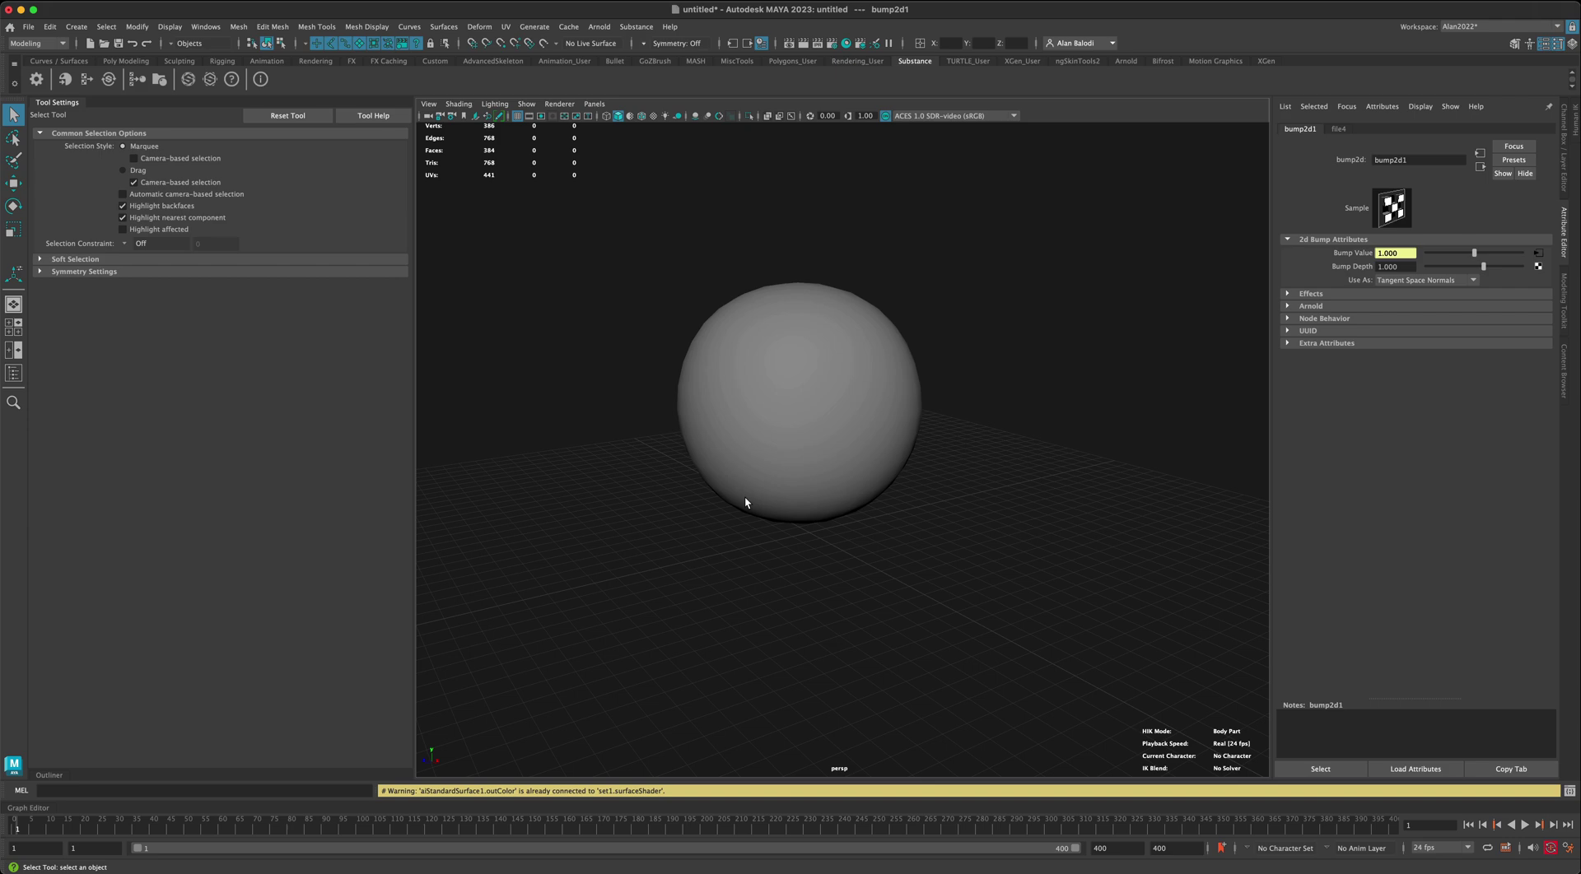
# Step: Assign the existing aiStandardSurface1 material to the sphere and display it textured in the viewport
pyautogui.click(858, 362)
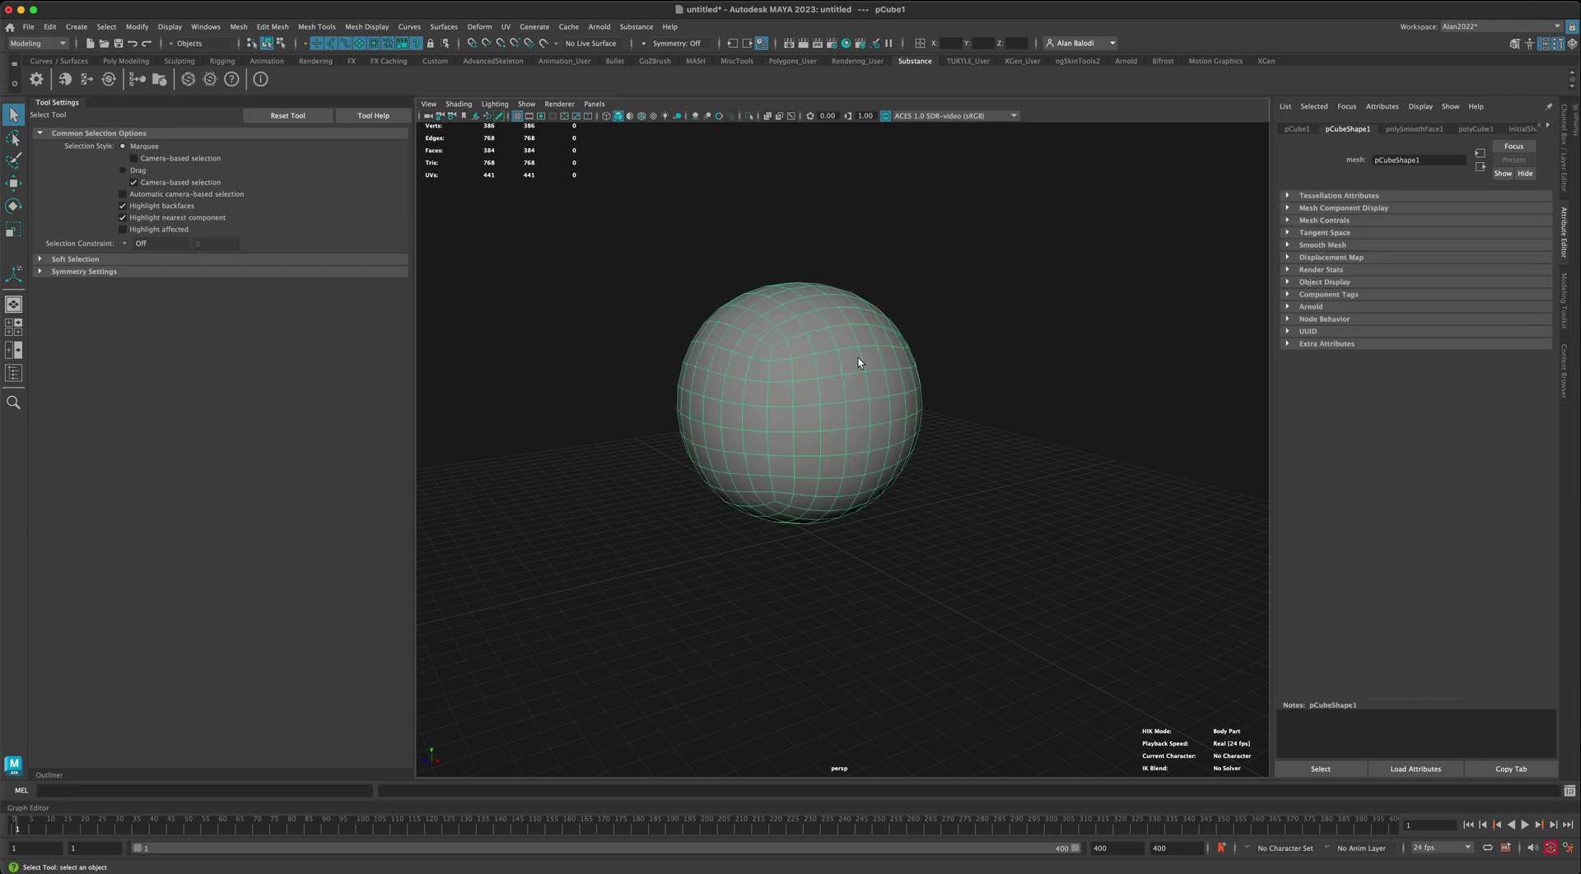
pyautogui.moveTo(816, 334); pyautogui.dragTo(891, 680, button='right')
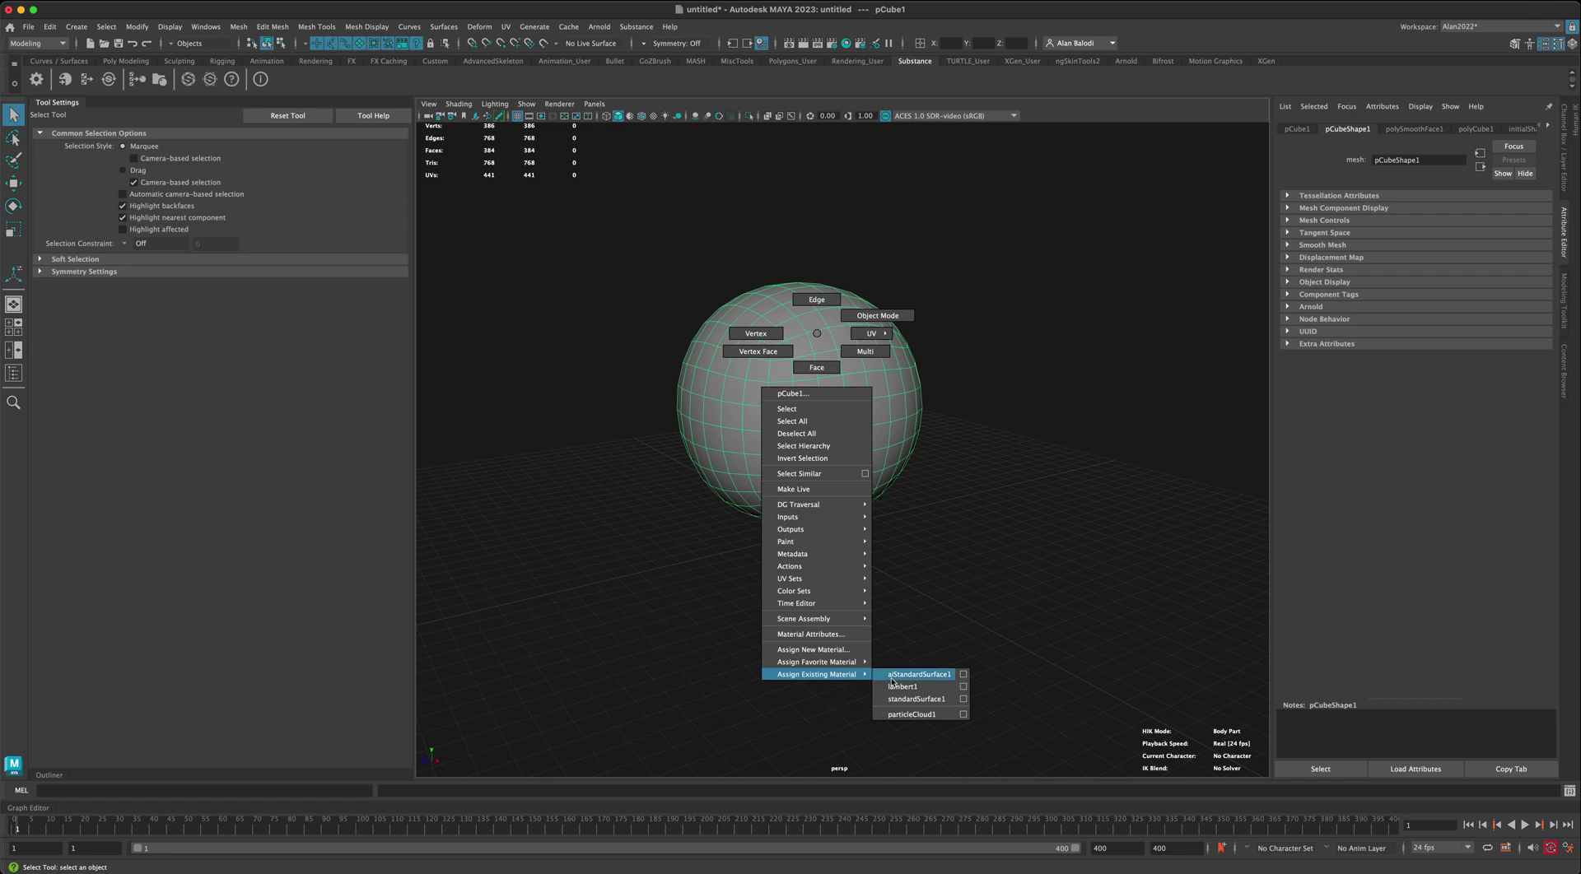
pyautogui.moveTo(923, 681); pyautogui.dragTo(921, 676, button='right')
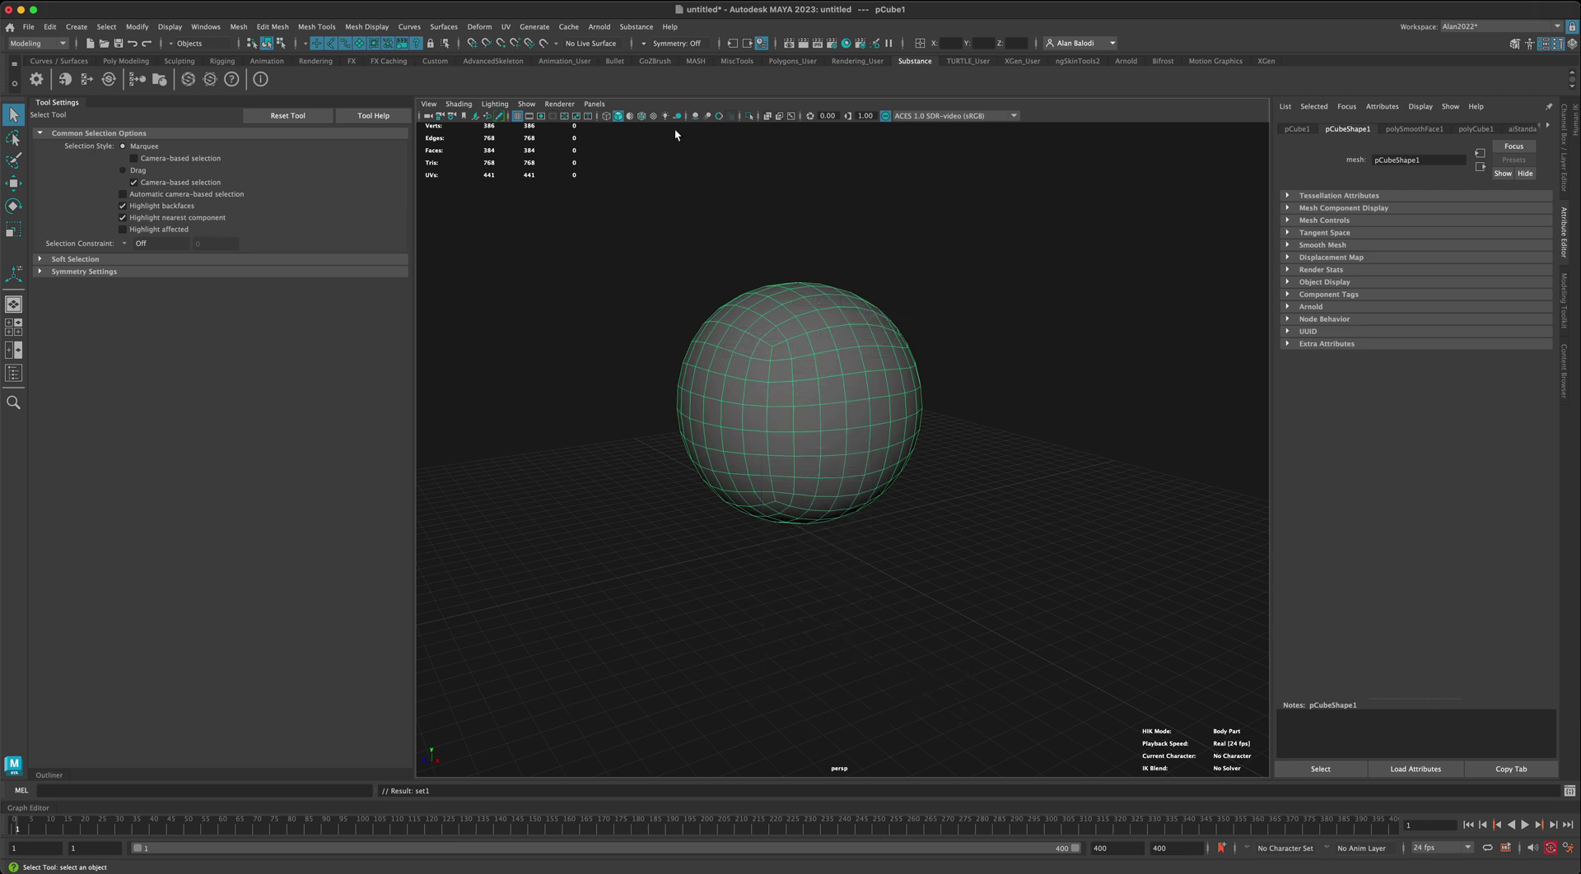
pyautogui.click(655, 117)
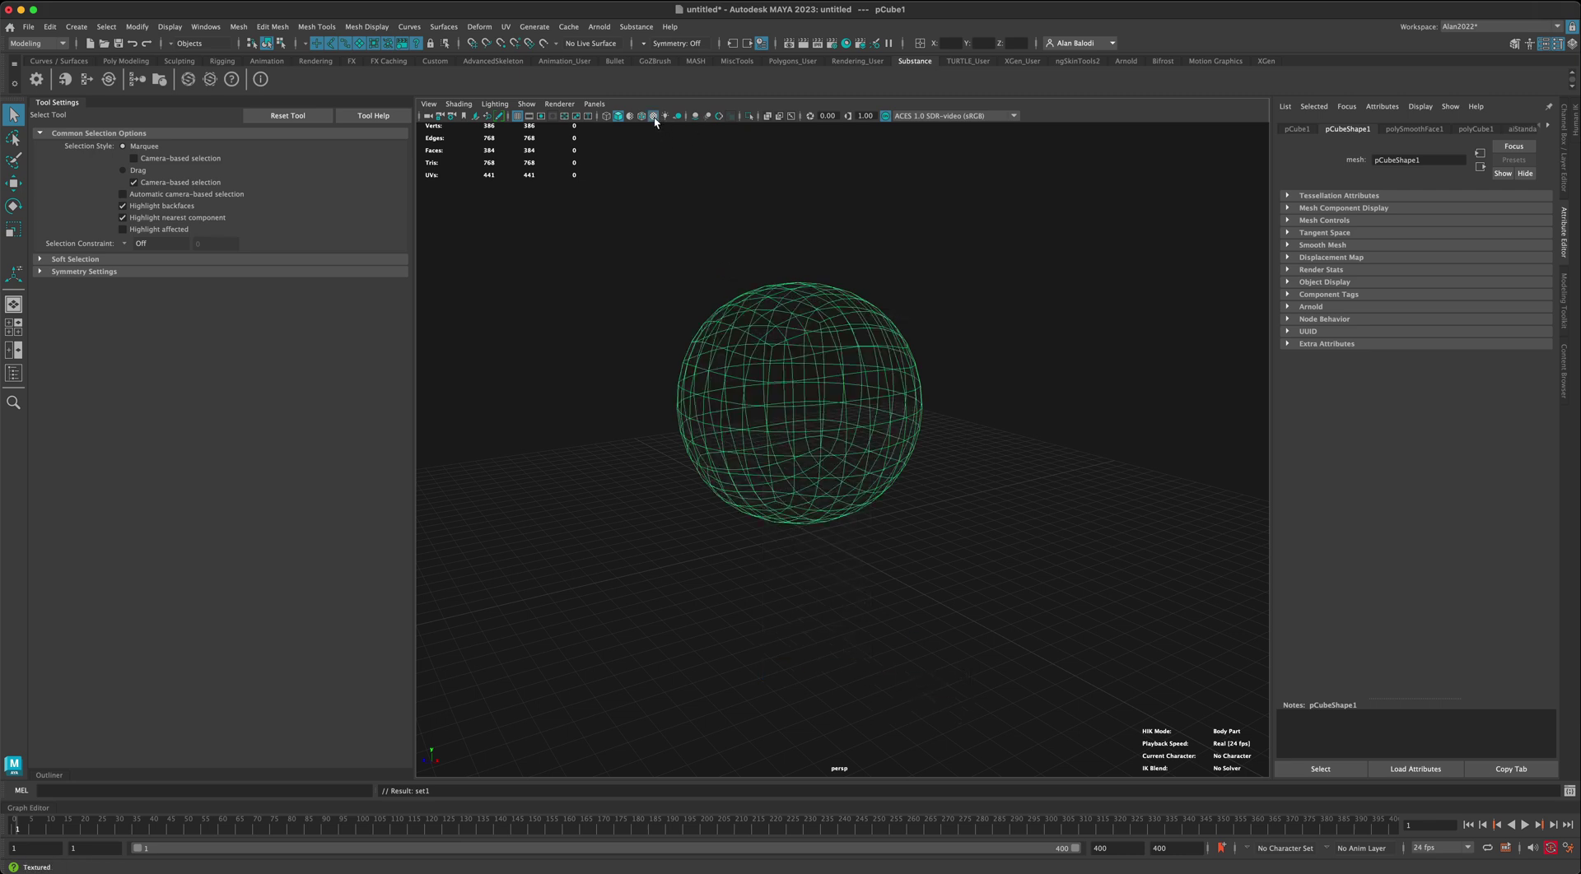
pyautogui.click(661, 279)
pyautogui.keyDown('alt'); pyautogui.moveTo(663, 284); pyautogui.dragTo(693, 287); pyautogui.keyUp('alt')
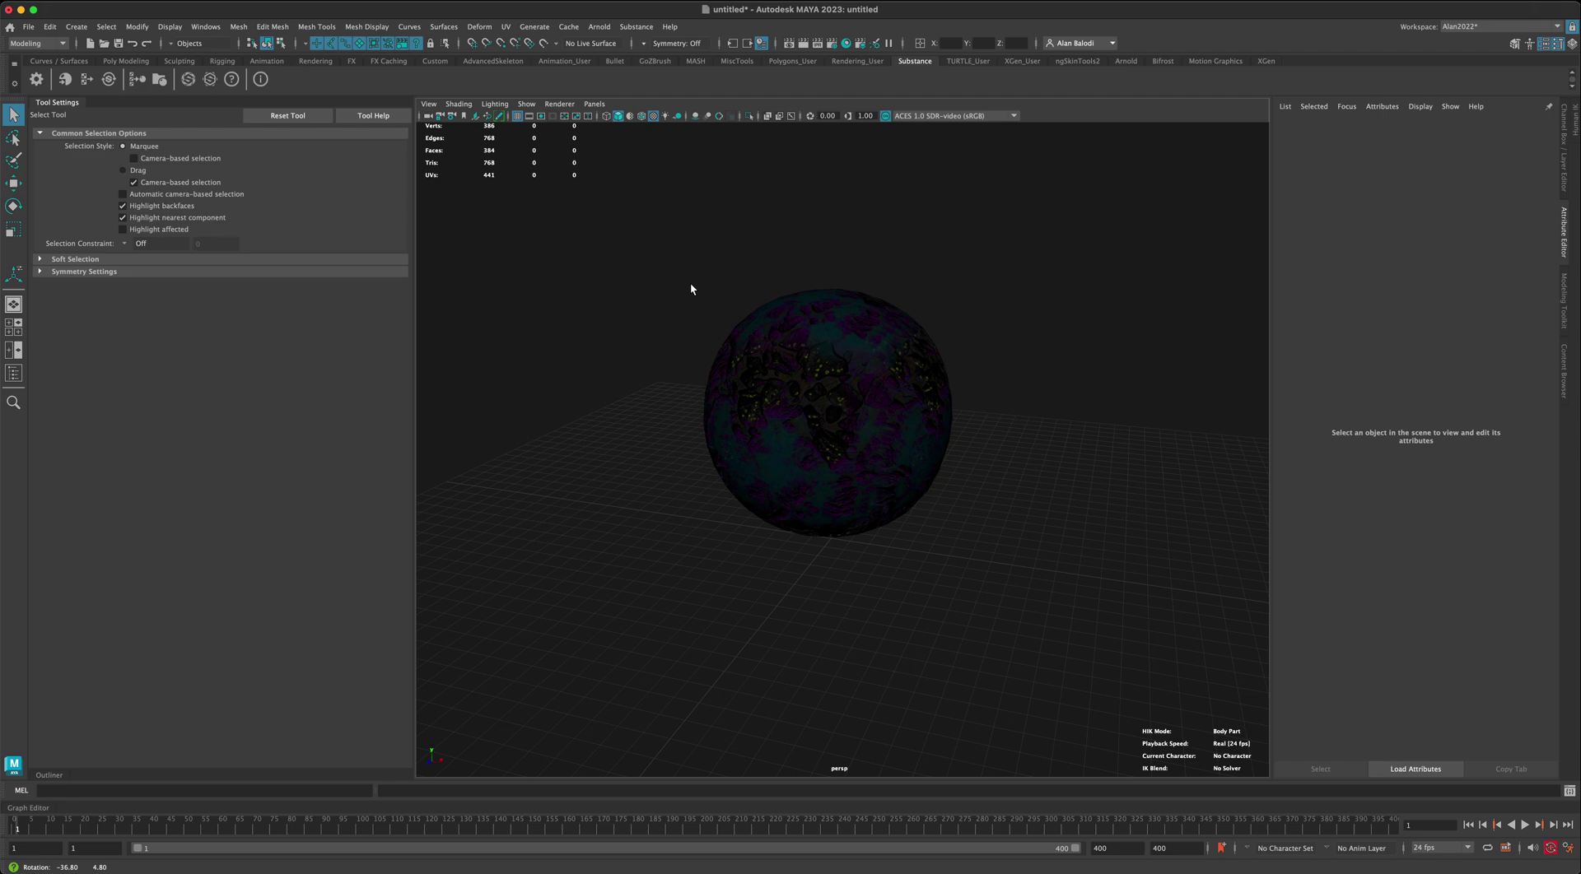
pyautogui.scroll(4, 675, 298)
pyautogui.keyDown('alt'); pyautogui.moveTo(675, 298); pyautogui.dragTo(674, 321, button='middle'); pyautogui.keyUp('alt')
pyautogui.keyDown('alt'); pyautogui.moveTo(673, 322); pyautogui.dragTo(615, 327); pyautogui.keyUp('alt')
pyautogui.click(681, 341)
pyautogui.click(613, 336)
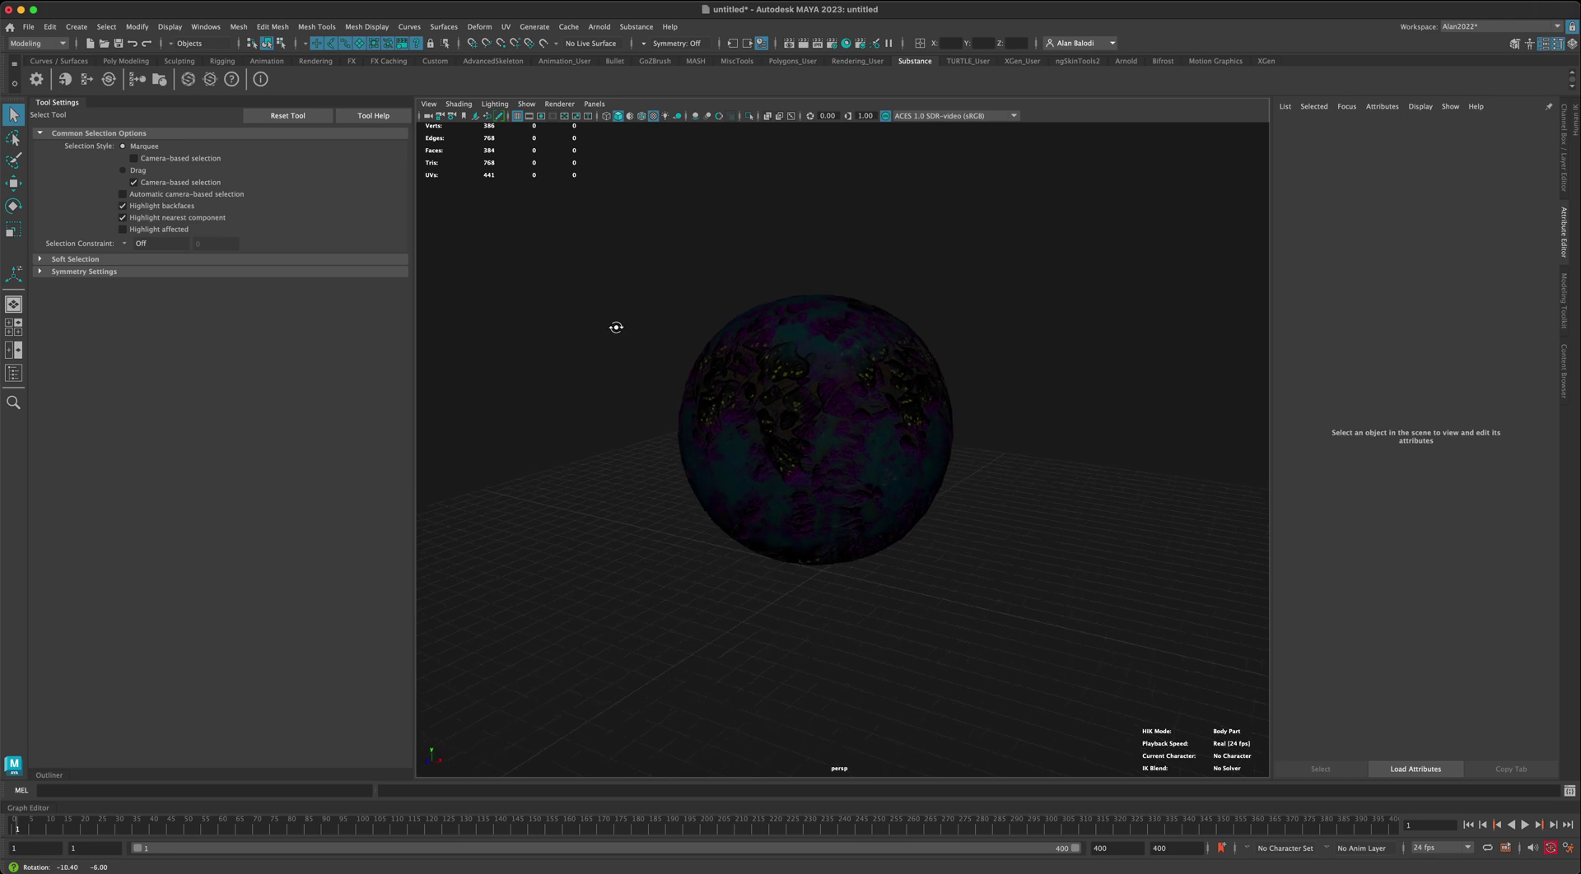
# Step: Show the attributes of the sphere's aiStandardSurface1 material
pyautogui.keyDown('alt'); pyautogui.moveTo(865, 346); pyautogui.dragTo(861, 352); pyautogui.keyUp('alt')
pyautogui.moveTo(862, 352); pyautogui.dragTo(875, 659, button='right')
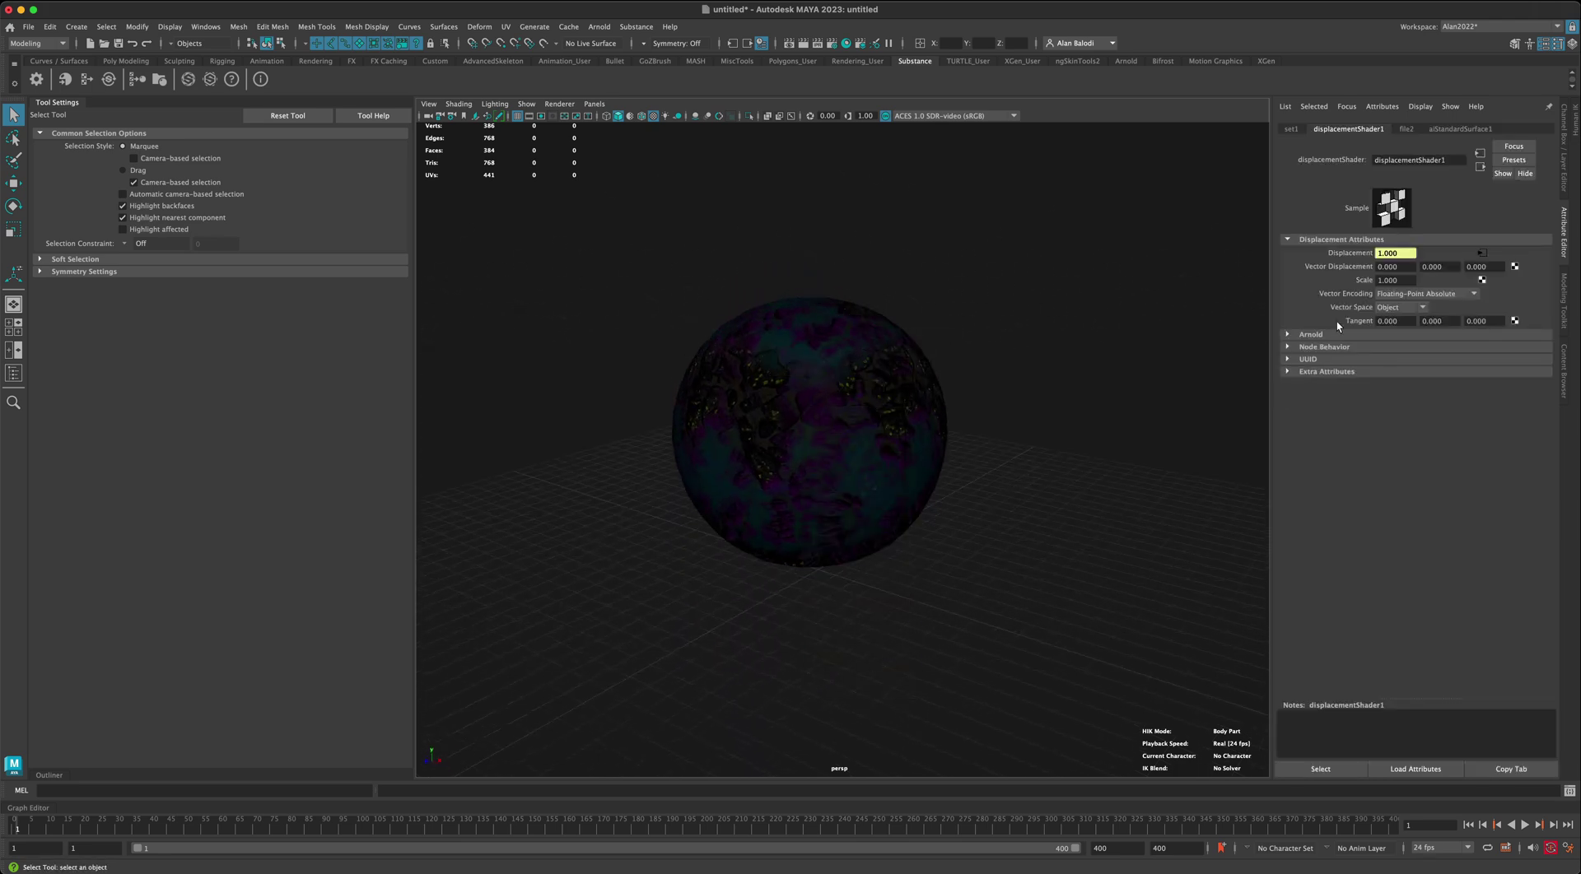
pyautogui.click(1463, 130)
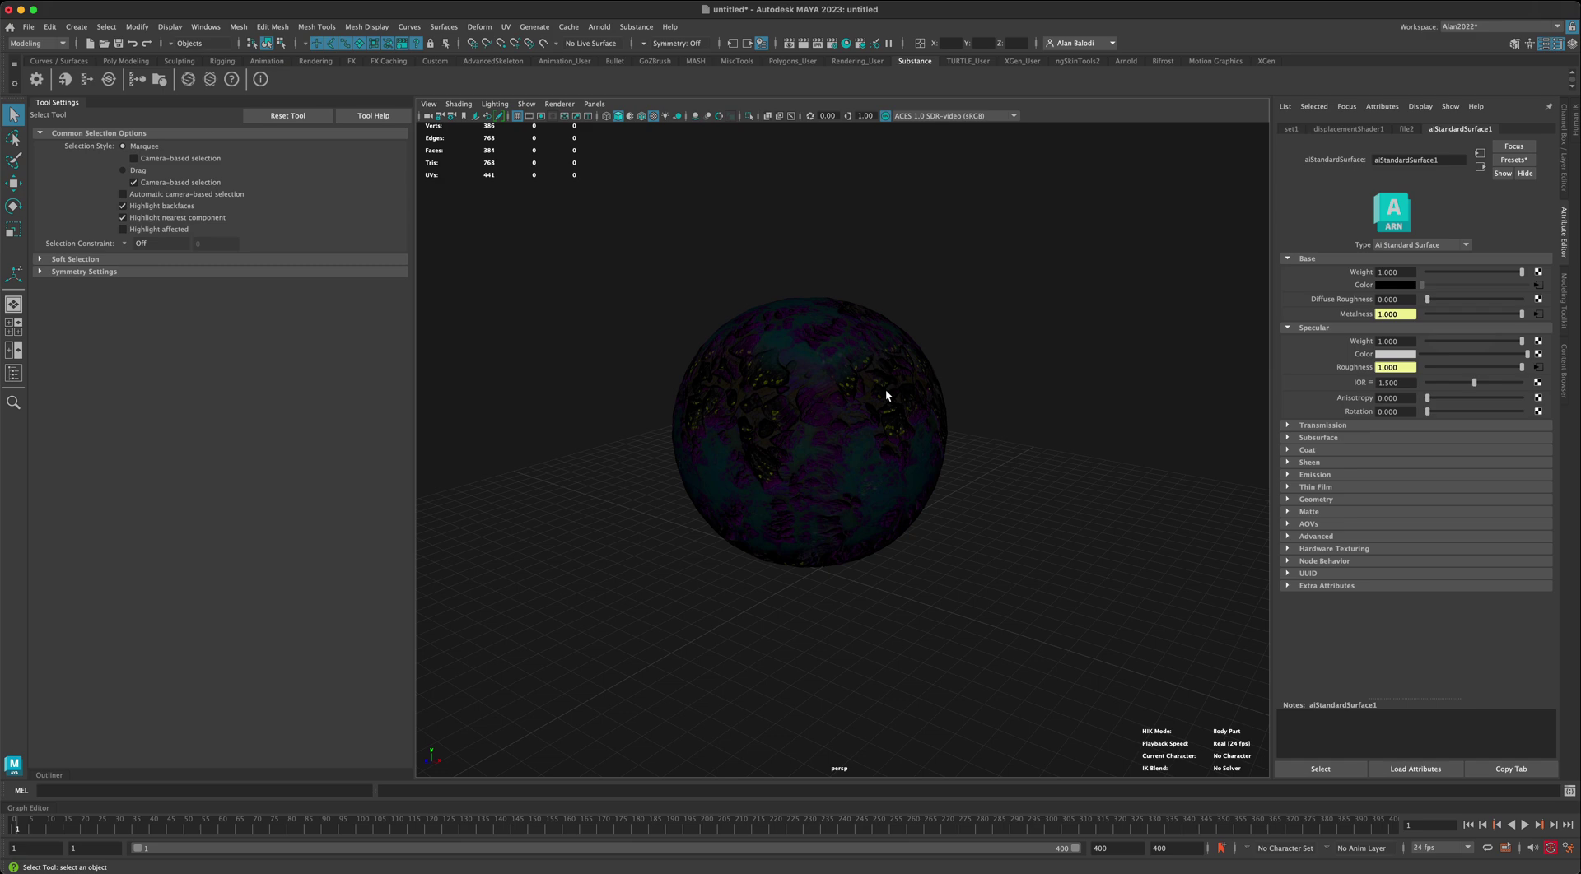
# Step: Delete the original smooth sphere and import PlanetTest.fbx from the PlanetTest folder
pyautogui.click(798, 383)
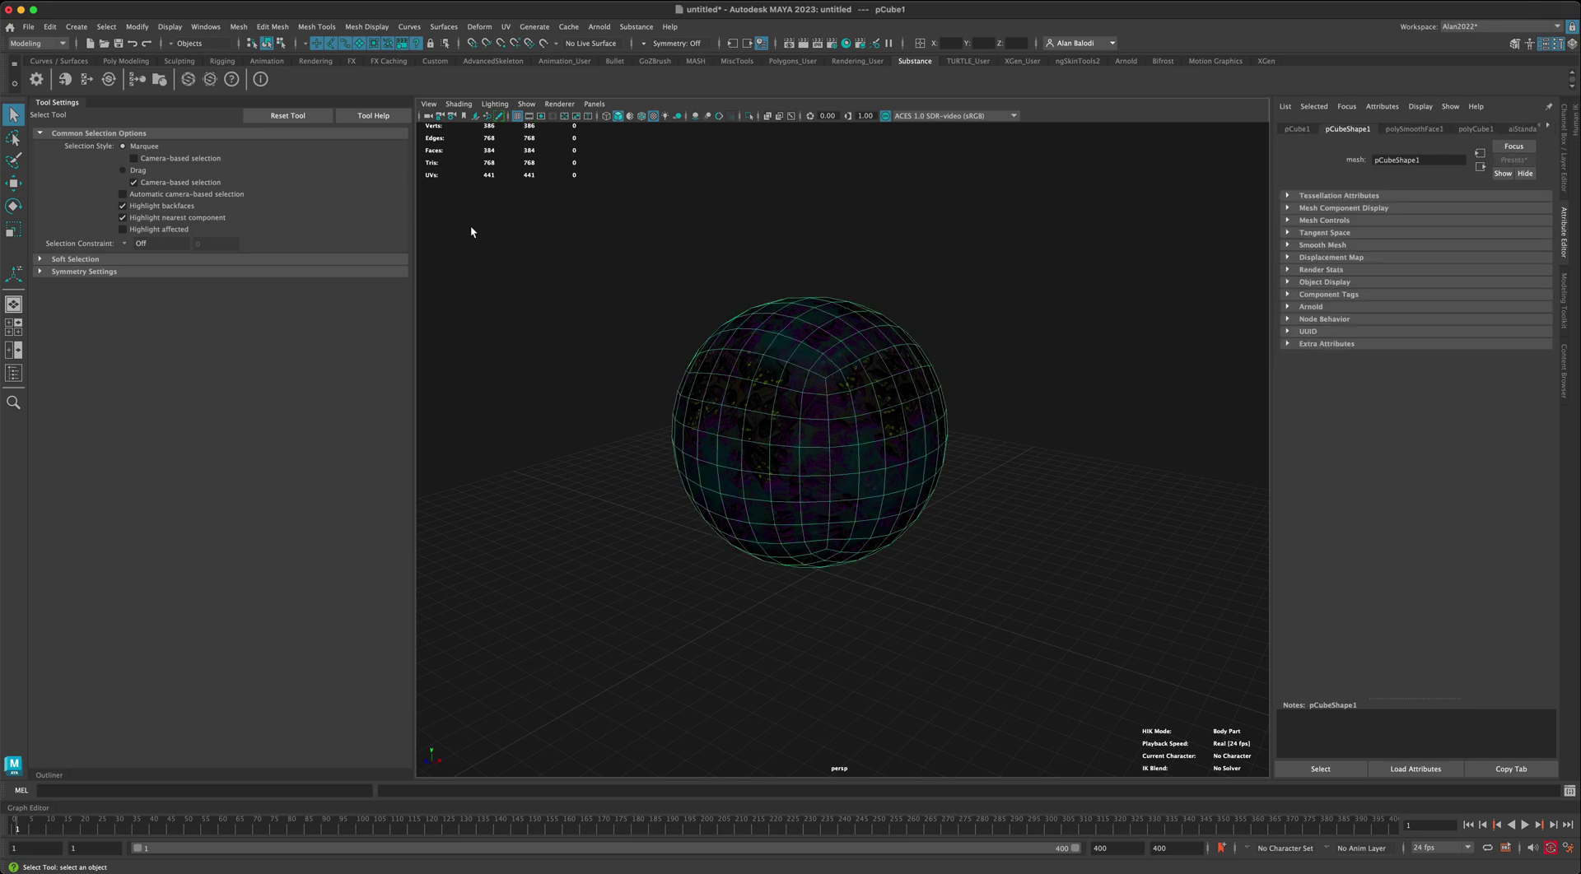
pyautogui.press('Delete')
pyautogui.click(28, 27)
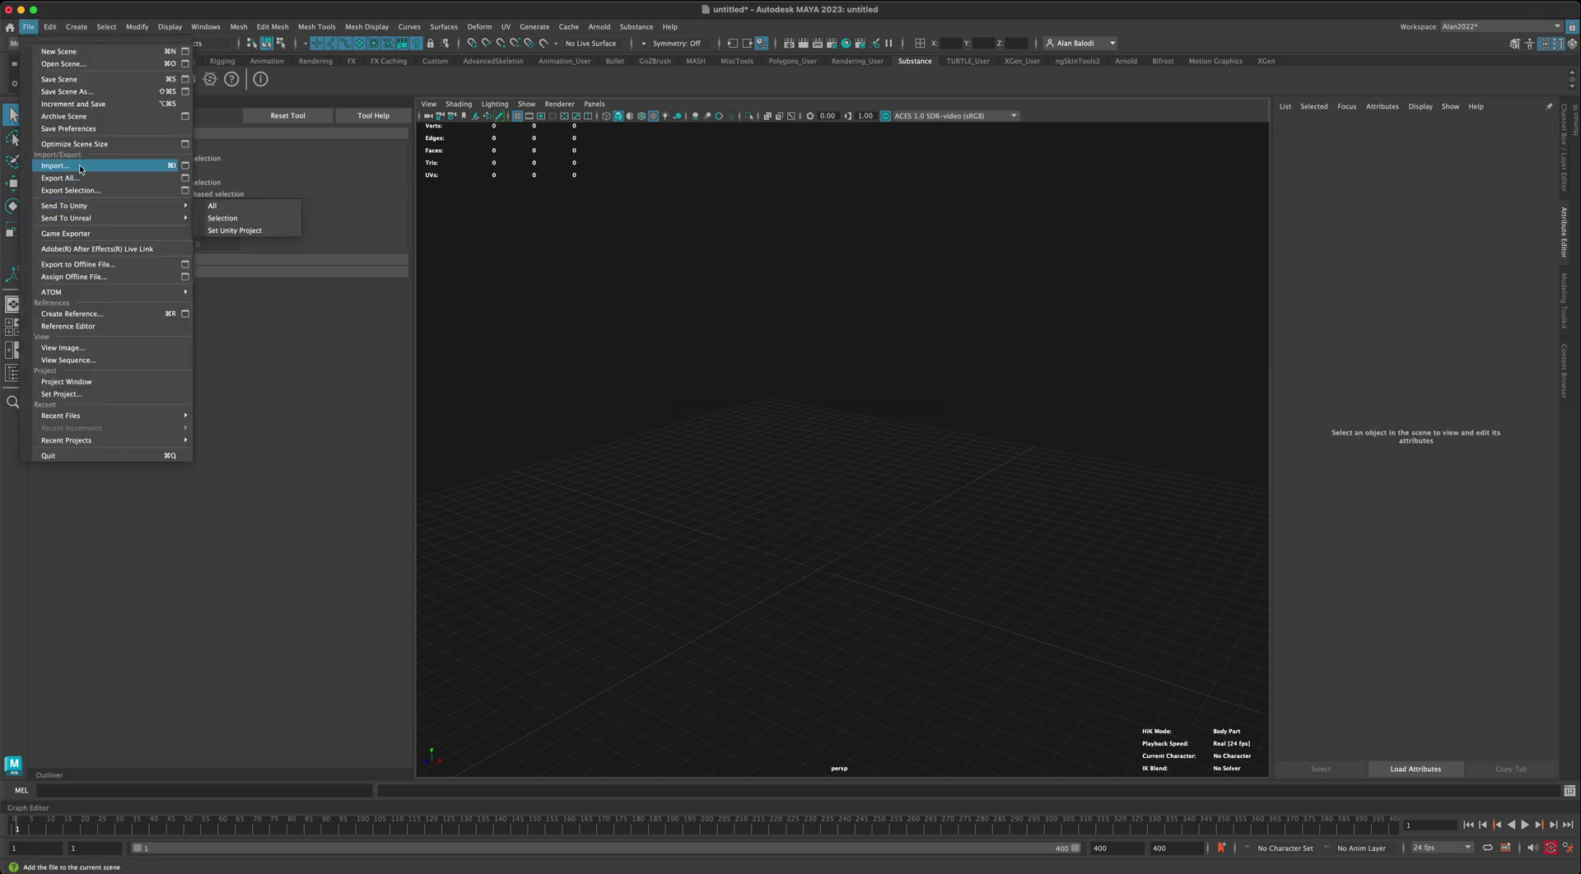
pyautogui.click(56, 166)
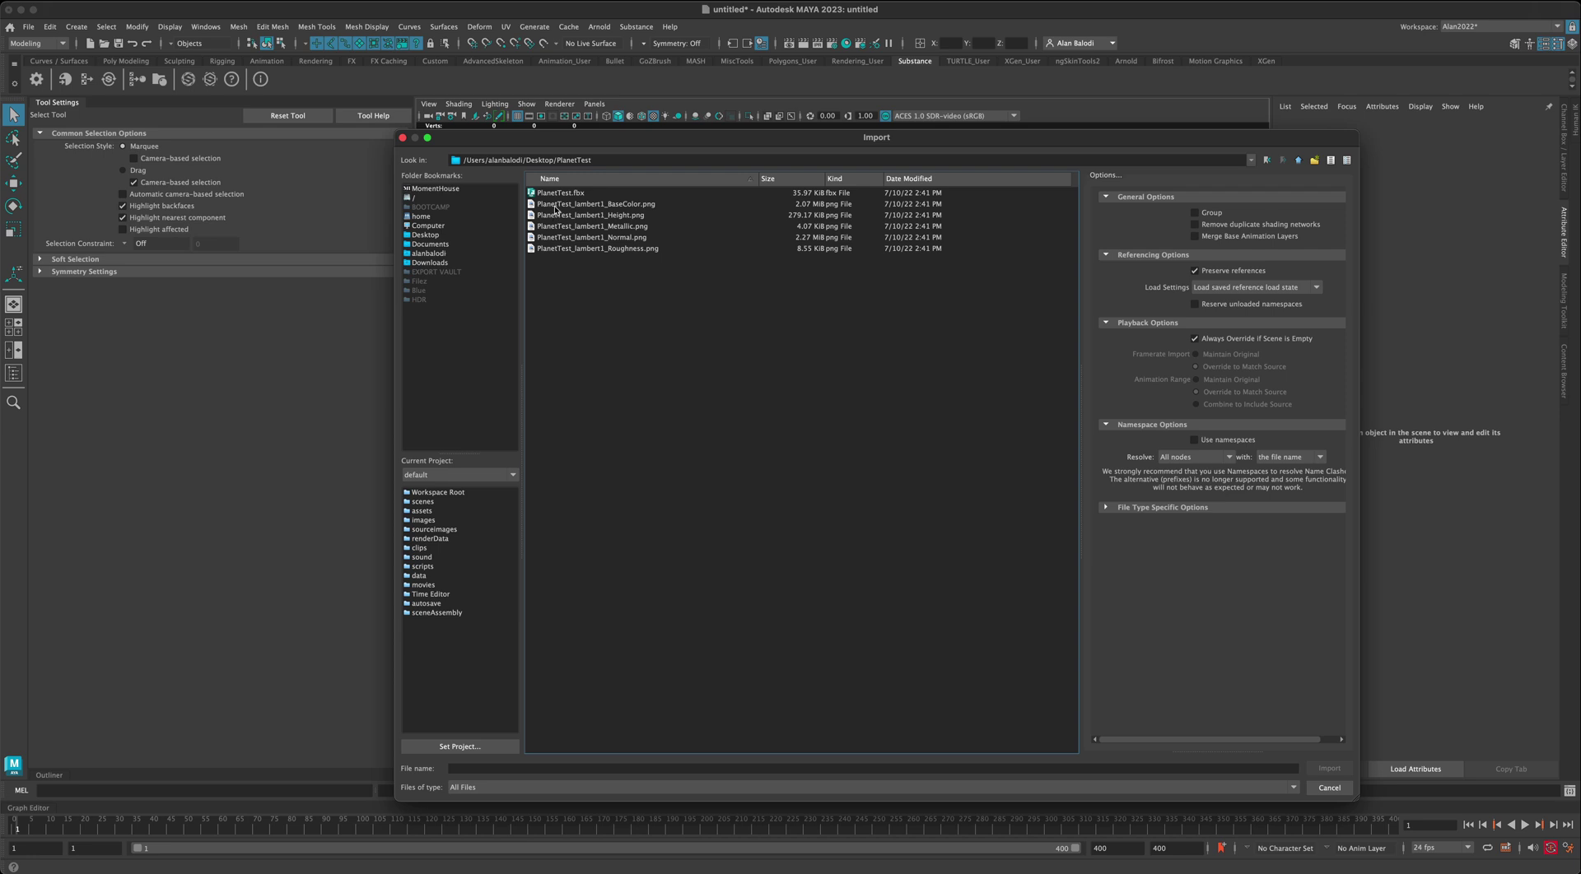
pyautogui.doubleClick(557, 194)
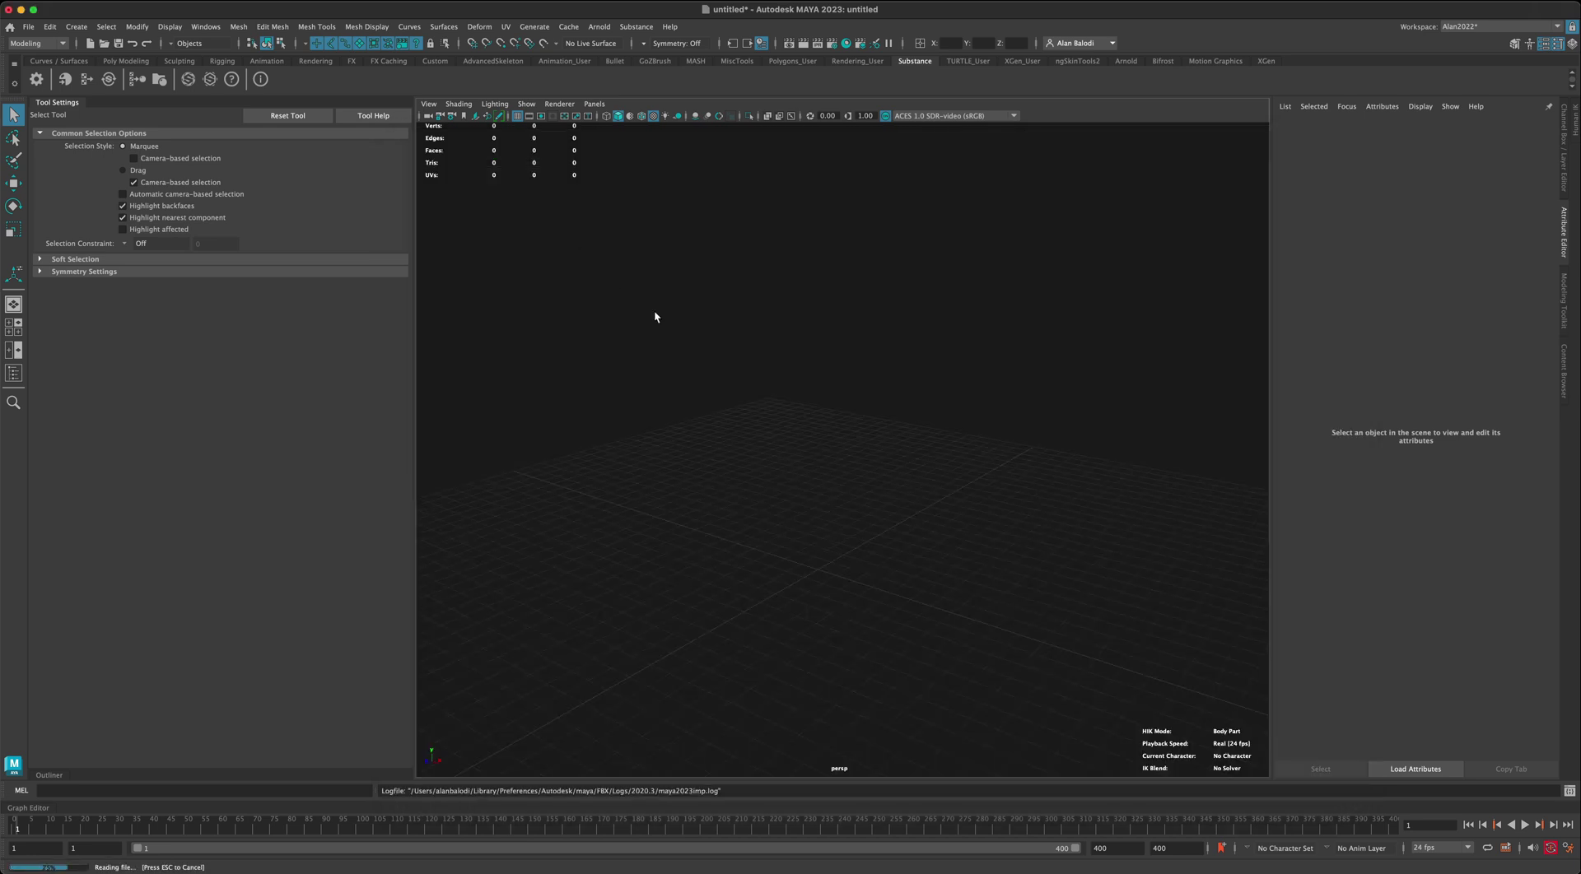
# Step: Assign the existing aiStandardSurface1 material to the imported displaced planet mesh and check it from other angles
pyautogui.click(803, 403)
pyautogui.keyDown('alt'); pyautogui.moveTo(803, 403); pyautogui.dragTo(859, 384); pyautogui.keyUp('alt')
pyautogui.rightClick(858, 384)
pyautogui.moveTo(888, 728)
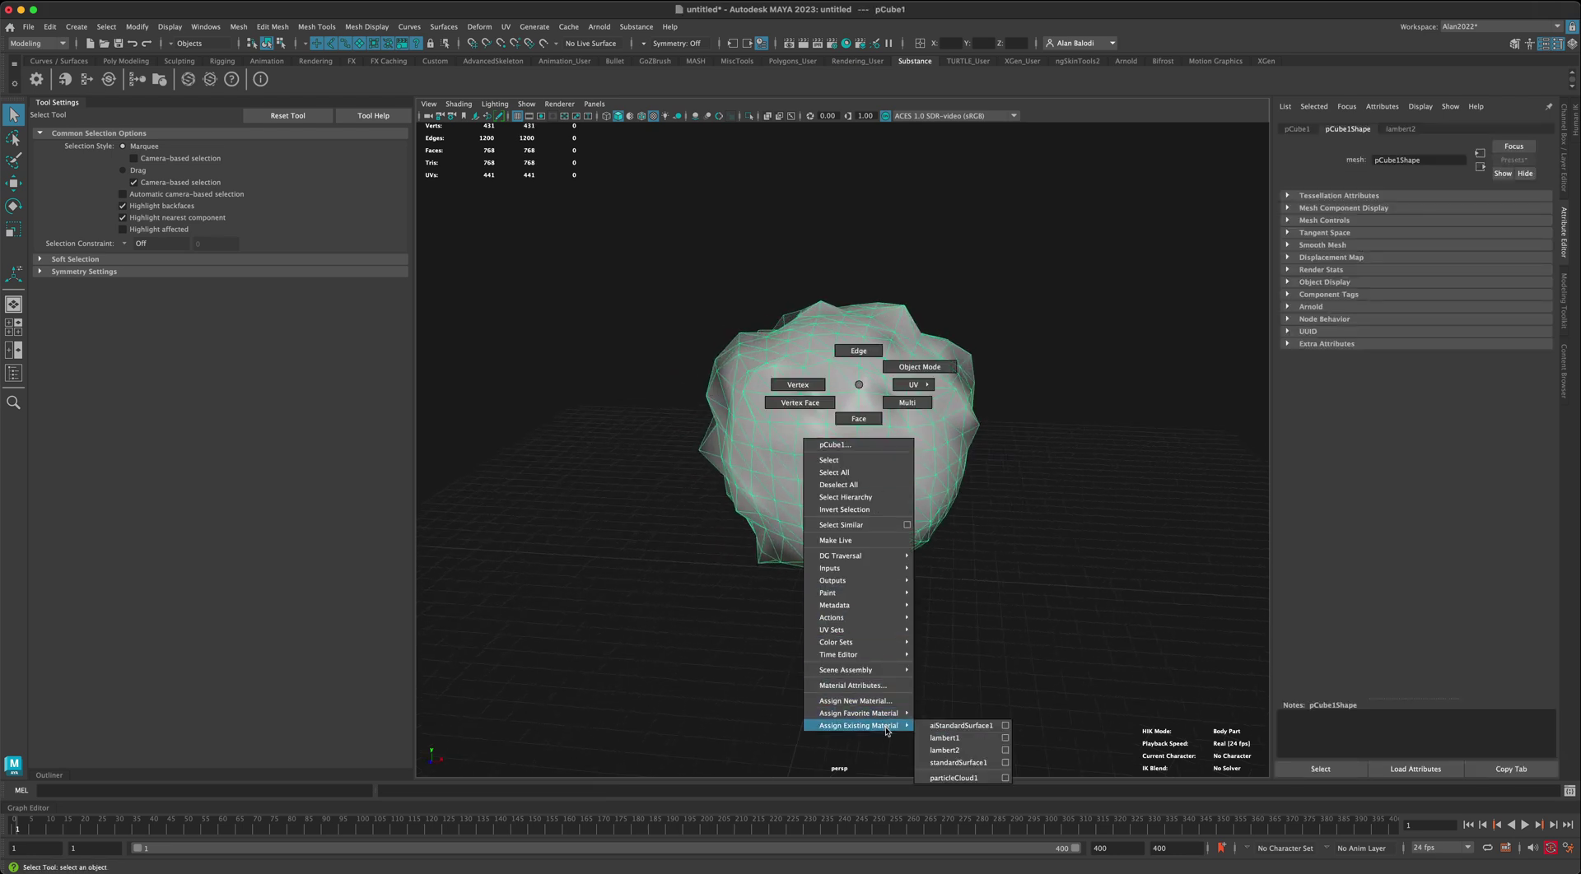
pyautogui.click(955, 730)
pyautogui.click(955, 730)
pyautogui.keyDown('alt'); pyautogui.moveTo(1048, 505); pyautogui.dragTo(930, 449); pyautogui.keyUp('alt')
pyautogui.click(930, 449)
pyautogui.keyDown('alt'); pyautogui.moveTo(649, 406); pyautogui.dragTo(555, 367); pyautogui.keyUp('alt')
pyautogui.click(575, 376)
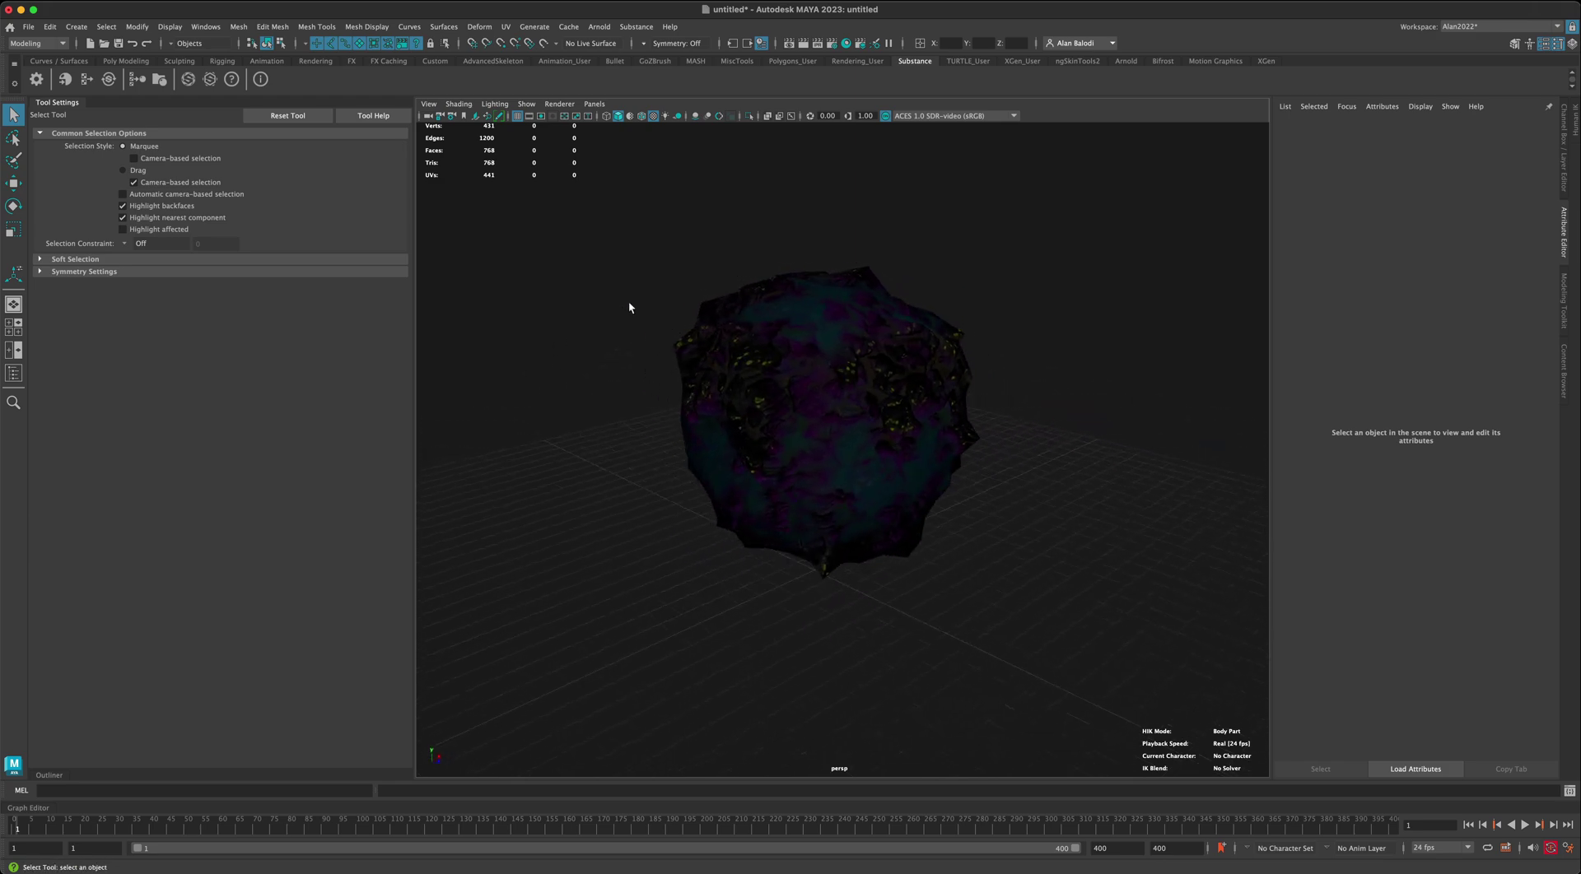
# Step: Add an Arnold Skydome Light and make the viewport use all scene lights
pyautogui.click(608, 31)
pyautogui.moveTo(628, 92)
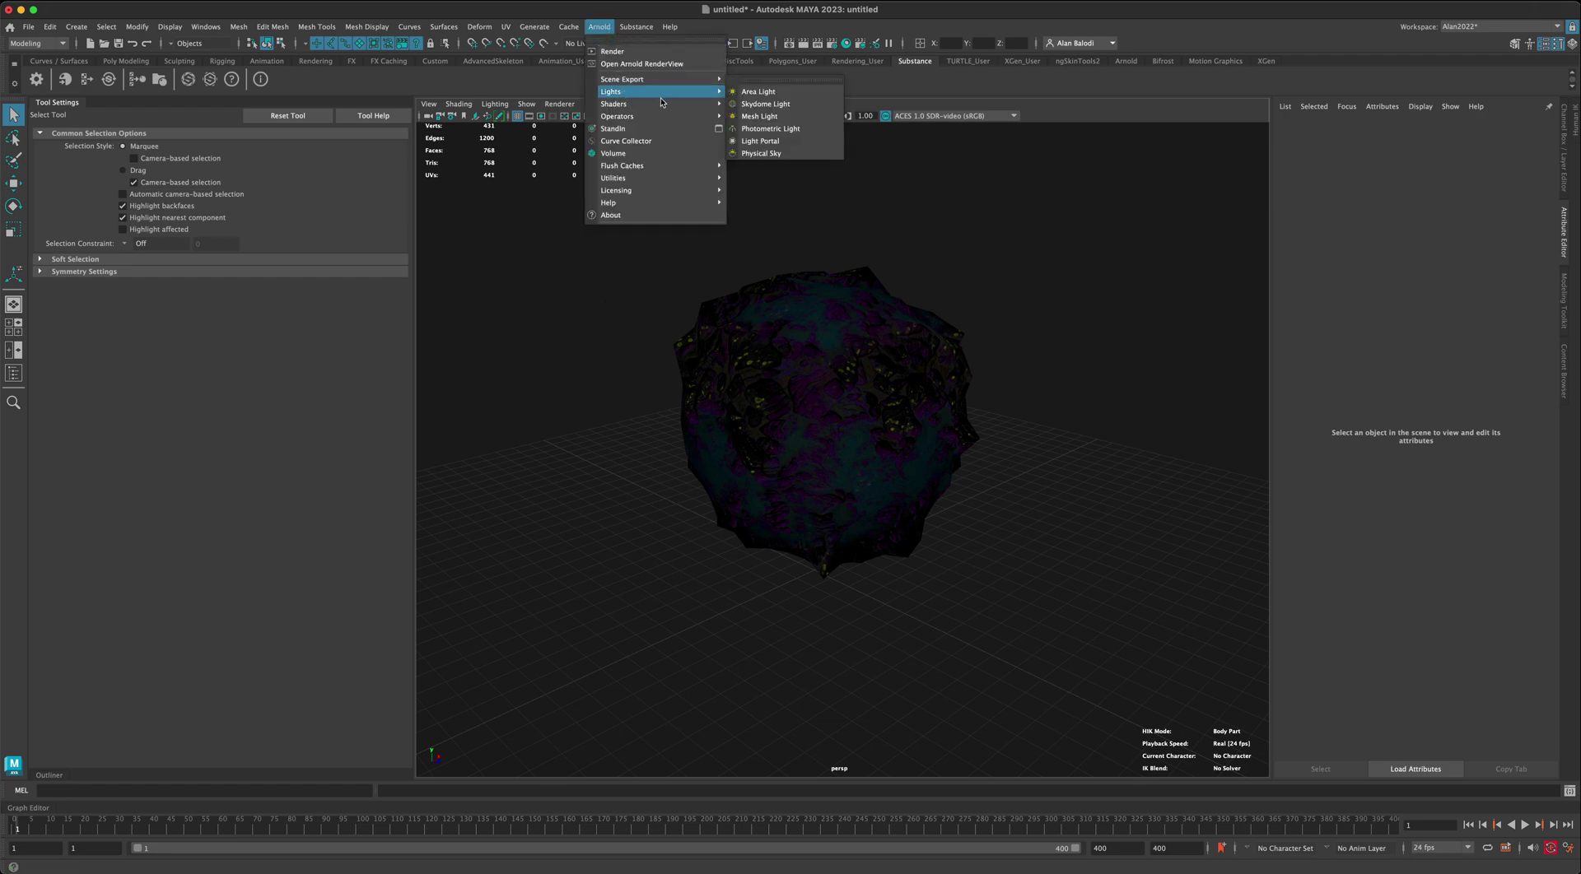
pyautogui.click(758, 103)
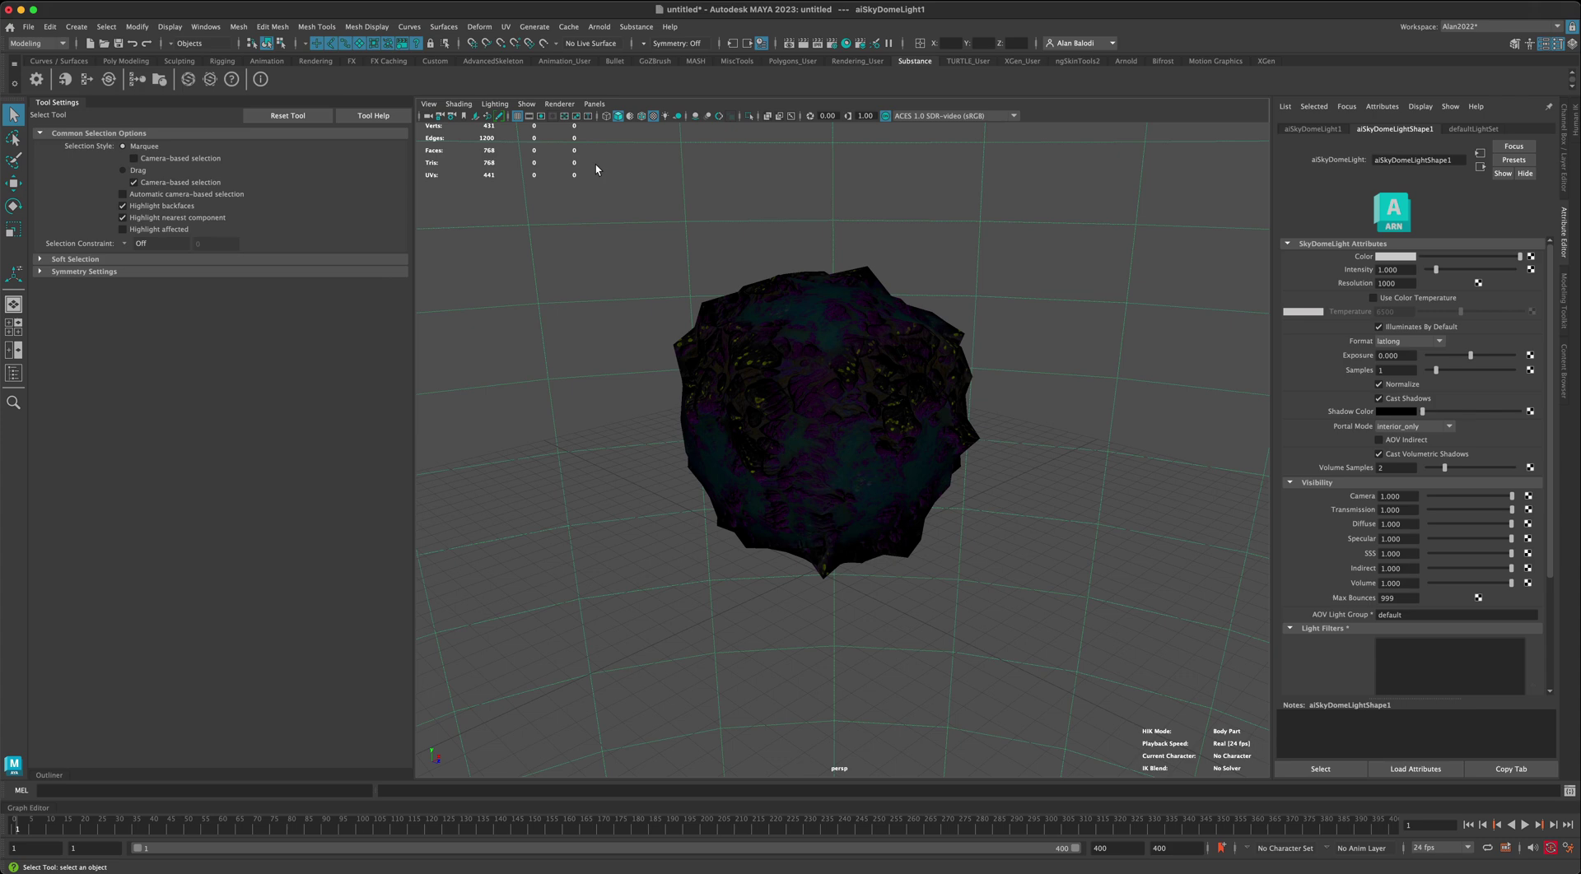
pyautogui.click(664, 116)
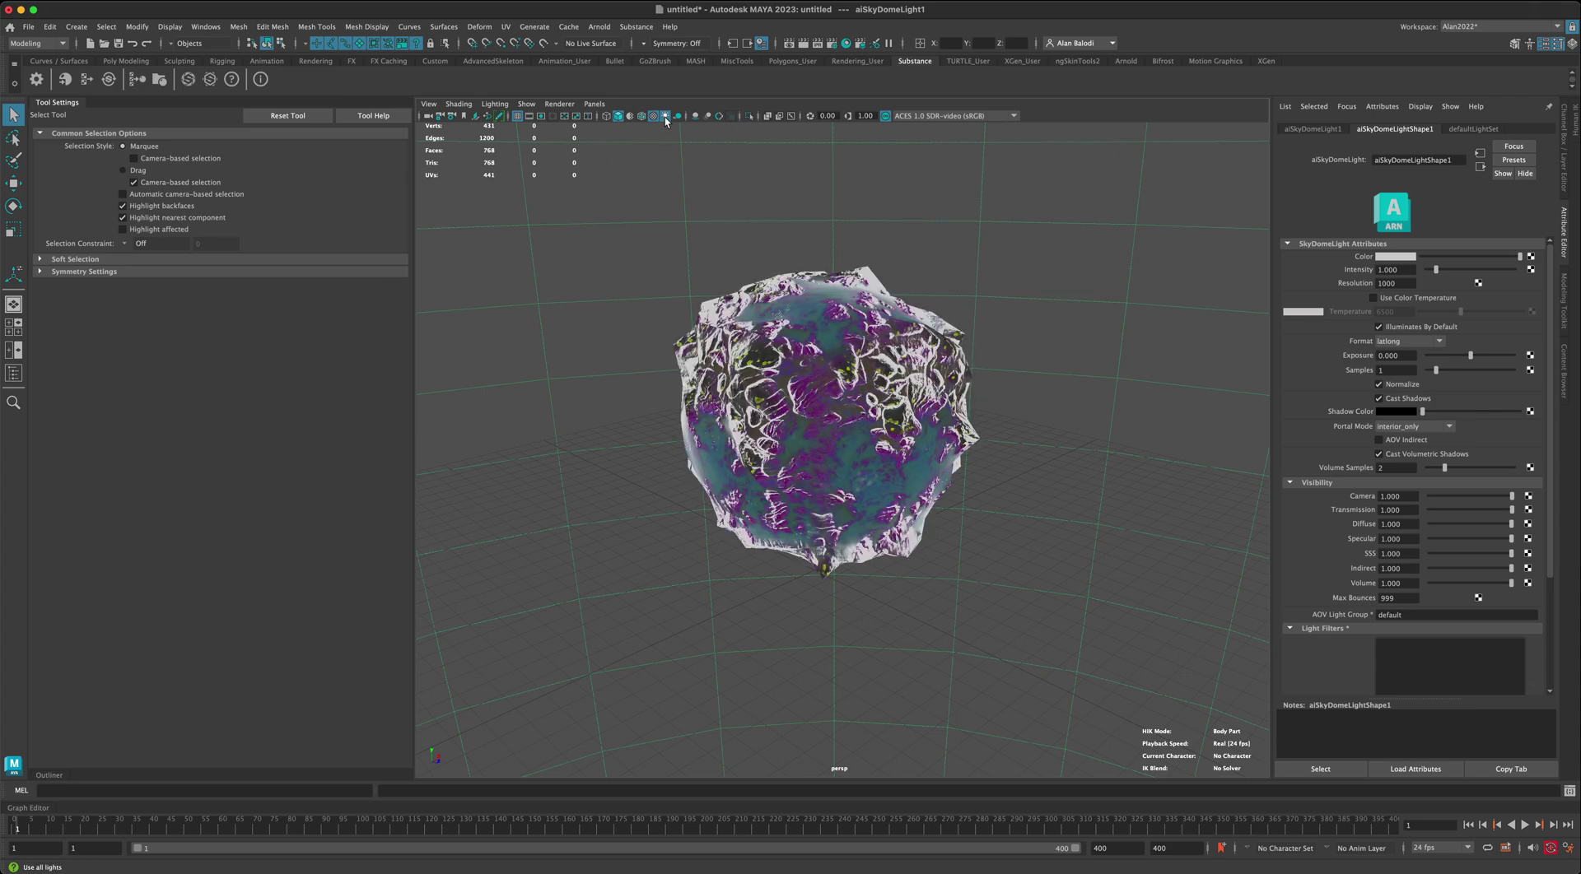
# Step: Map a File texture to the skydome light's color and load kloofendal_48d_partly_cloudy_2k.hdr from the HDR folder
pyautogui.click(1531, 256)
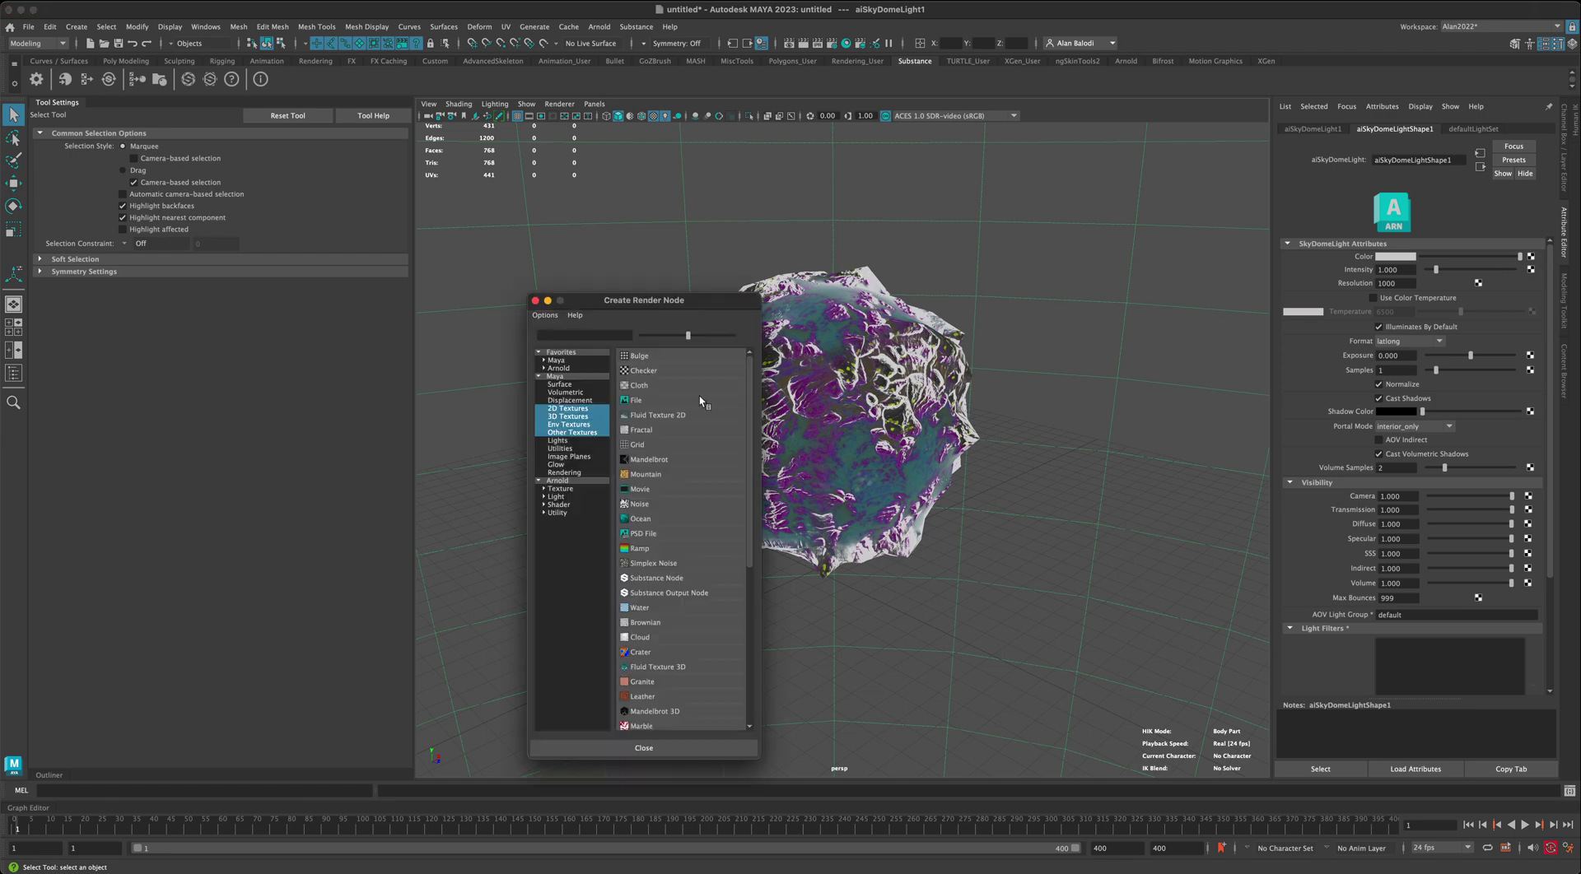
pyautogui.click(638, 400)
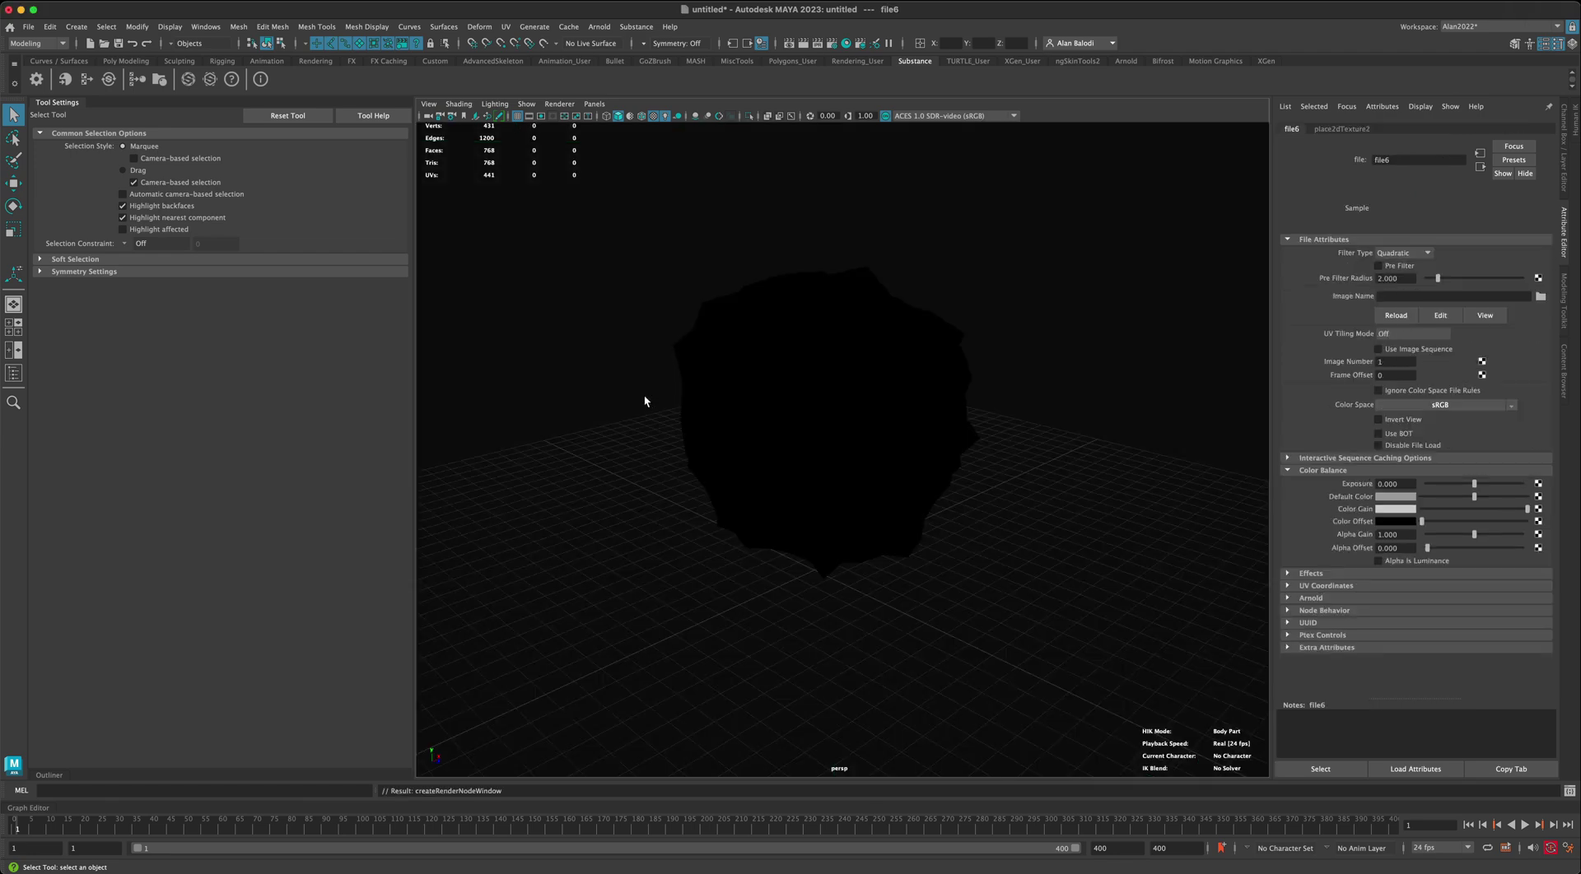
pyautogui.click(1540, 297)
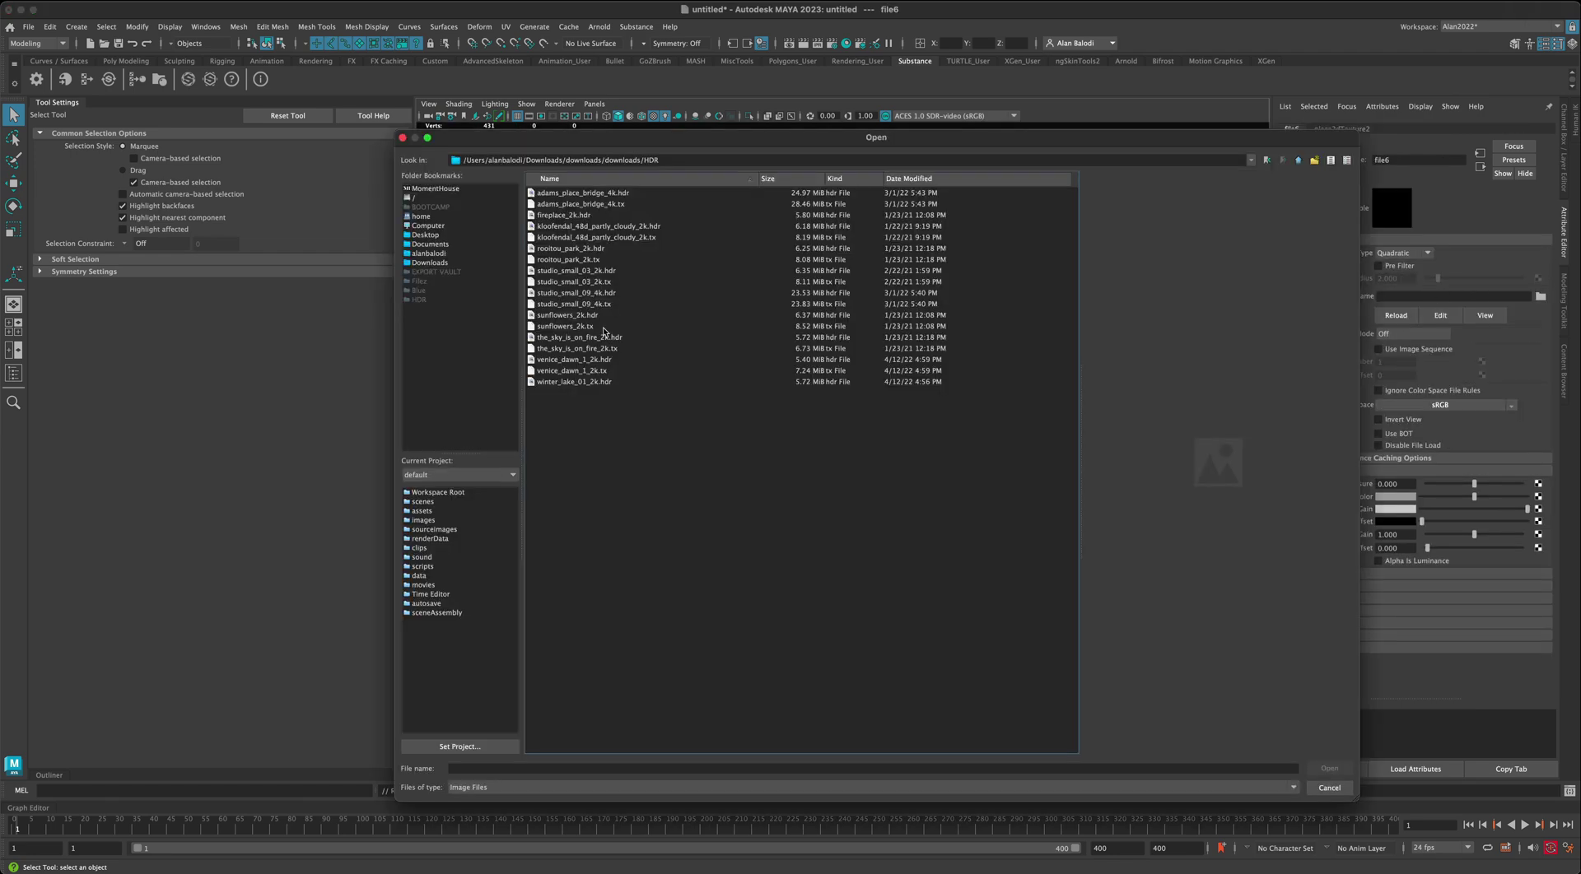
pyautogui.click(605, 249)
pyautogui.click(612, 238)
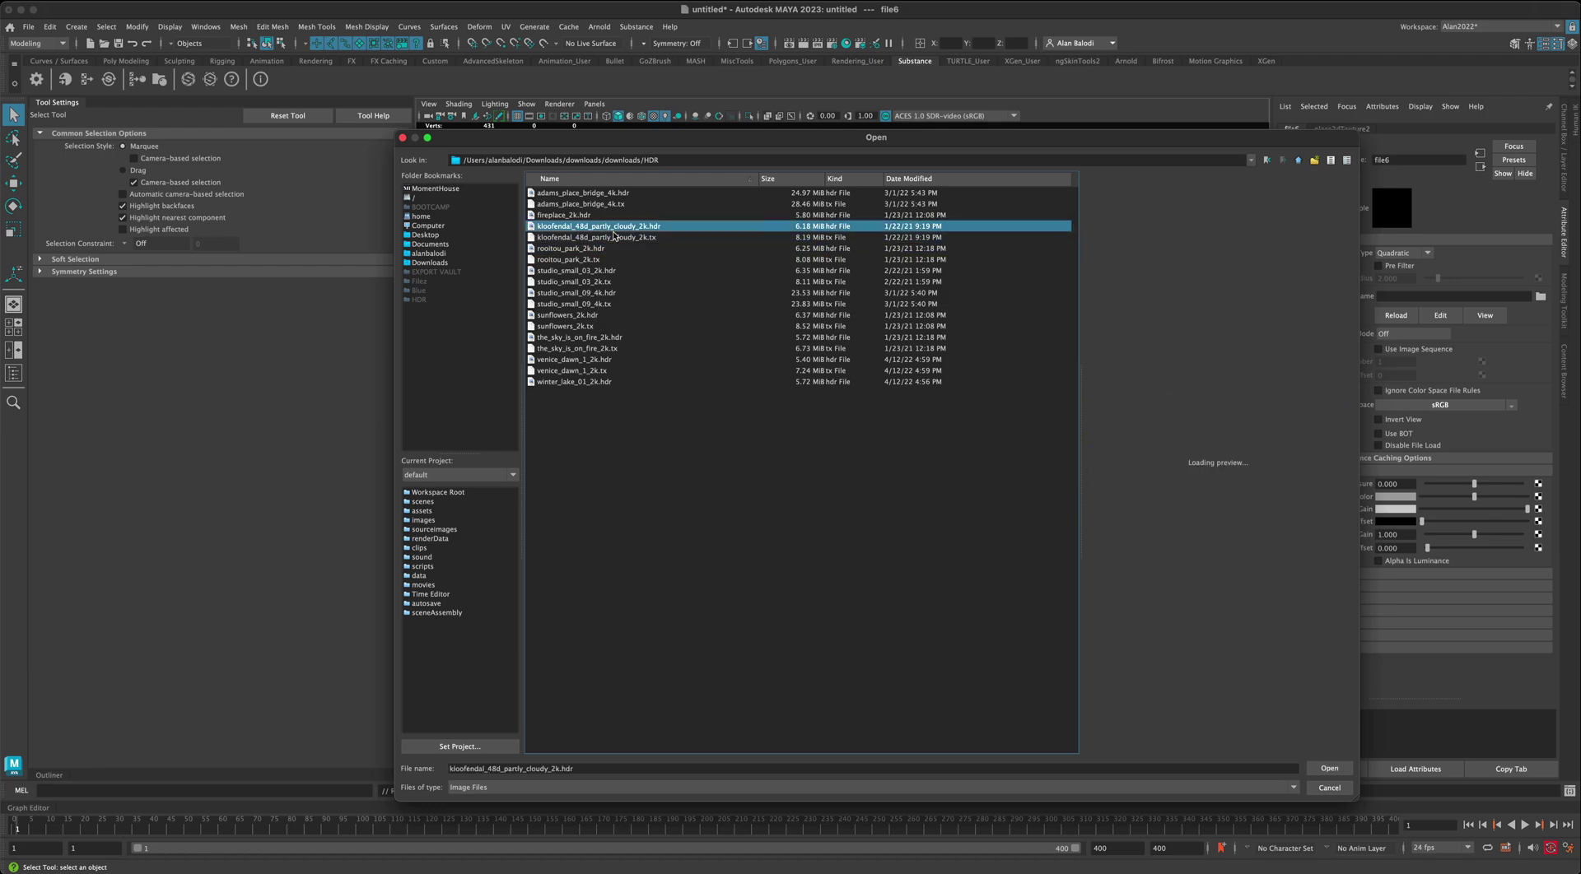
pyautogui.click(613, 229)
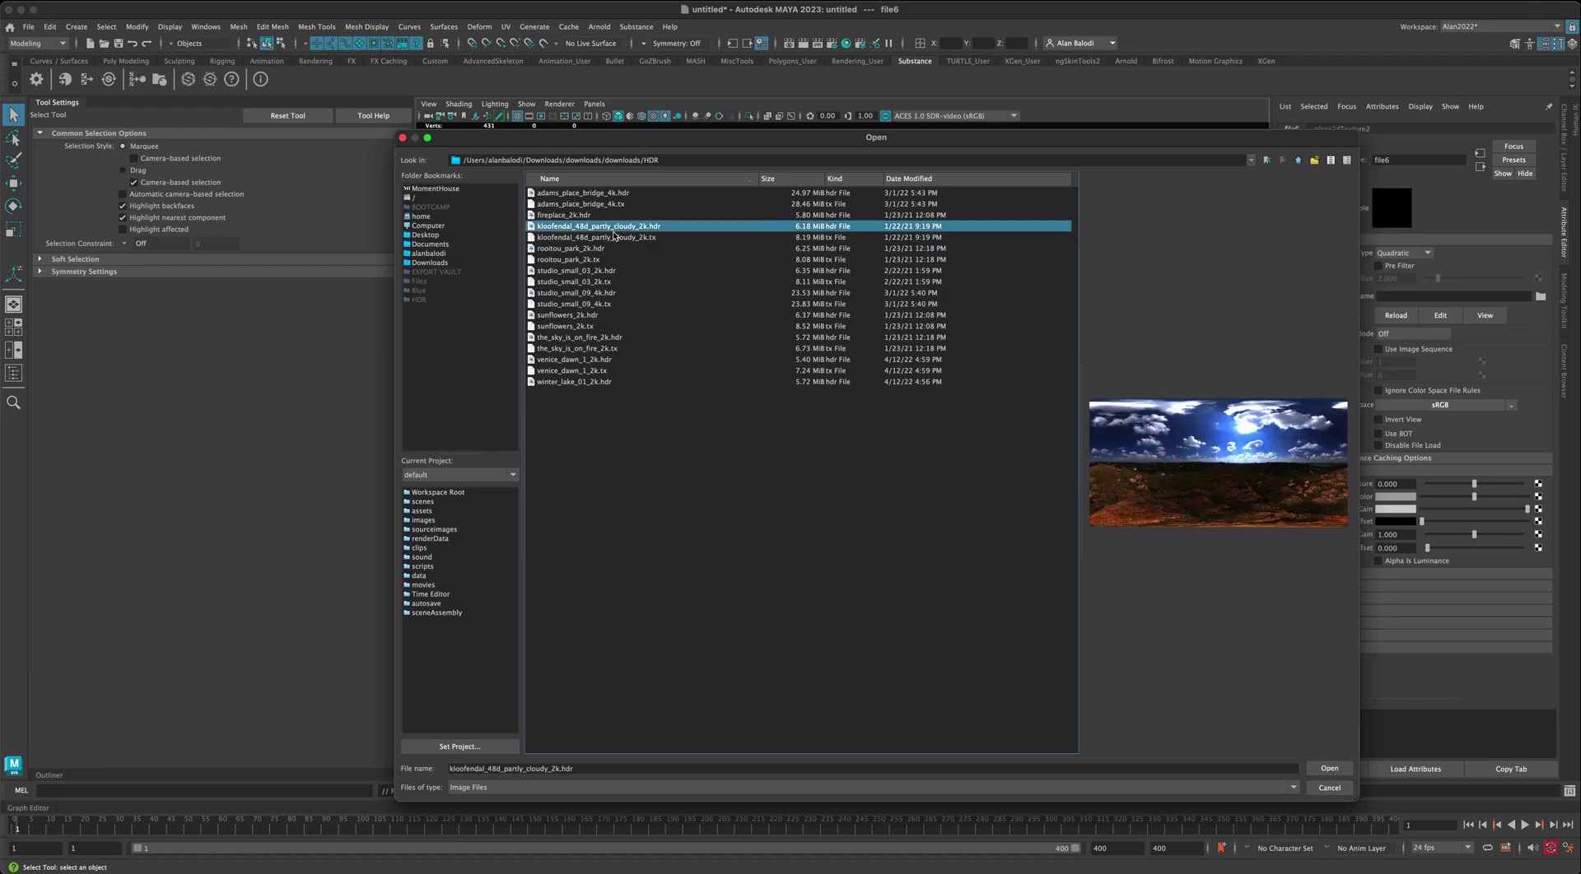
pyautogui.click(1329, 768)
# Step: Hide the lights and the grid in the perspective viewport so only the planet is displayed
pyautogui.keyDown('alt'); pyautogui.moveTo(945, 514); pyautogui.dragTo(750, 268); pyautogui.keyUp('alt')
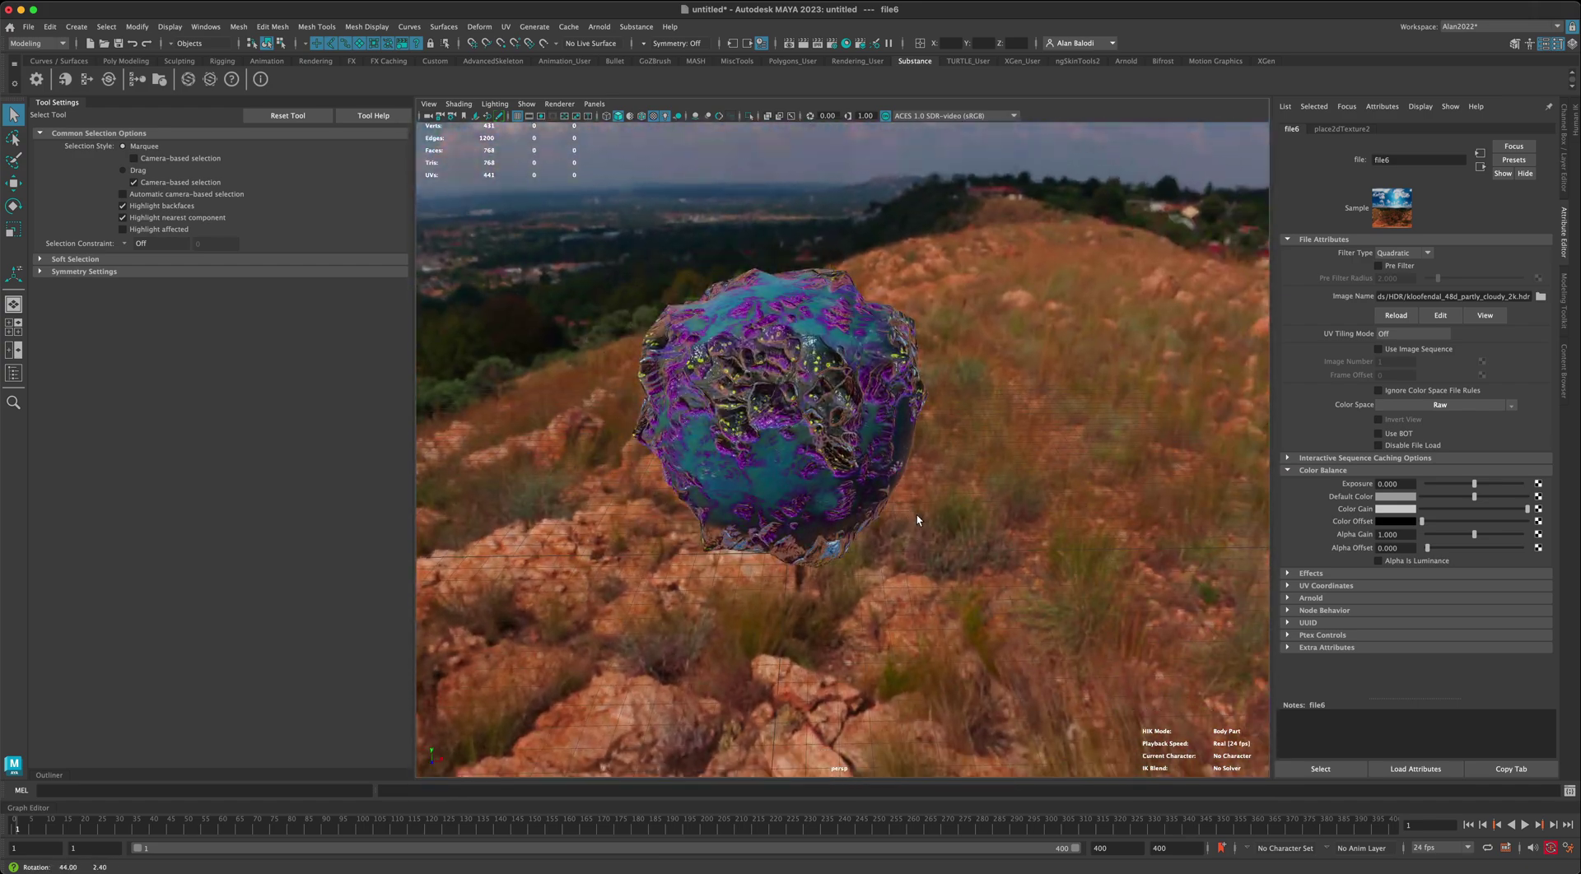
pyautogui.click(526, 104)
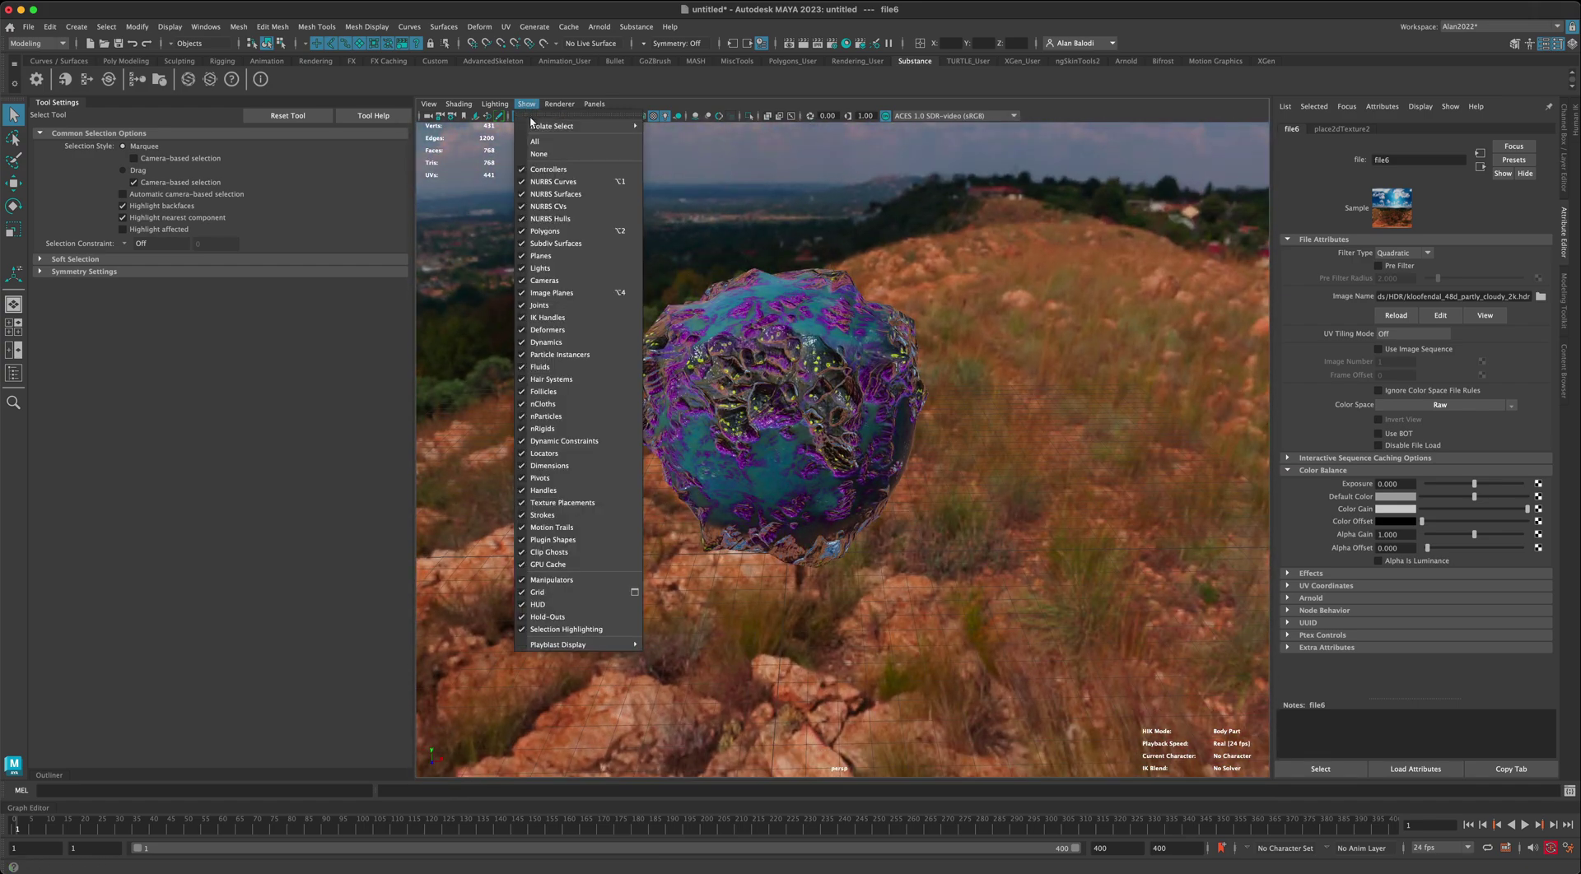
pyautogui.click(571, 270)
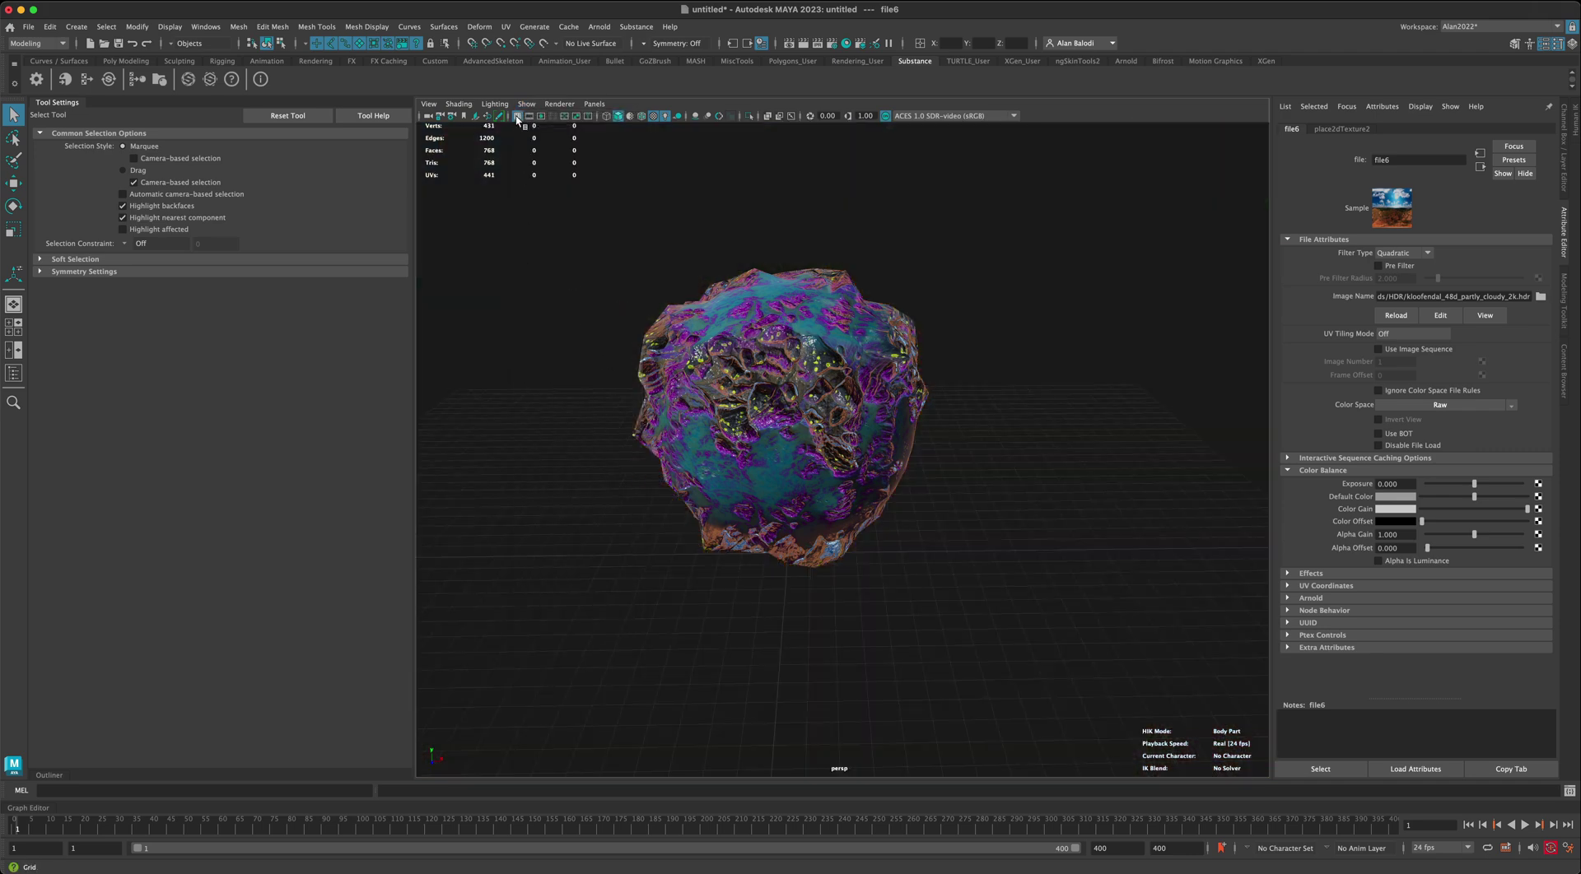
# Step: Examine the textured, displaced planet mesh from several angles, with and without its wireframe highlight
pyautogui.keyDown('alt'); pyautogui.moveTo(578, 407); pyautogui.dragTo(639, 392); pyautogui.keyUp('alt')
pyautogui.keyDown('alt'); pyautogui.moveTo(639, 392); pyautogui.dragTo(649, 421, button='right'); pyautogui.keyUp('alt')
pyautogui.keyDown('alt'); pyautogui.moveTo(649, 421); pyautogui.dragTo(667, 433, button='middle'); pyautogui.keyUp('alt')
pyautogui.keyDown('alt'); pyautogui.moveTo(667, 432); pyautogui.dragTo(602, 438); pyautogui.keyUp('alt')
pyautogui.click(678, 417)
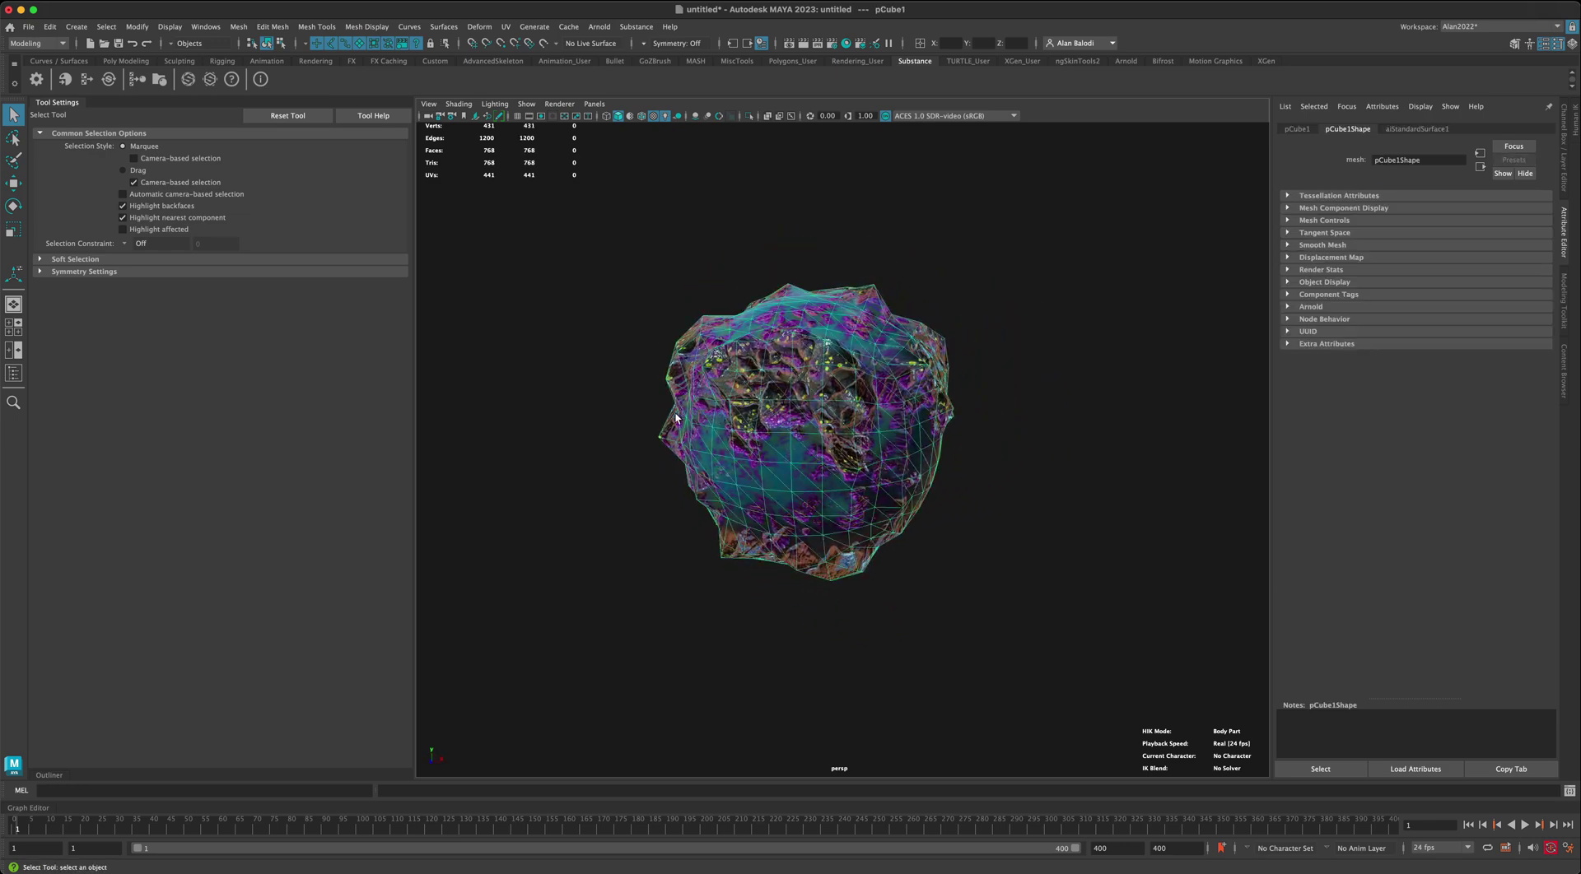
pyautogui.click(594, 437)
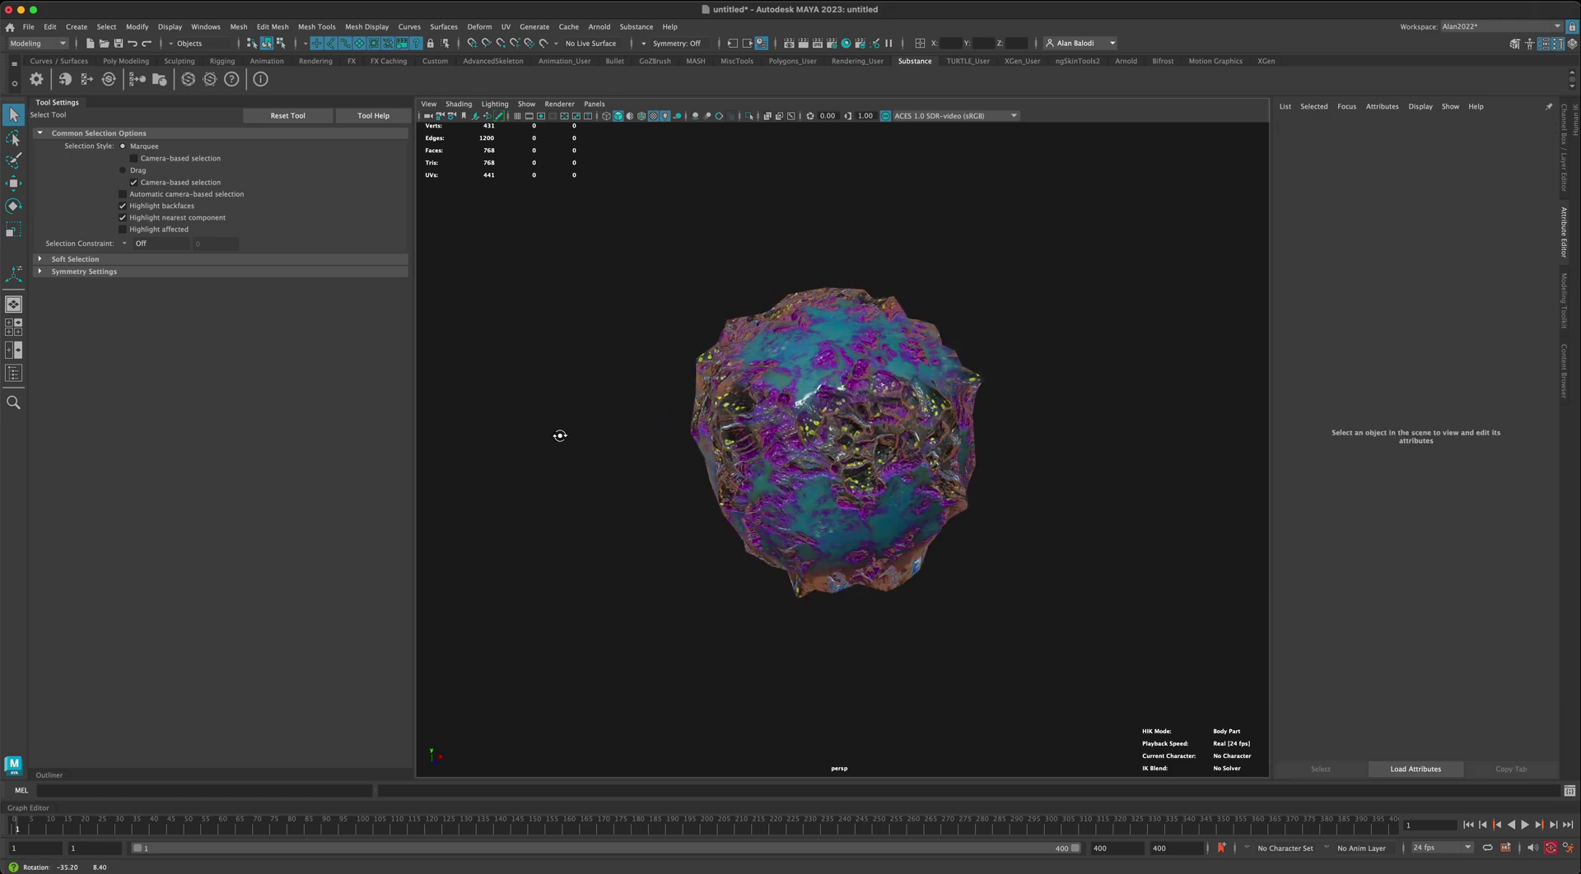
pyautogui.keyDown('alt'); pyautogui.moveTo(557, 431); pyautogui.dragTo(867, 418); pyautogui.keyUp('alt')
pyautogui.click(869, 419)
pyautogui.keyDown('alt'); pyautogui.moveTo(1093, 471); pyautogui.dragTo(1067, 418); pyautogui.keyUp('alt')
pyautogui.click(1054, 438)
pyautogui.click(872, 396)
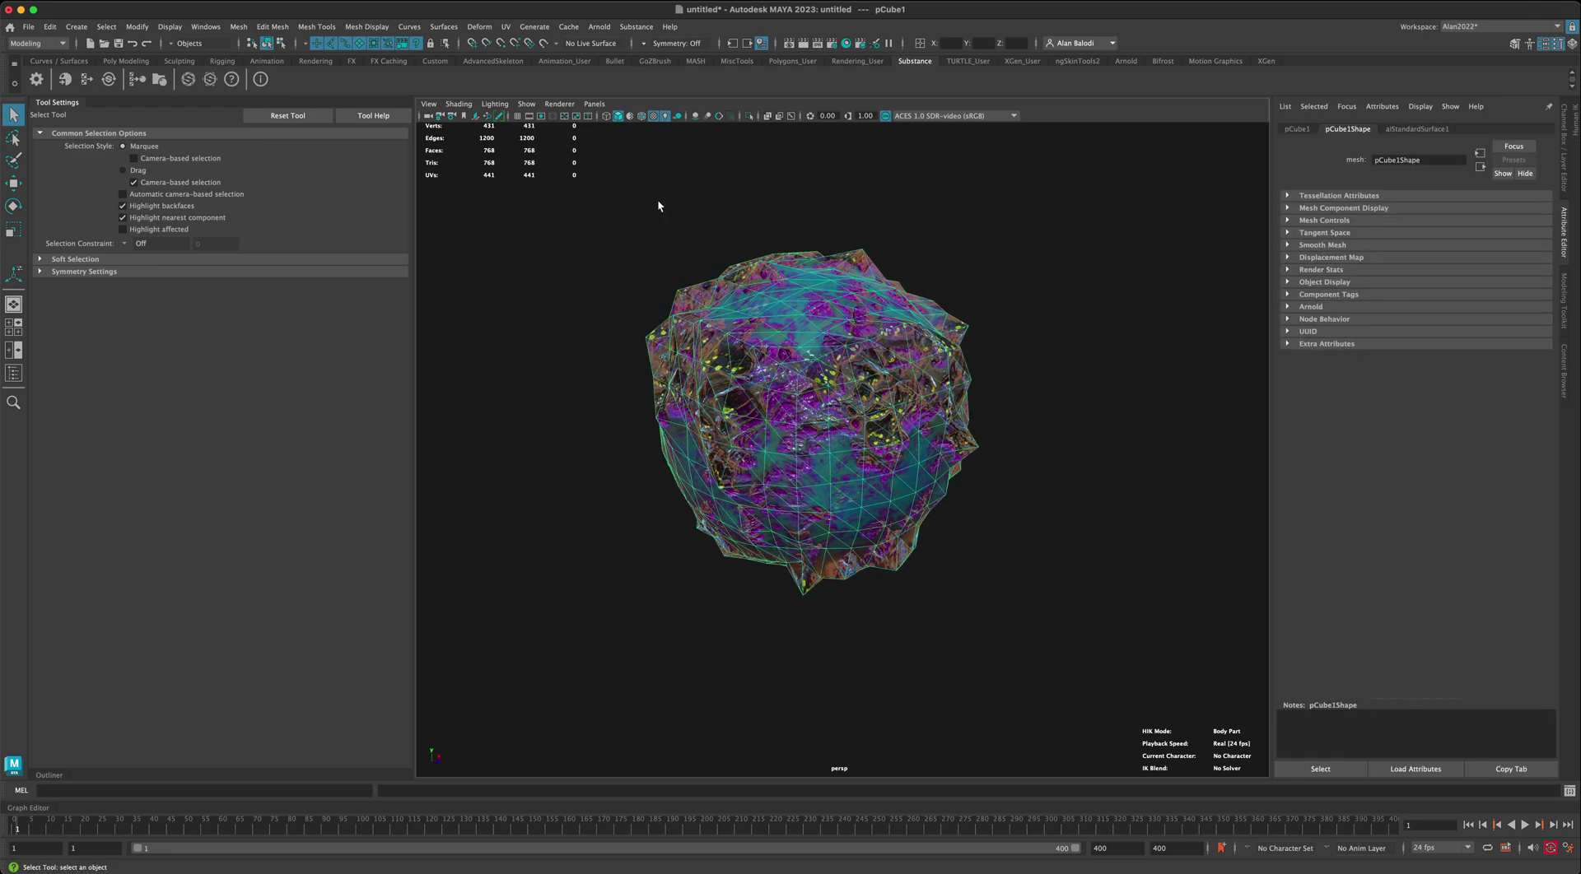
# Step: Show the lights in the viewport again and add an Arnold Area Light to the scene
pyautogui.click(539, 116)
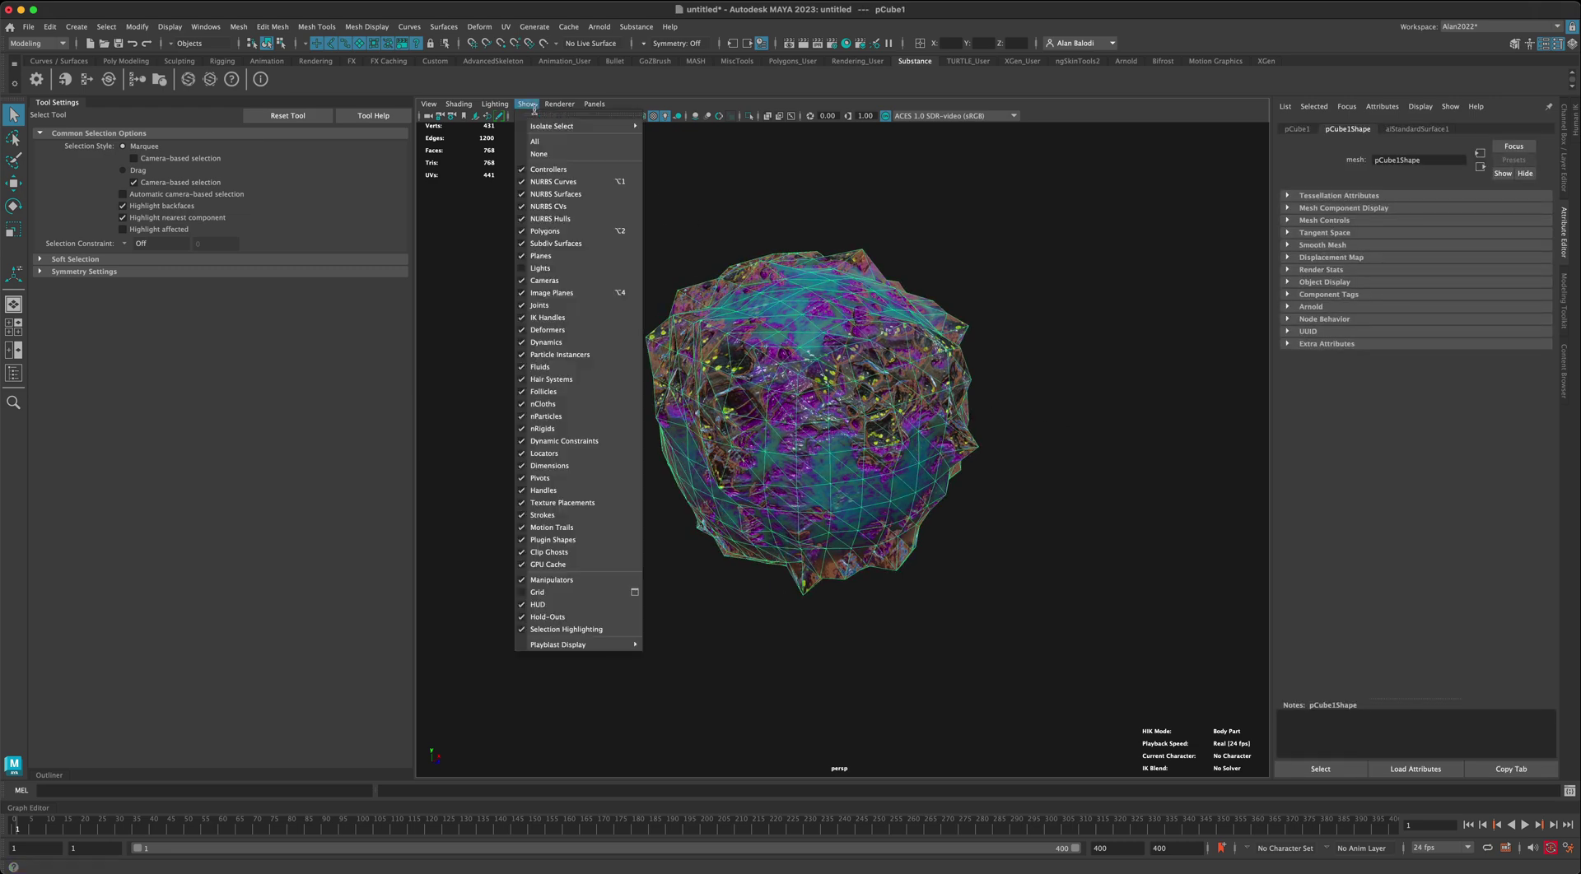
pyautogui.click(561, 270)
pyautogui.click(600, 26)
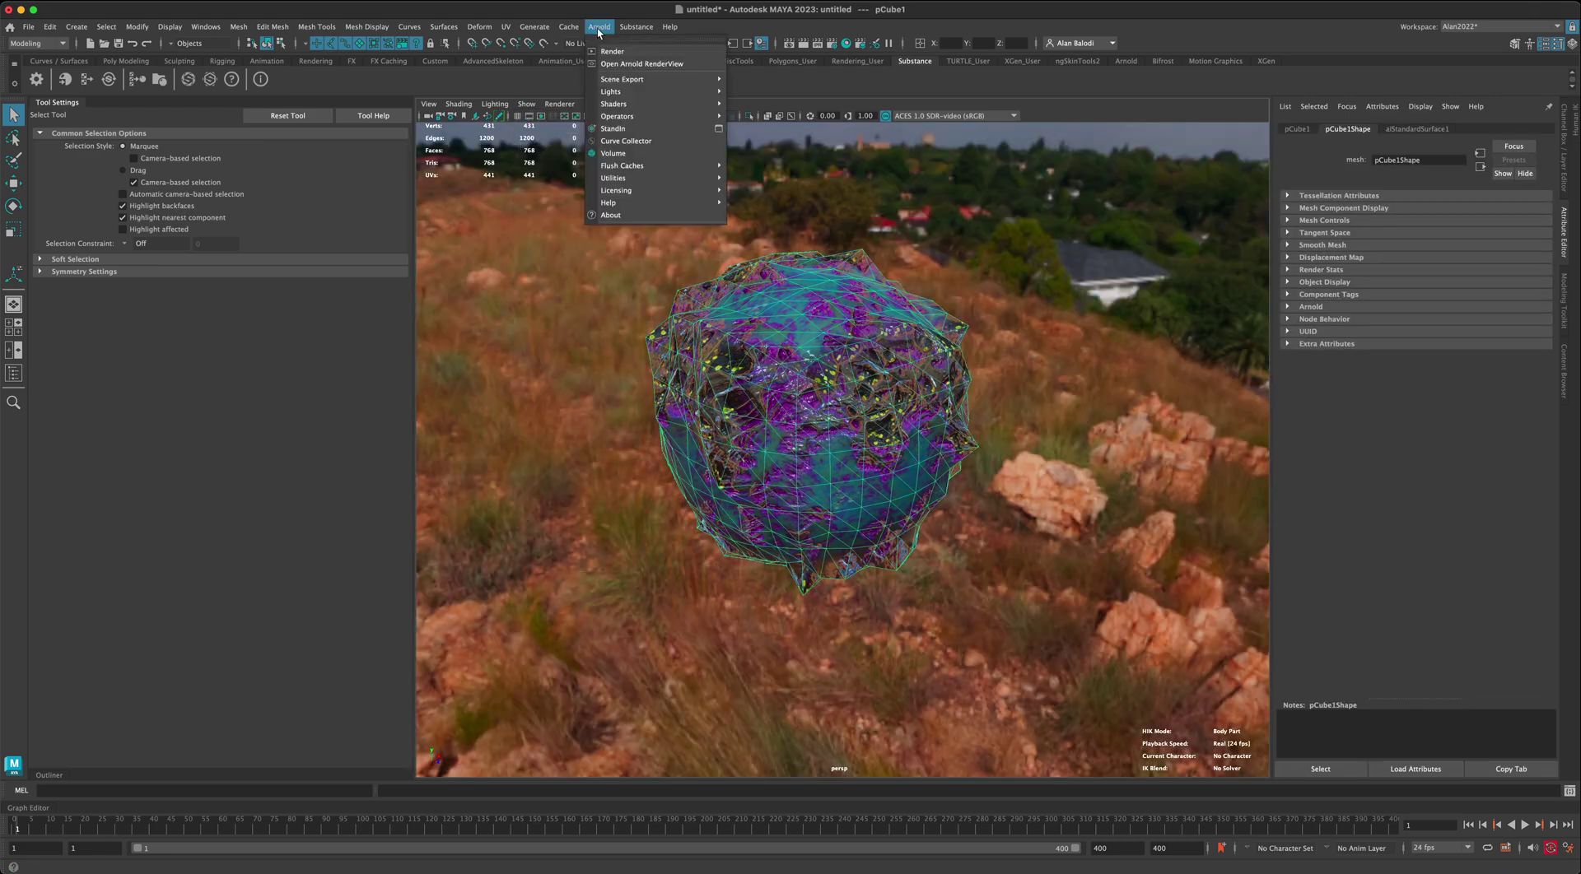
pyautogui.moveTo(631, 108)
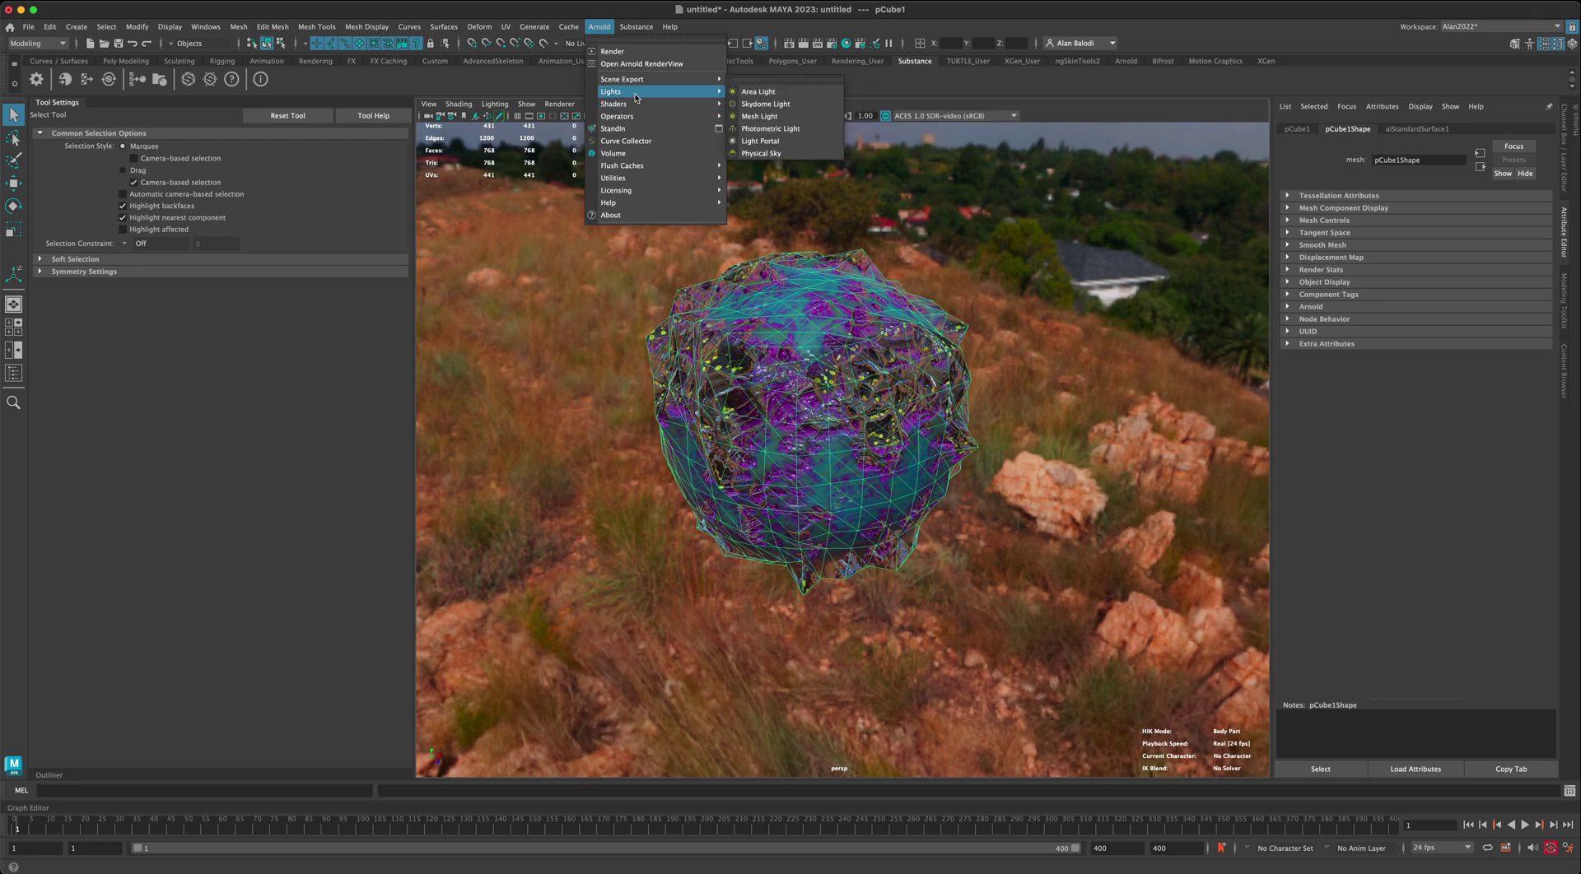
pyautogui.click(782, 92)
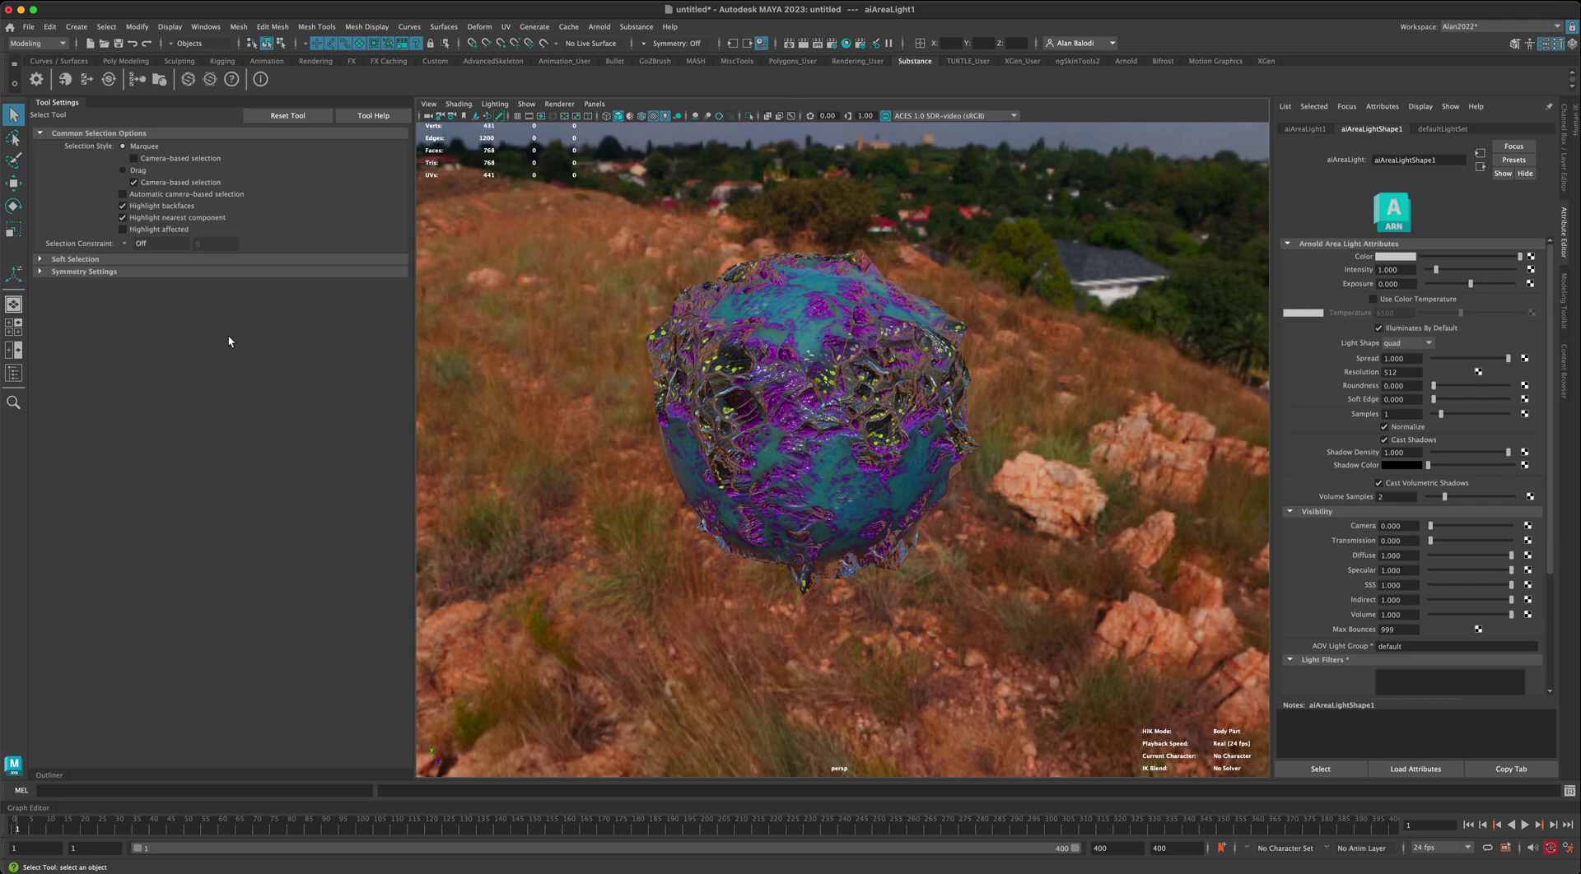
# Step: Scale the new area light up uniformly to about 49.9 with the Outliner opened alongside
pyautogui.scroll(-4, 753, 541)
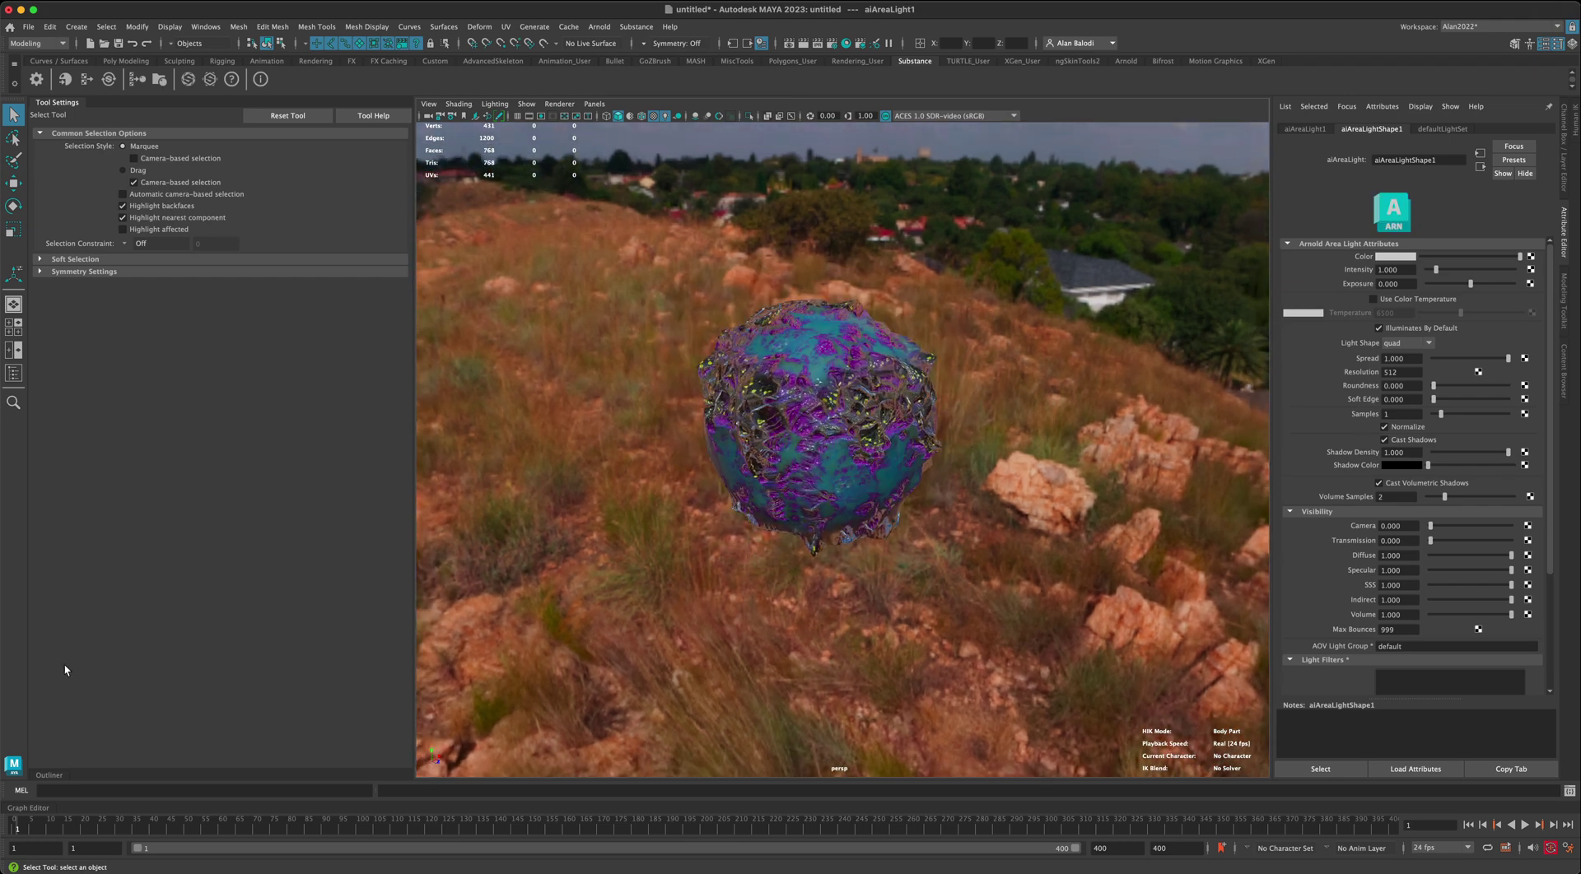
pyautogui.click(52, 774)
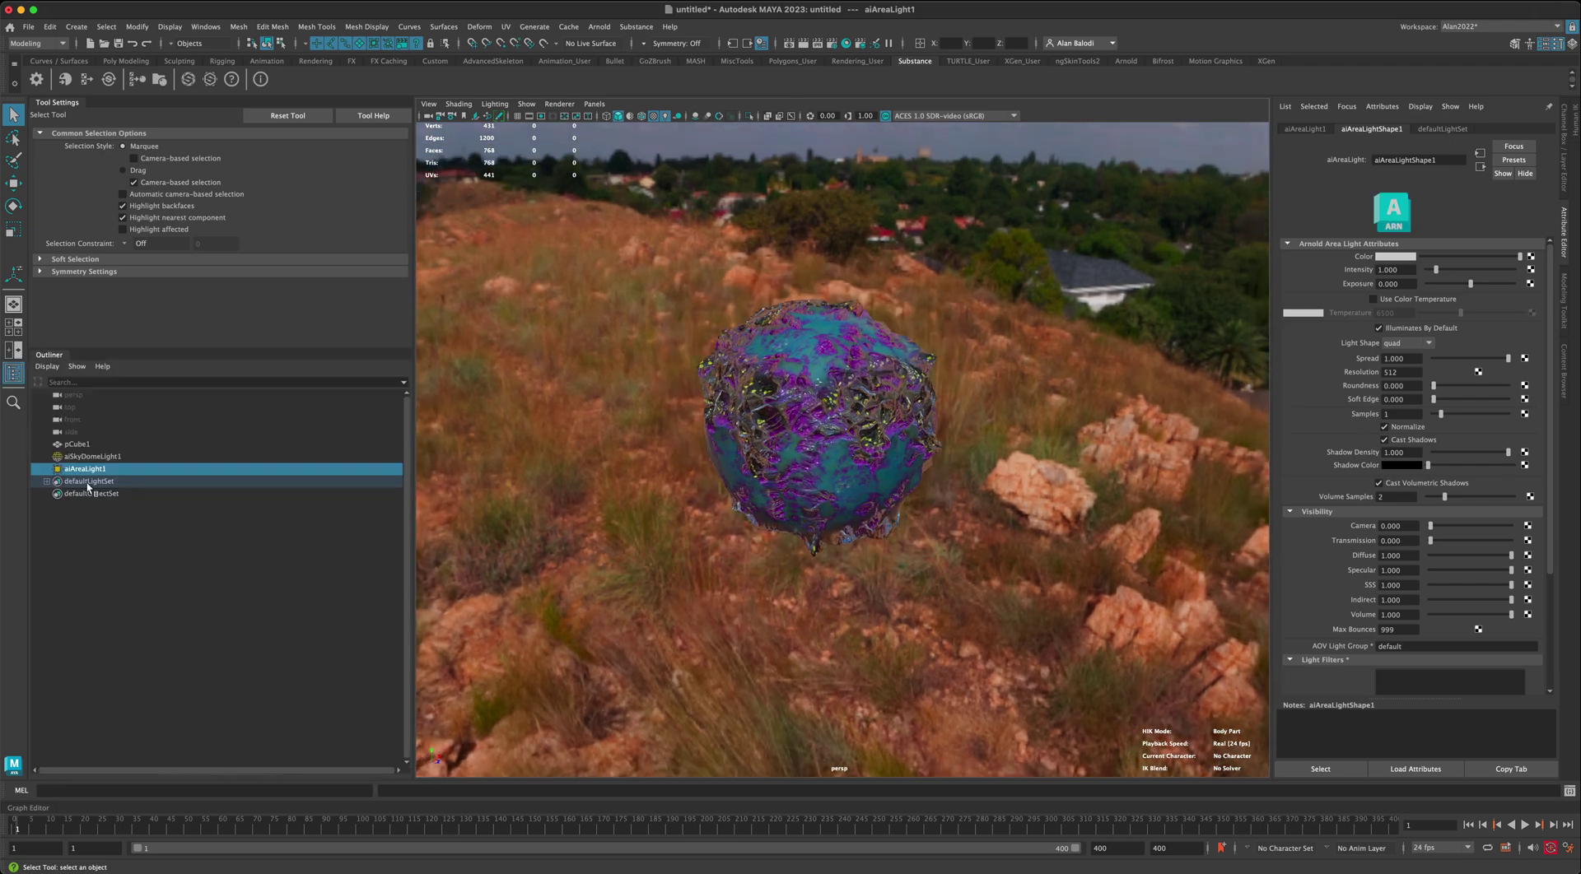
pyautogui.click(13, 183)
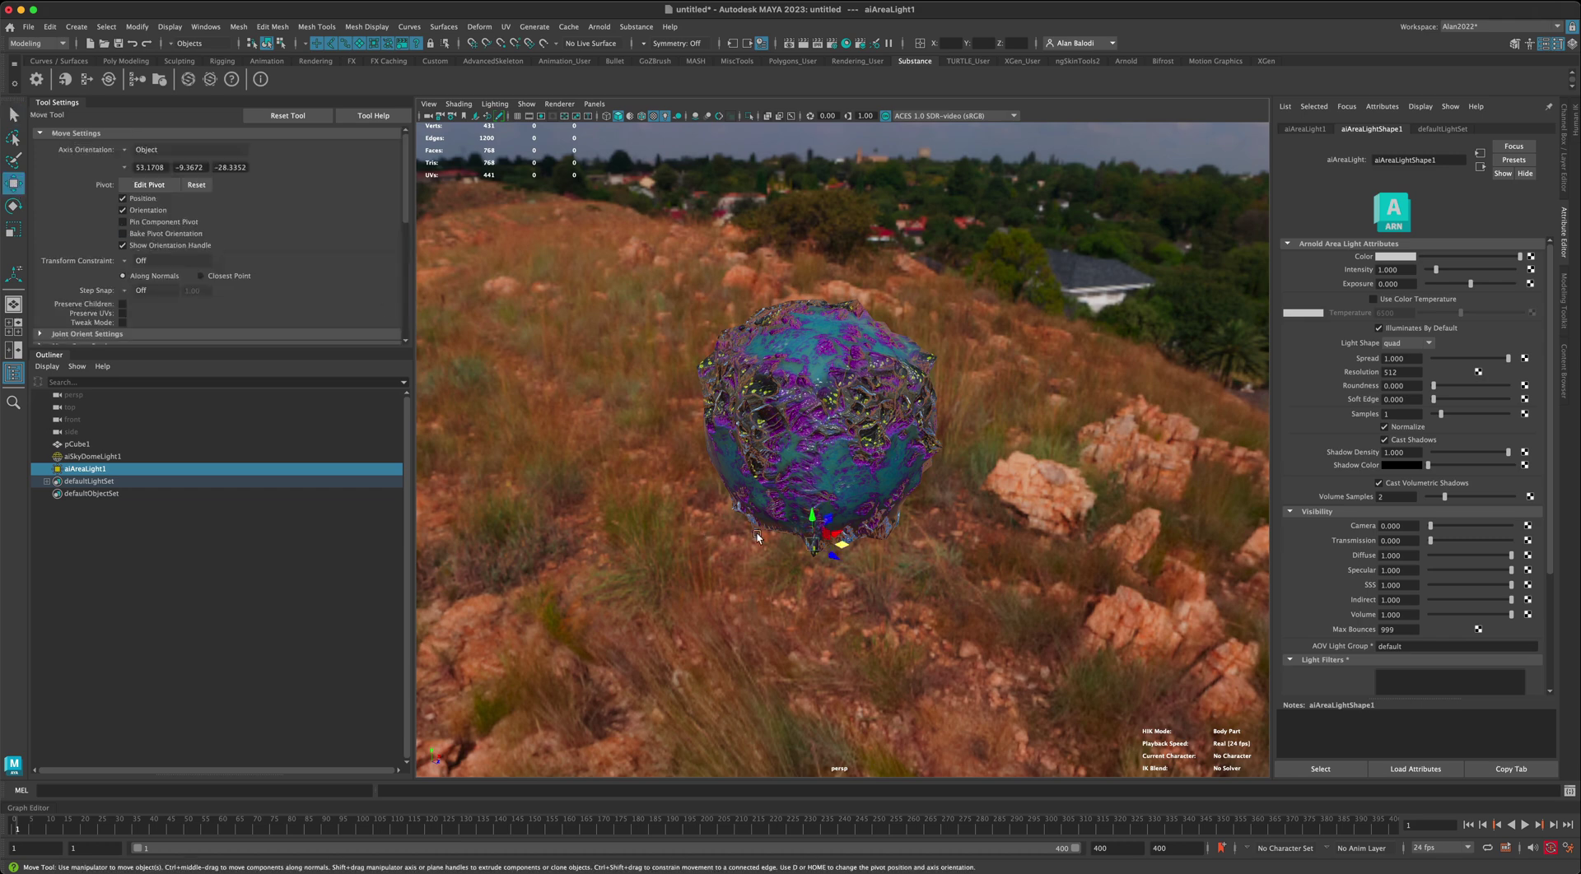
pyautogui.click(13, 229)
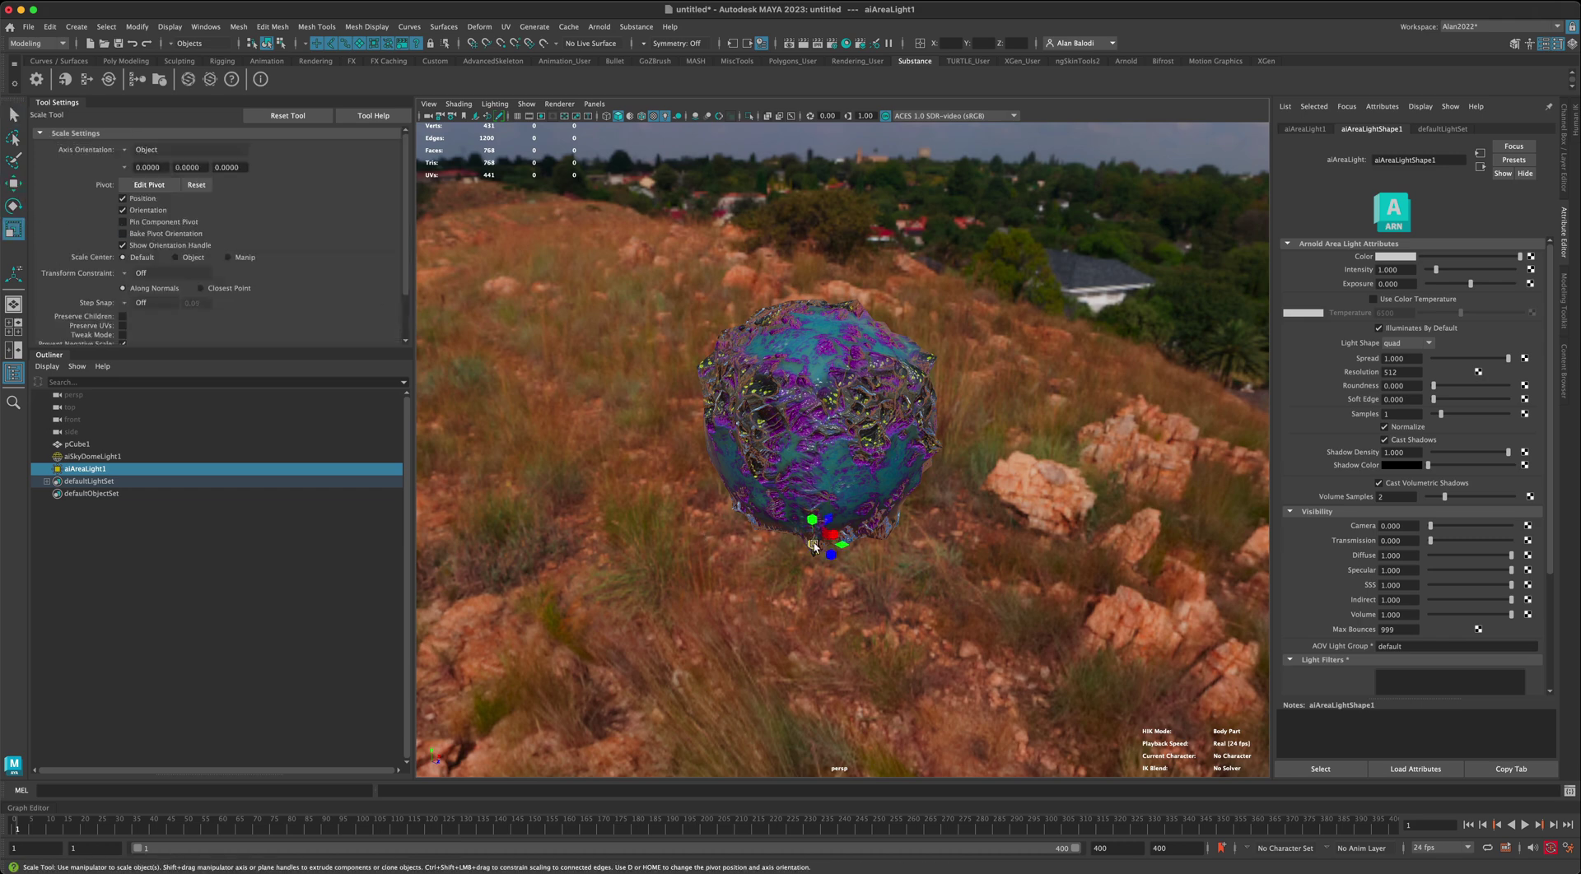
pyautogui.moveTo(813, 544); pyautogui.dragTo(1141, 321)
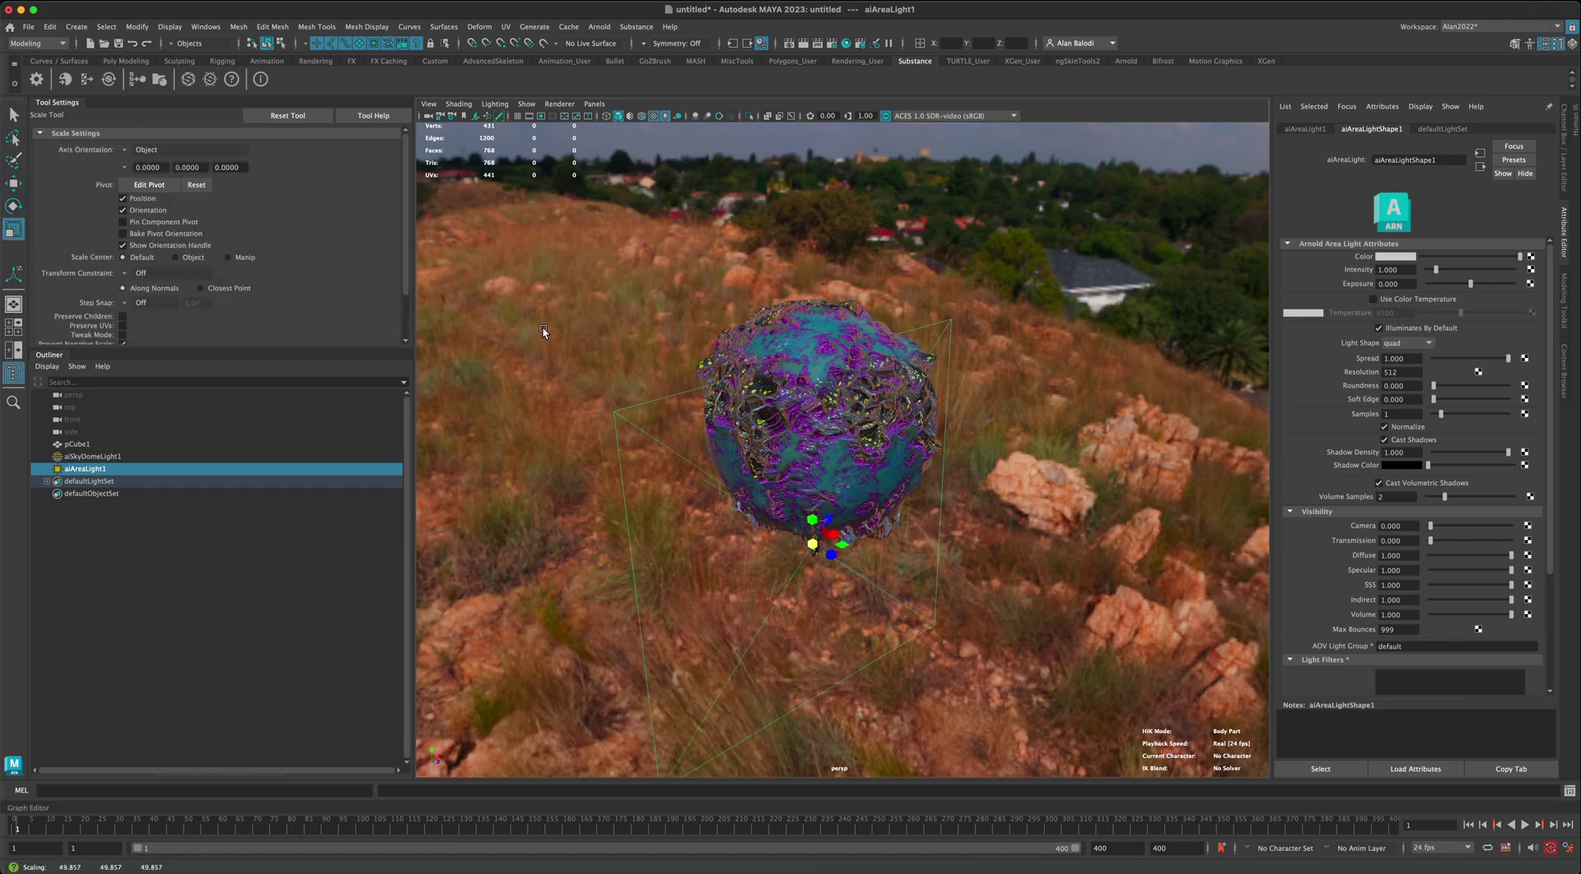
# Step: Position the area light above and beside the planet at about (124.2, 48.9, -39.3), rotated to about (-31.3, 106.5, -25.4)
pyautogui.click(13, 204)
pyautogui.moveTo(807, 550); pyautogui.dragTo(1004, 217)
pyautogui.click(11, 184)
pyautogui.keyDown('alt'); pyautogui.moveTo(986, 419); pyautogui.dragTo(1020, 461); pyautogui.keyUp('alt')
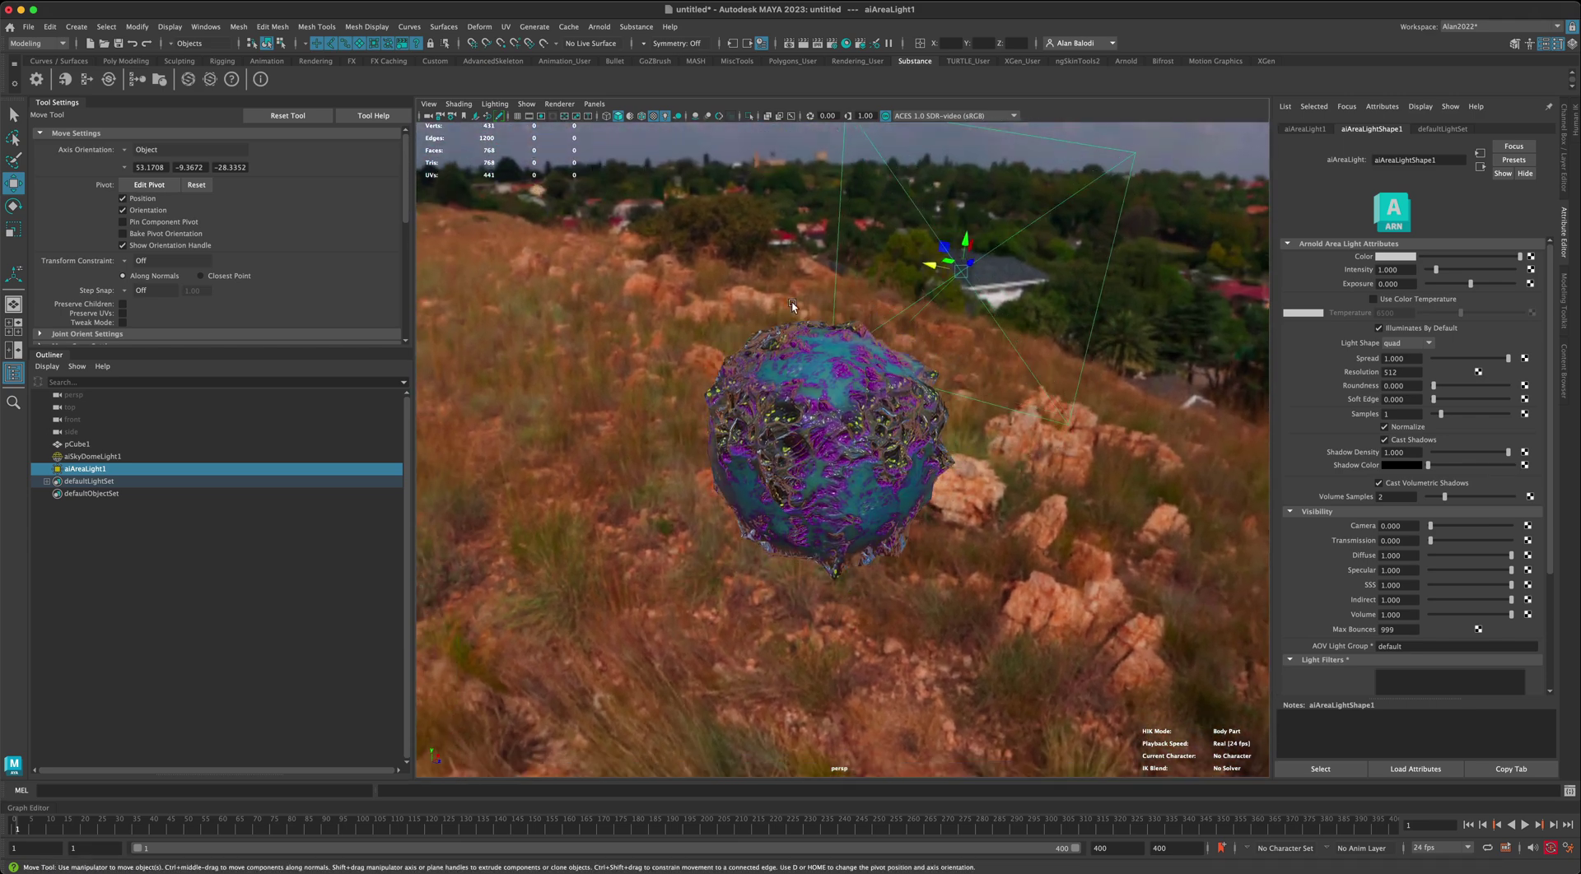
pyautogui.keyDown('alt'); pyautogui.moveTo(789, 302); pyautogui.dragTo(791, 302); pyautogui.keyUp('alt')
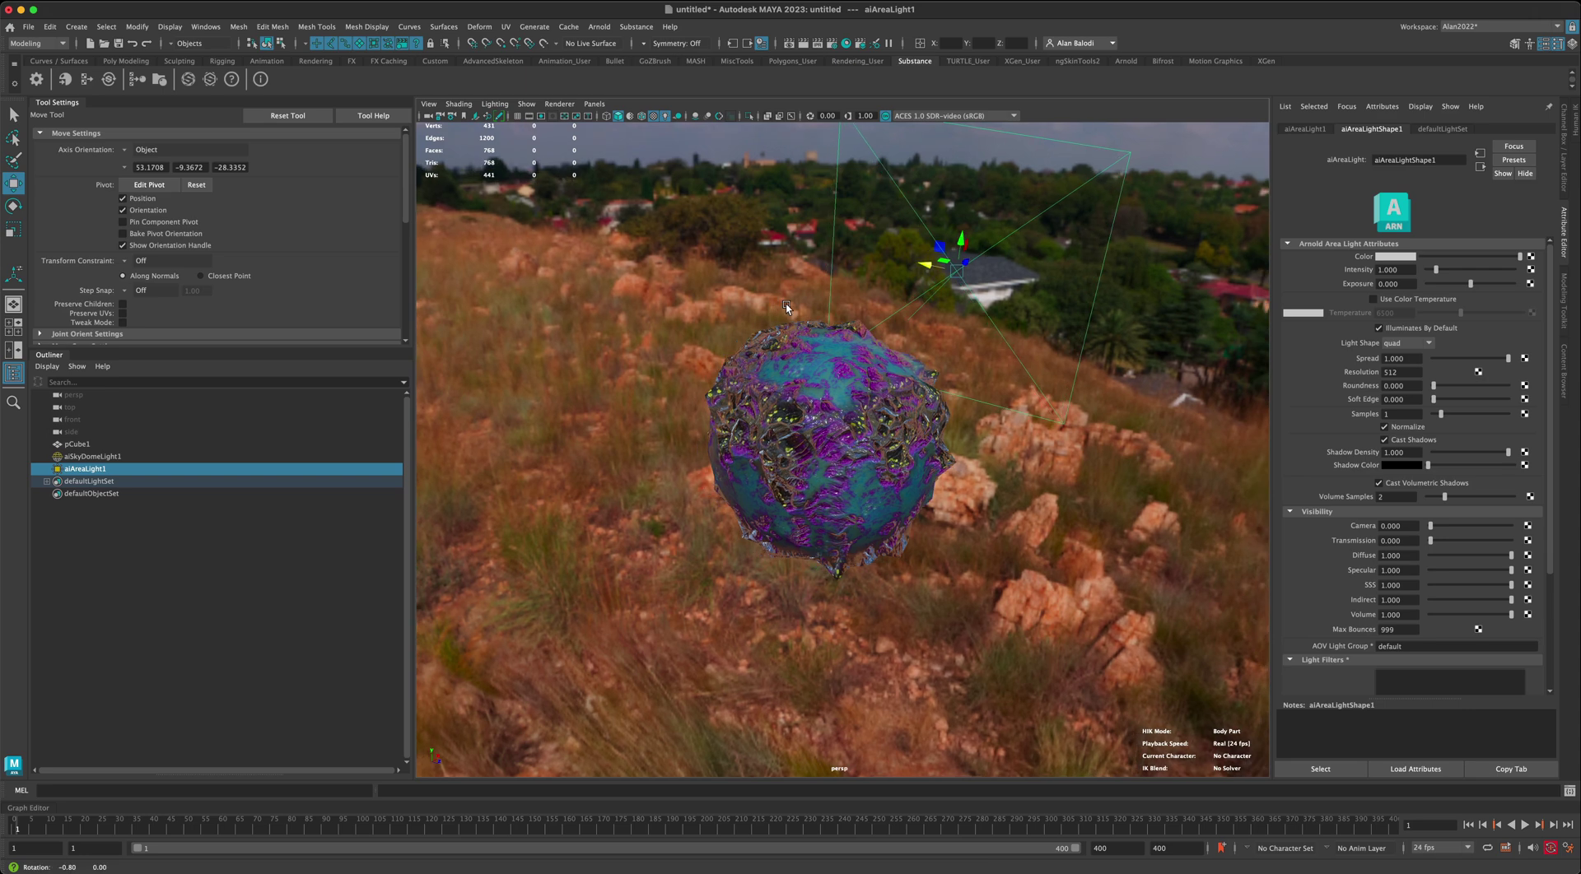
# Step: Open the Light Editor and disable the skydome light
pyautogui.click(876, 43)
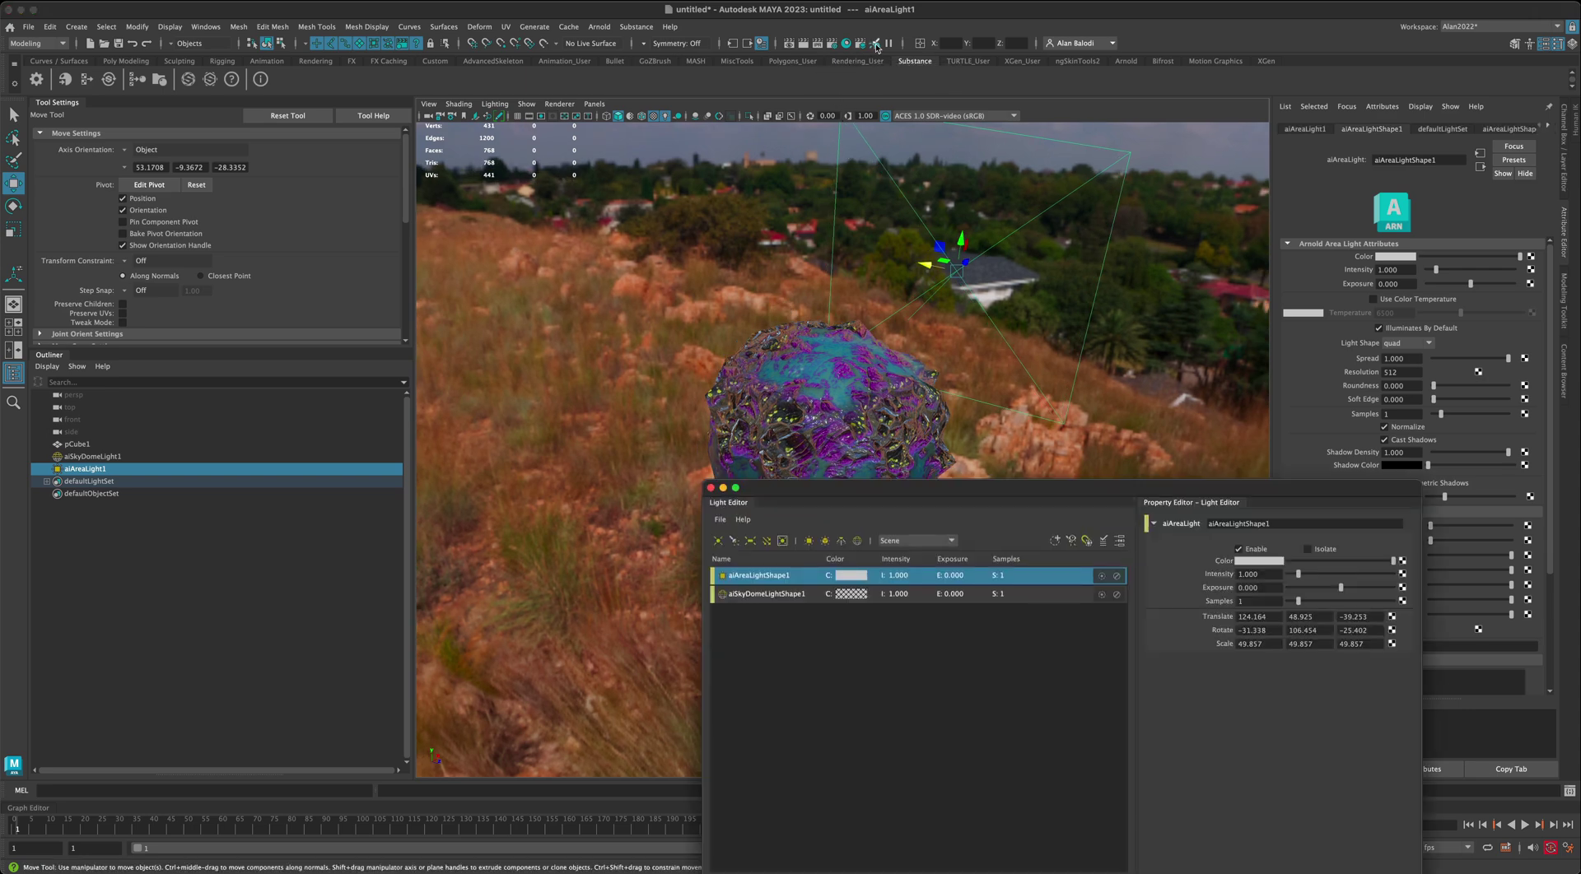
pyautogui.moveTo(898, 476); pyautogui.dragTo(482, 446)
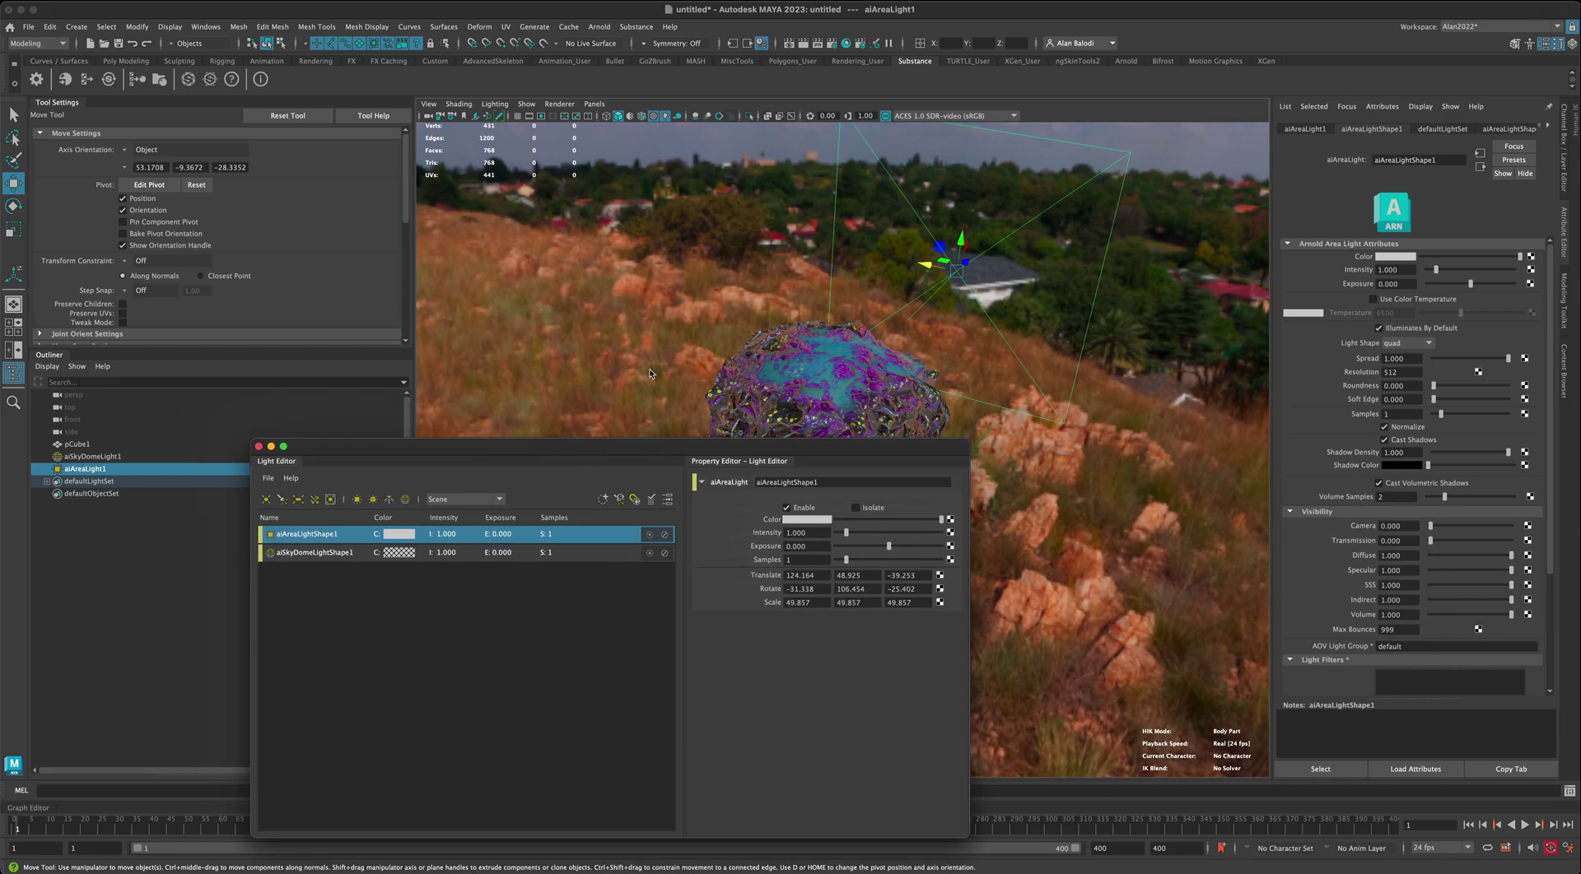
pyautogui.click(339, 557)
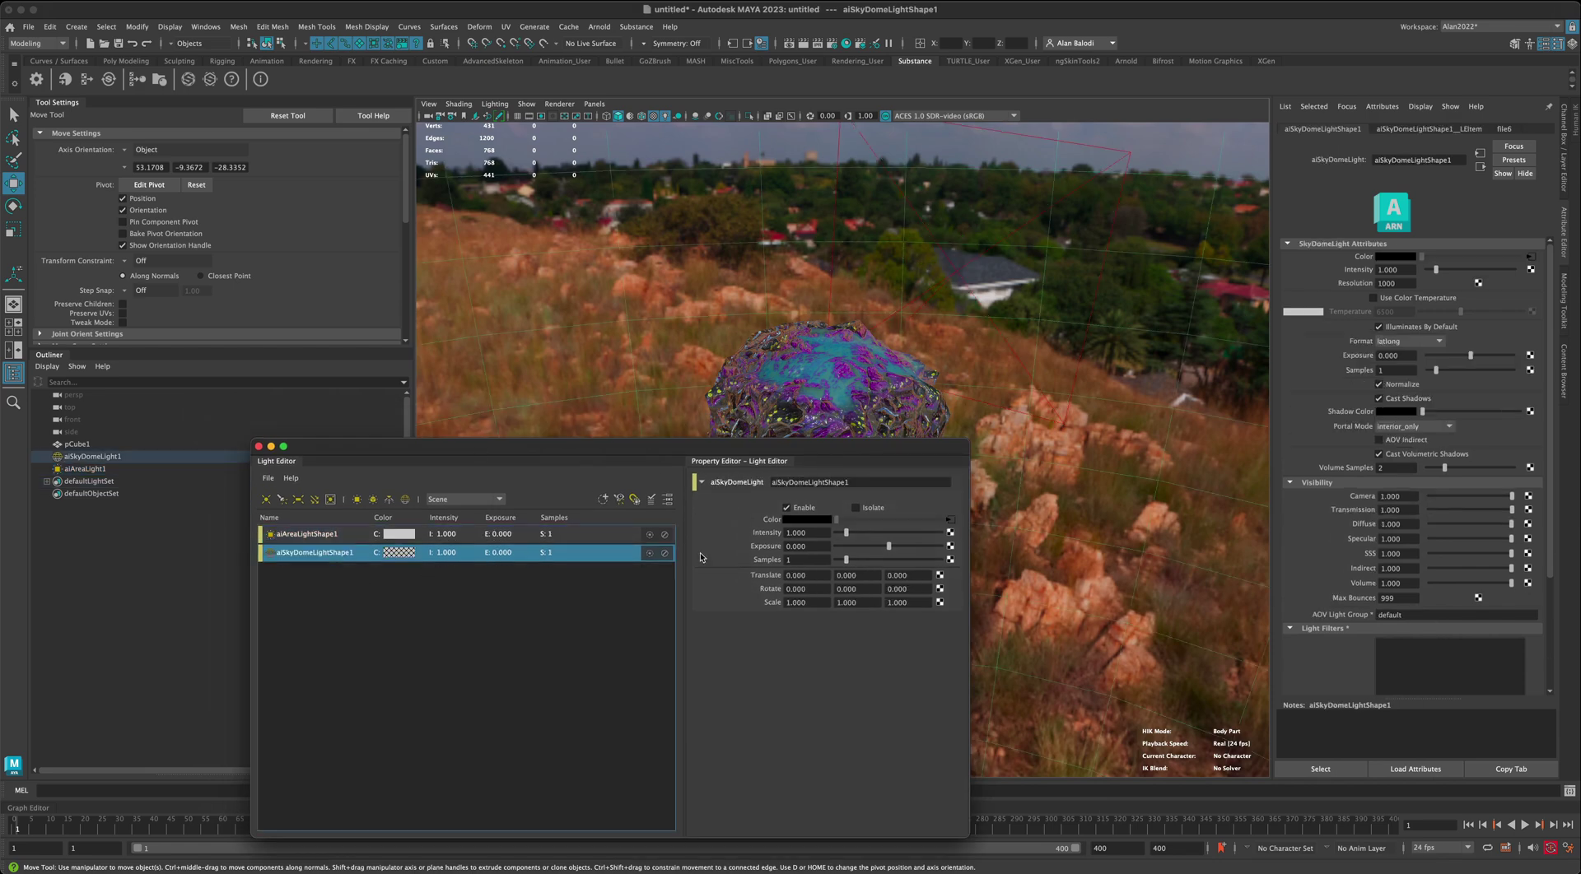
pyautogui.click(786, 508)
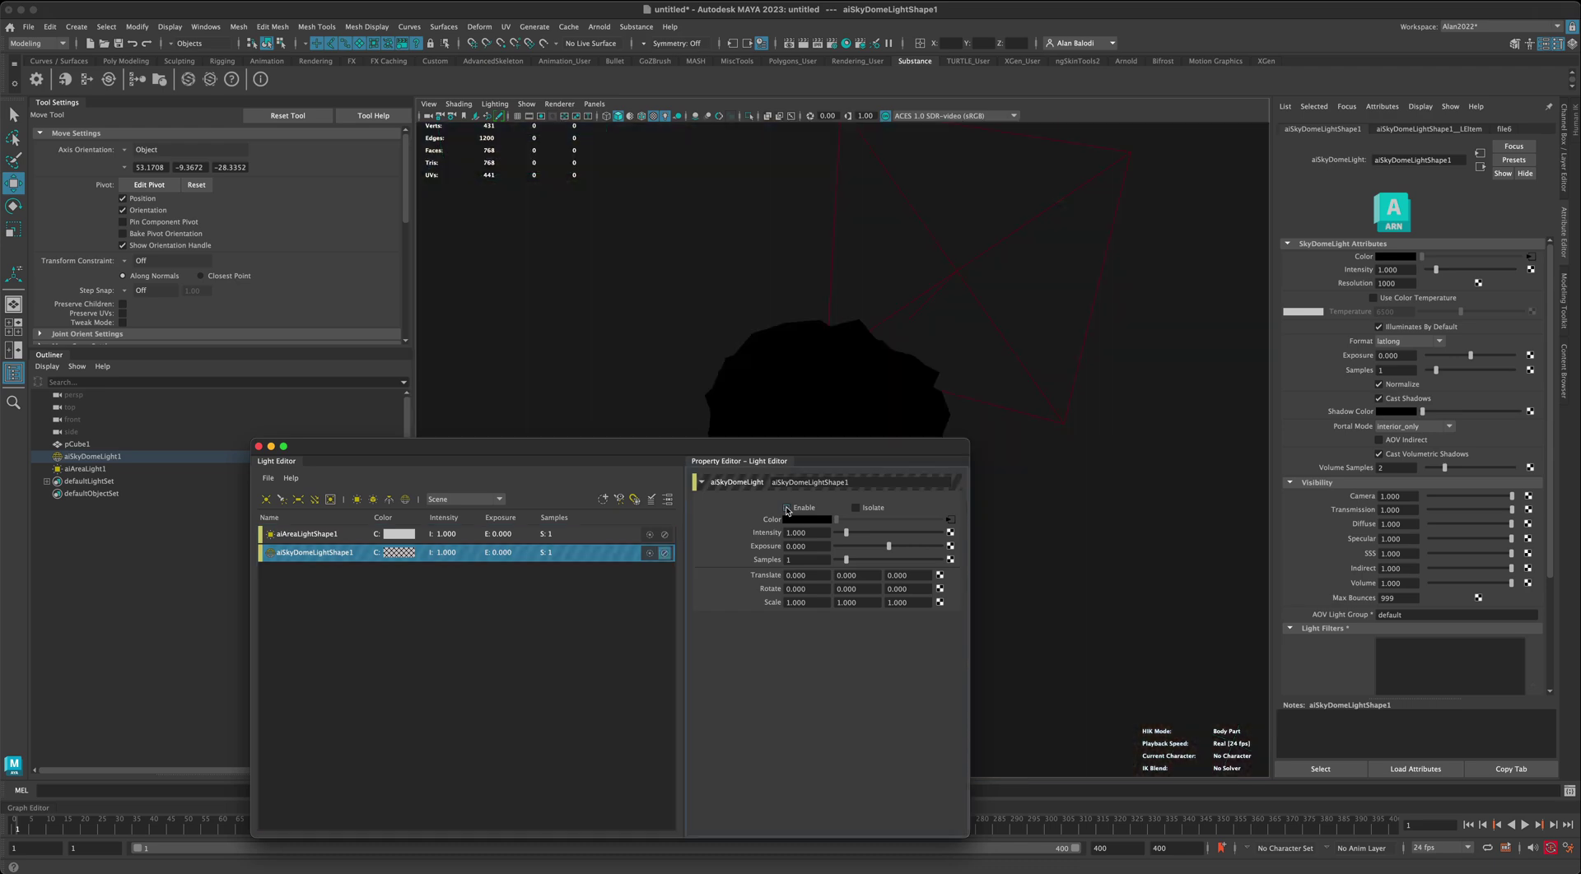
# Step: Set the area light's intensity to 600000 and move the Light Editor clear of the planet
pyautogui.click(333, 536)
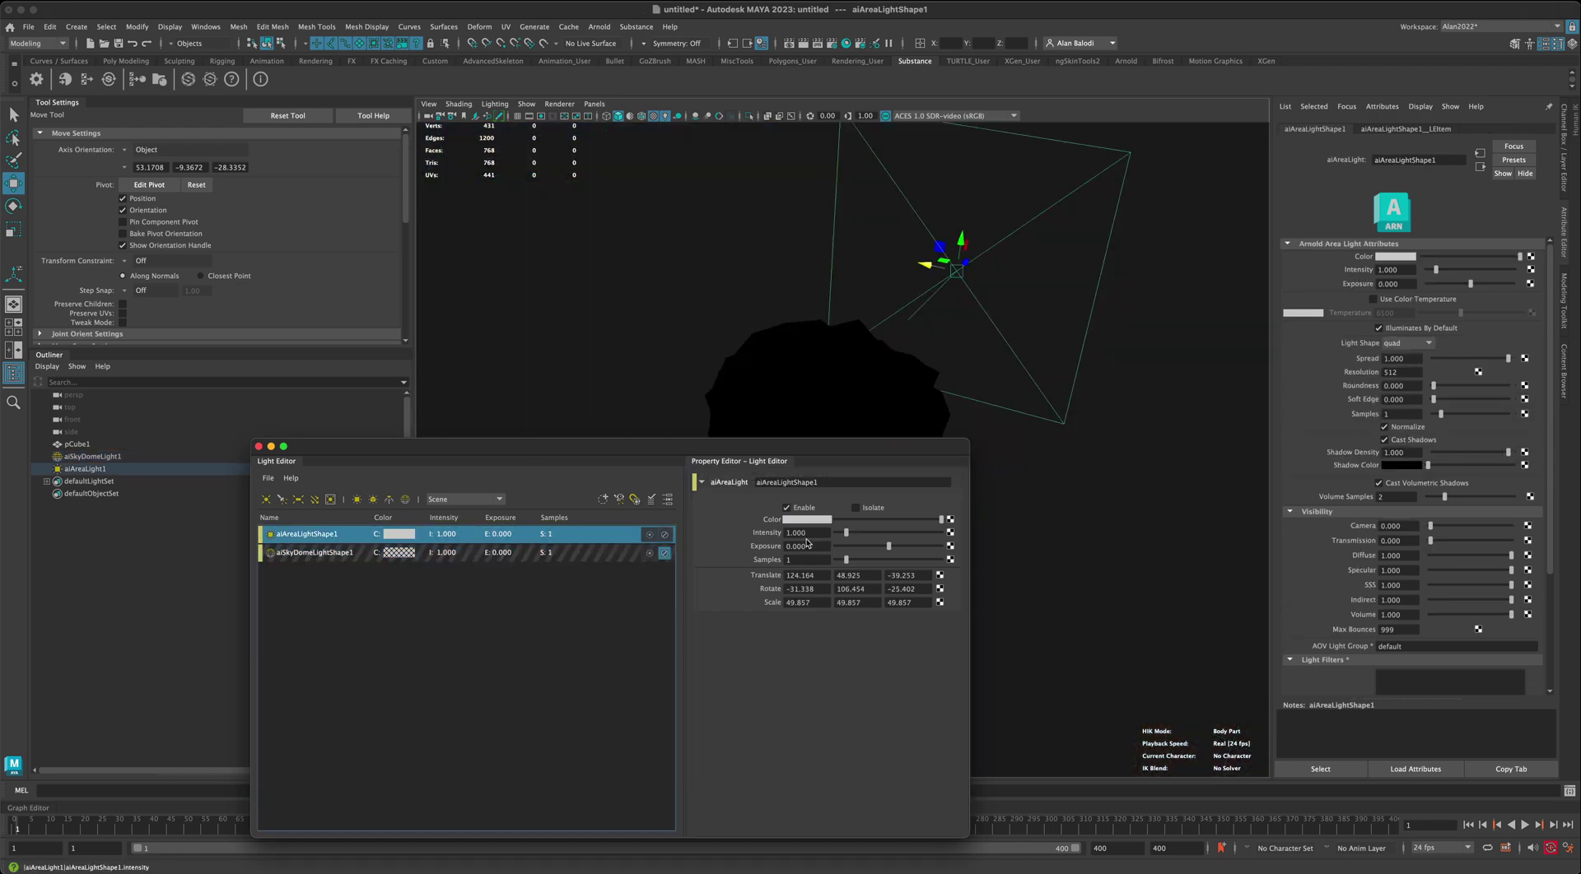
pyautogui.moveTo(847, 534)
pyautogui.mouseDown()
pyautogui.moveTo(949, 544)
pyautogui.moveTo(843, 539)
pyautogui.mouseUp()
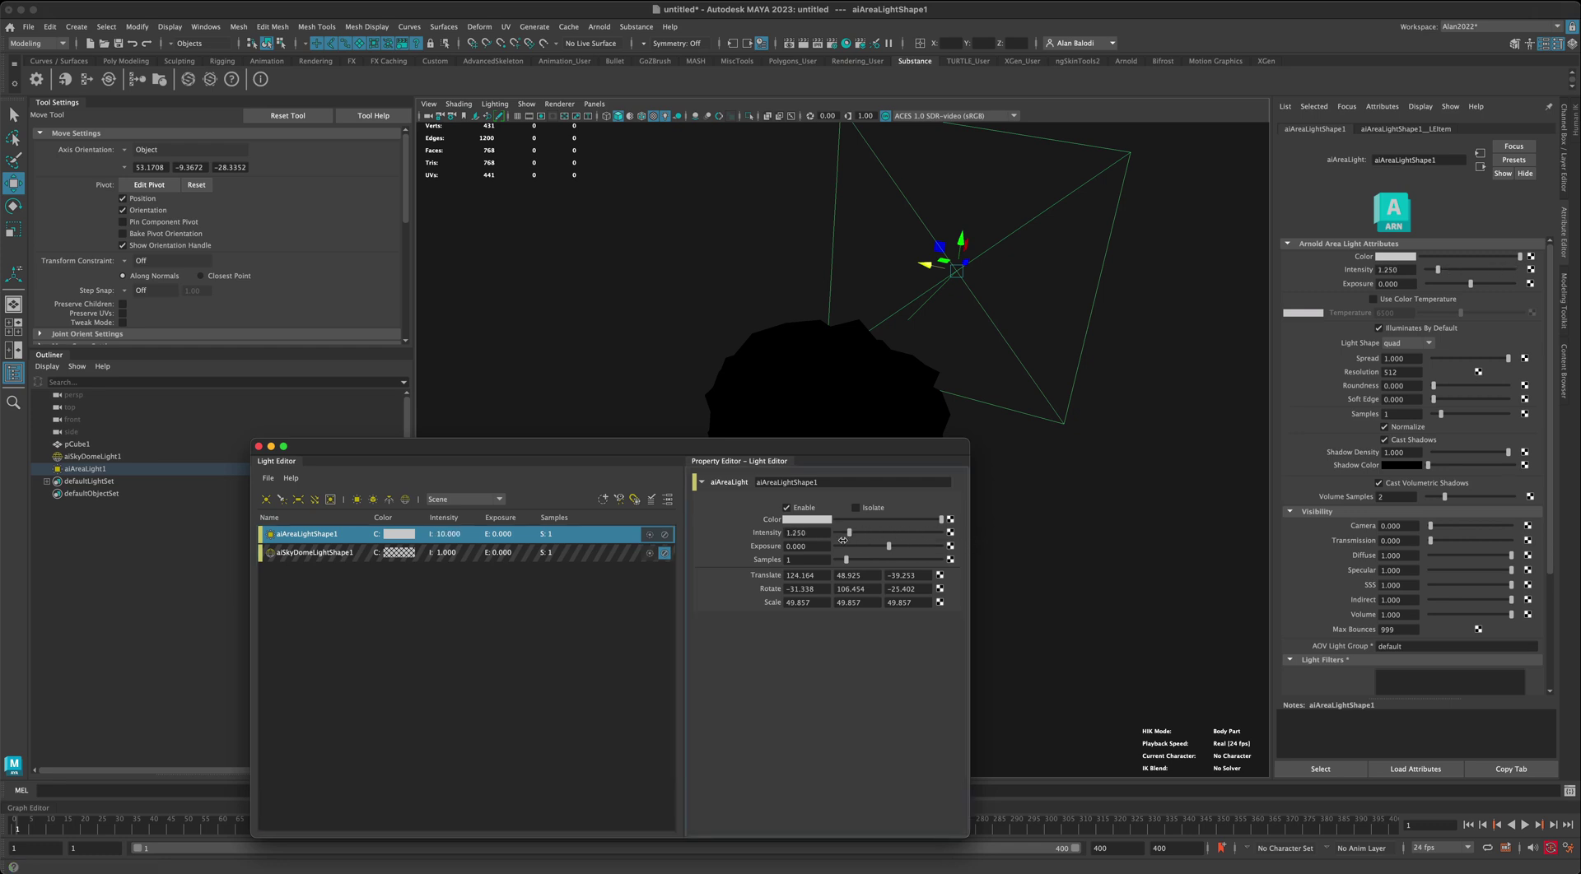
pyautogui.click(793, 533)
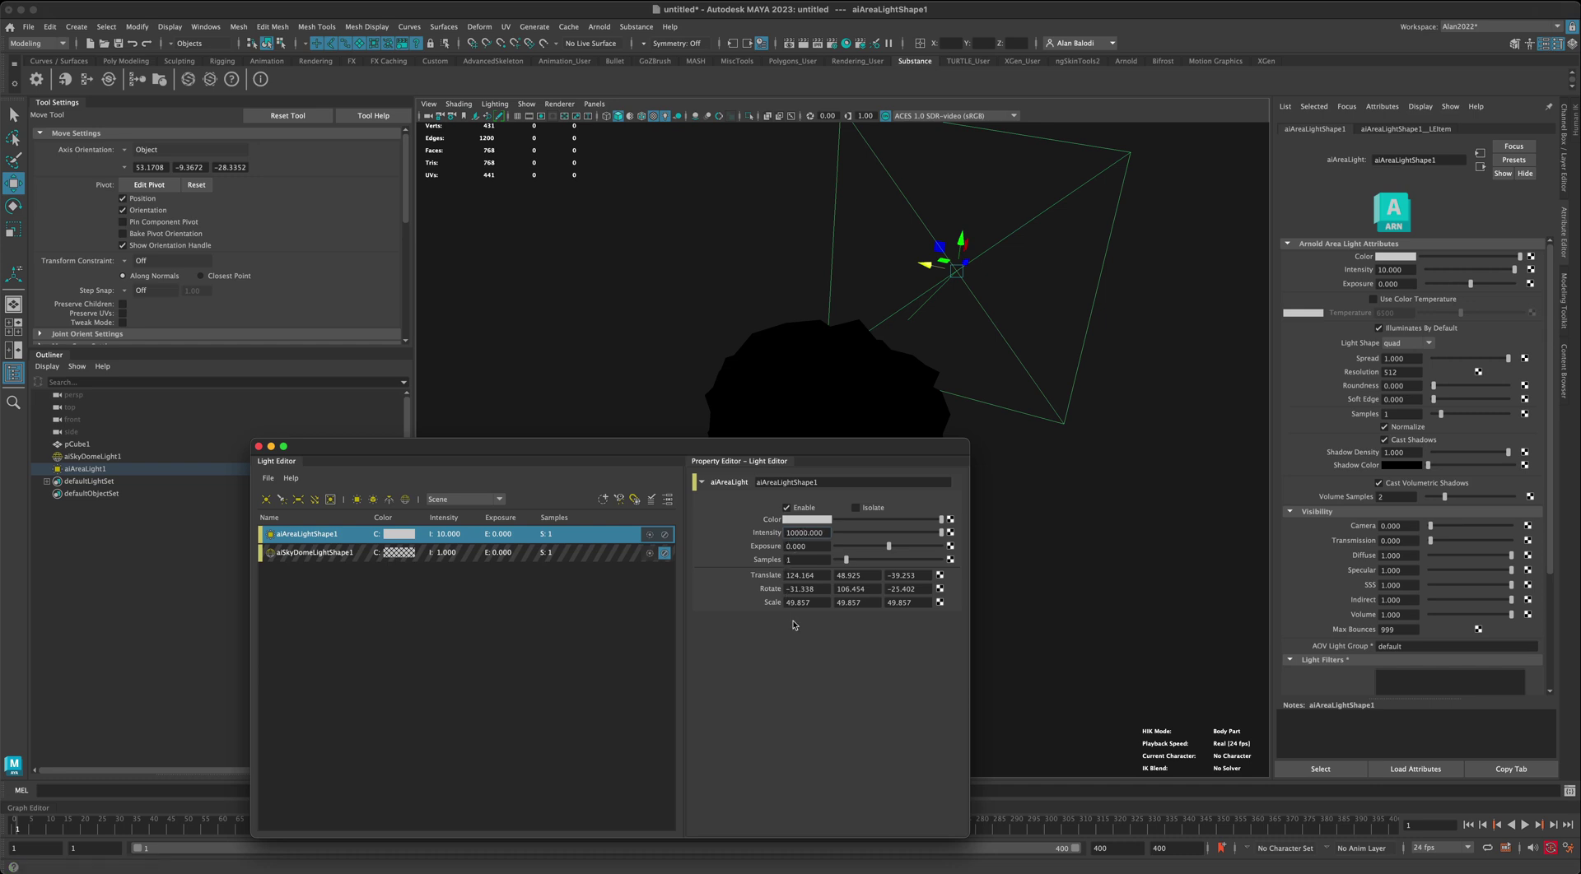
pyautogui.press('Return')
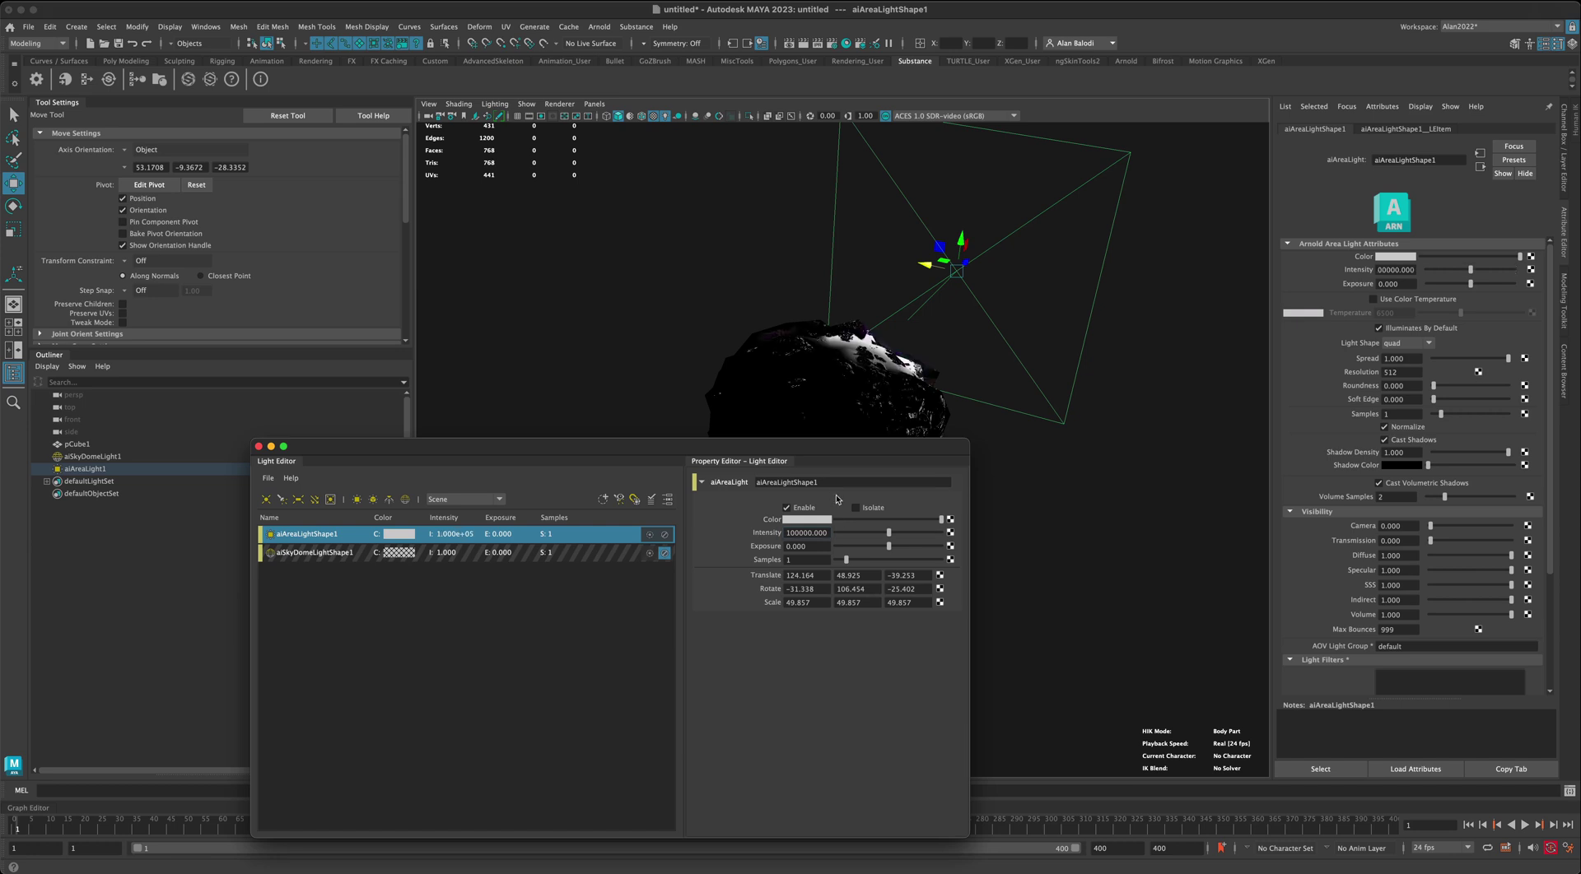
pyautogui.moveTo(831, 449); pyautogui.dragTo(671, 344)
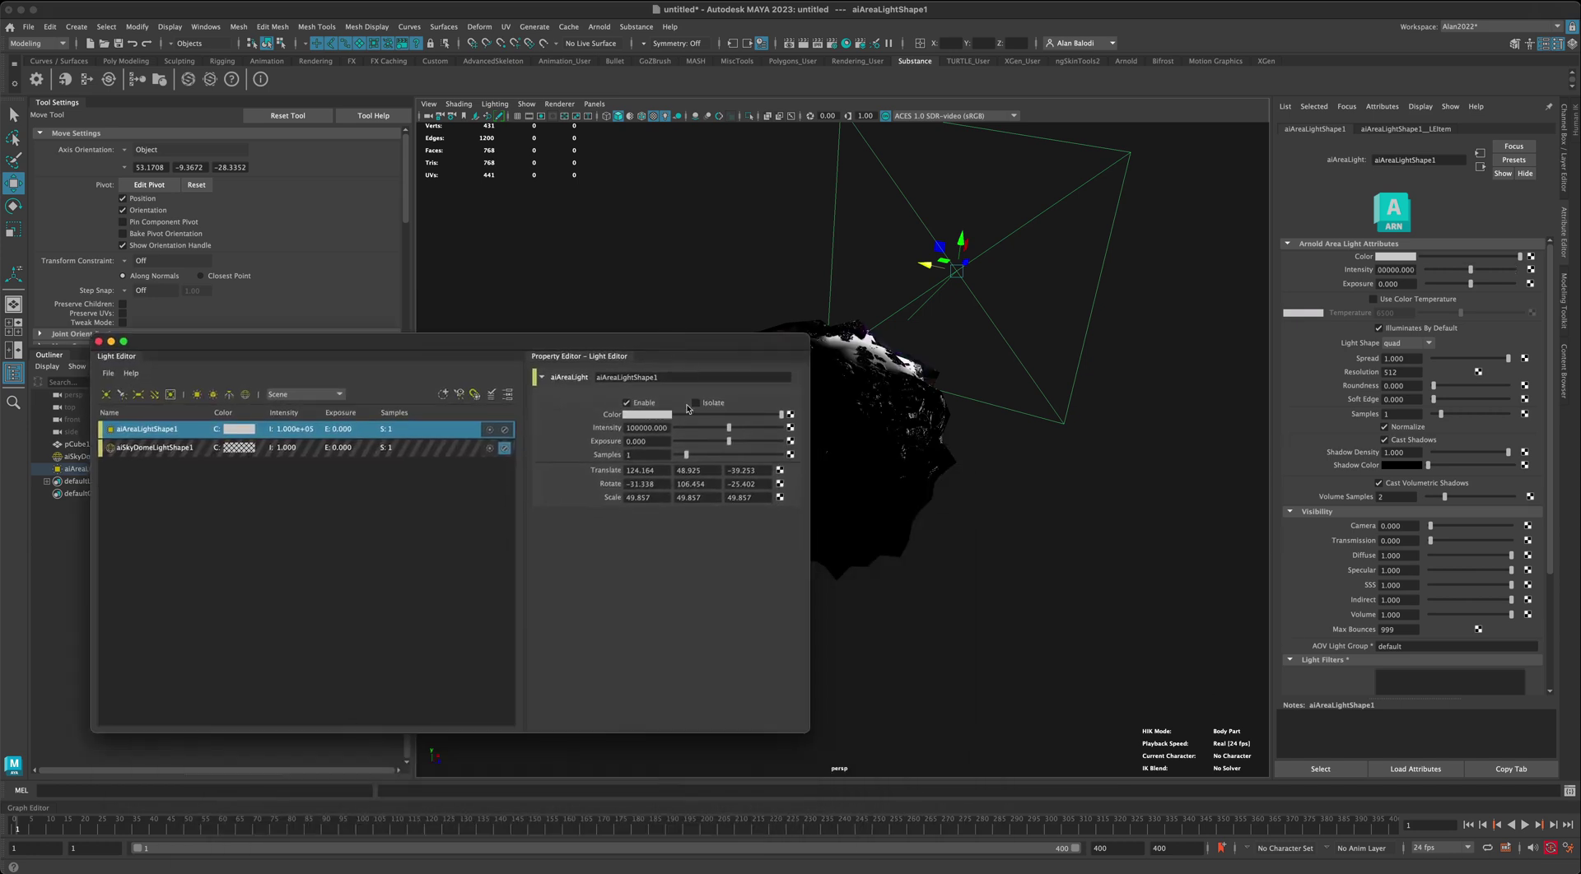
pyautogui.moveTo(629, 428); pyautogui.dragTo(611, 436)
pyautogui.write('6')
pyautogui.press('Return')
pyautogui.moveTo(687, 343); pyautogui.dragTo(618, 351)
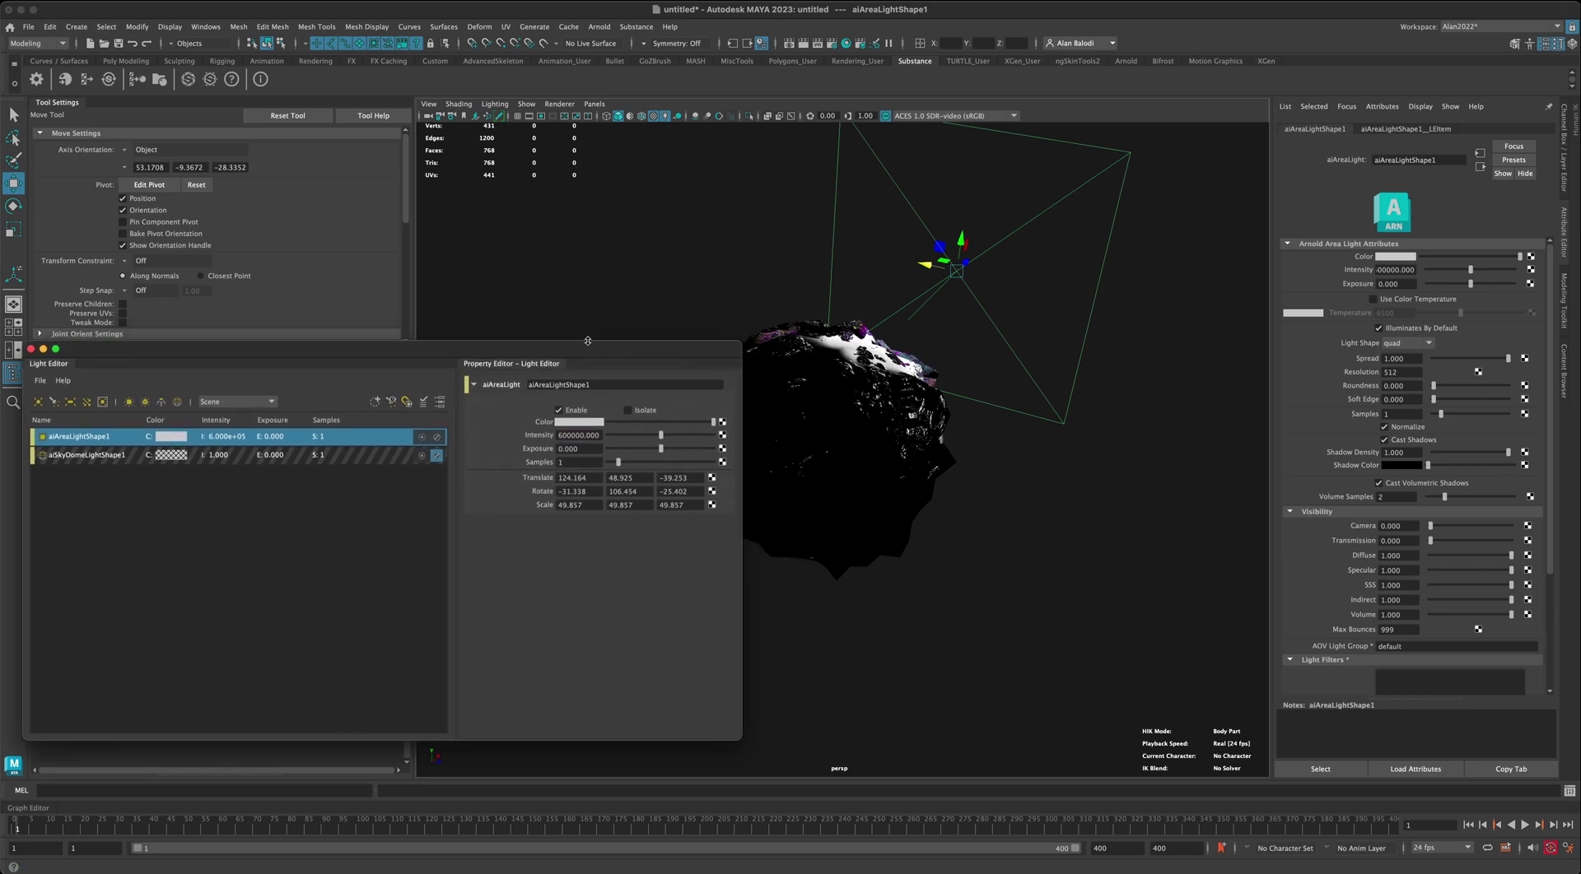
# Step: Scale the area light uniformly to about 105.5 and lower it to about (125.9, 28.7, -42.3)
pyautogui.press('r')
pyautogui.moveTo(966, 273); pyautogui.dragTo(1120, 277)
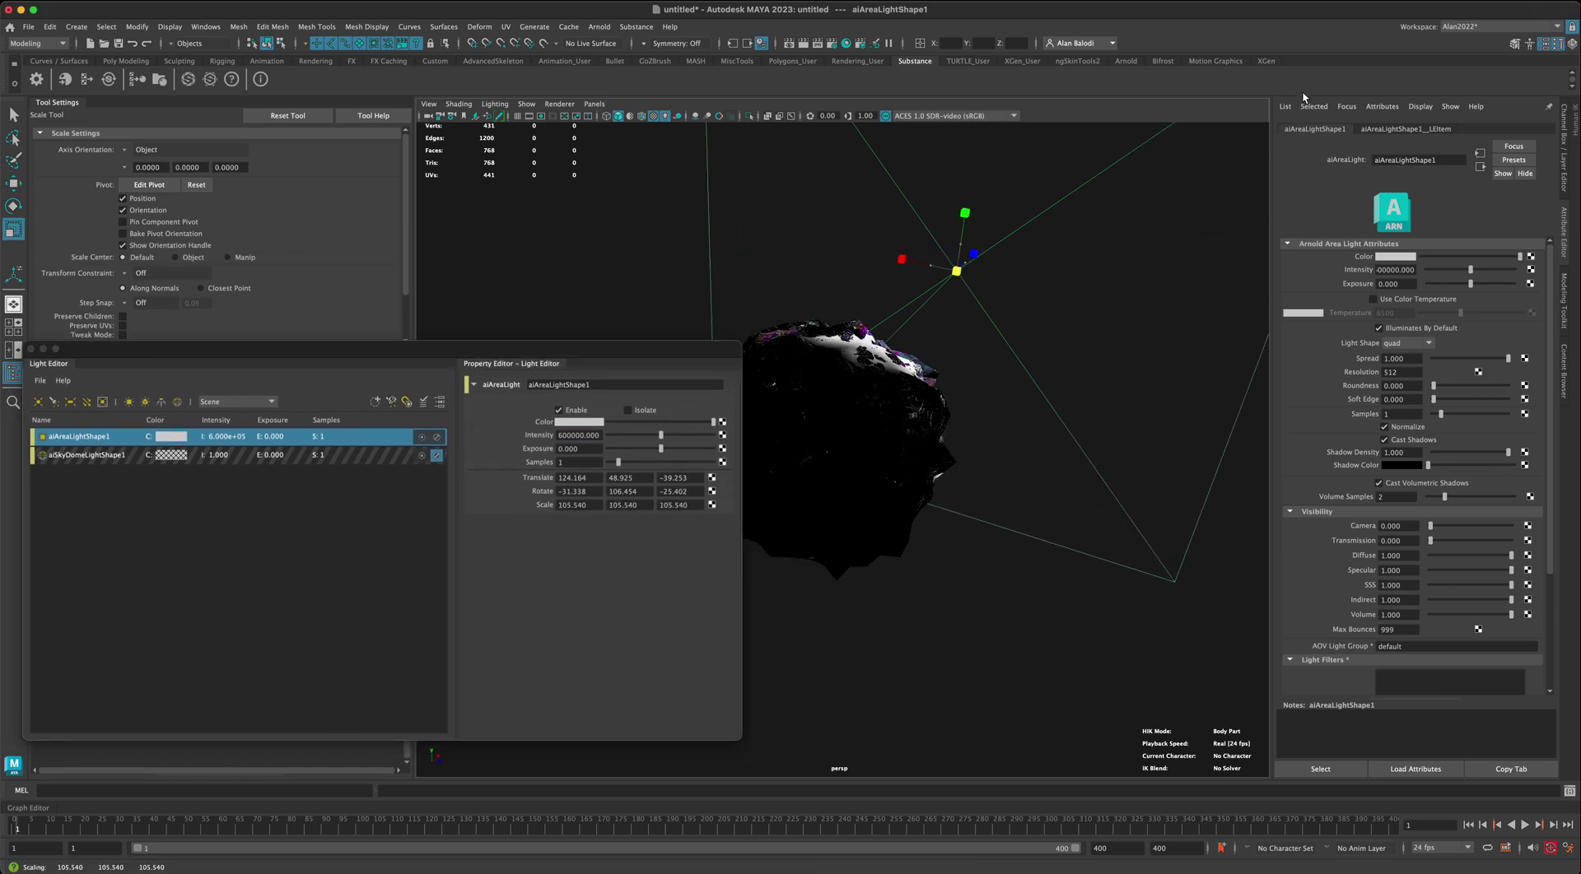
pyautogui.click(13, 183)
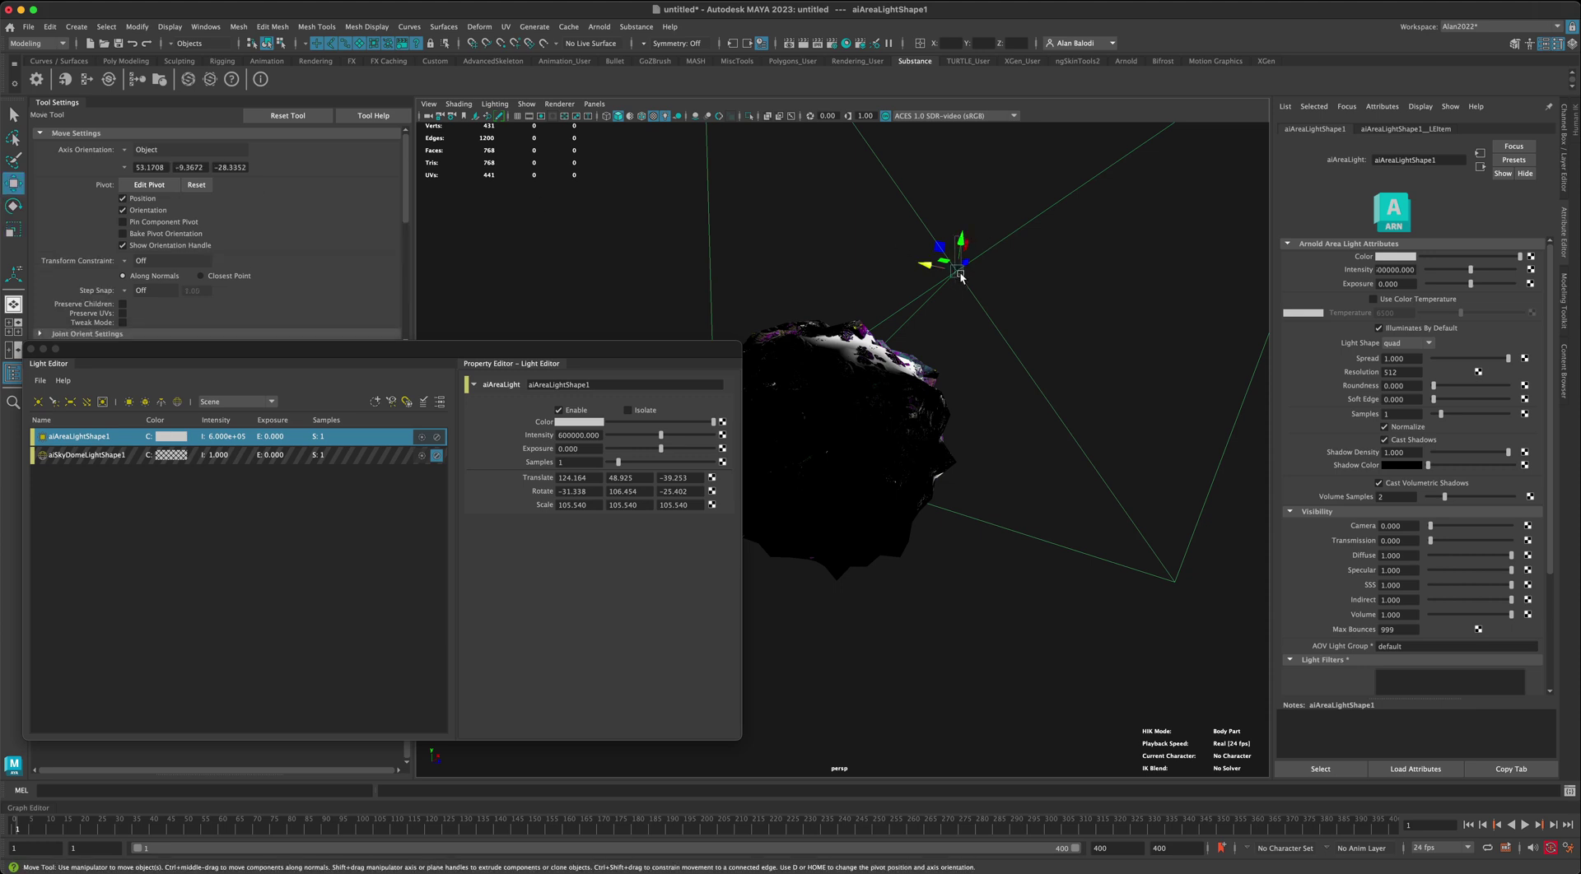
pyautogui.moveTo(960, 239); pyautogui.dragTo(943, 339)
# Step: Rotate the area light to about (212.3, 122.8, 212.3) so it shines on the planet's side
pyautogui.press('e')
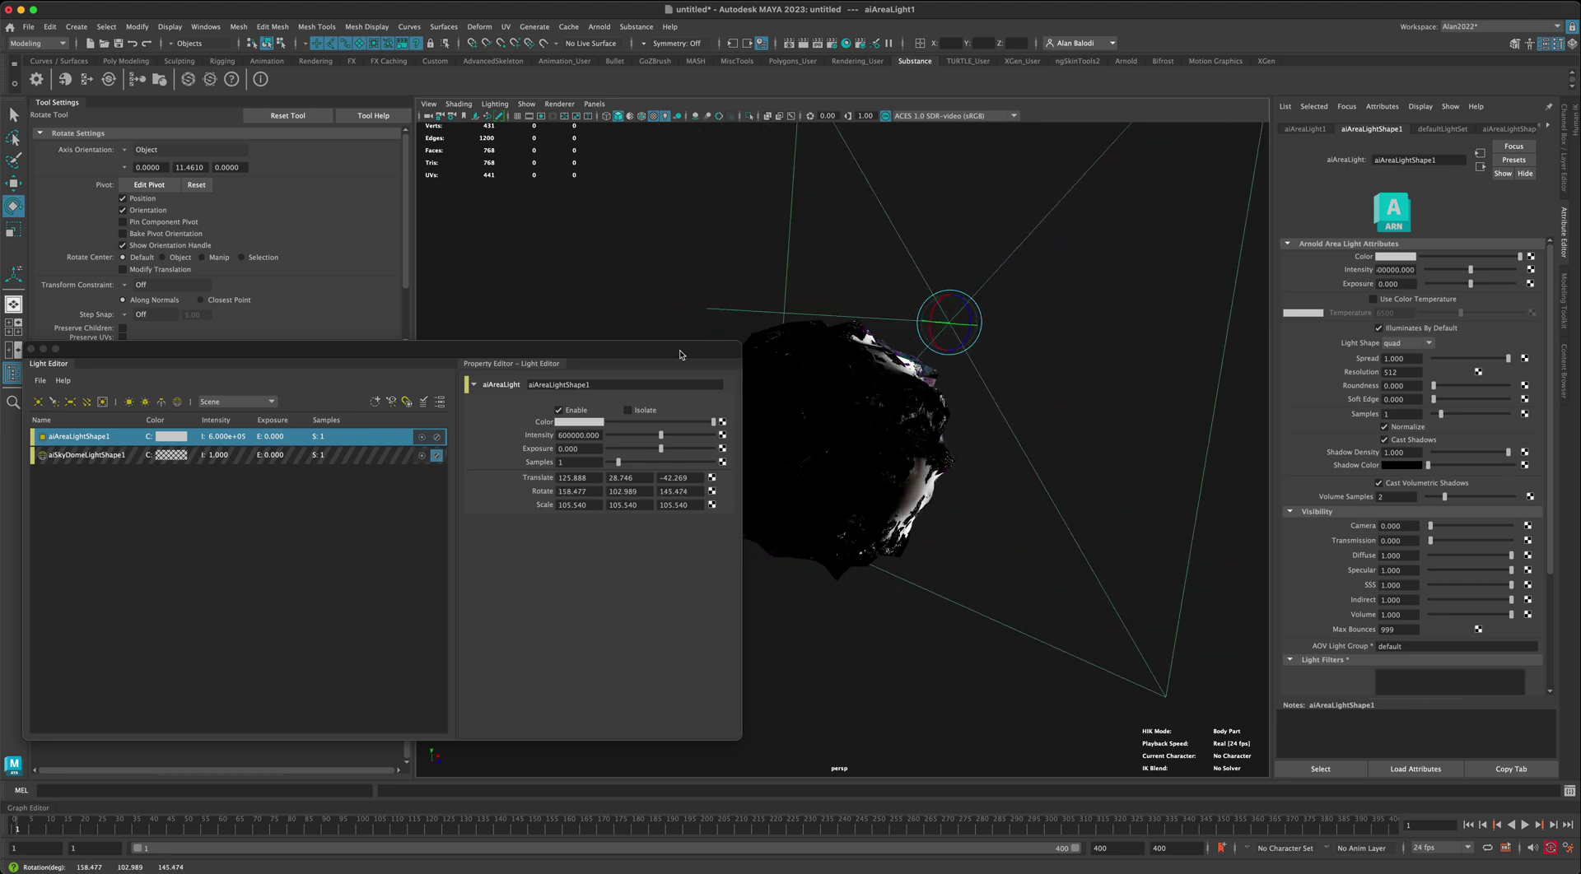
pyautogui.moveTo(681, 350); pyautogui.dragTo(543, 304)
pyautogui.moveTo(956, 338); pyautogui.dragTo(944, 347)
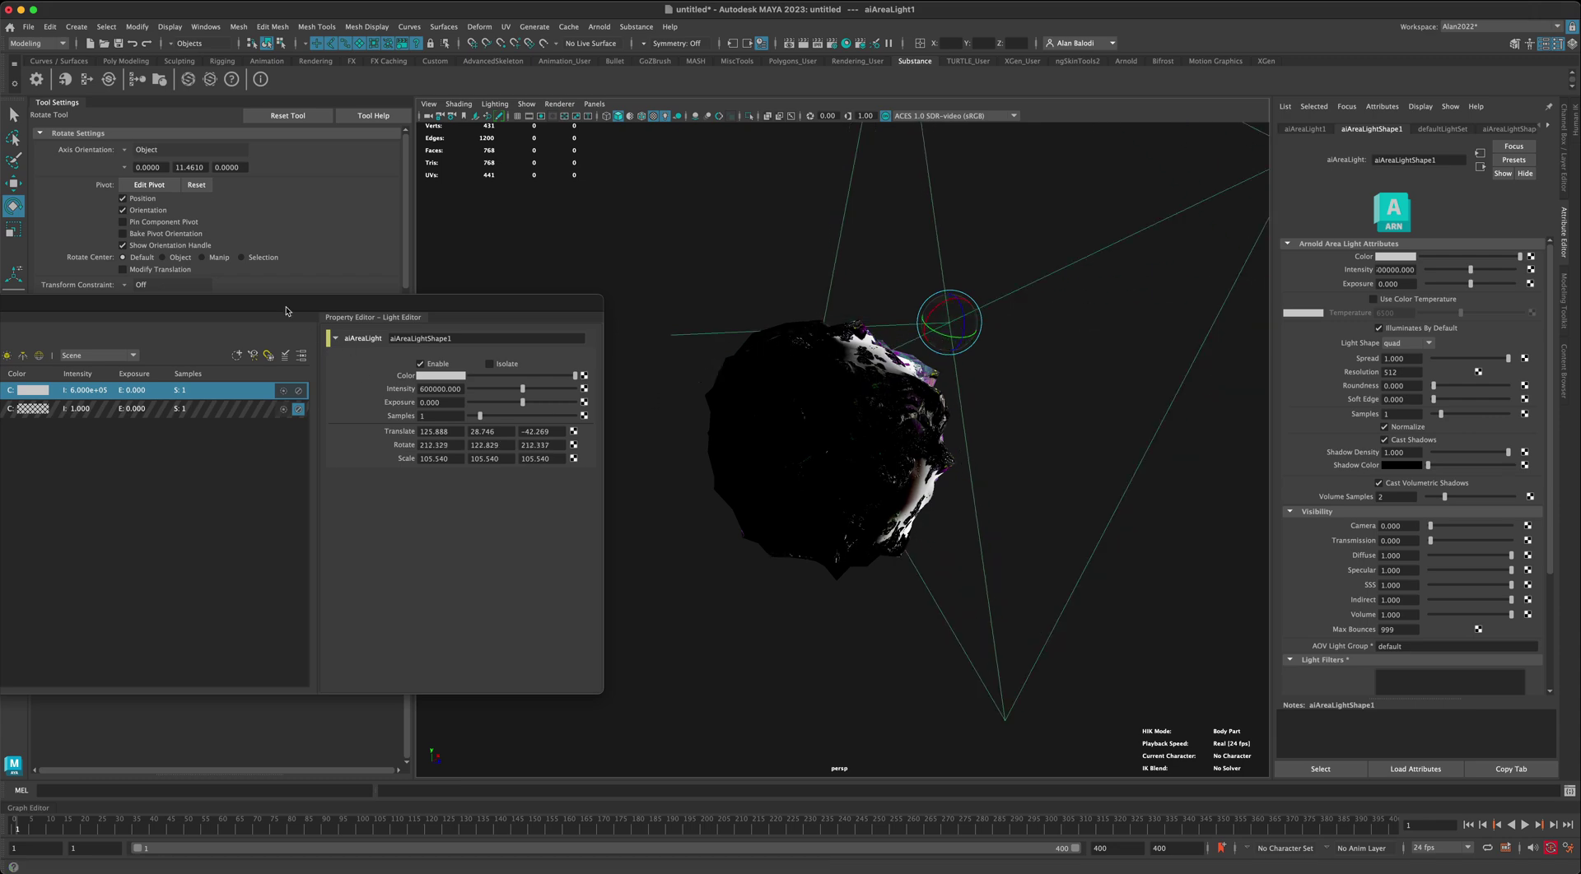
# Step: Enable the skydome light again in the Light Editor
pyautogui.moveTo(287, 311); pyautogui.dragTo(382, 270)
pyautogui.click(194, 368)
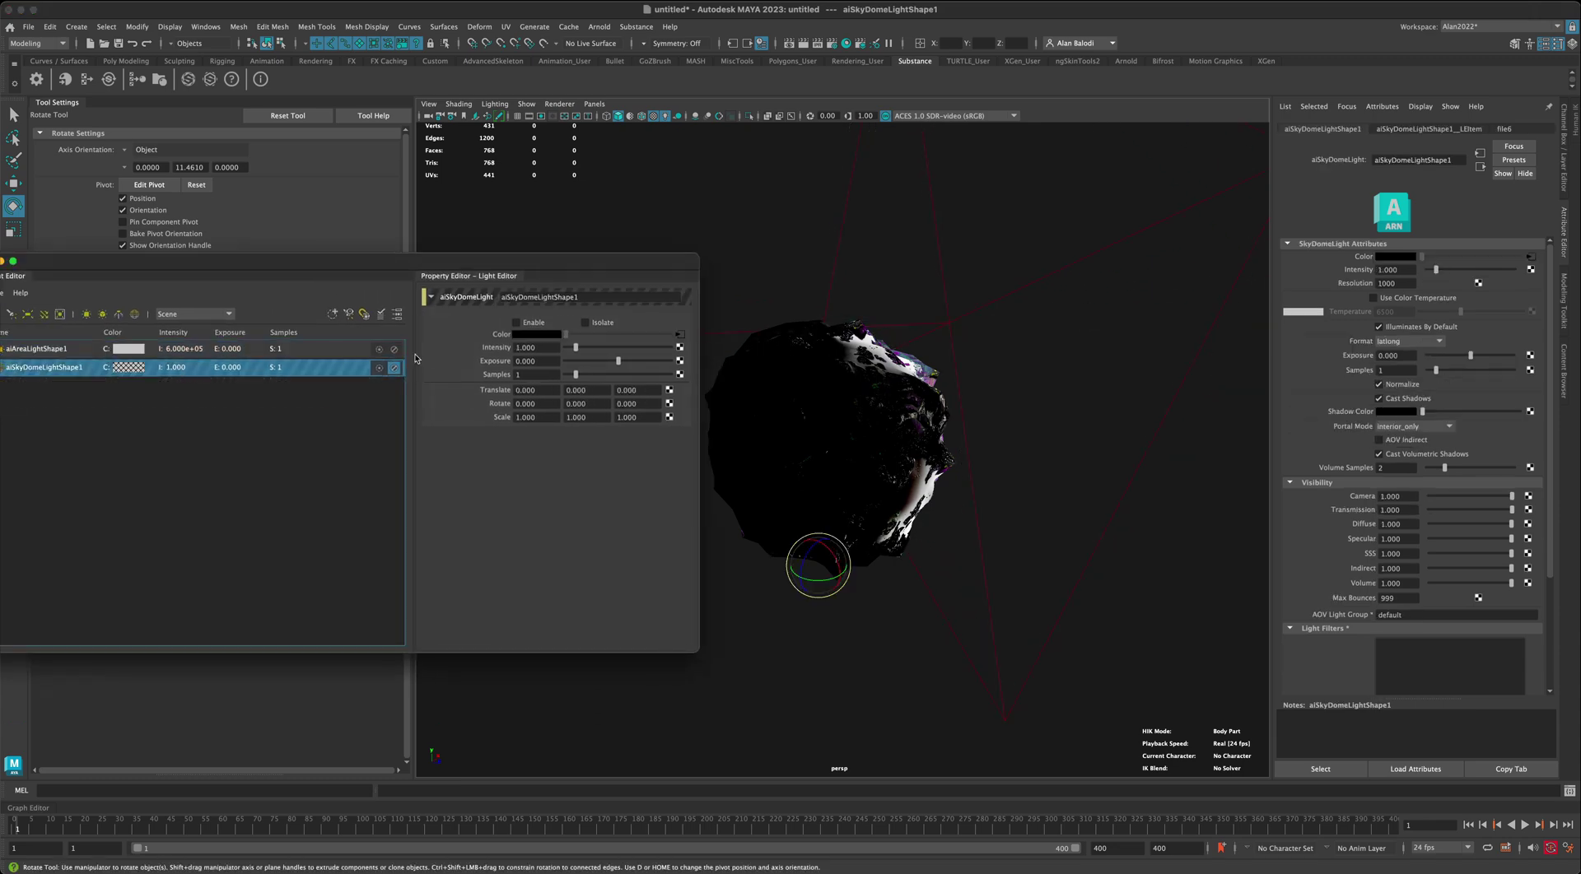
pyautogui.click(515, 323)
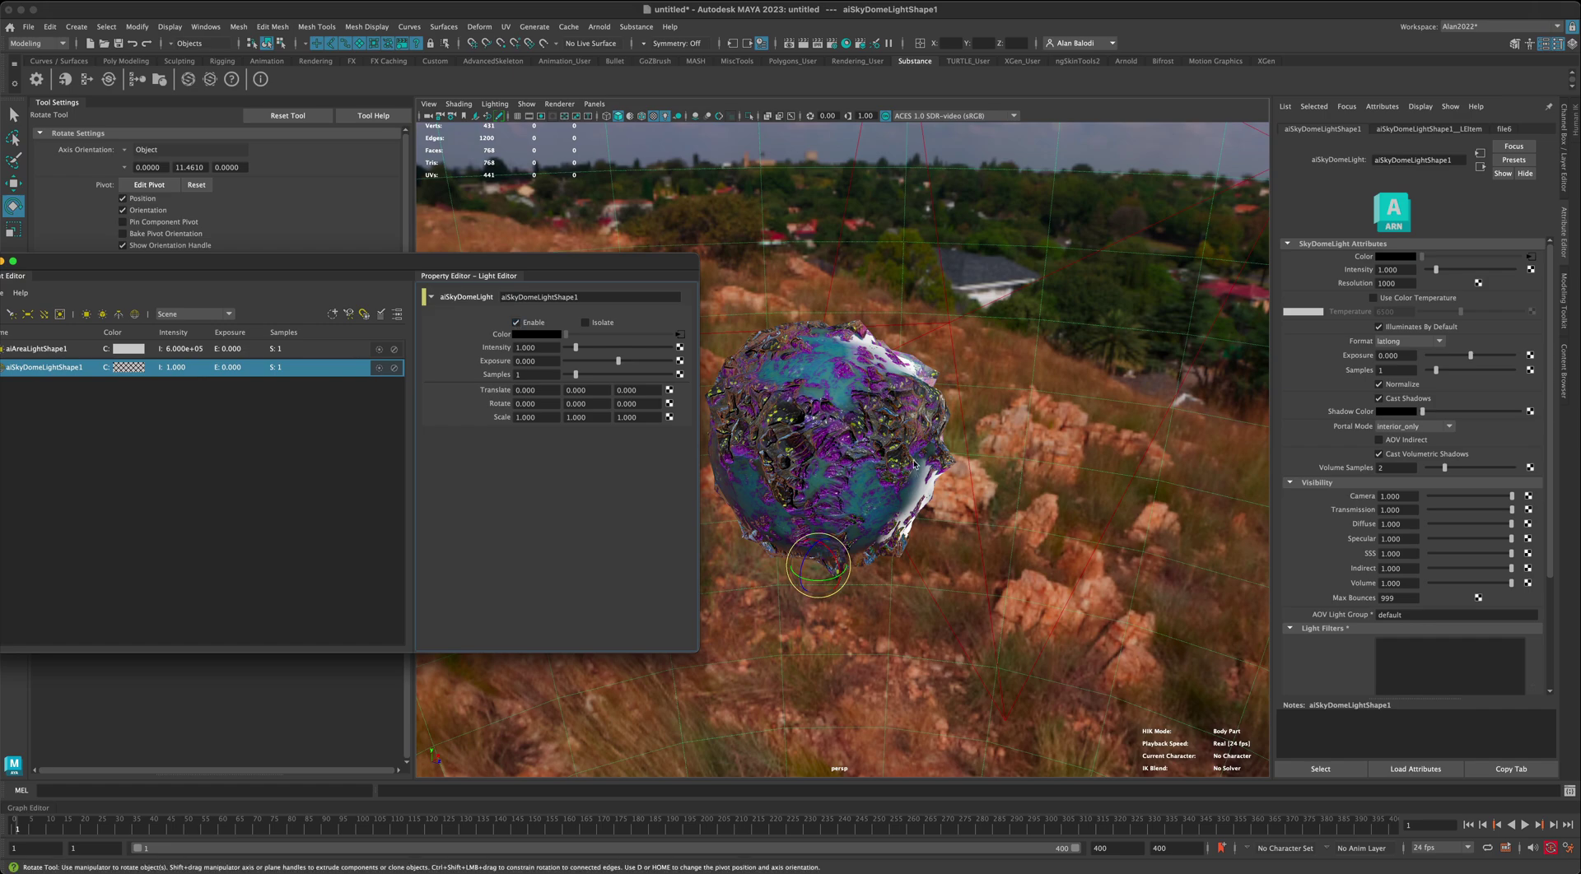
# Step: Try rotating the skydome light, undo that rotation, and select the area light instead
pyautogui.moveTo(820, 562); pyautogui.dragTo(826, 590)
pyautogui.hotkey('ctrl', 'z')
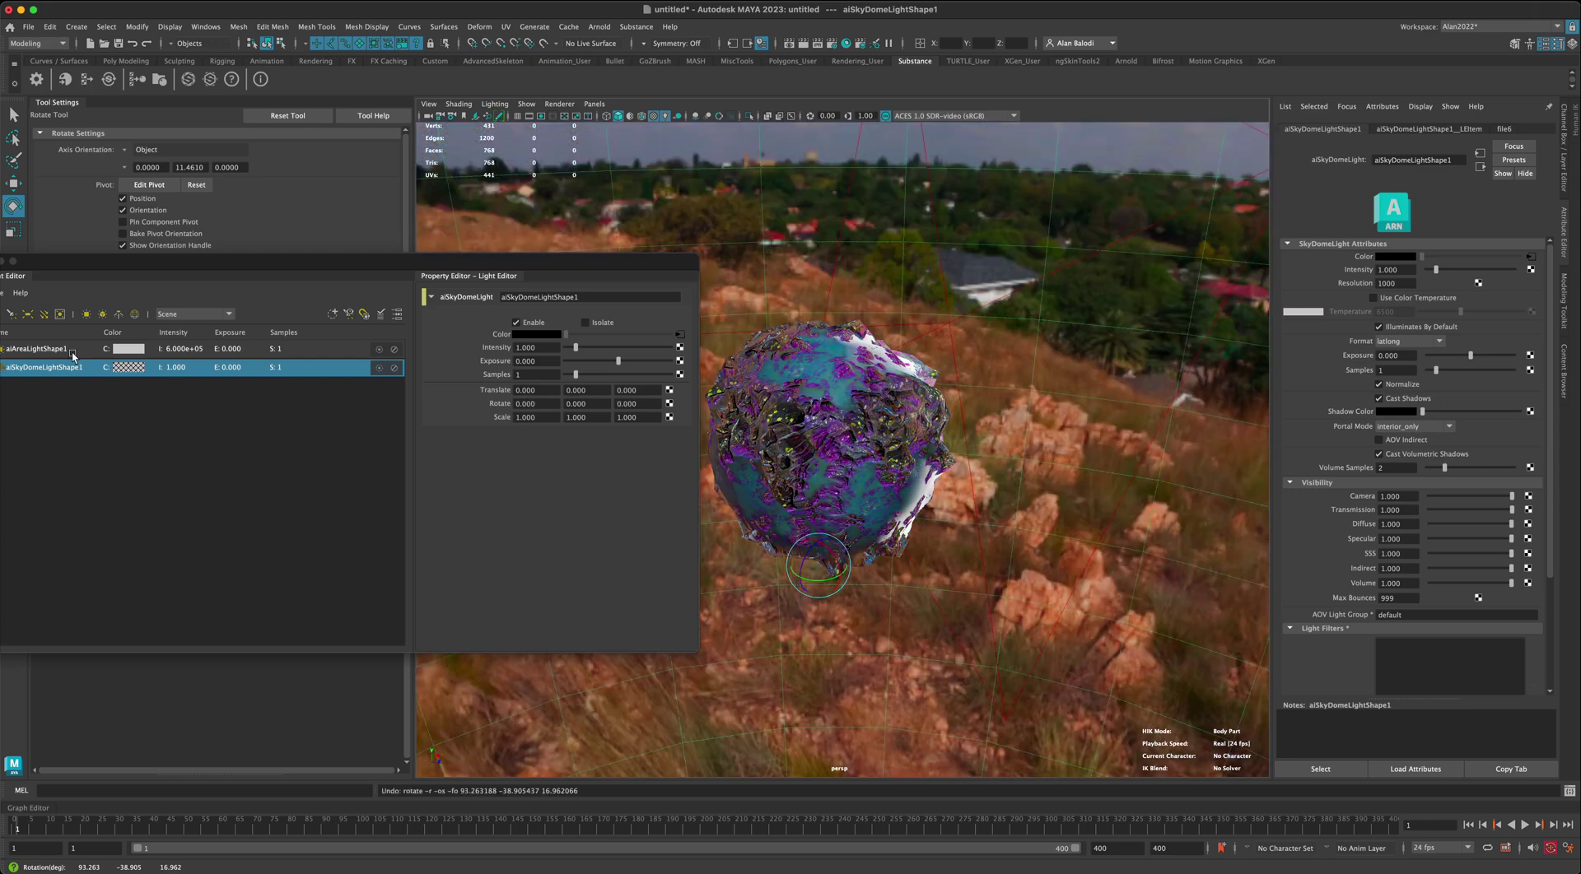
pyautogui.click(72, 351)
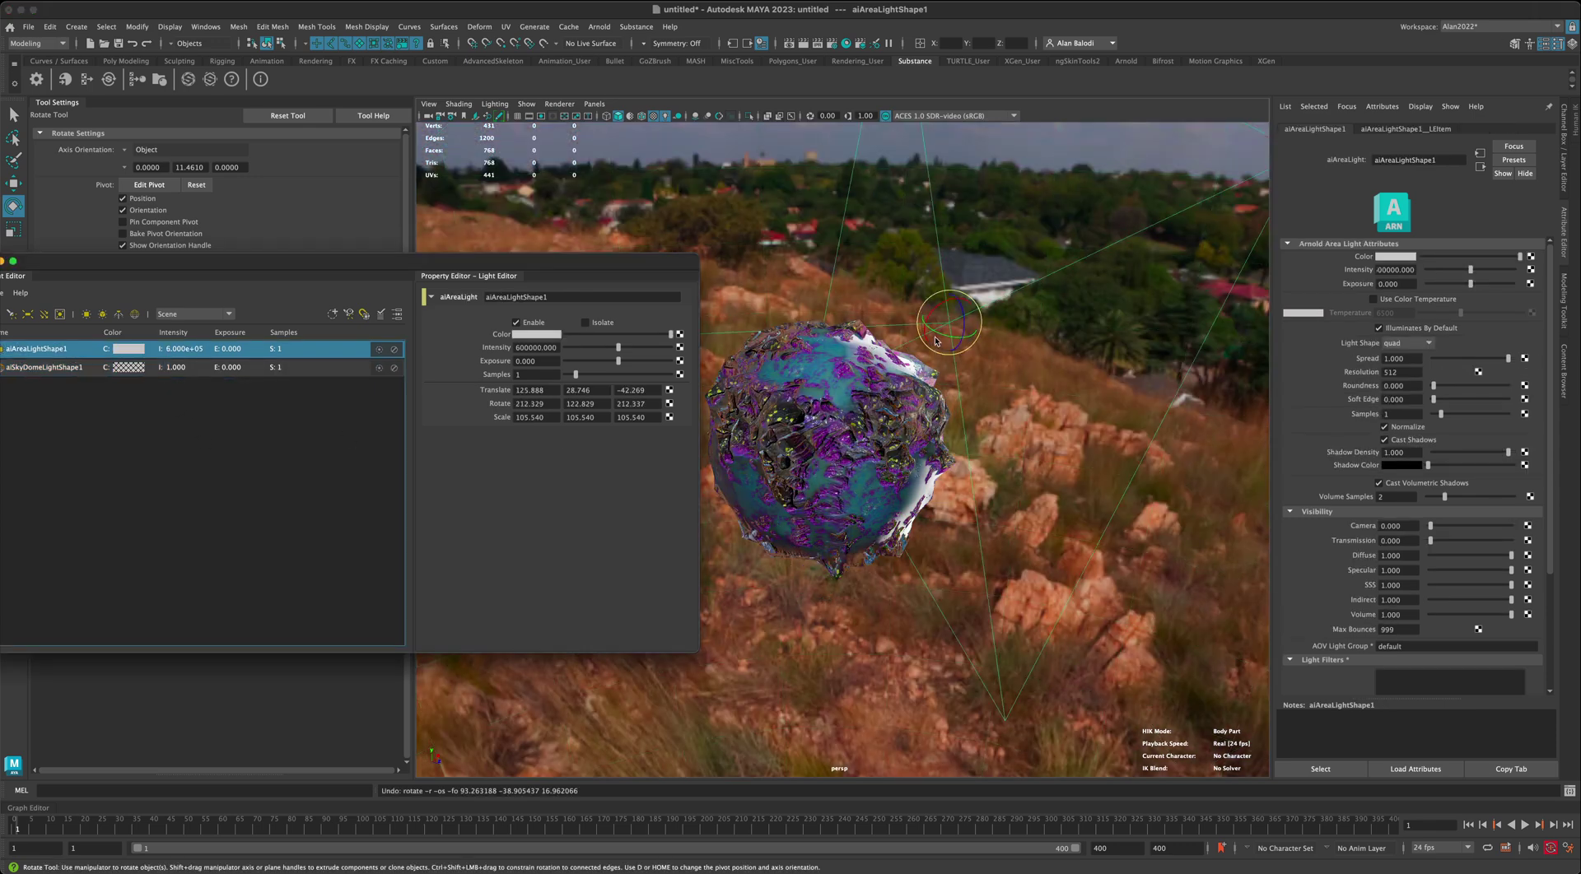
# Step: Rotate the area light to about (335.9, 180, 299.2) and close the Light Editor
pyautogui.moveTo(947, 334)
pyautogui.mouseDown()
pyautogui.moveTo(959, 305)
pyautogui.moveTo(996, 328)
pyautogui.moveTo(1015, 400)
pyautogui.moveTo(946, 331)
pyautogui.mouseUp()
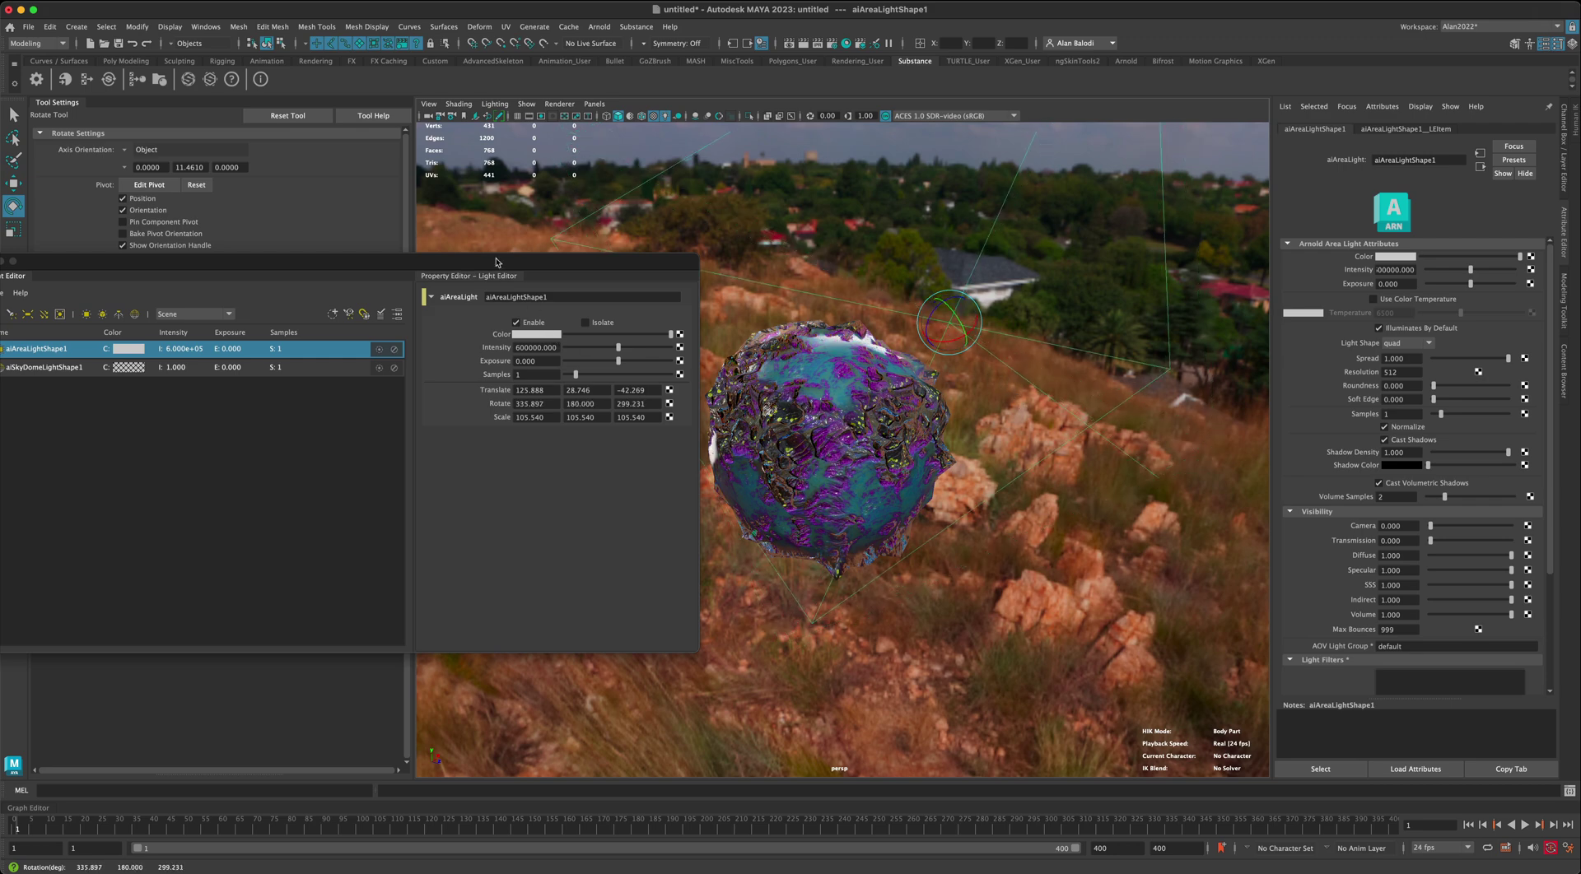
pyautogui.moveTo(178, 263); pyautogui.dragTo(480, 264)
pyautogui.click(290, 264)
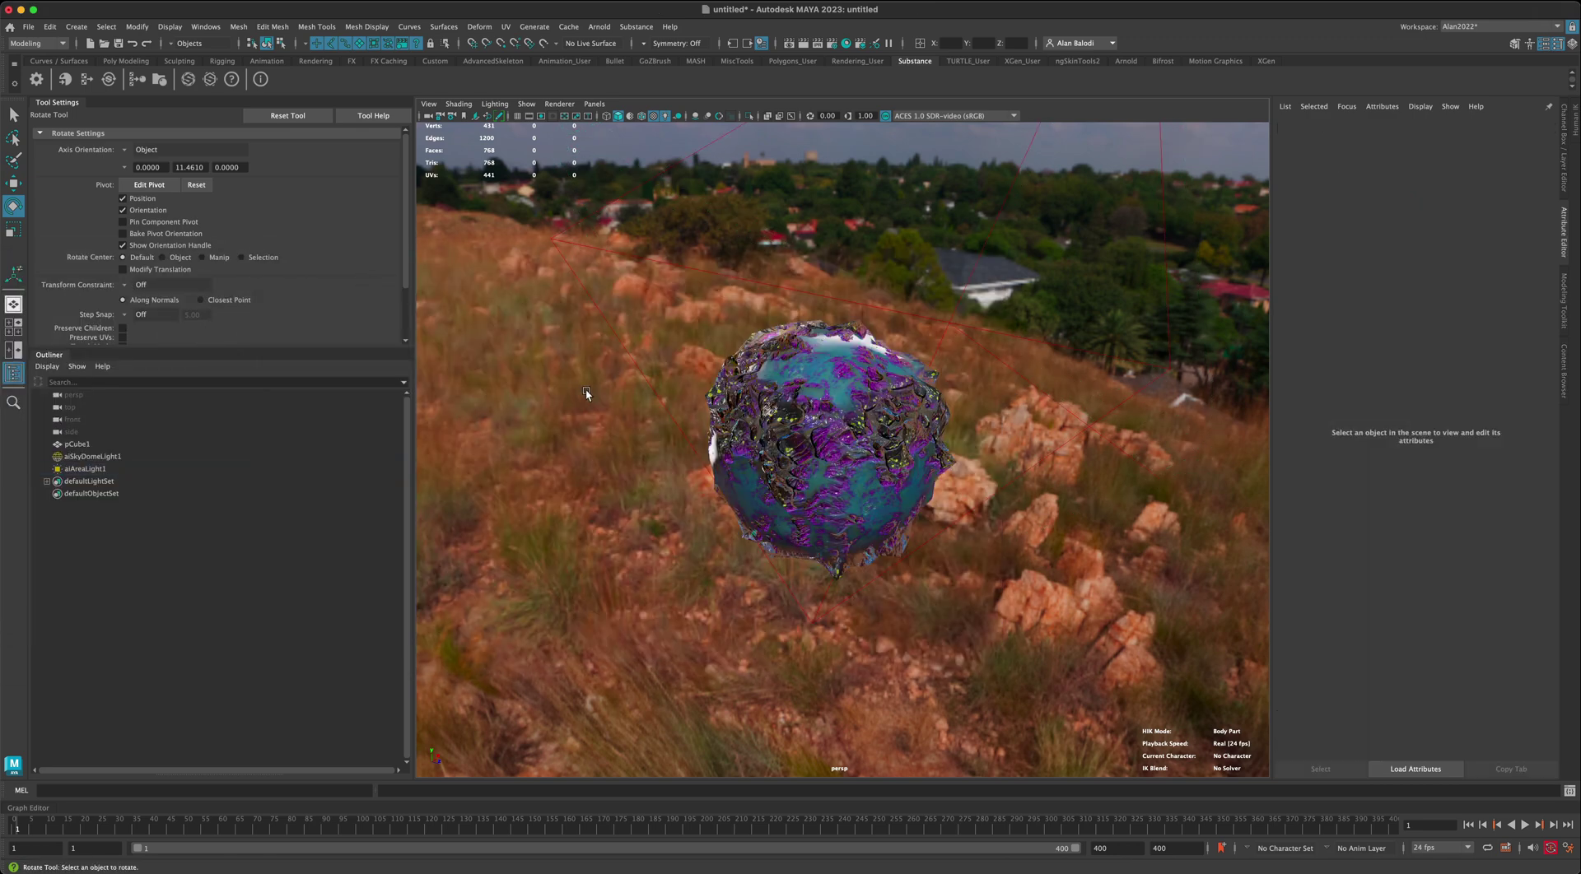
# Step: Set both the samples and the volume samples of the skydome light to 4
pyautogui.click(105, 458)
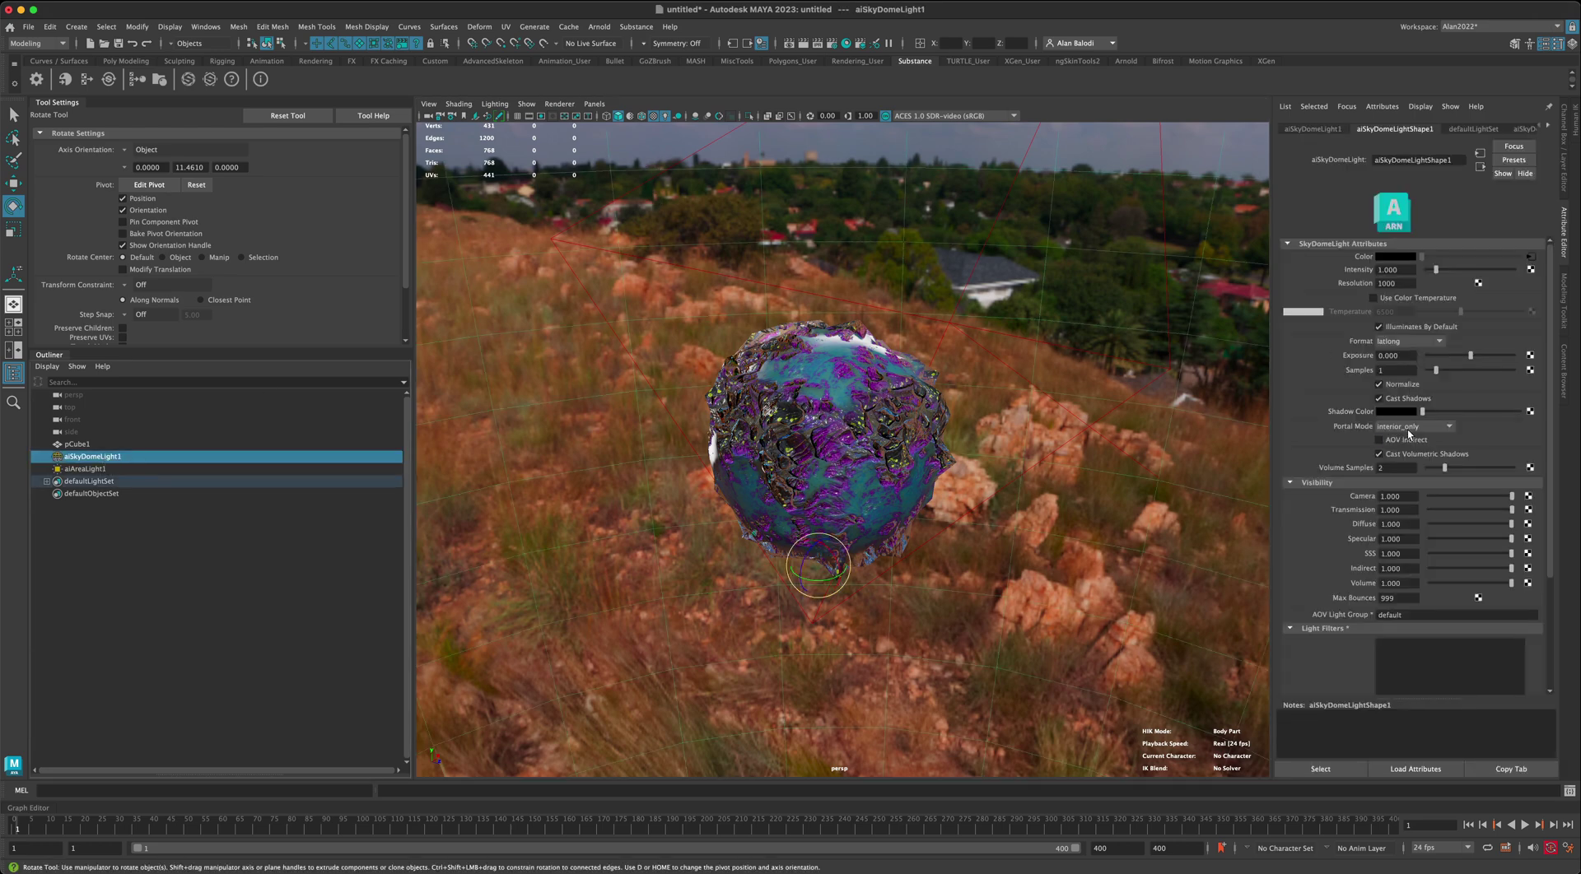
pyautogui.moveTo(1391, 467); pyautogui.dragTo(1368, 472)
pyautogui.moveTo(1391, 372); pyautogui.dragTo(1369, 371)
pyautogui.write('4')
pyautogui.press('Return')
# Step: Set both the samples and the volume samples of the area light to 4
pyautogui.click(116, 467)
pyautogui.click(1369, 496)
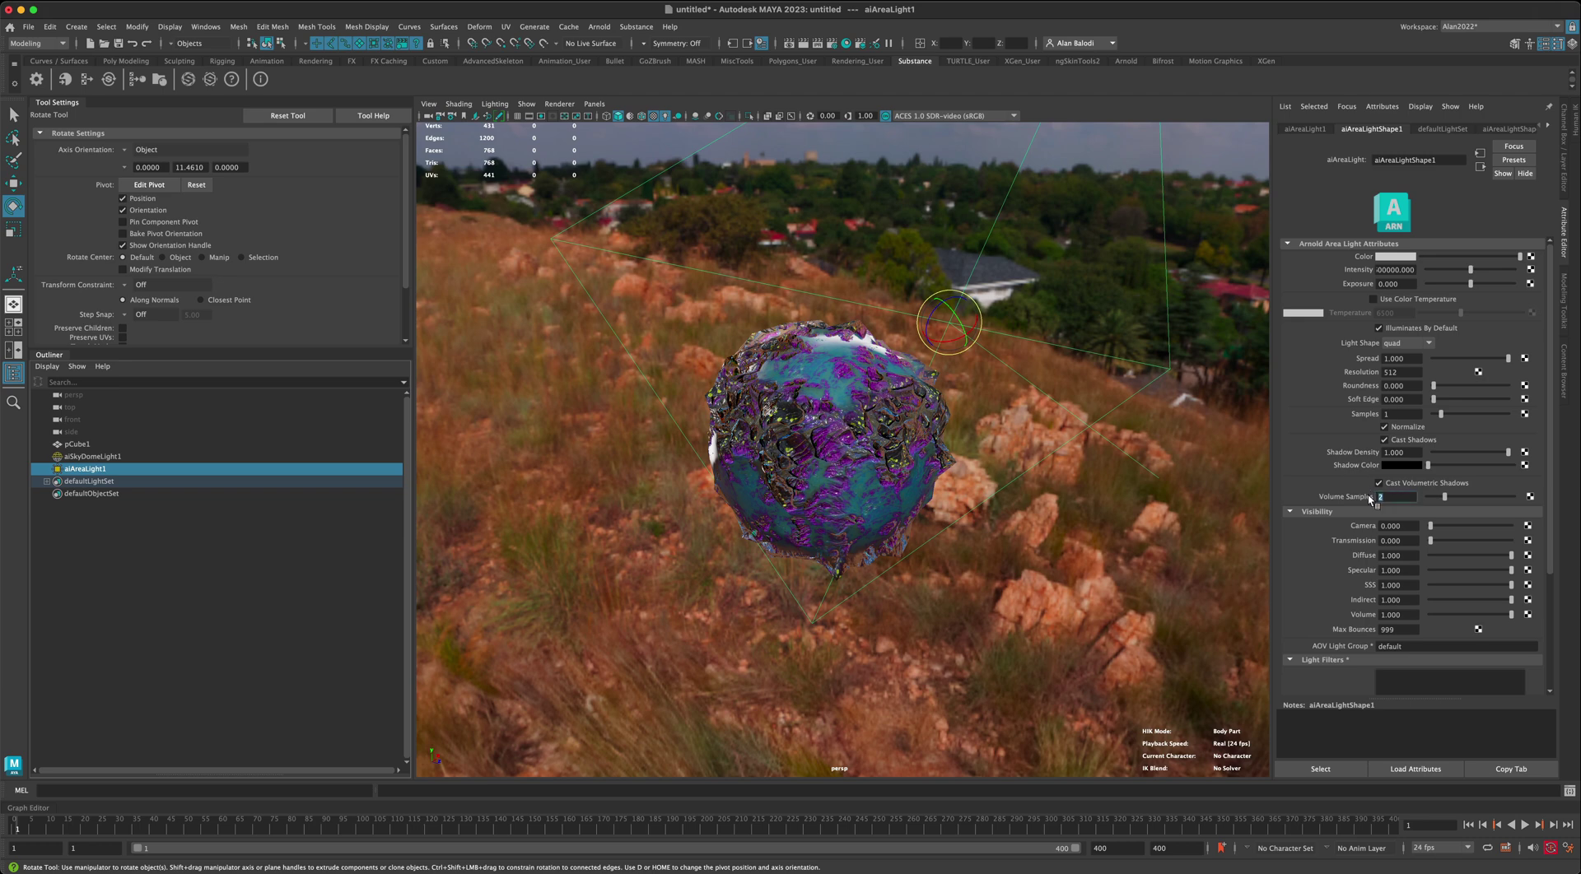
pyautogui.click(1380, 413)
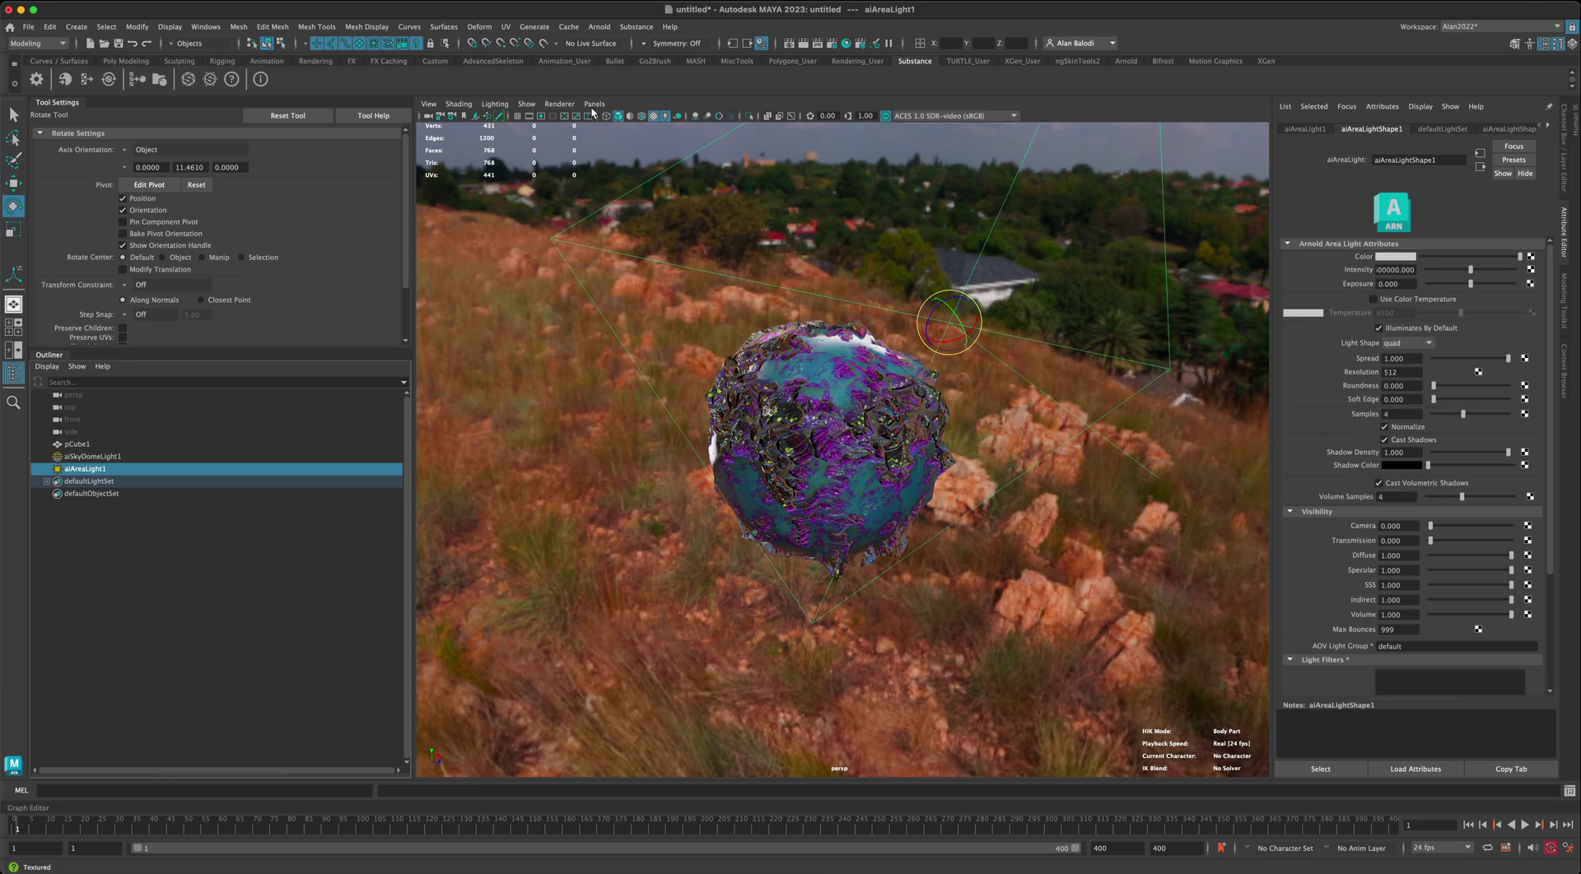
# Step: Hide the lights in the perspective viewport and deselect the area light
pyautogui.click(527, 104)
pyautogui.click(559, 268)
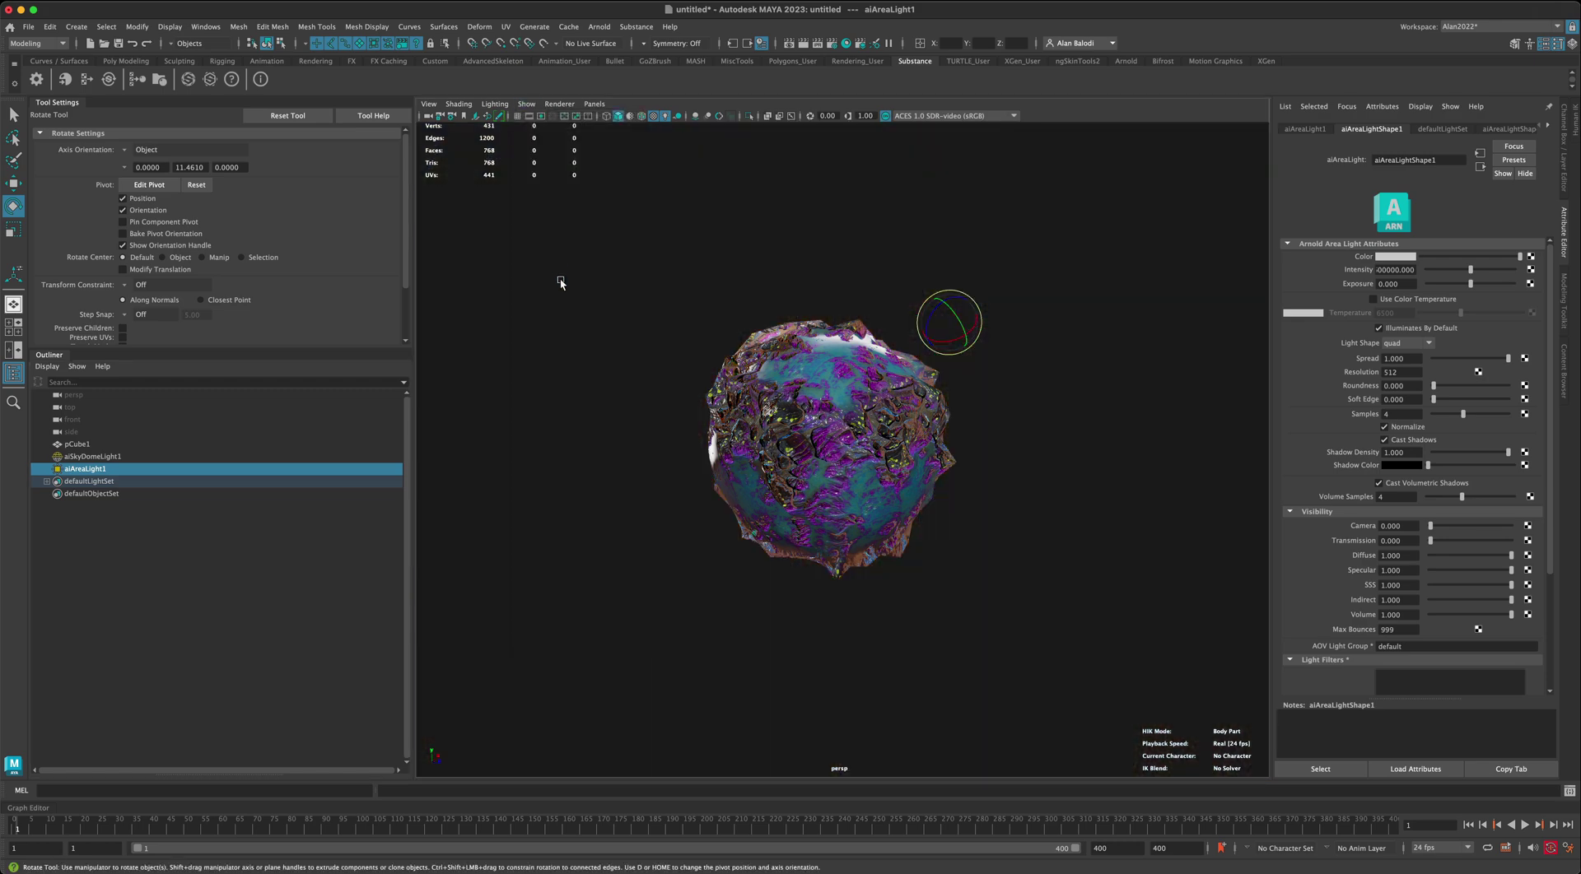
pyautogui.click(614, 412)
pyautogui.keyDown('alt'); pyautogui.moveTo(574, 444); pyautogui.dragTo(575, 413); pyautogui.keyUp('alt')
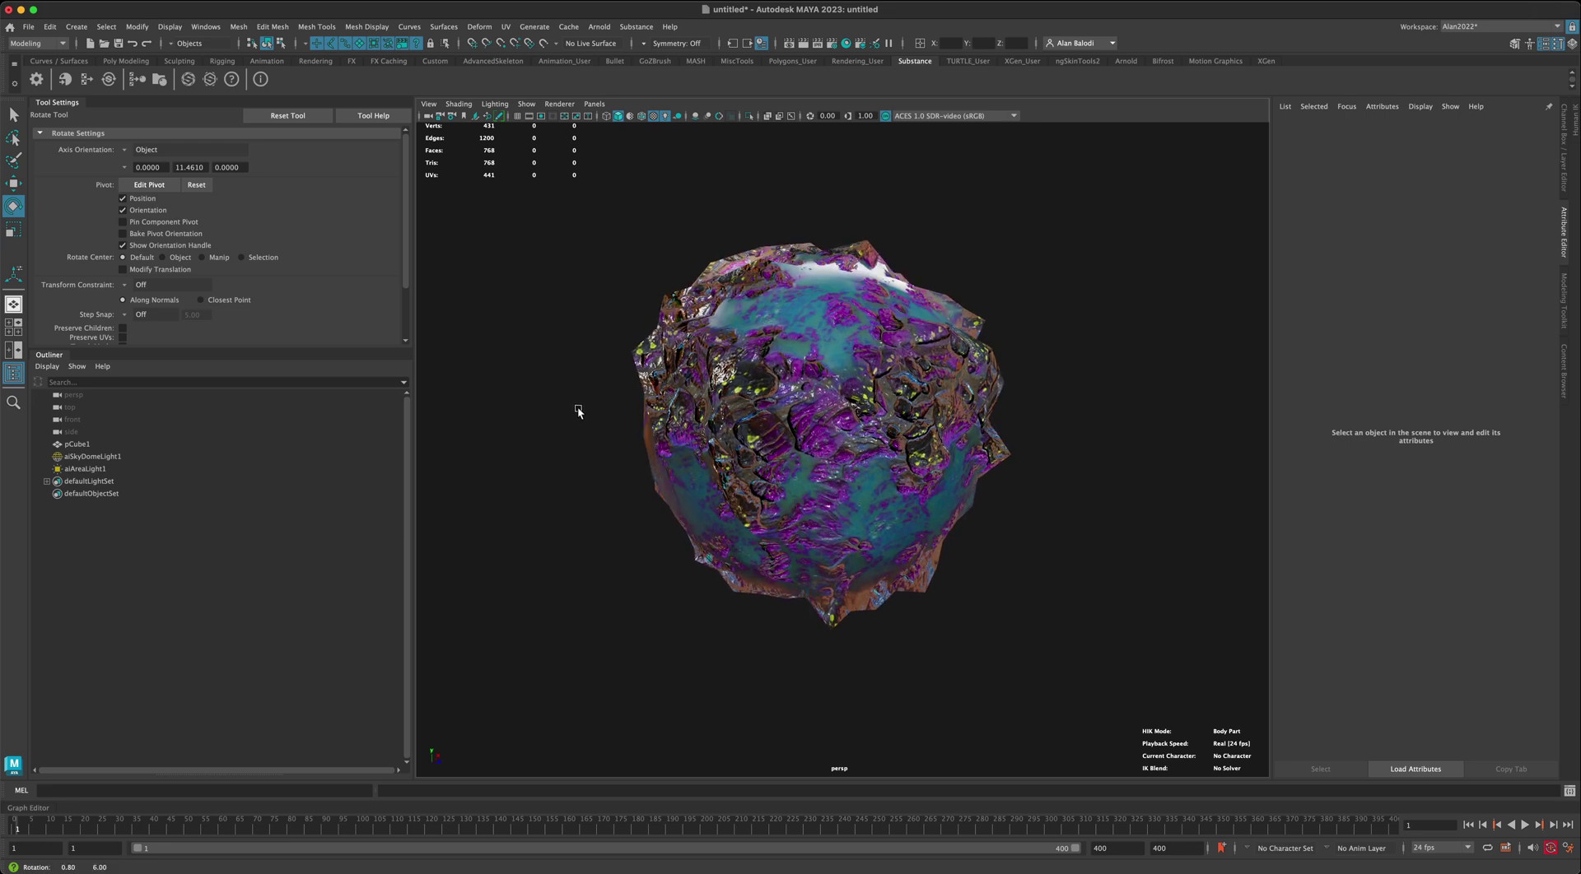
# Step: Render the planet from the perspective camera with Arnold, keeping the scene's object list uncovered
pyautogui.click(636, 27)
pyautogui.click(608, 29)
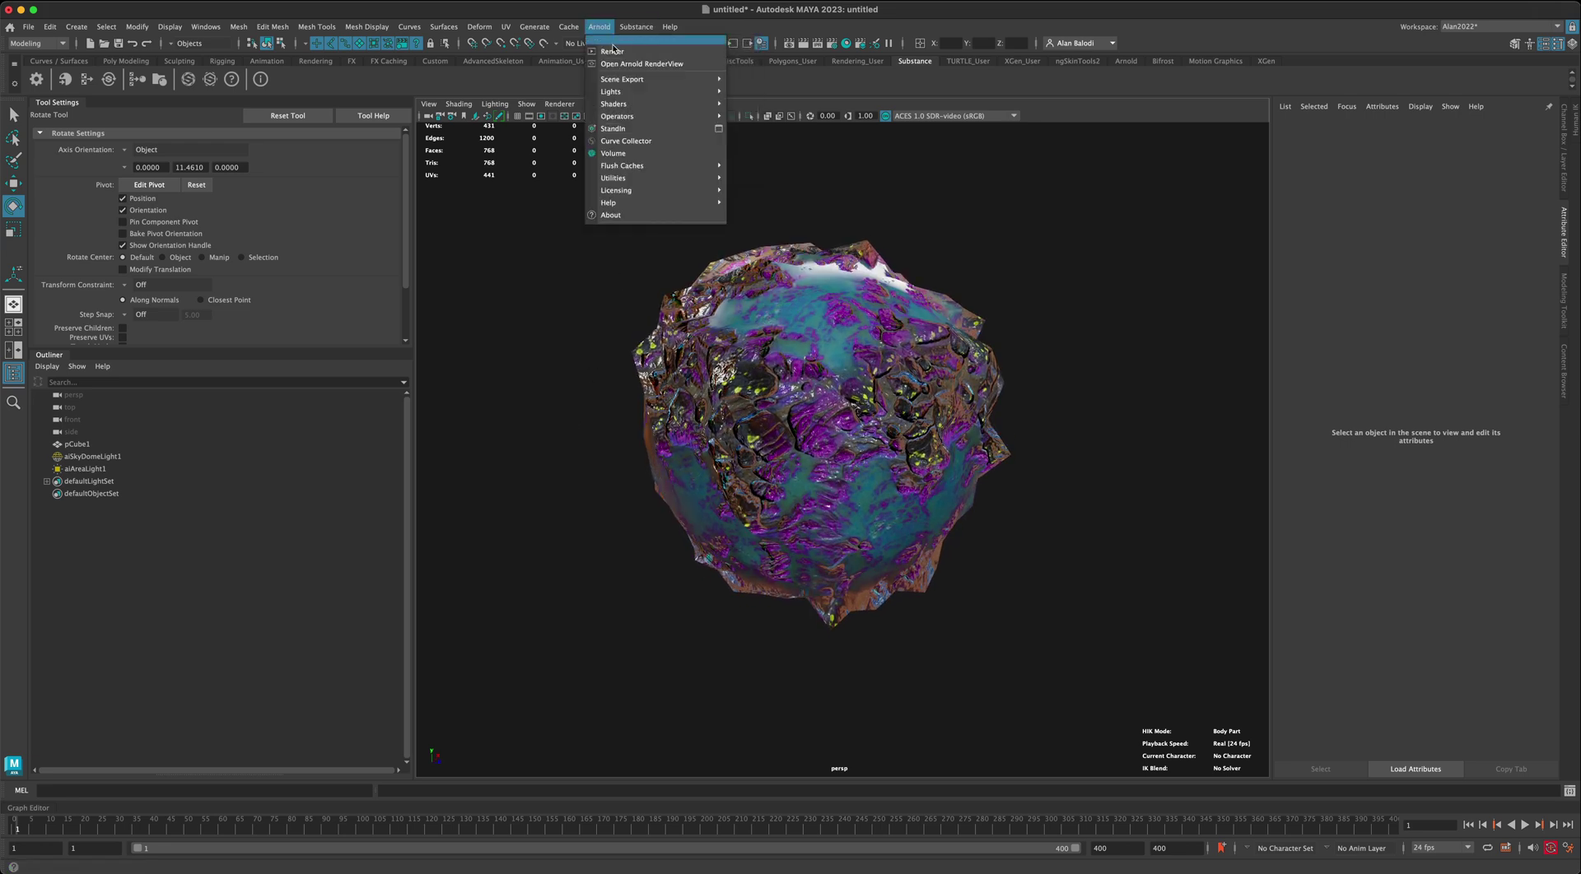
pyautogui.click(613, 52)
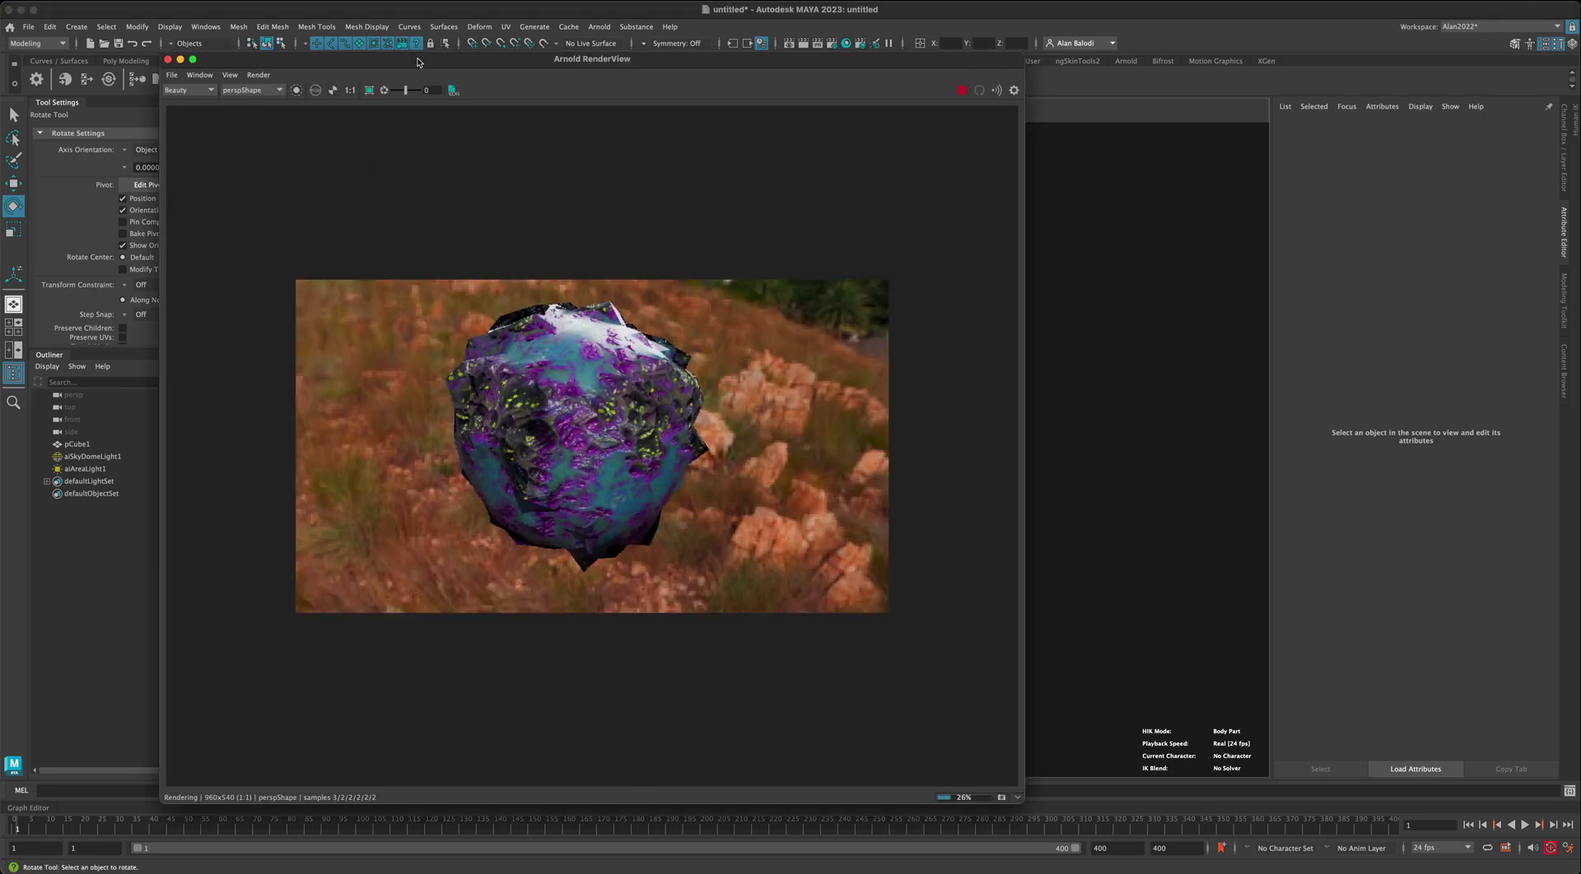
pyautogui.moveTo(417, 62); pyautogui.dragTo(541, 72)
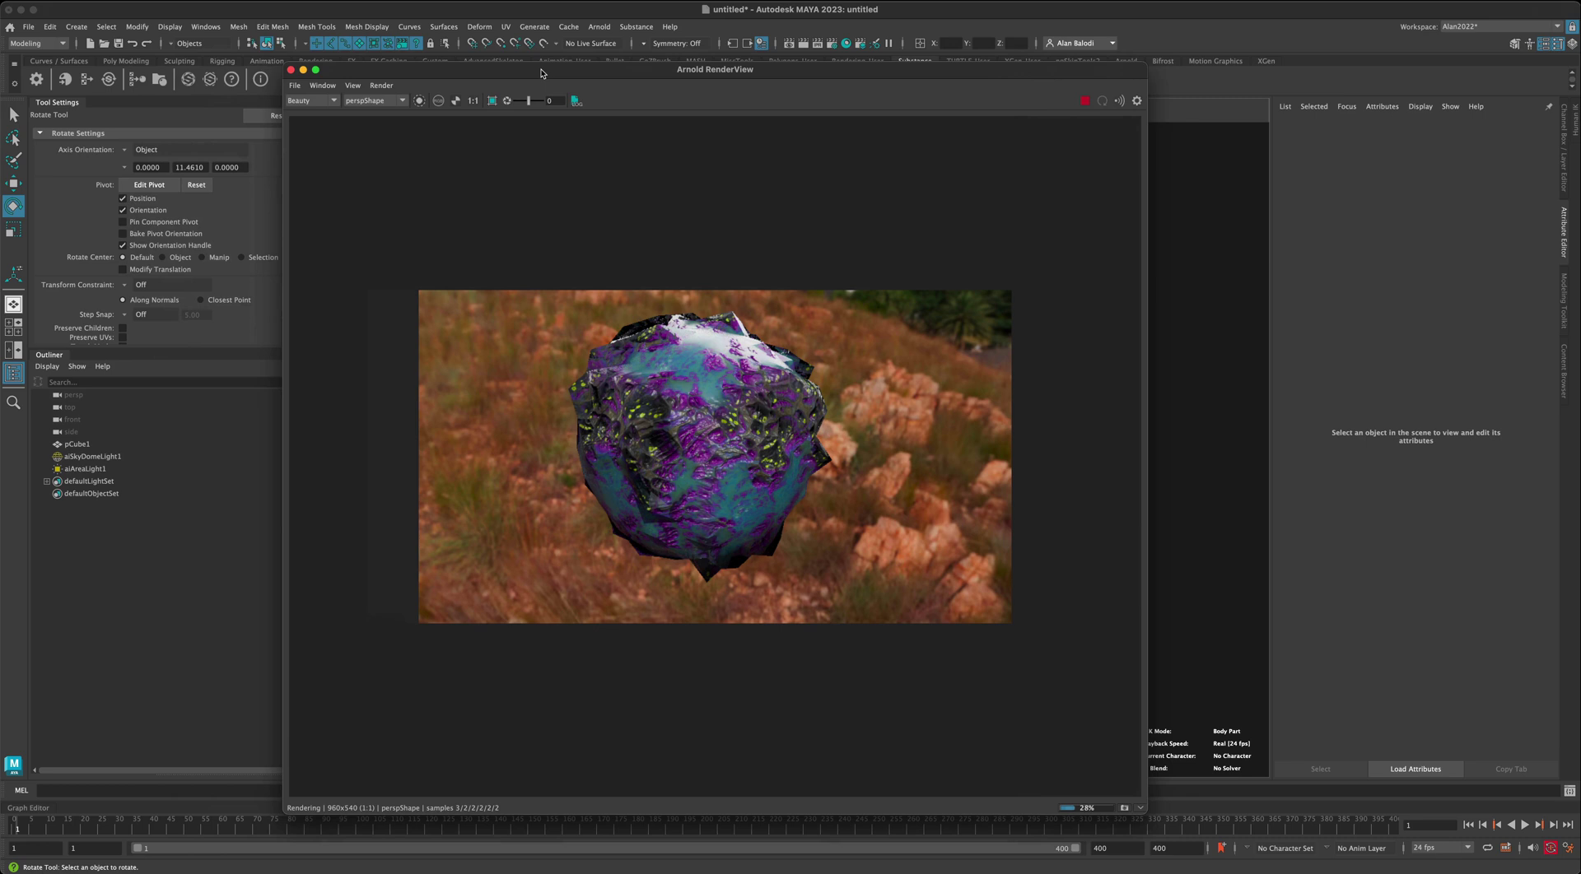
# Step: Set the skydome light's camera visibility to 0 and lower its intensity to about 0.576
pyautogui.click(89, 457)
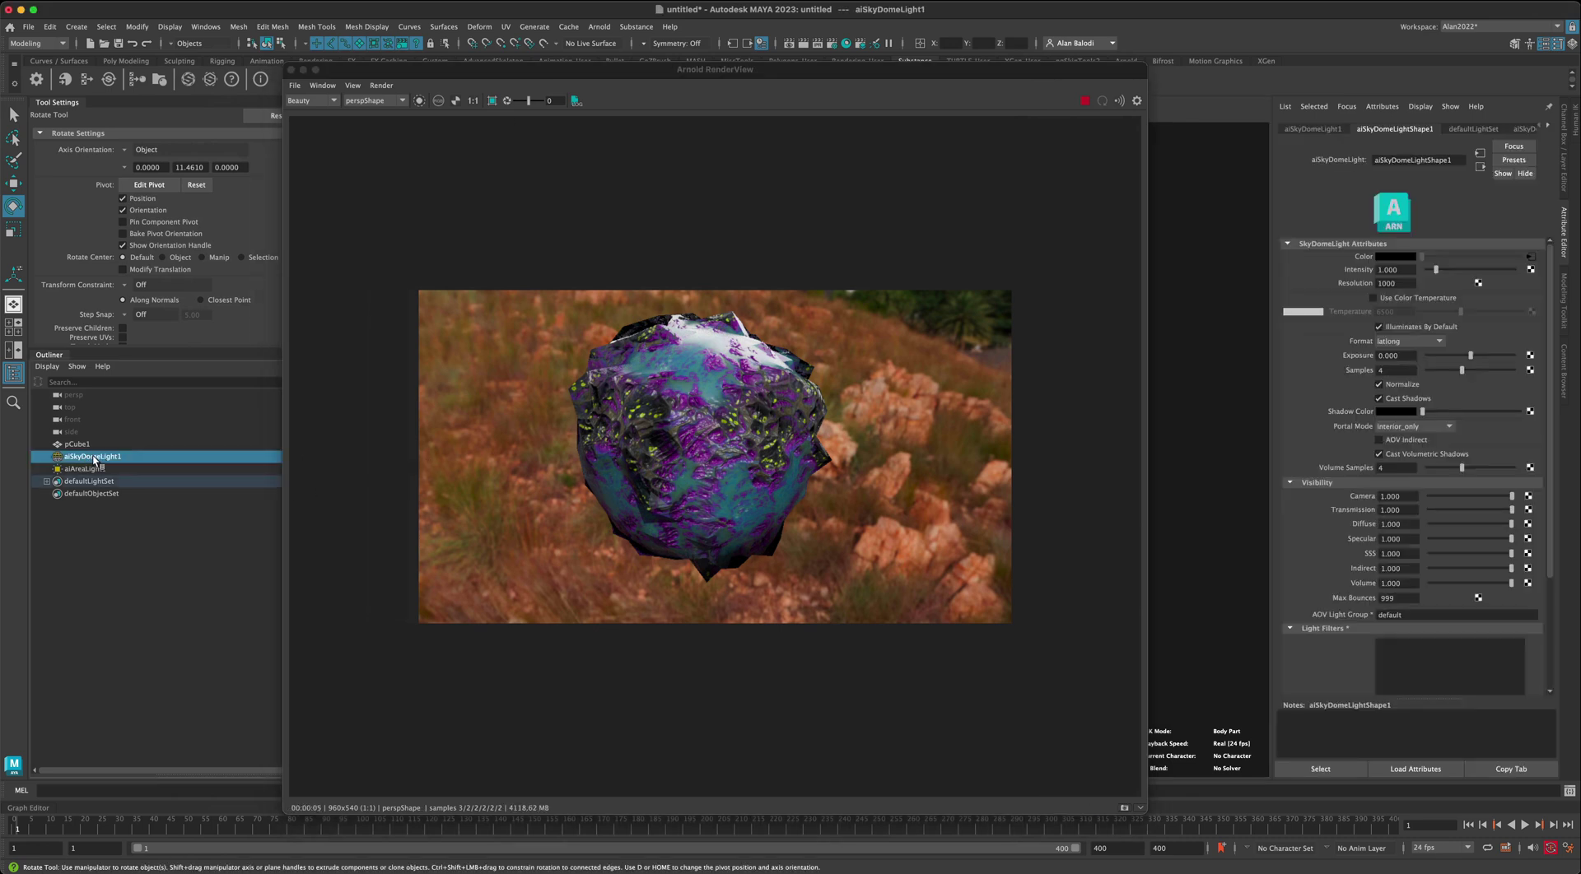
pyautogui.moveTo(1513, 498); pyautogui.dragTo(1411, 499)
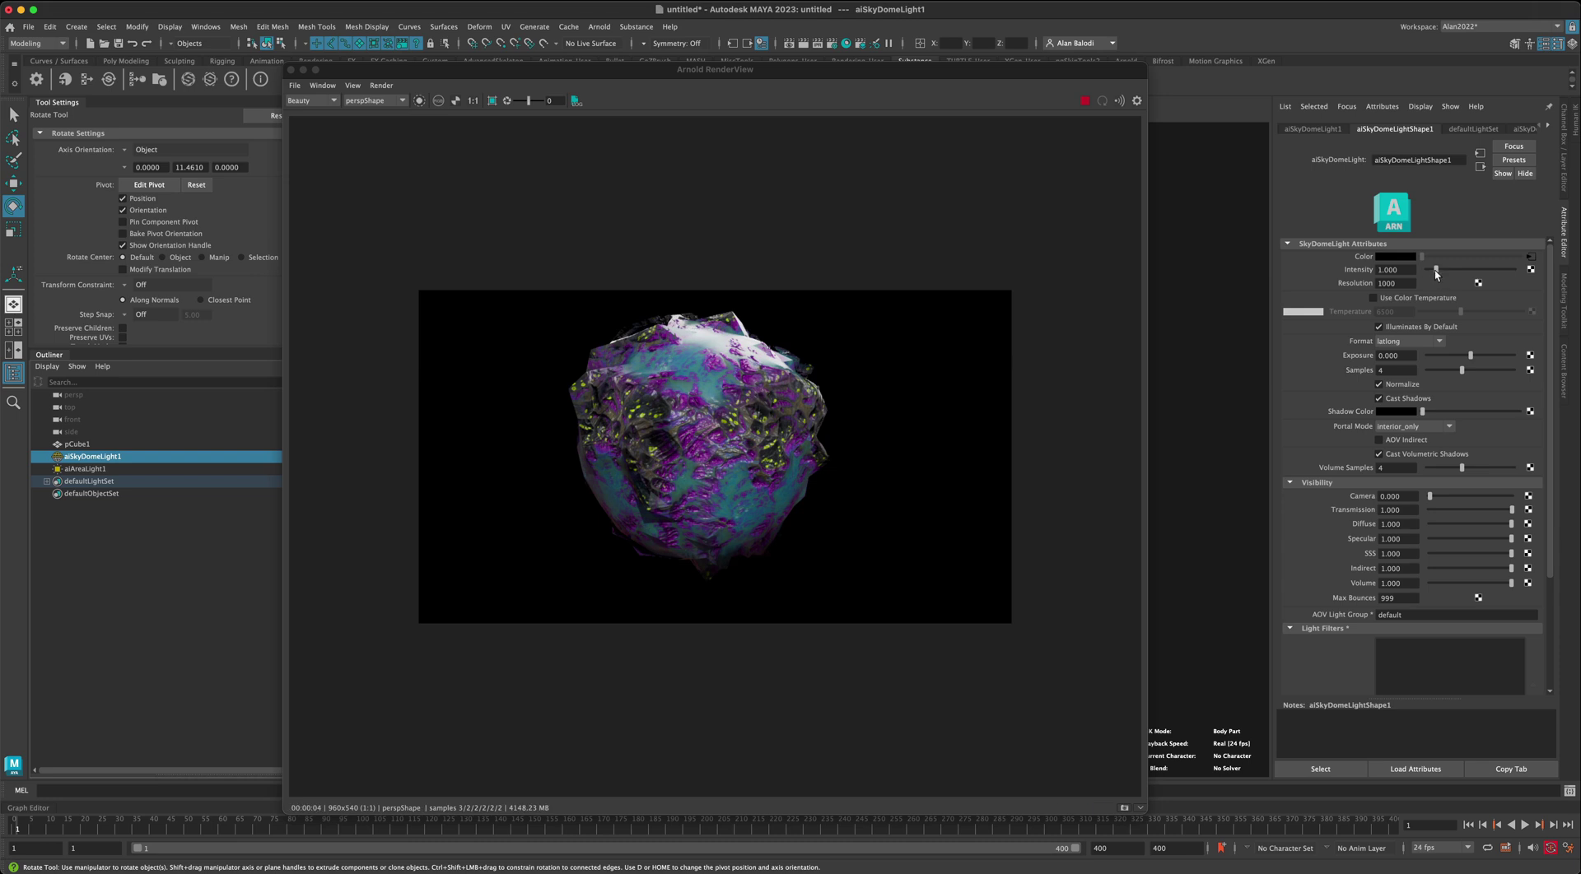
pyautogui.moveTo(1435, 270); pyautogui.dragTo(1434, 270)
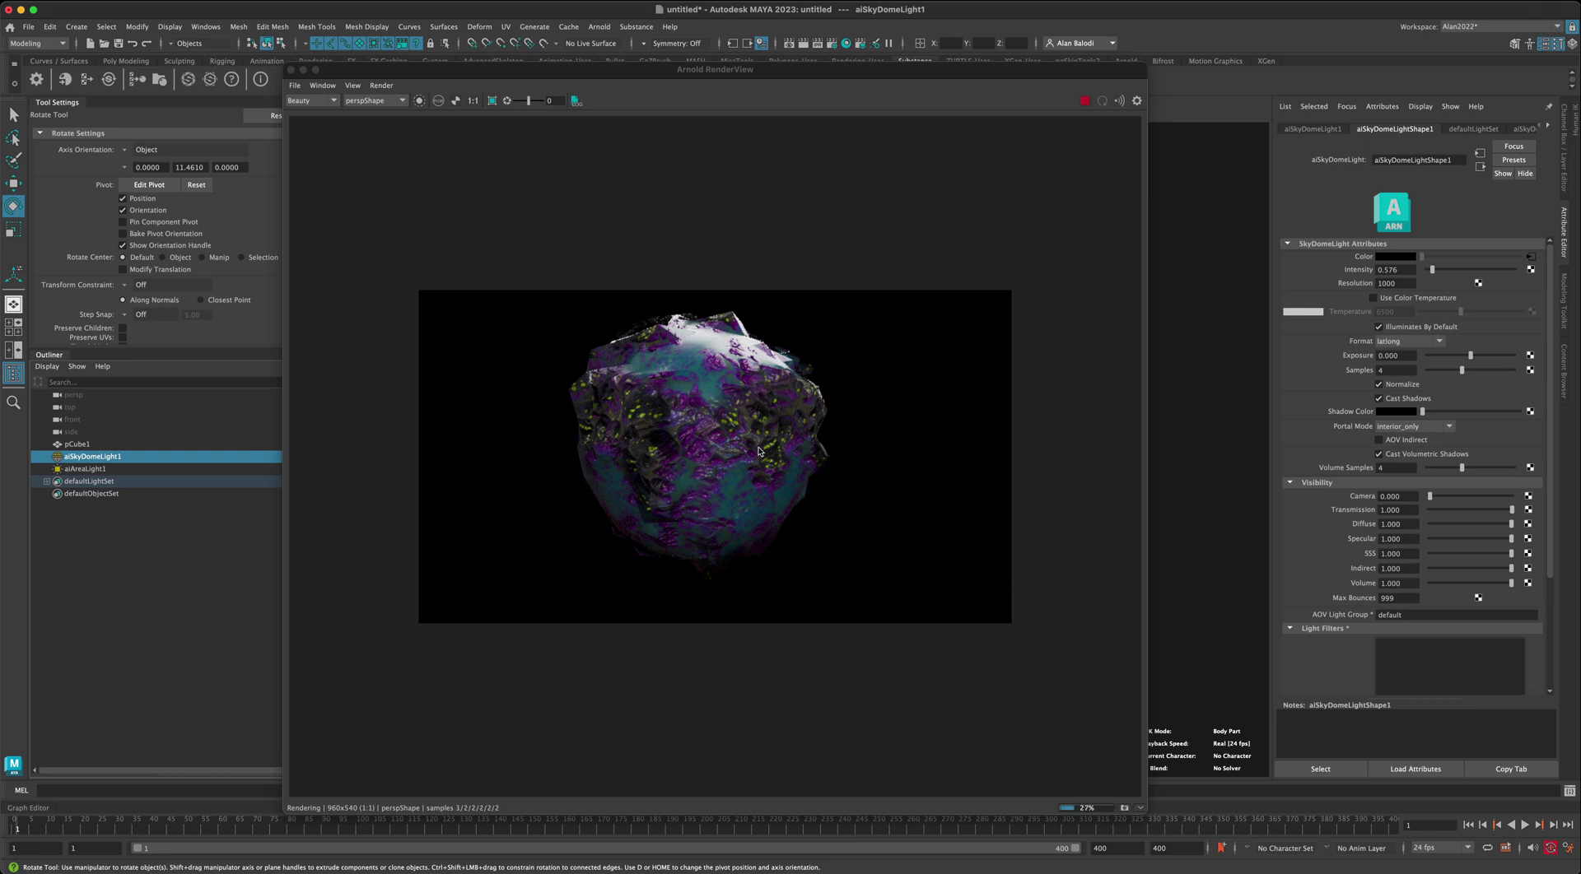
# Step: Orbit the perspective camera around the planet to frame a different side in the live render
pyautogui.keyDown('alt'); pyautogui.moveTo(1187, 480); pyautogui.dragTo(1189, 505, button='middle'); pyautogui.keyUp('alt')
pyautogui.keyDown('alt'); pyautogui.moveTo(1185, 522); pyautogui.dragTo(1221, 515); pyautogui.keyUp('alt')
pyautogui.moveTo(1221, 515); pyautogui.dragTo(1242, 522, button='middle')
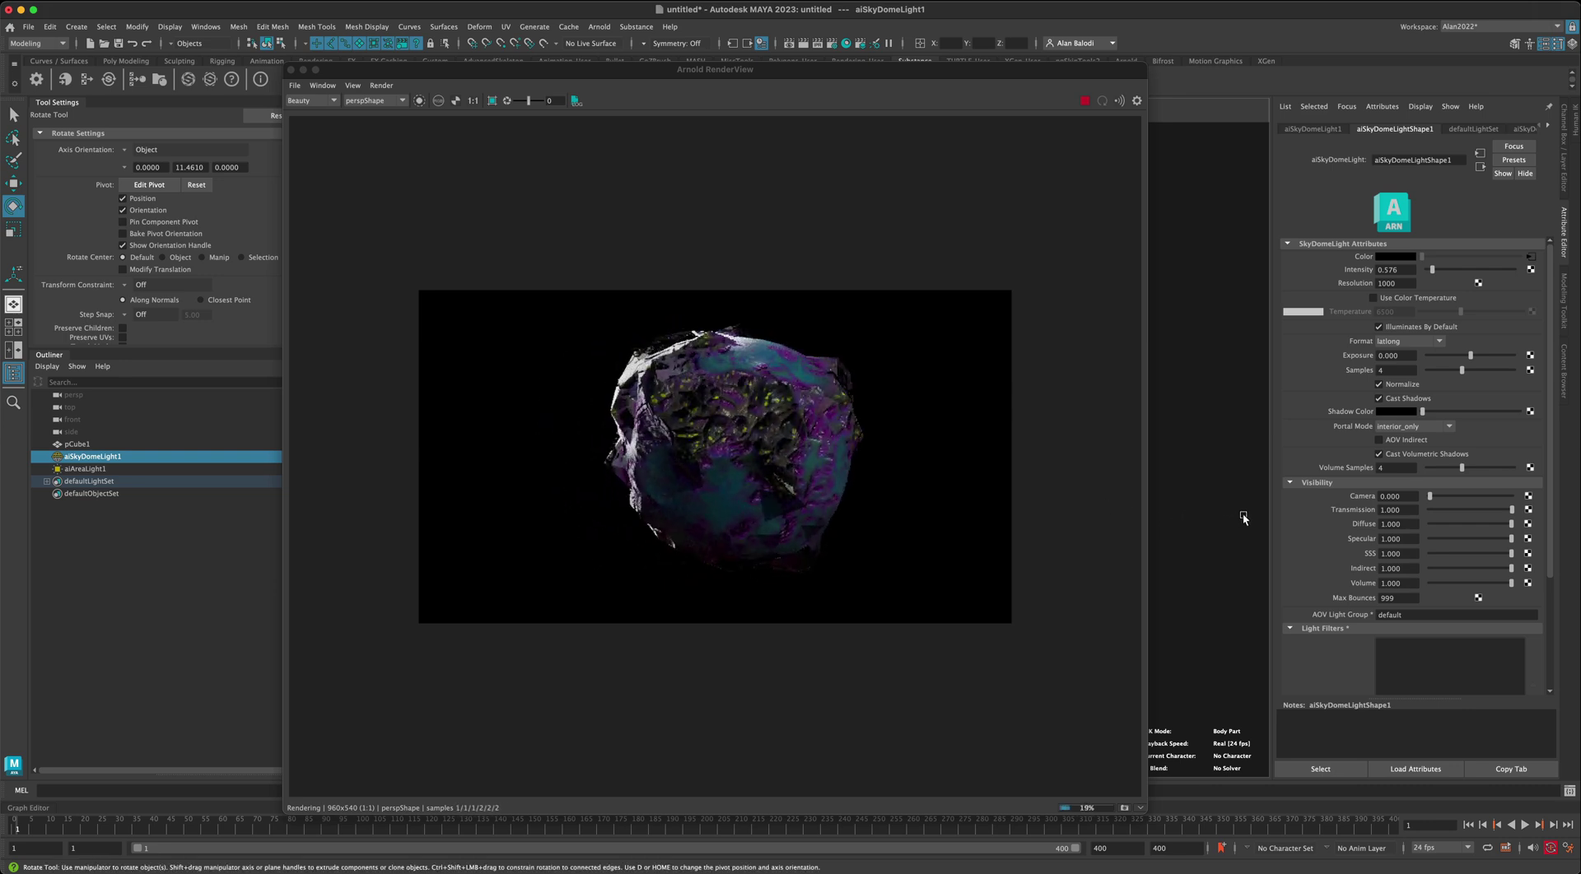
pyautogui.keyDown('alt'); pyautogui.moveTo(1232, 524); pyautogui.dragTo(1229, 523); pyautogui.keyUp('alt')
pyautogui.keyDown('alt'); pyautogui.moveTo(1229, 524); pyautogui.dragTo(1224, 520); pyautogui.keyUp('alt')
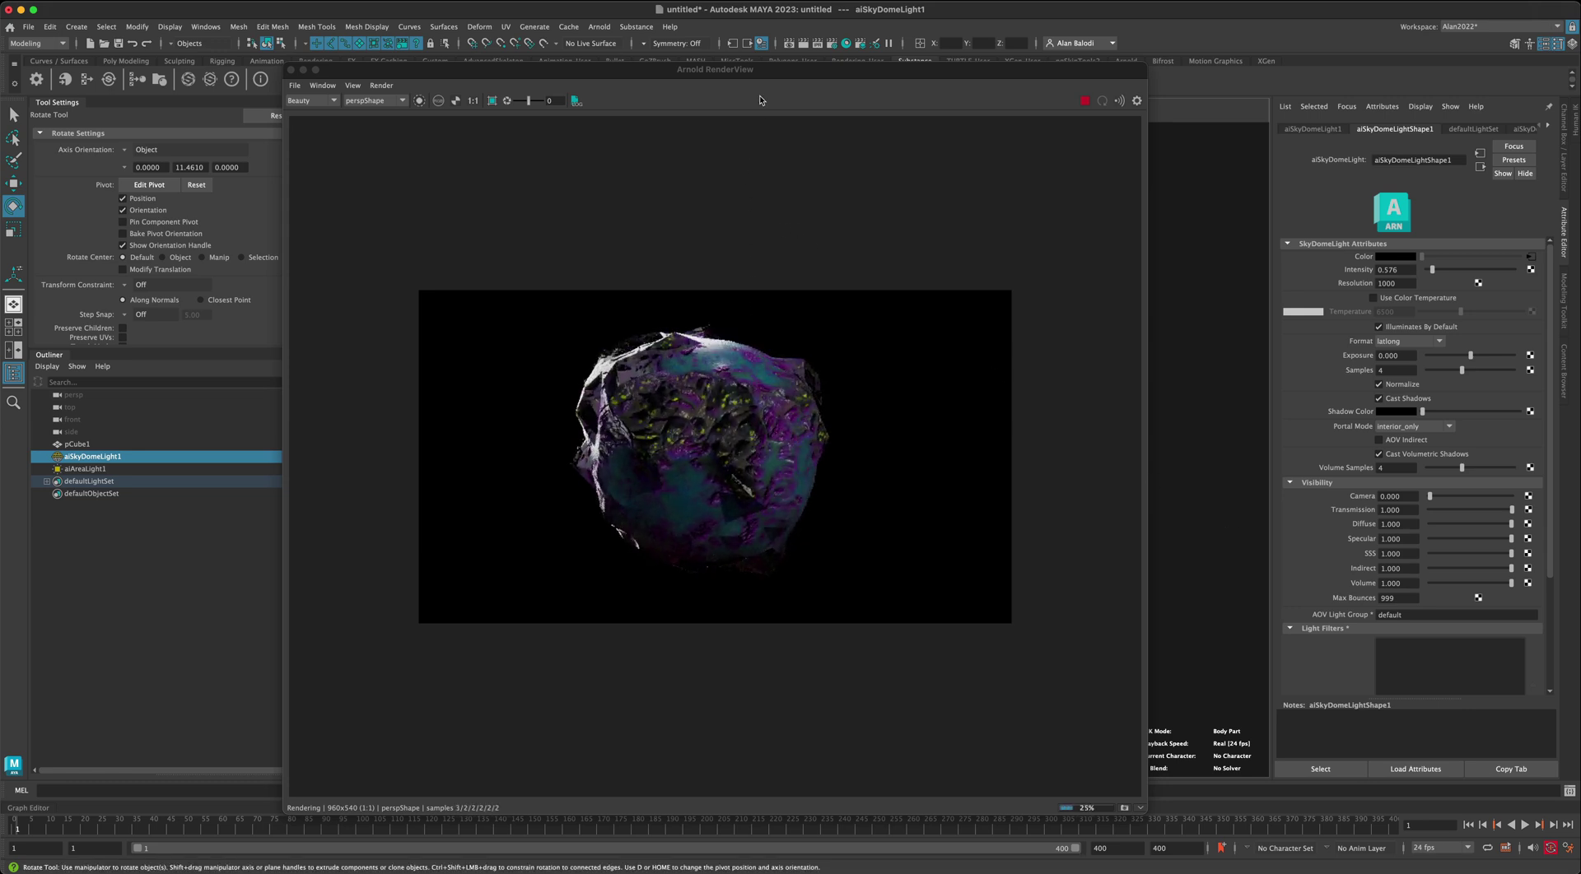
# Step: Set the Arnold sampling for Camera (AA), Diffuse, Specular and Transmission to 4 in the render settings
pyautogui.click(832, 43)
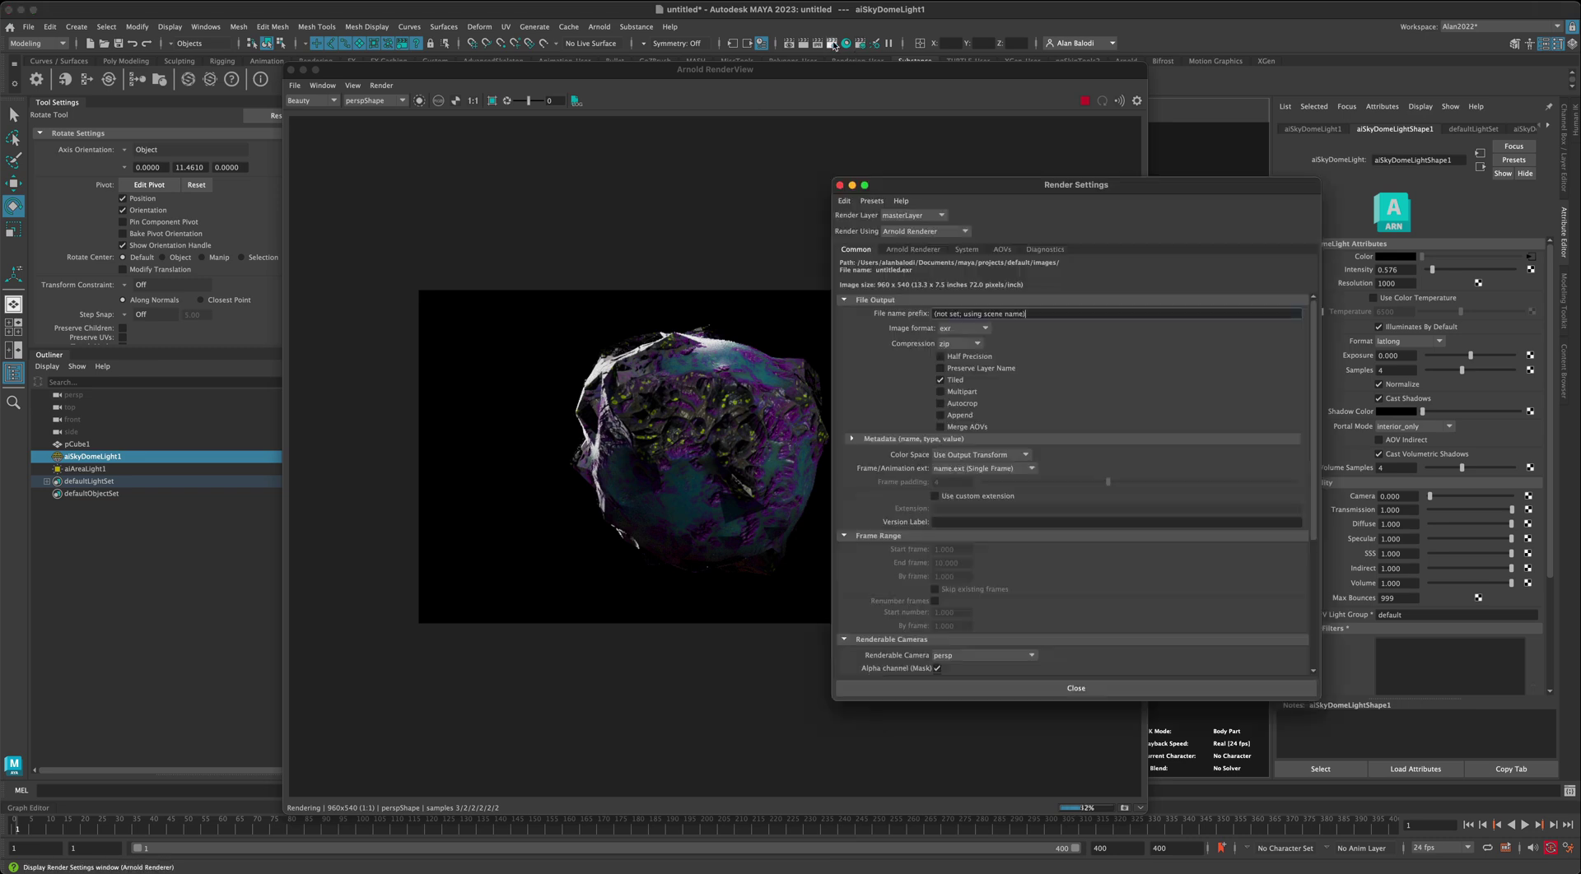
pyautogui.click(904, 249)
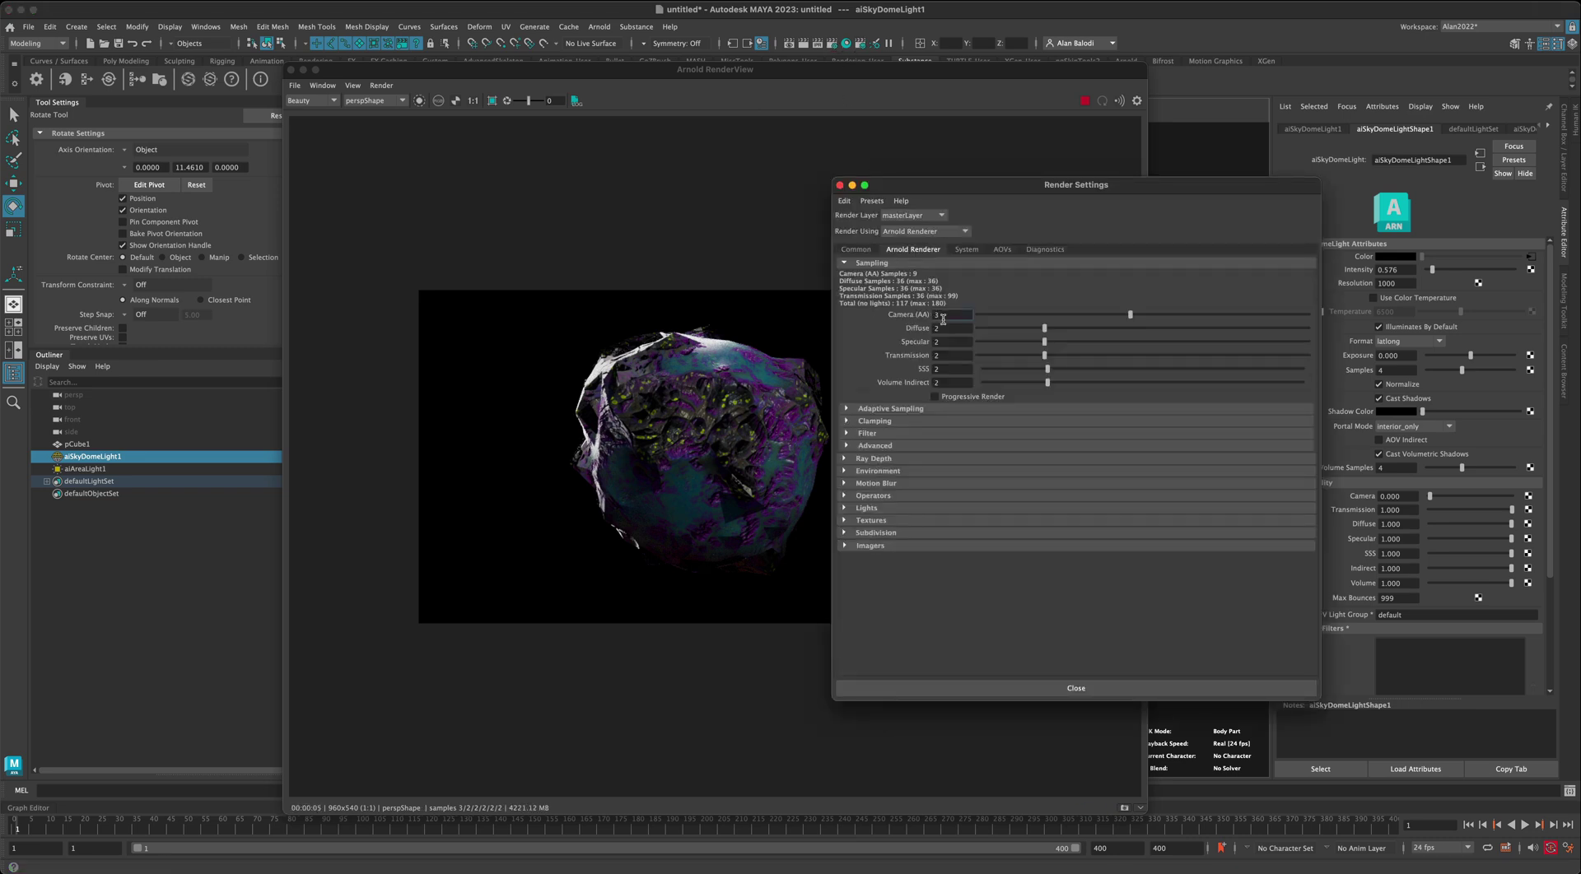
pyautogui.write('4')
pyautogui.press('Tab')
pyautogui.write('4')
pyautogui.press('Tab')
pyautogui.write('4')
pyautogui.press('Tab')
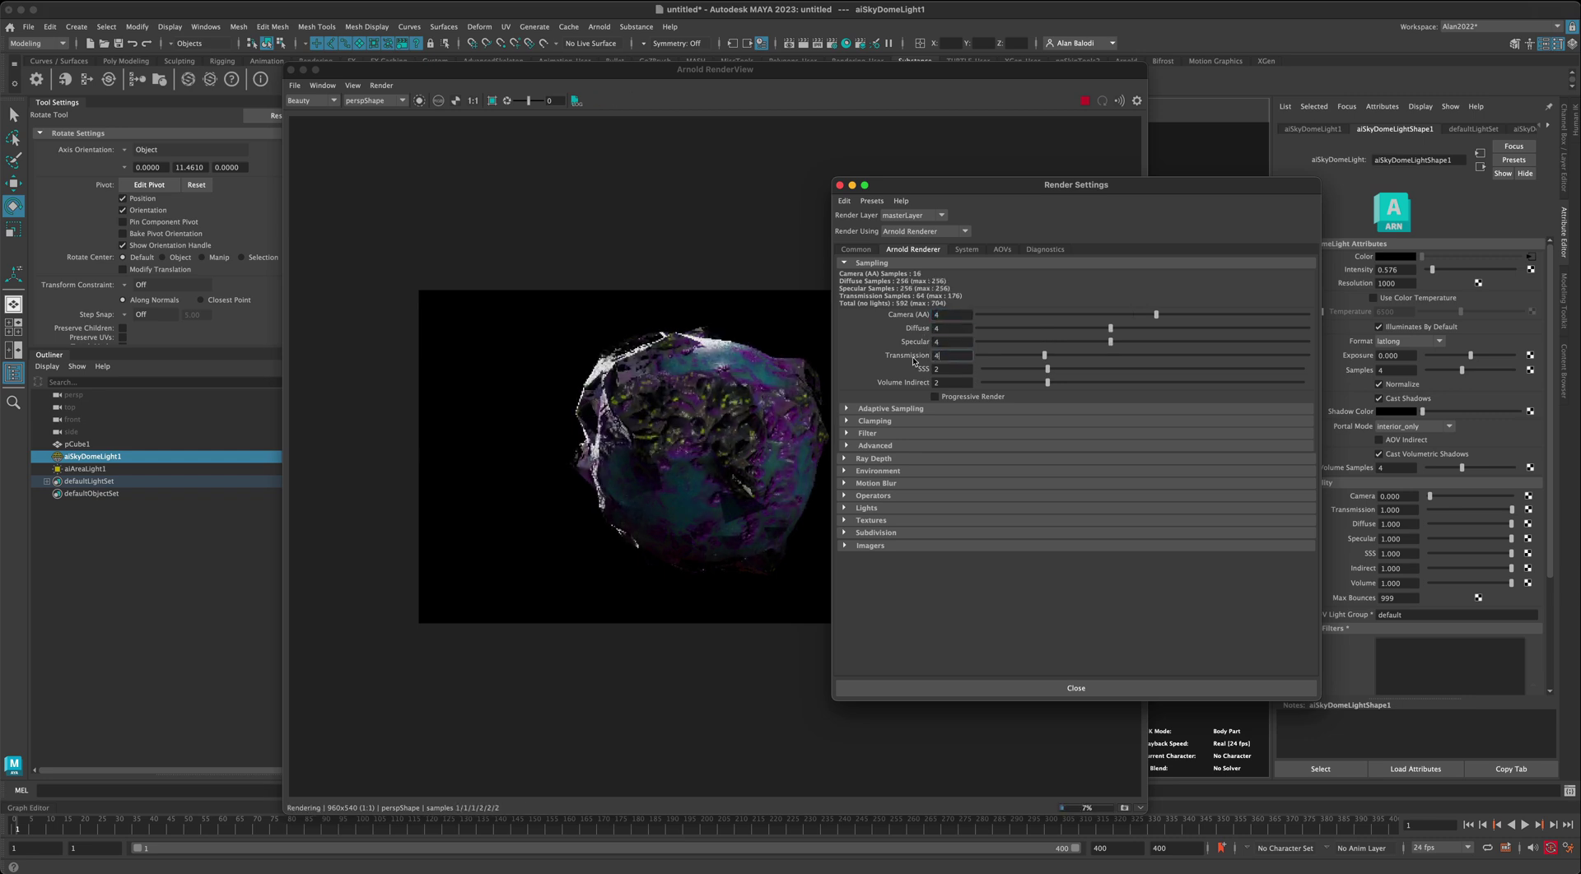
pyautogui.write('4')
pyautogui.moveTo(926, 188); pyautogui.dragTo(933, 188)
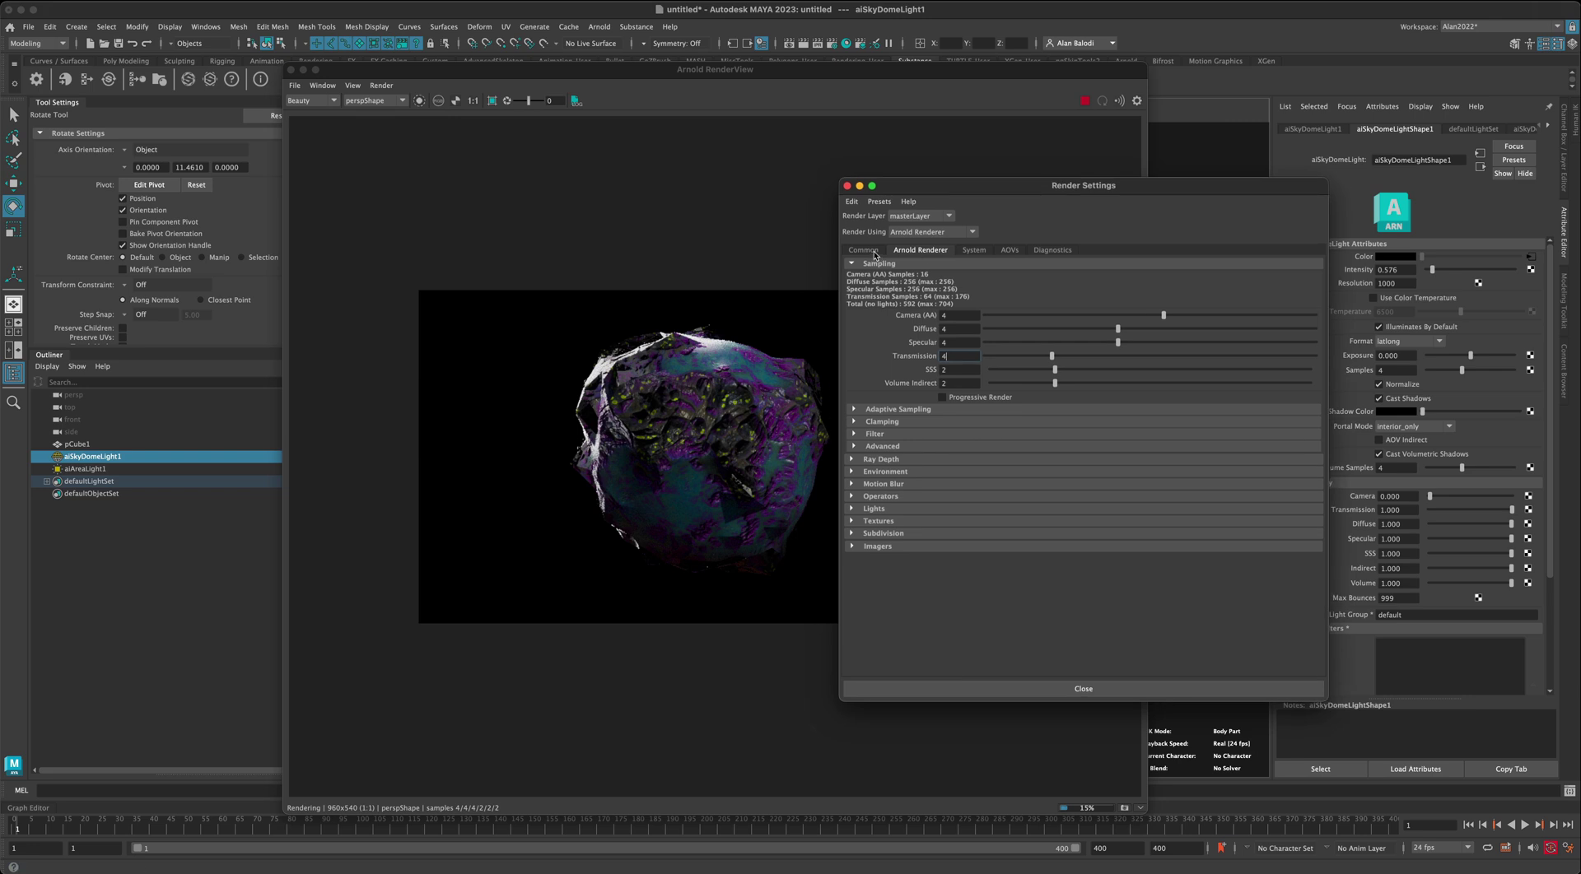
# Step: Set the render image size to the 1k_Square preset and uncover the rendered planet
pyautogui.click(864, 252)
pyautogui.scroll(-5, 1043, 471)
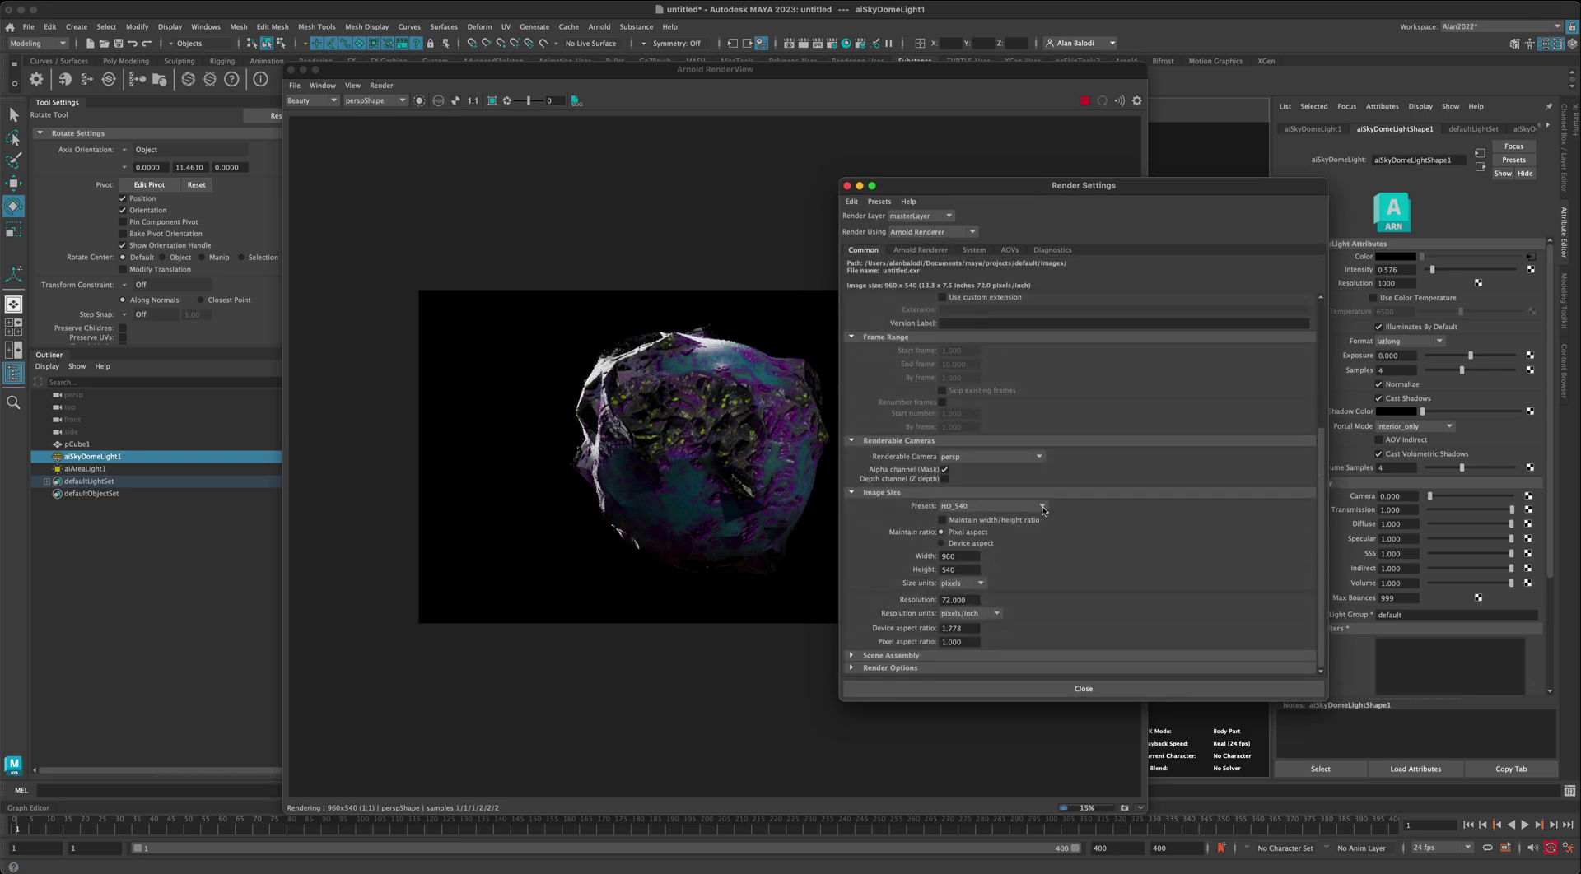
pyautogui.click(1042, 510)
pyautogui.click(1025, 531)
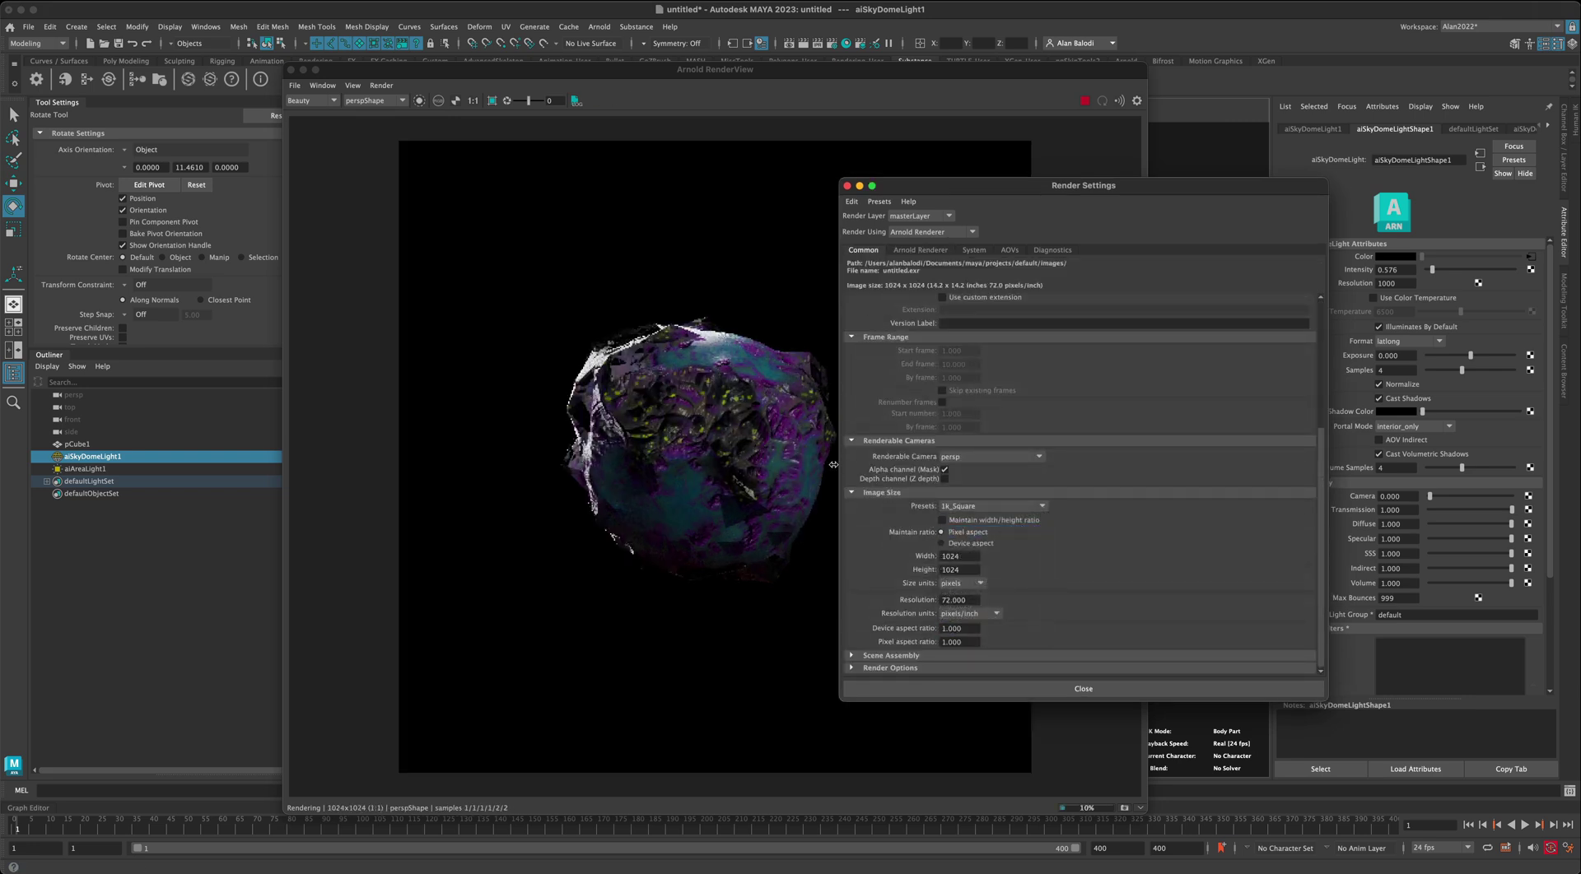
pyautogui.moveTo(1172, 192); pyautogui.dragTo(1094, 506)
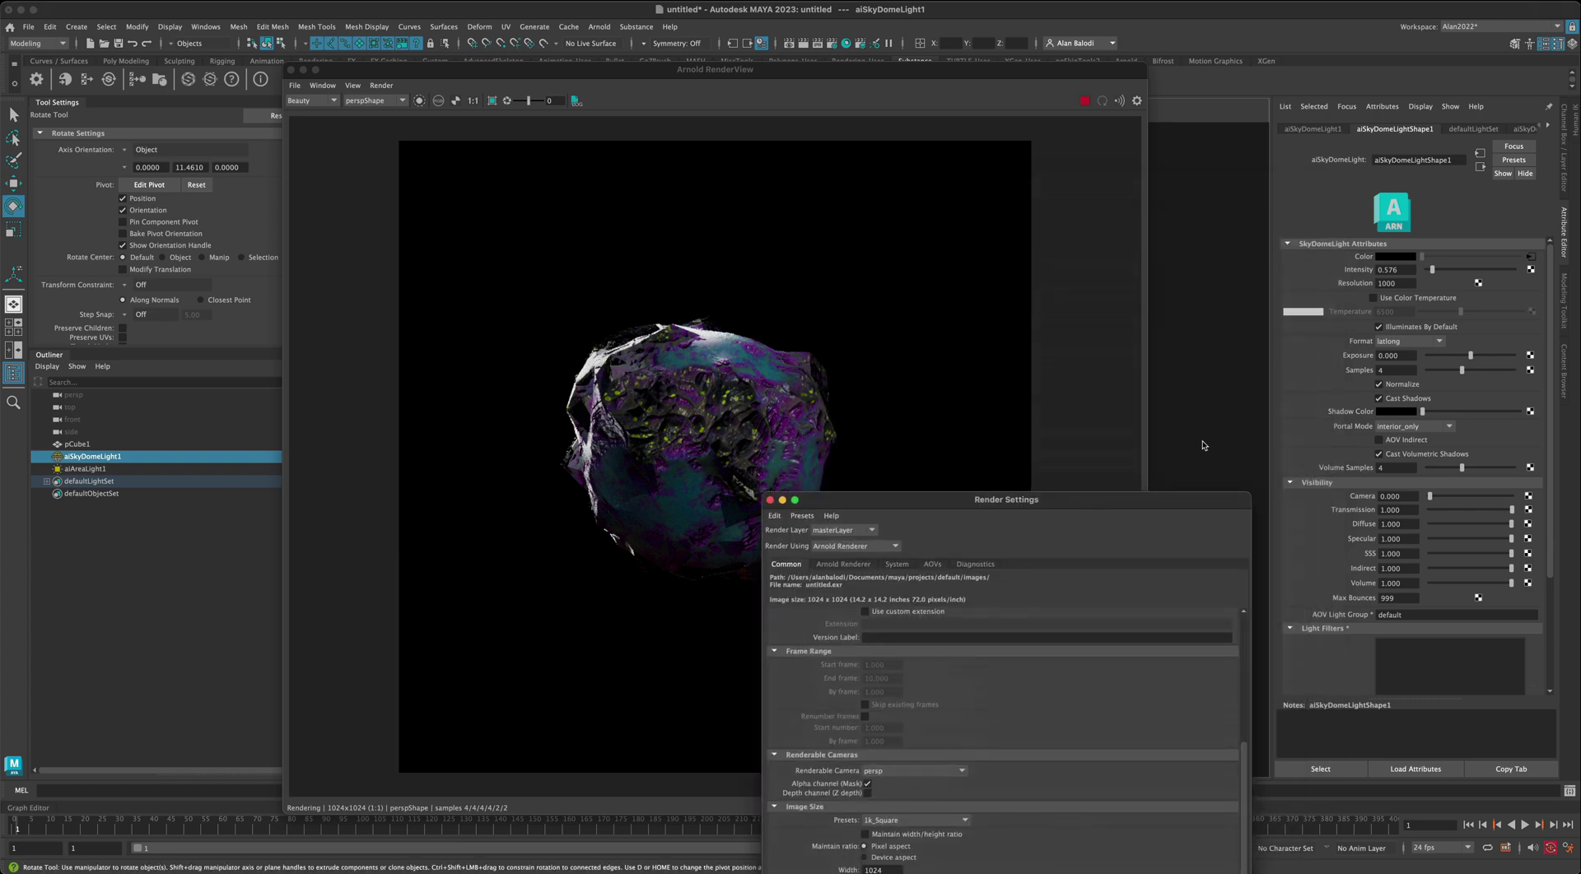
# Step: Frame the planet larger and from a new angle in the render, and close the render settings
pyautogui.moveTo(1204, 445); pyautogui.dragTo(1203, 448)
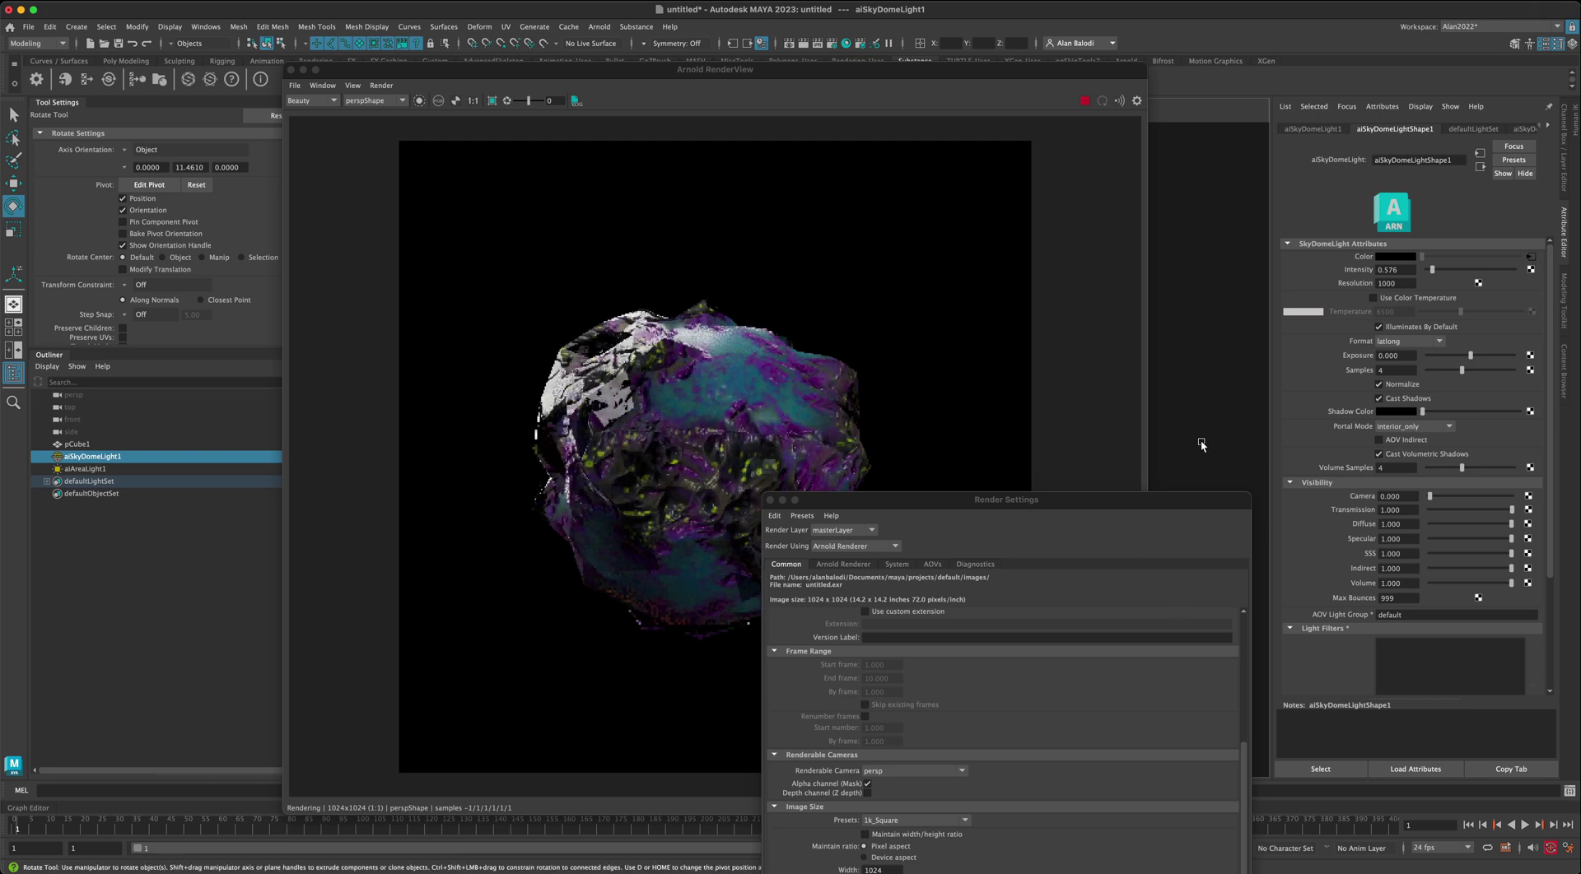
pyautogui.click(1023, 504)
pyautogui.moveTo(1023, 504); pyautogui.dragTo(1334, 254)
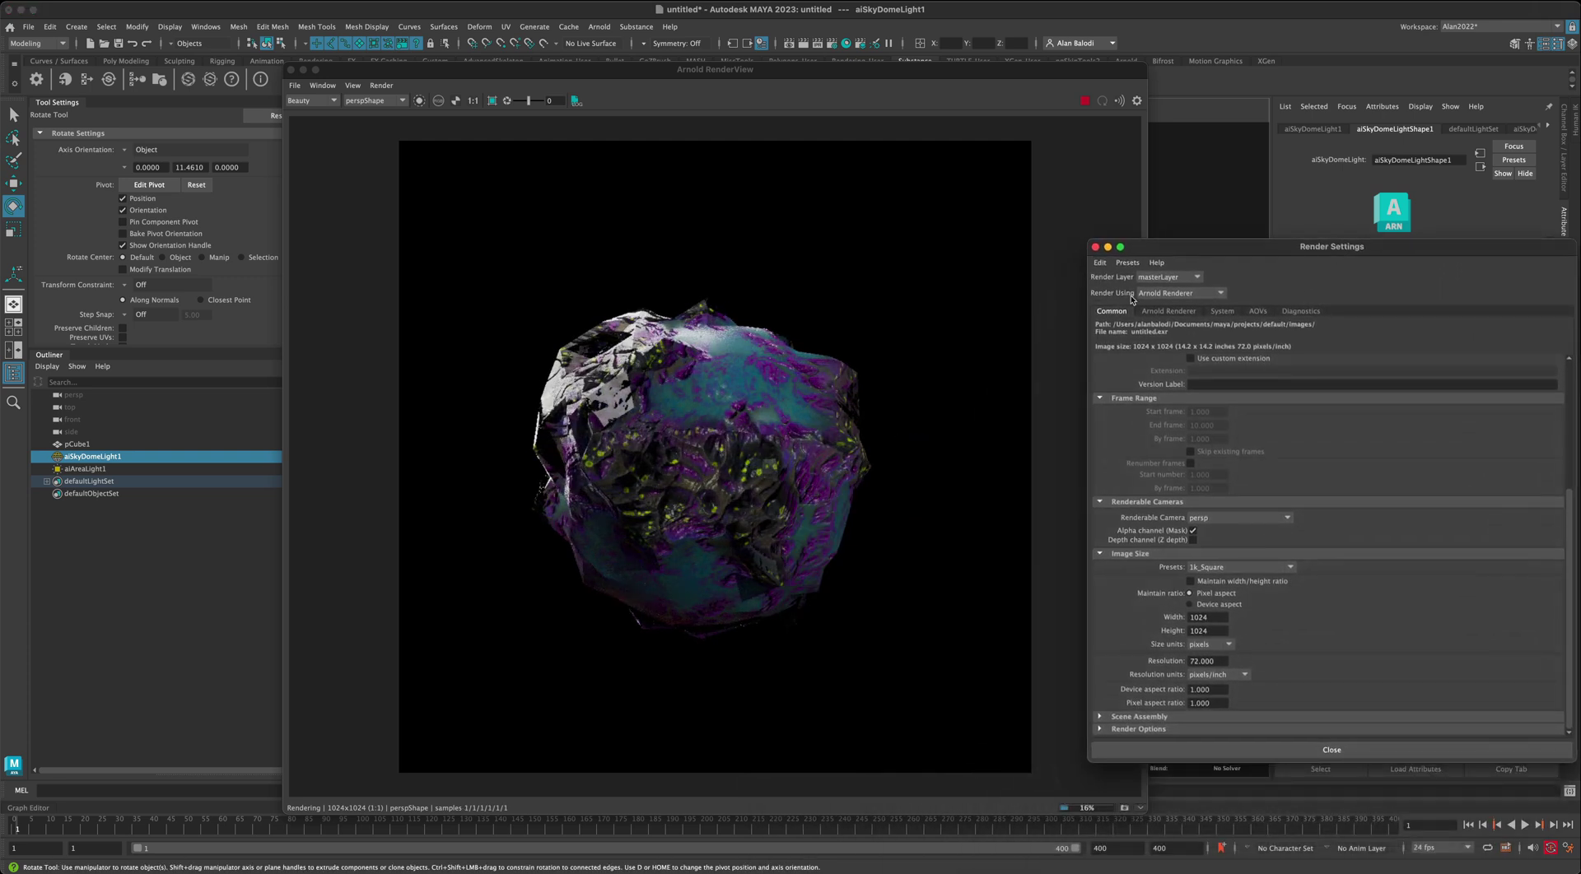
pyautogui.click(1094, 247)
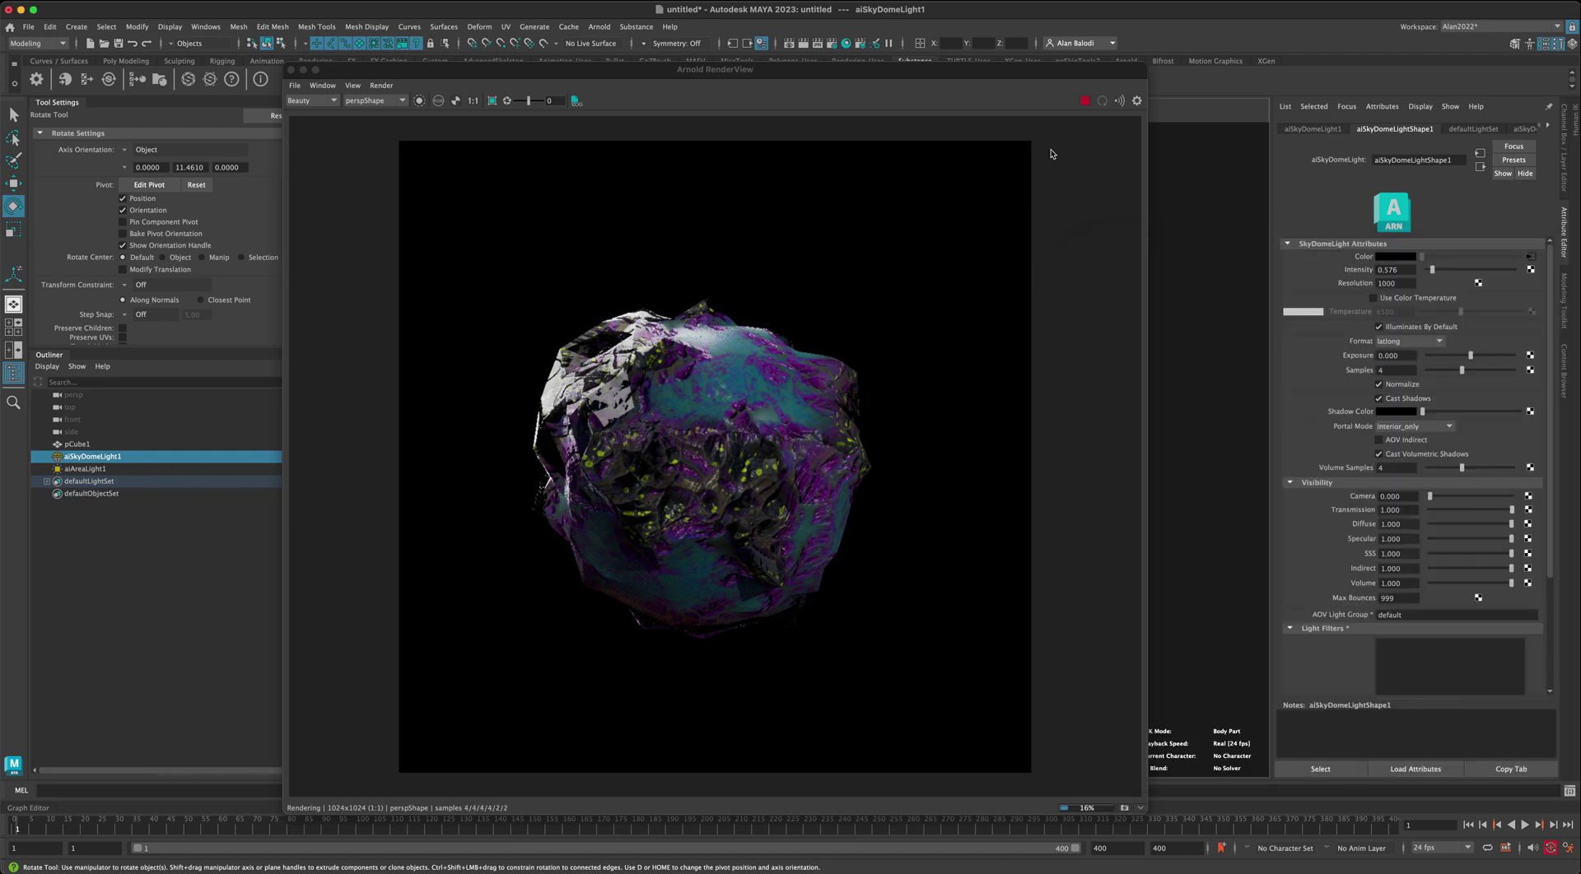
# Step: Deselect the skydome light in the viewport and bring the Arnold render window back into full view
pyautogui.moveTo(1018, 77); pyautogui.dragTo(392, 146)
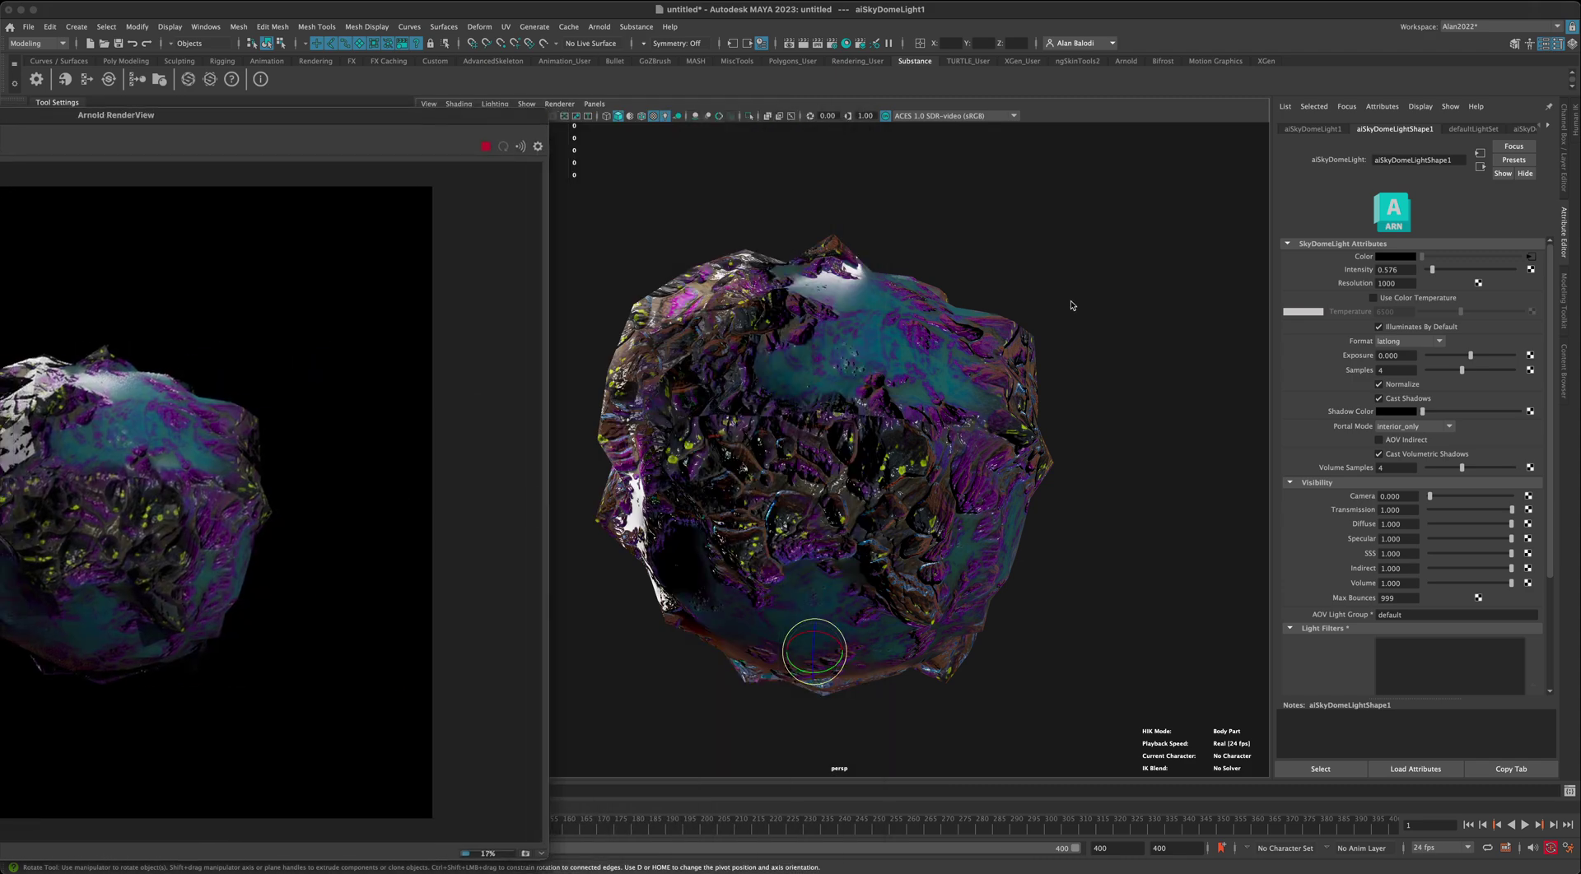
pyautogui.click(1139, 394)
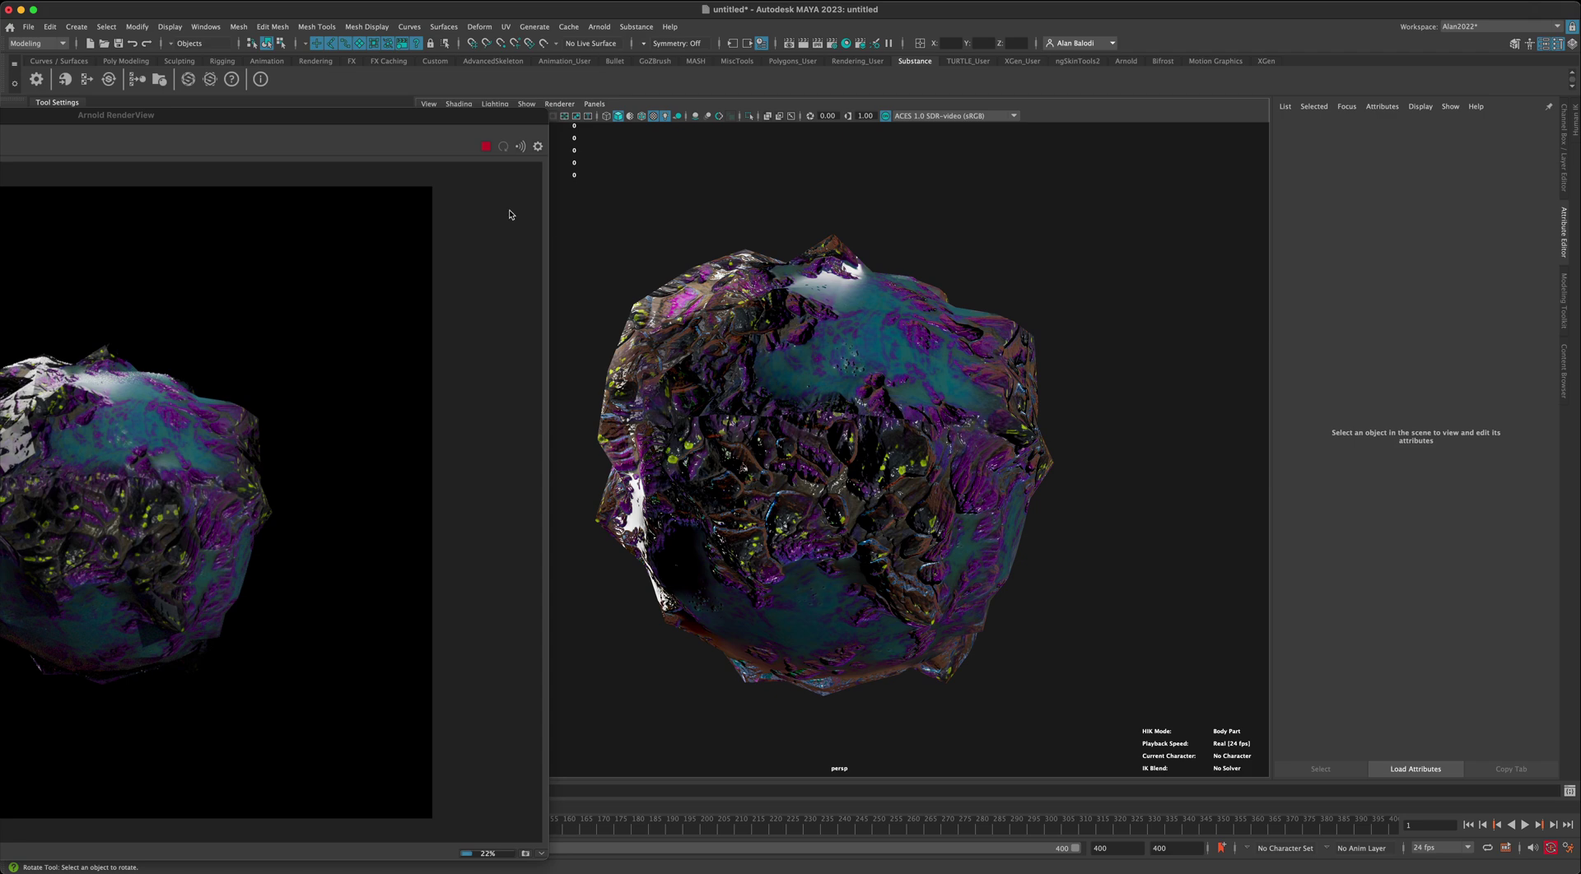
pyautogui.moveTo(441, 119); pyautogui.dragTo(1054, 80)
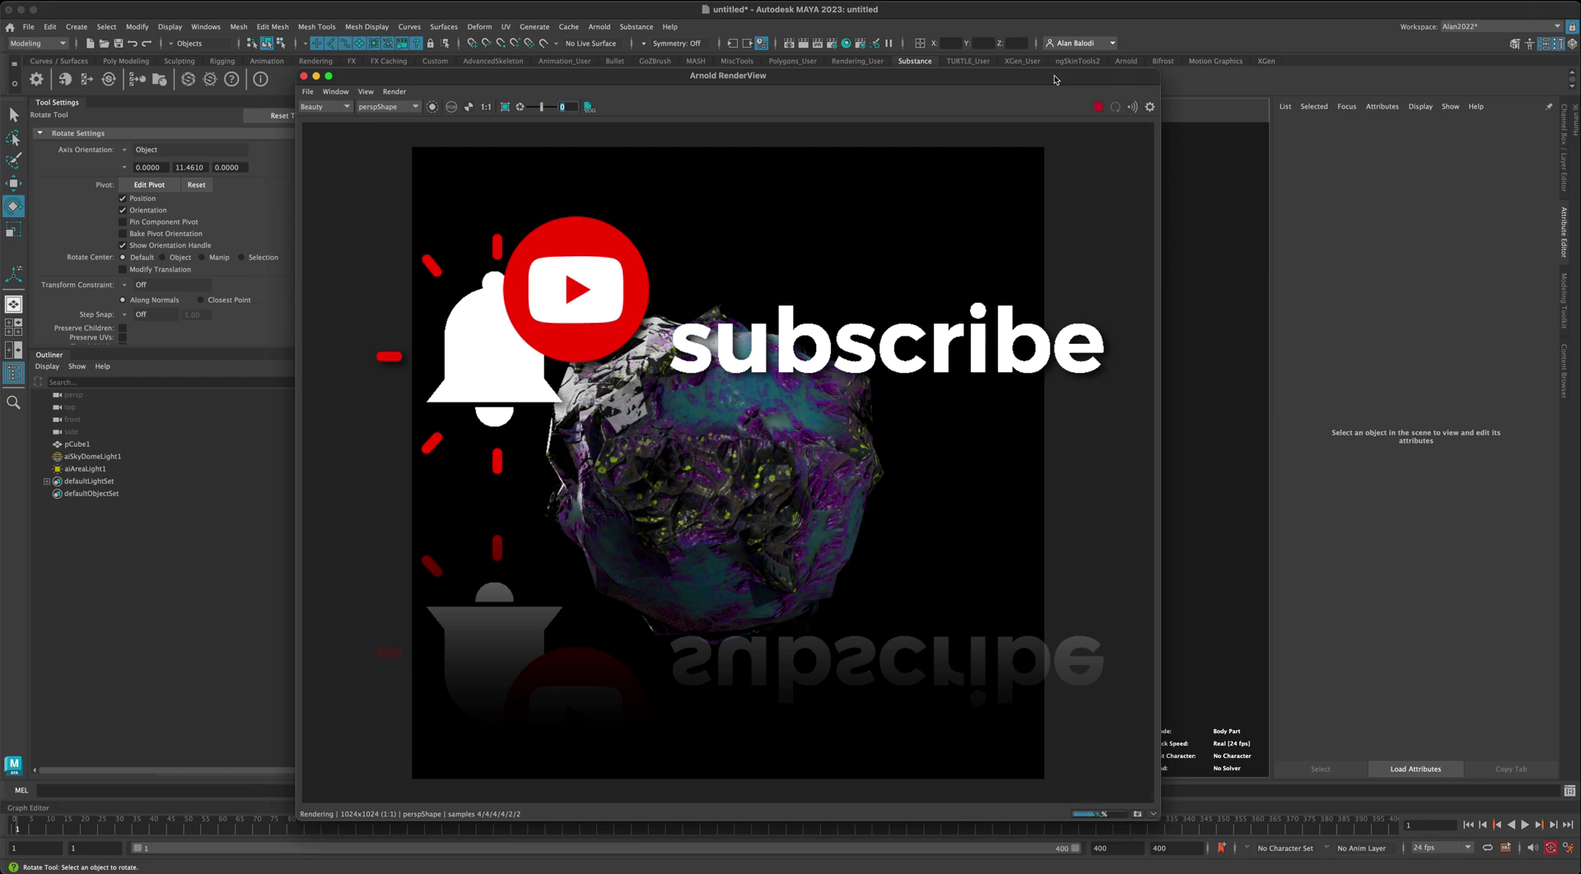